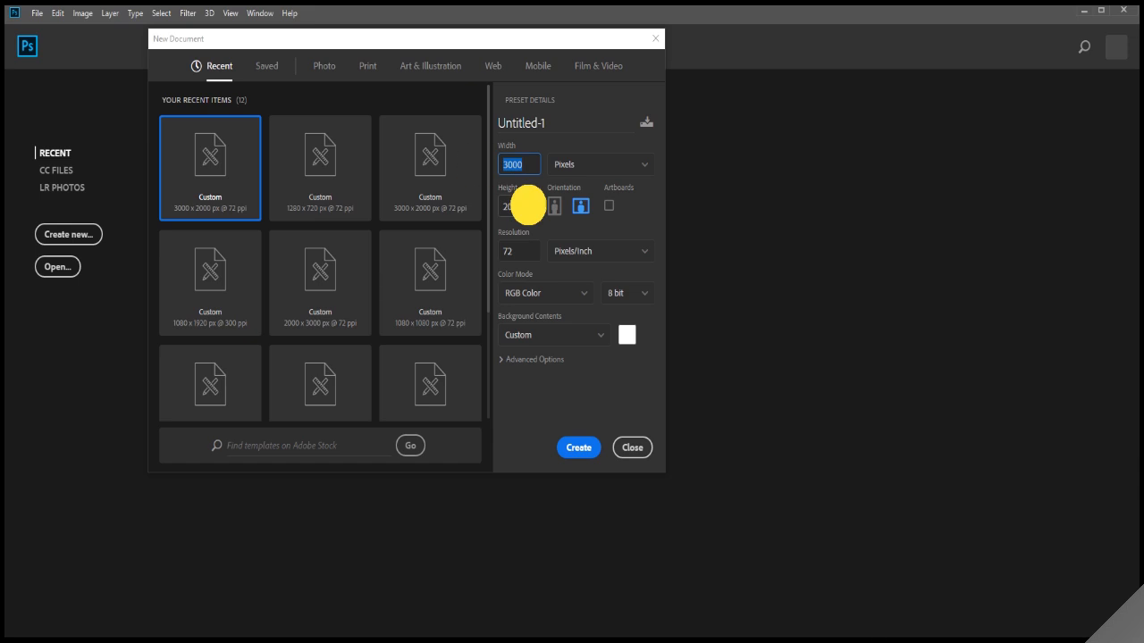
Step: Create a 3000 x 2000 px document at 72 ppi and place all eleven PNG images from the 18.10.2024 folder
{"action": "left_click", "coordinate": [578, 445]}
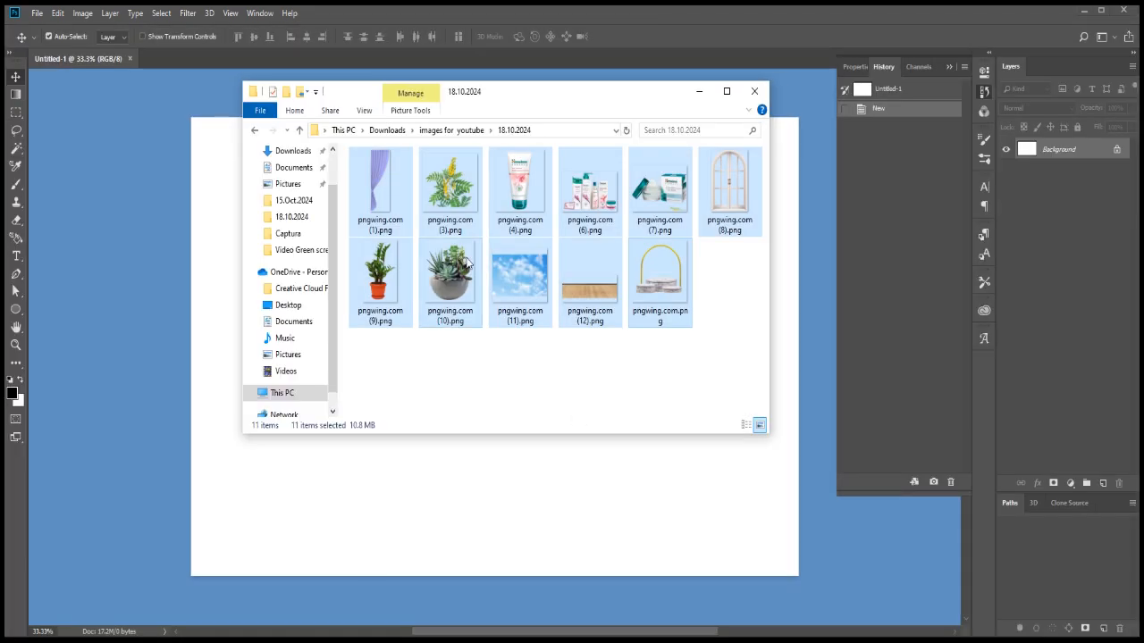
{"action": "left_click_drag", "start_coordinate": [451, 192], "coordinate": [482, 474]}
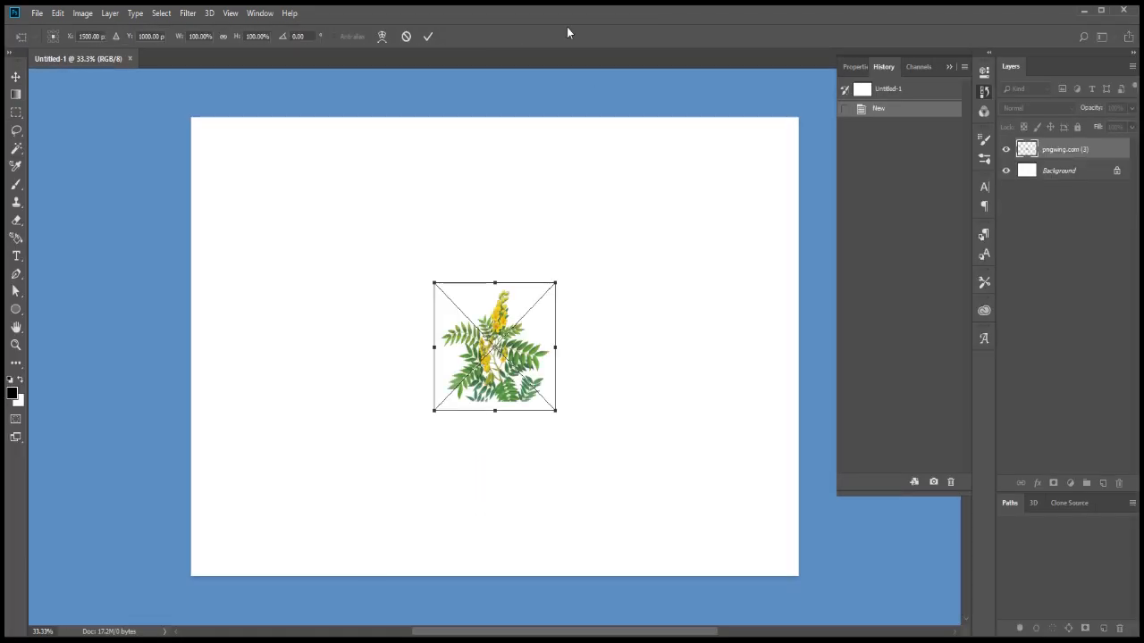
{"action": "left_click", "coordinate": [431, 35]}
{"action": "left_click", "coordinate": [430, 35]}
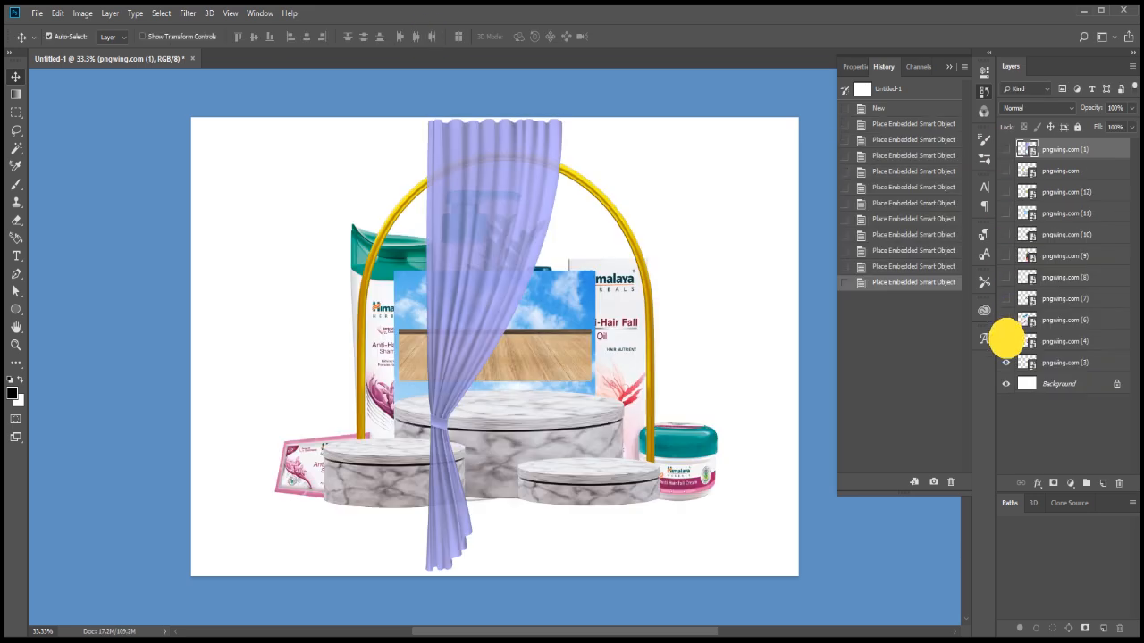
Step: Show the yellow-flowered branch, rotate it about 72° and move it to the left part of the canvas
{"action": "left_click", "coordinate": [1006, 362], "text": "alt"}
{"action": "left_click", "coordinate": [1045, 362]}
{"action": "key", "text": "ctrl+t"}
{"action": "left_click_drag", "start_coordinate": [528, 286], "coordinate": [646, 435]}
{"action": "left_click_drag", "start_coordinate": [509, 364], "coordinate": [374, 308]}
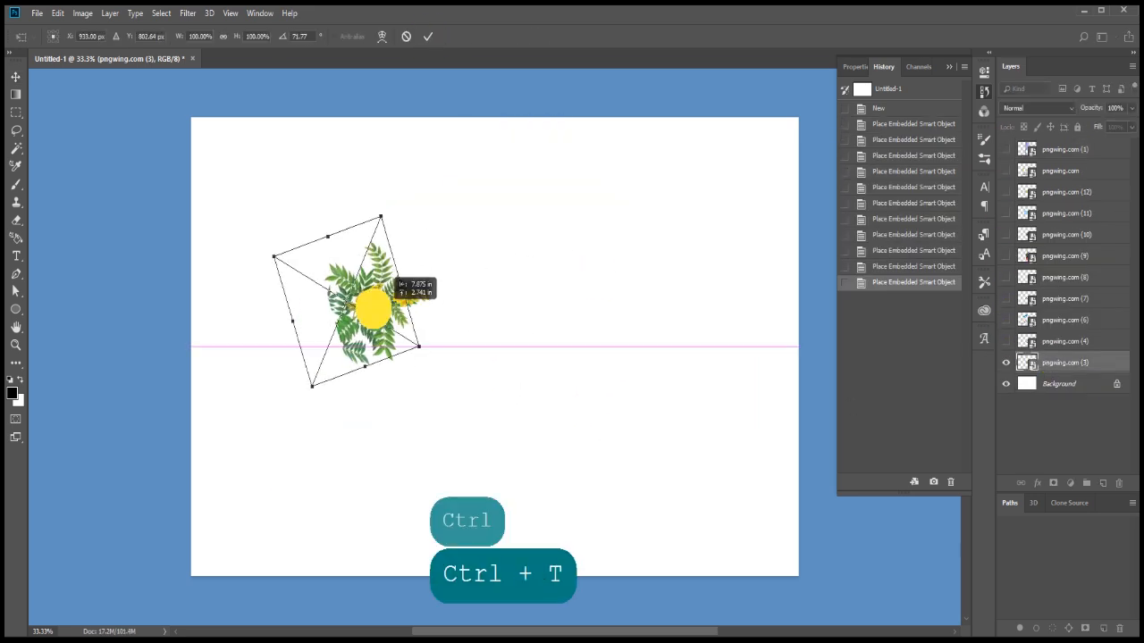
{"action": "key", "text": "Return"}
Step: Show the face scrub tube and move it right of the canvas centre
{"action": "left_click", "coordinate": [1006, 341]}
{"action": "left_click_drag", "start_coordinate": [501, 334], "coordinate": [637, 350]}
{"action": "key", "text": "Return"}
Step: Show the shampoo and hair oil product group, scale it down around the centre, and shift the face scrub tube slightly upward
{"action": "left_click", "coordinate": [1006, 319]}
{"action": "left_click", "coordinate": [627, 379]}
{"action": "key", "text": "ctrl+t"}
{"action": "left_click_drag", "start_coordinate": [726, 178], "coordinate": [638, 243]}
{"action": "left_click_drag", "start_coordinate": [555, 383], "coordinate": [565, 361]}
{"action": "key", "text": "Return"}
{"action": "left_click_drag", "start_coordinate": [636, 342], "coordinate": [638, 324]}
{"action": "key", "text": "Return"}
Step: Show the gel cream jar and box and move them to the lower left of the product group
{"action": "left_click", "coordinate": [1006, 298]}
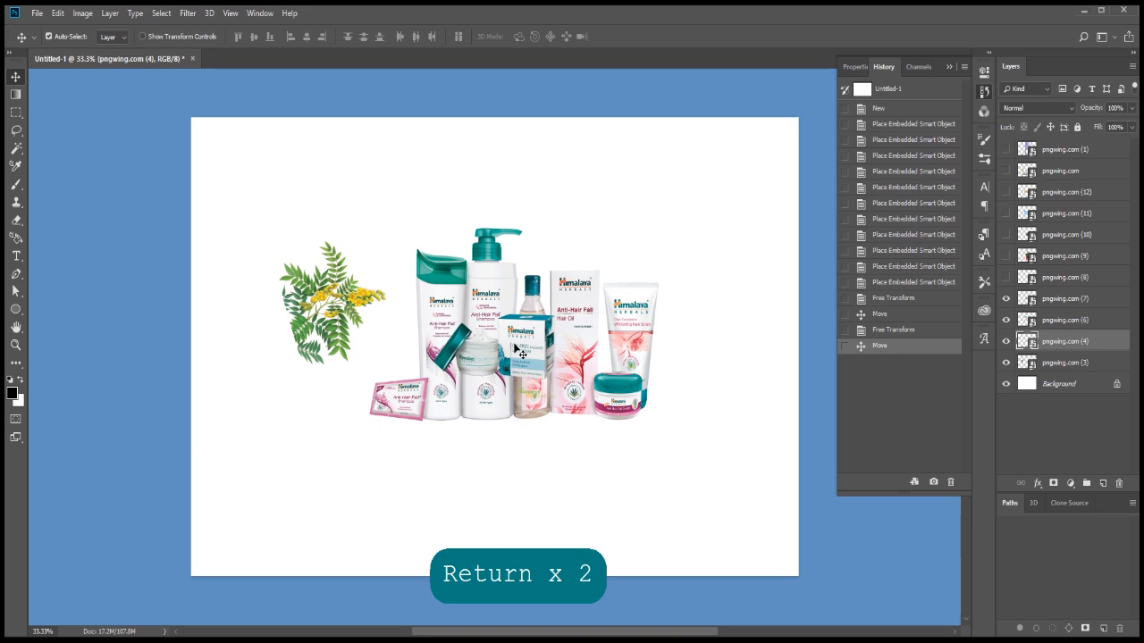
{"action": "left_click_drag", "start_coordinate": [520, 351], "coordinate": [404, 422]}
{"action": "key", "text": "Return"}
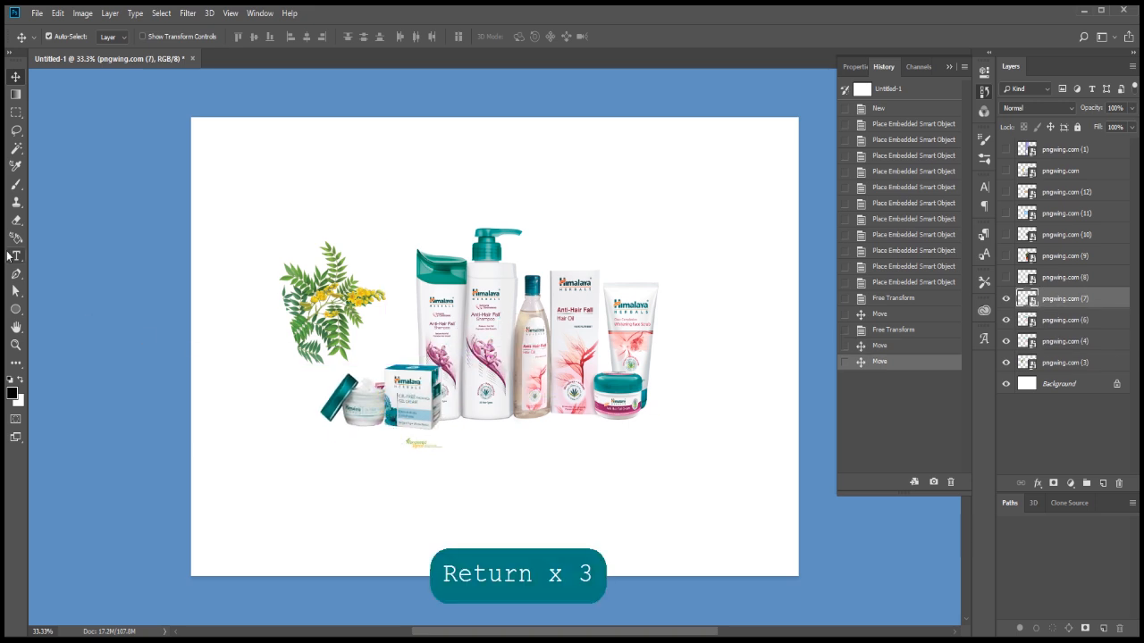
Step: Mask out the small logo below the gel cream box using a rectangular selection and an inverted layer mask
{"action": "left_click_drag", "start_coordinate": [474, 489], "coordinate": [380, 433]}
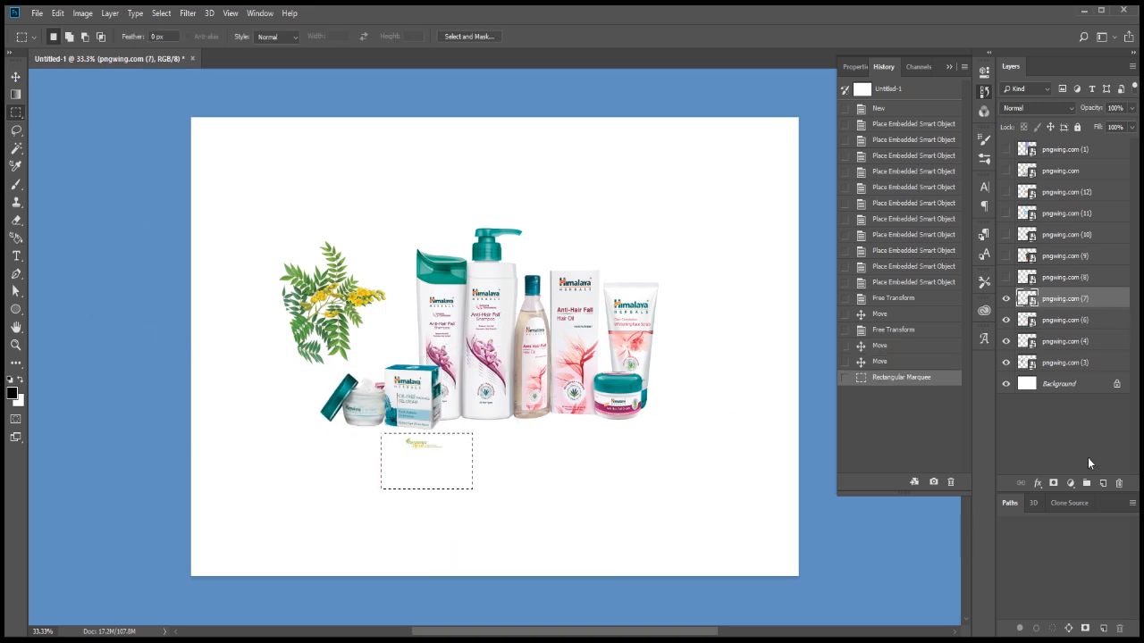
{"action": "left_click", "coordinate": [1053, 483]}
{"action": "key", "text": "ctrl+i"}
Step: Show the arched window and move it to the upper-left area of the canvas above the branch
{"action": "left_click", "coordinate": [1006, 277]}
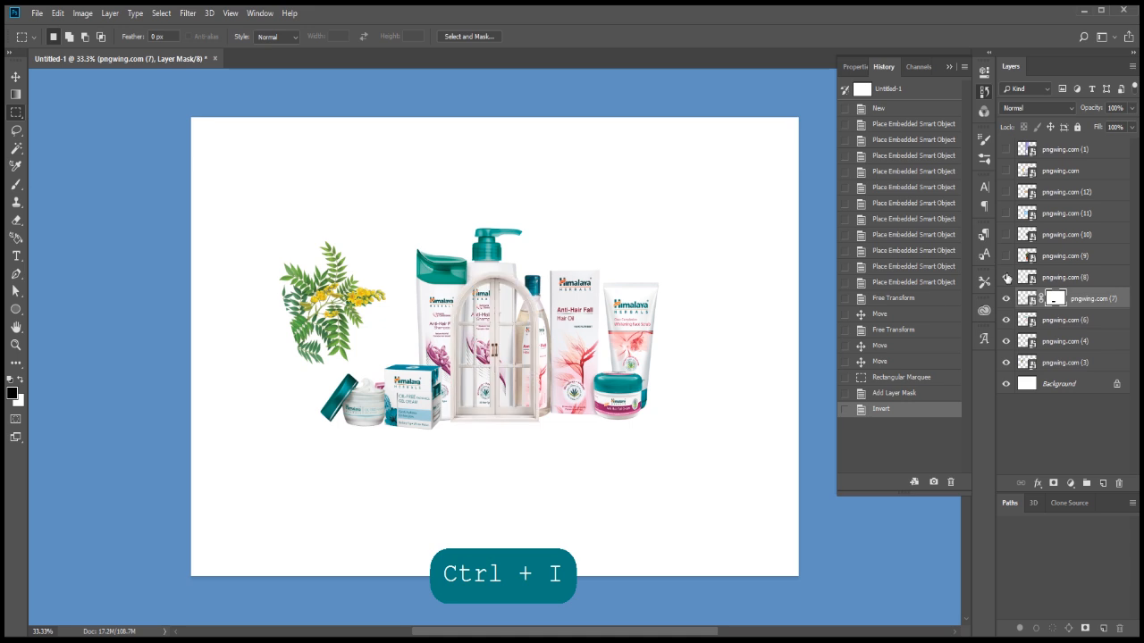
{"action": "key", "text": "ctrl+t"}
{"action": "key", "text": "Return"}
{"action": "key", "text": "v"}
{"action": "left_click_drag", "start_coordinate": [510, 281], "coordinate": [379, 161]}
{"action": "key", "text": "Return"}
Step: Show the orange potted plant and the succulent bowl and place them side by side at the right of the products
{"action": "left_click", "coordinate": [1005, 257]}
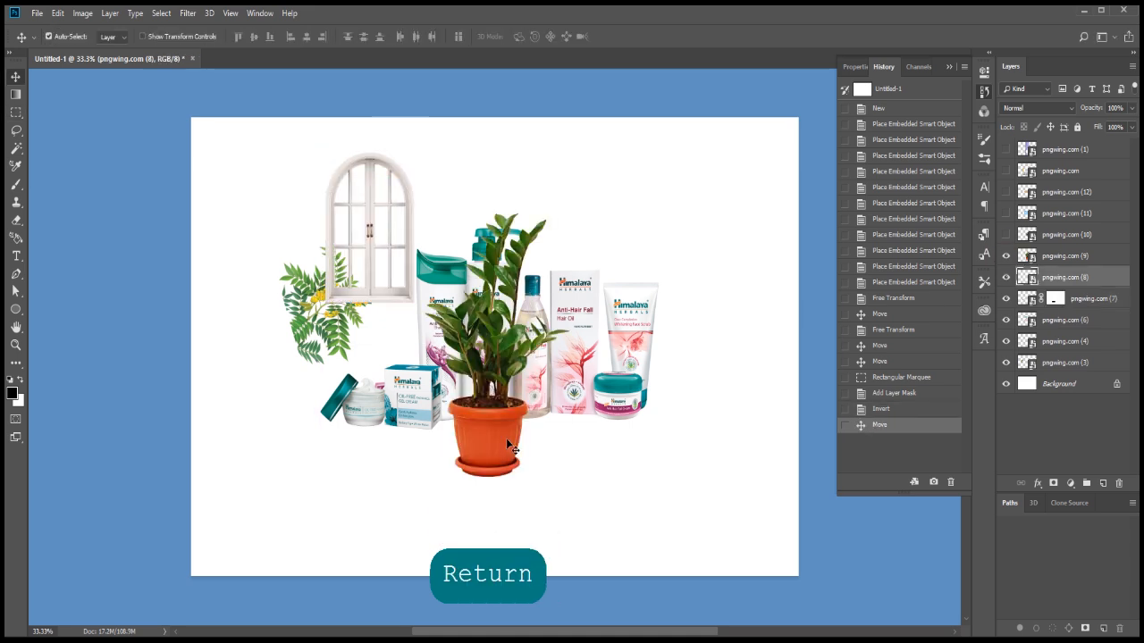
{"action": "left_click_drag", "start_coordinate": [506, 438], "coordinate": [733, 388]}
{"action": "left_click", "coordinate": [1006, 234]}
{"action": "left_click_drag", "start_coordinate": [586, 349], "coordinate": [654, 398]}
Step: Scale the succulent bowl to about 90% and nudge it to the right in front of the orange pot
{"action": "key", "text": "ctrl+t"}
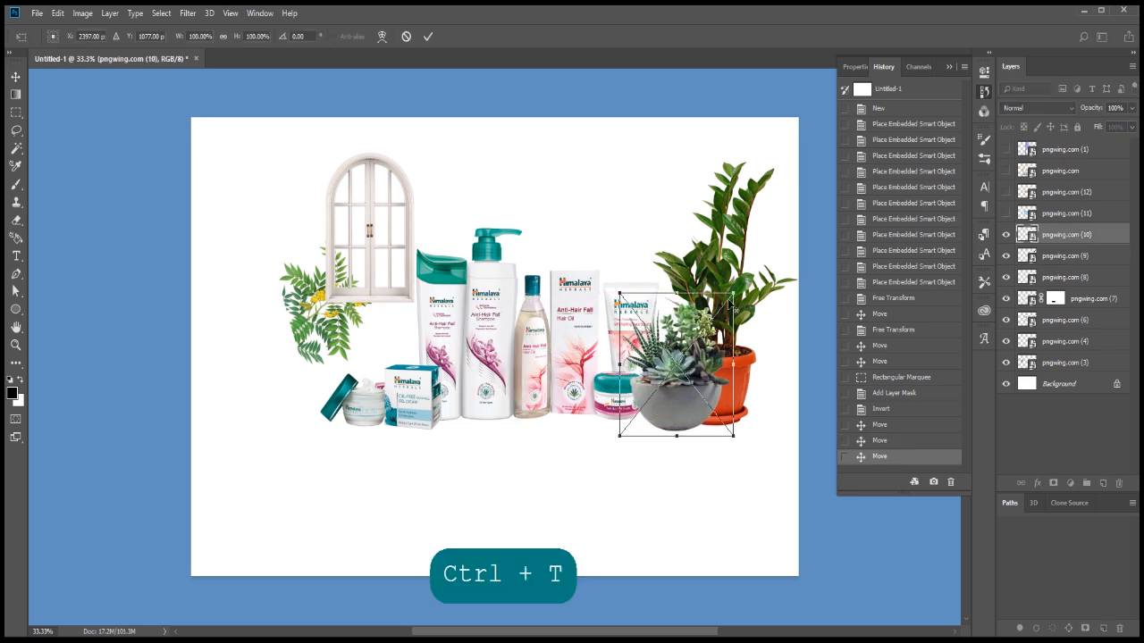
{"action": "left_click_drag", "start_coordinate": [737, 294], "coordinate": [728, 303]}
{"action": "left_click_drag", "start_coordinate": [713, 375], "coordinate": [709, 375]}
{"action": "key", "text": "Right"}
{"action": "key", "text": "Right"}
{"action": "key", "text": "Right"}
{"action": "key", "text": "shift+Right"}
{"action": "key", "text": "shift+Right"}
{"action": "key", "text": "shift+Right"}
{"action": "key", "text": "shift+Right"}
{"action": "key", "text": "shift+Right"}
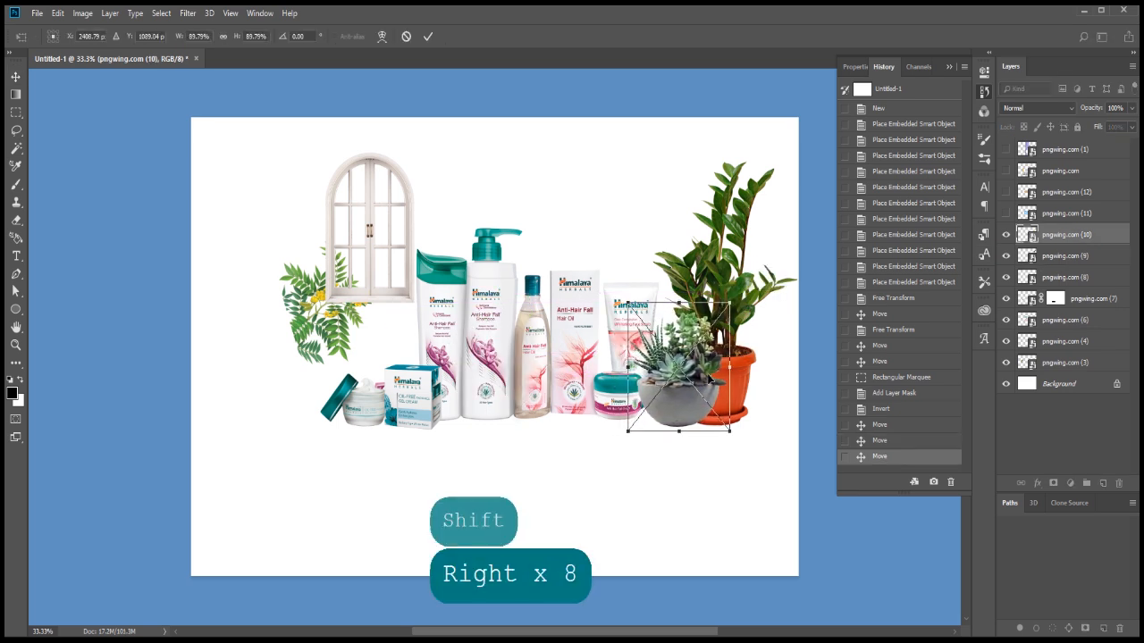
{"action": "key", "text": "Return"}
Step: Show the sky image, enlarge it and align it to the canvas's upper-left corner, and hide its layer
{"action": "left_click", "coordinate": [1003, 213]}
{"action": "key", "text": "ctrl+t"}
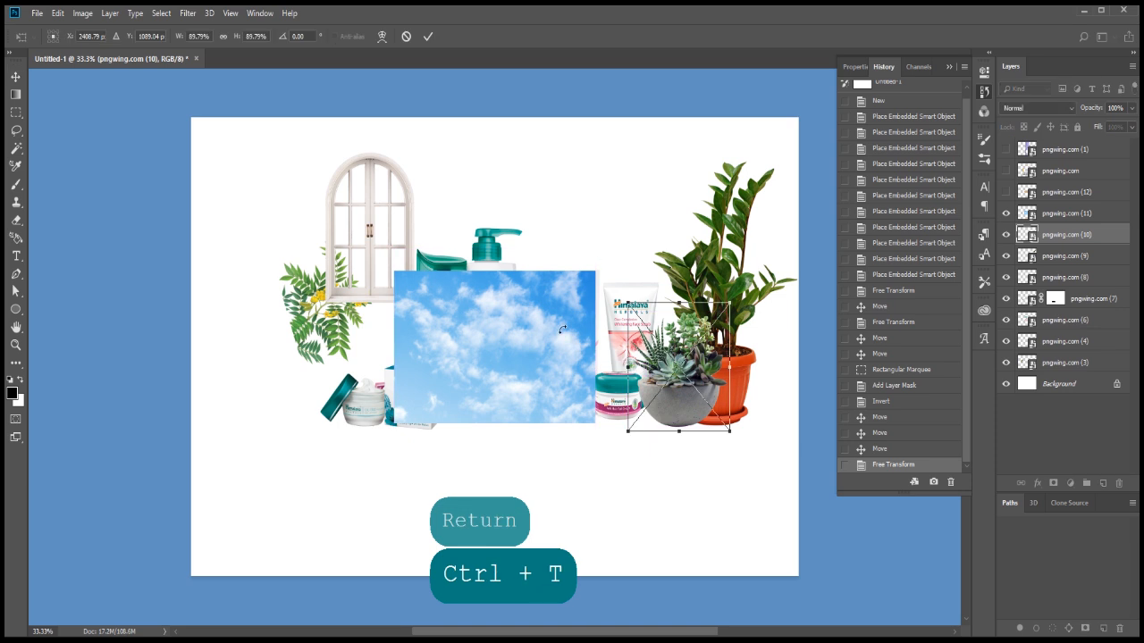
{"action": "left_click_drag", "start_coordinate": [595, 249], "coordinate": [680, 166]}
{"action": "left_click_drag", "start_coordinate": [590, 334], "coordinate": [473, 248]}
{"action": "key", "text": "Return"}
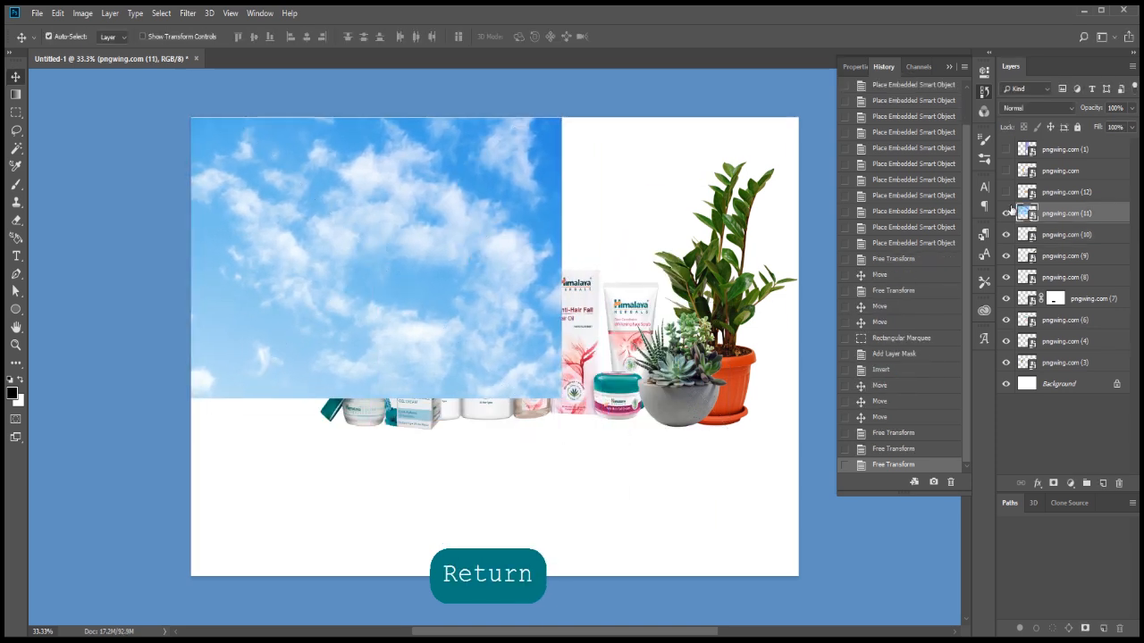
{"action": "left_click", "coordinate": [1005, 213]}
Step: Show the wooden floor, enlarge it to about 319% across the canvas's lower part, and move its layer directly above the Background
{"action": "left_click", "coordinate": [1005, 191]}
{"action": "left_click_drag", "start_coordinate": [603, 366], "coordinate": [536, 536]}
{"action": "key", "text": "ctrl+t"}
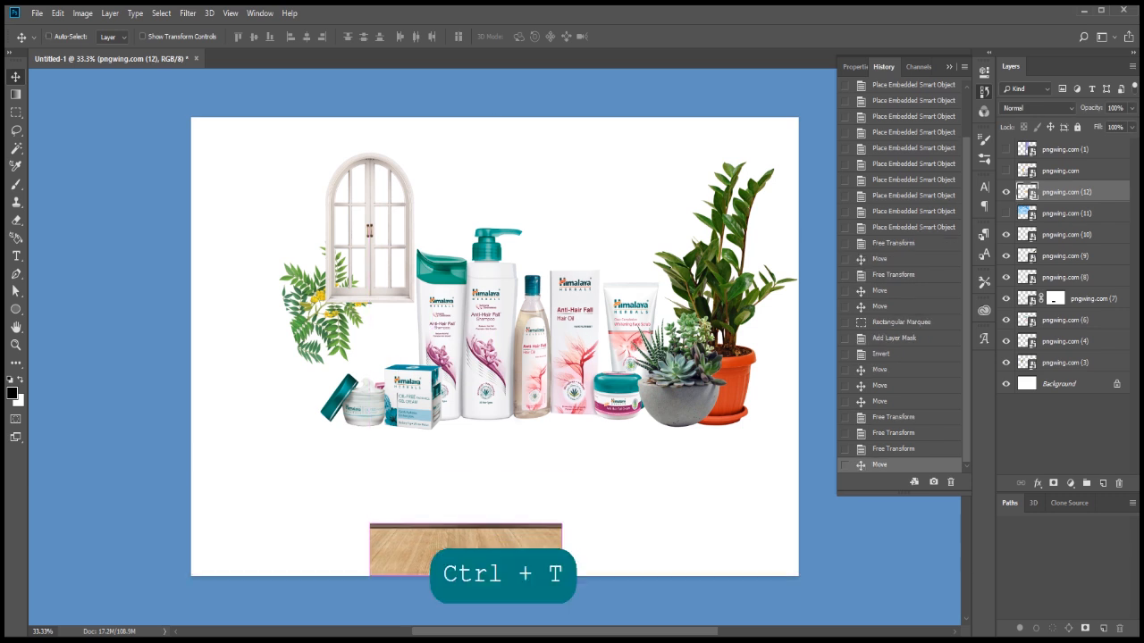
{"action": "left_click_drag", "start_coordinate": [536, 485], "coordinate": [761, 360]}
{"action": "left_click_drag", "start_coordinate": [680, 534], "coordinate": [713, 467]}
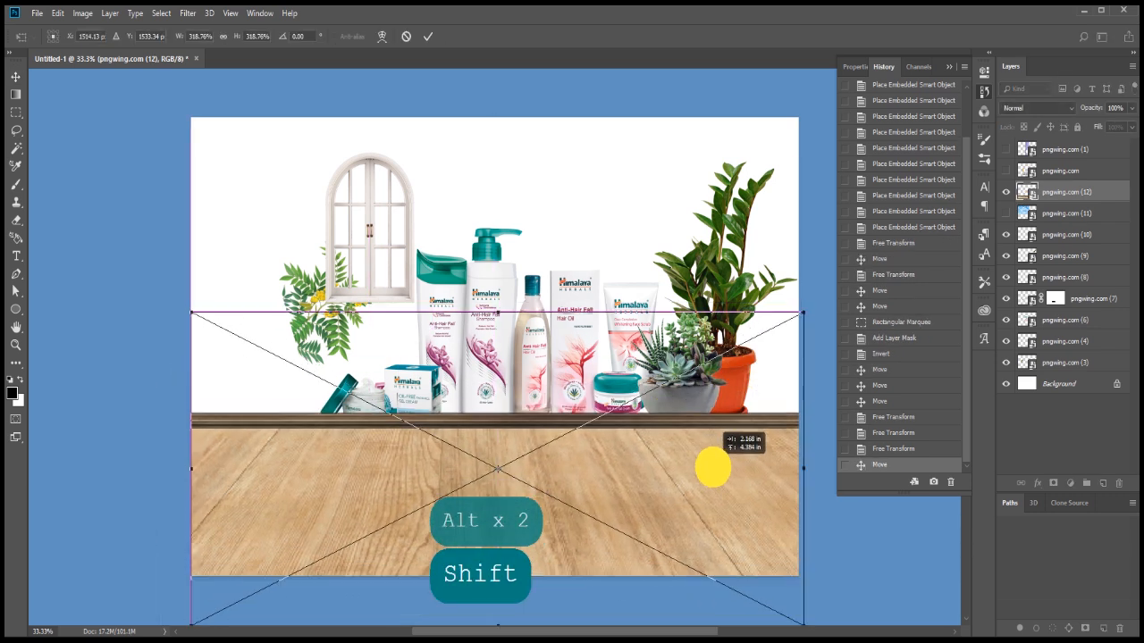
{"action": "key", "text": "Return"}
{"action": "left_click_drag", "start_coordinate": [1098, 355], "coordinate": [1098, 371]}
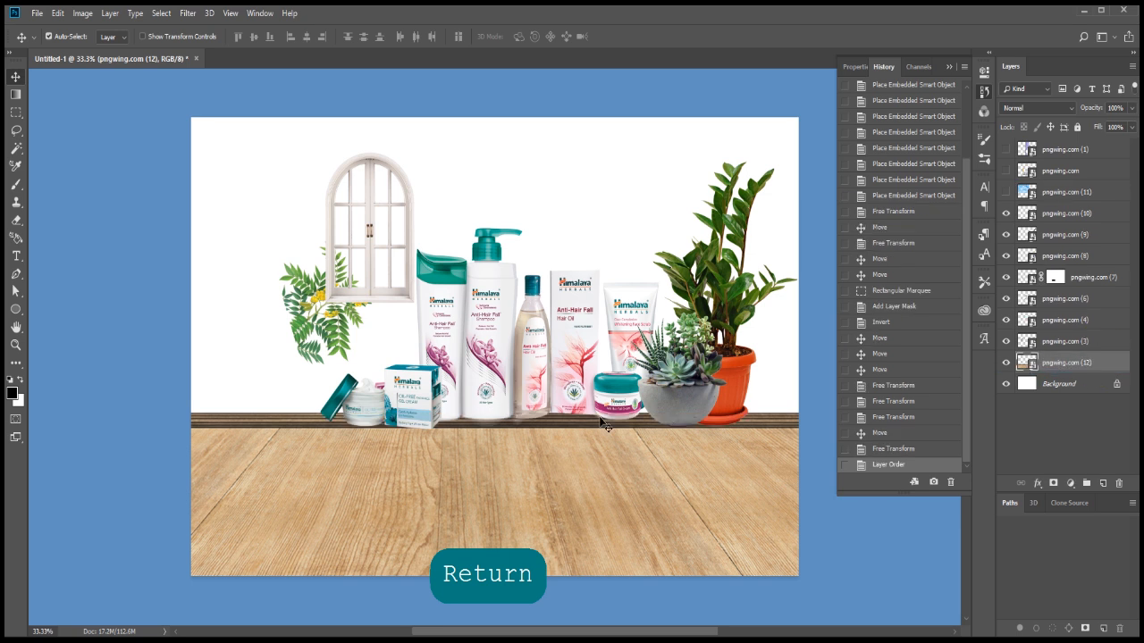
Step: Show the marble podiums with the gold arch, move them up, and put their layer directly above the floor layer
{"action": "scroll", "coordinate": [592, 420], "scroll_direction": "down", "scroll_amount": 2}
{"action": "left_click", "coordinate": [1005, 169]}
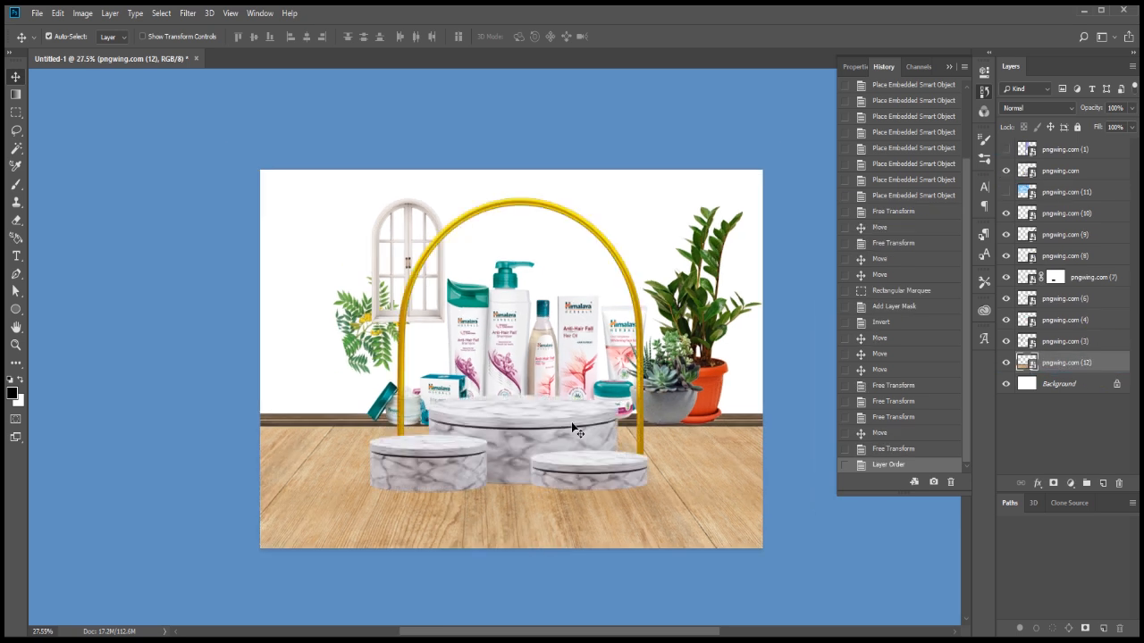
{"action": "left_click_drag", "start_coordinate": [552, 418], "coordinate": [551, 383]}
{"action": "key", "text": "Return"}
{"action": "key", "text": "Return"}
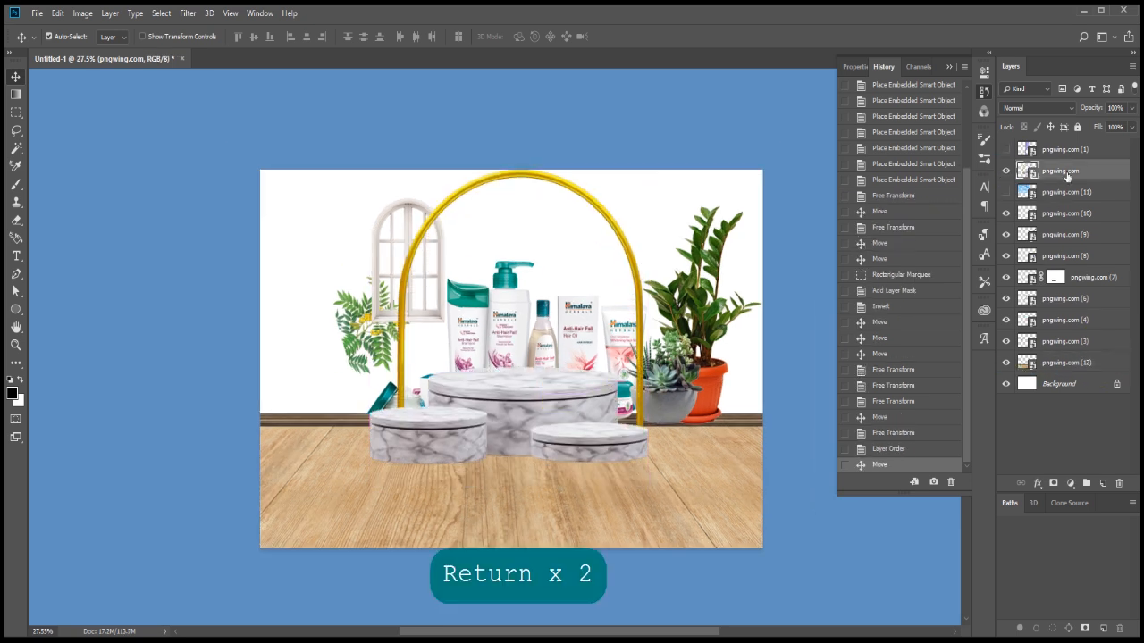
{"action": "left_click_drag", "start_coordinate": [1064, 286], "coordinate": [1051, 343]}
Step: Move the arched window and the yellow-flowered branch further toward the canvas's left edge
{"action": "scroll", "coordinate": [488, 220], "scroll_direction": "up", "scroll_amount": 3}
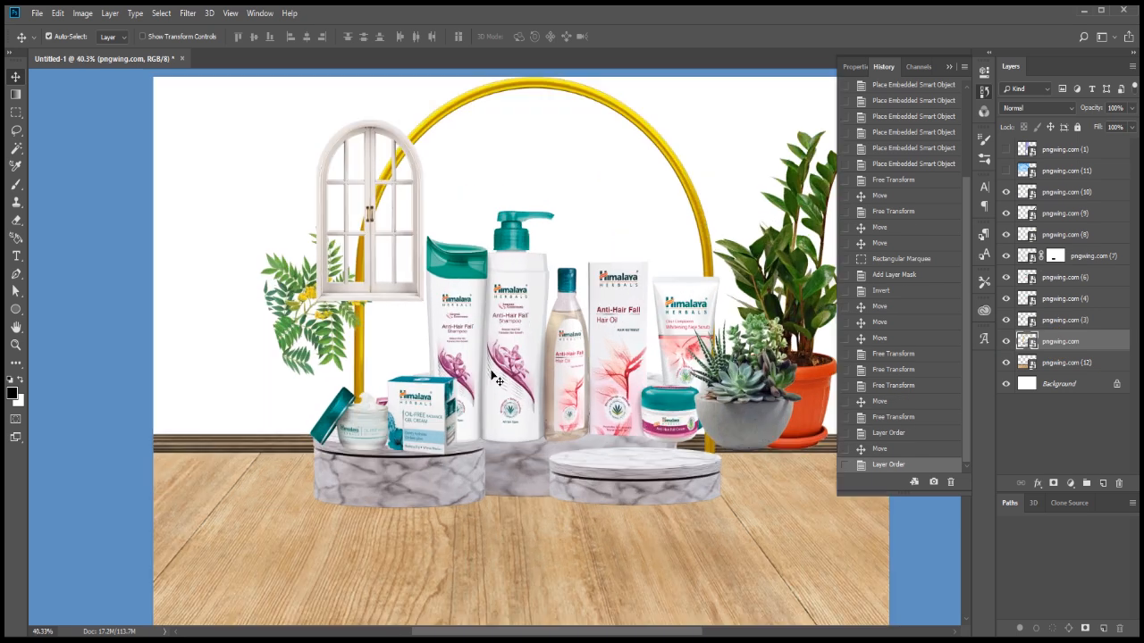
{"action": "left_click_drag", "start_coordinate": [363, 213], "coordinate": [240, 192]}
{"action": "left_click_drag", "start_coordinate": [295, 285], "coordinate": [188, 299]}
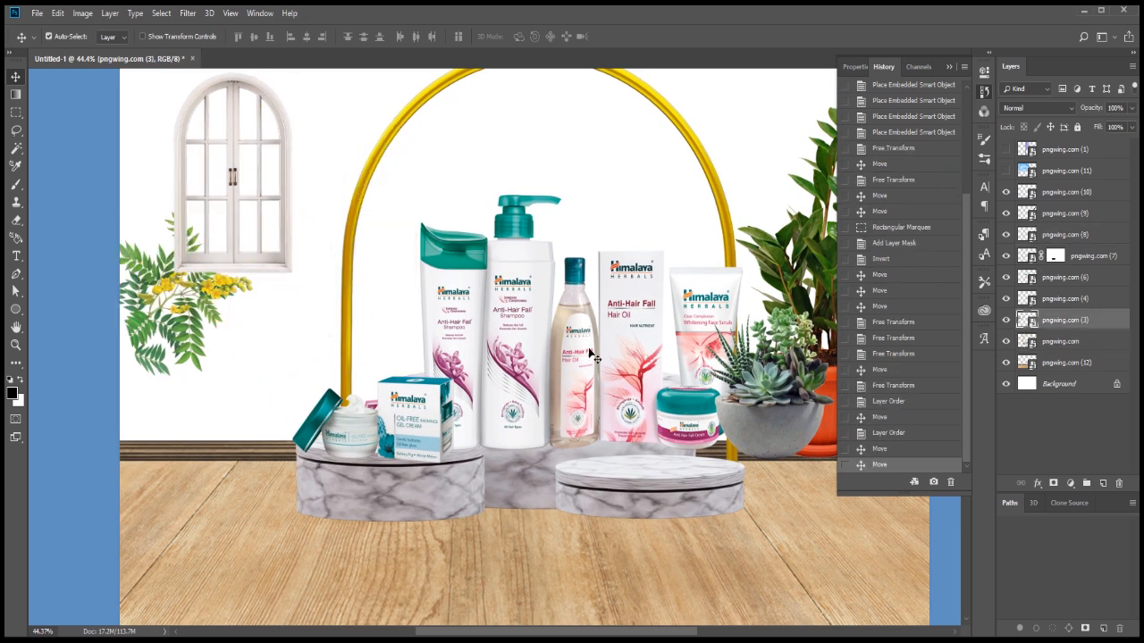
Step: Lower the marble podiums and arch onto the floor and reposition the products above them
{"action": "scroll", "coordinate": [587, 354], "scroll_direction": "down", "scroll_amount": 2}
{"action": "key", "text": "space"}
{"action": "scroll", "coordinate": [647, 348], "scroll_direction": "down", "scroll_amount": 2}
{"action": "key", "text": "space"}
{"action": "left_click_drag", "start_coordinate": [628, 318], "coordinate": [617, 290]}
{"action": "left_click_drag", "start_coordinate": [610, 464], "coordinate": [612, 490]}
{"action": "left_click_drag", "start_coordinate": [575, 389], "coordinate": [573, 430]}
{"action": "scroll", "coordinate": [580, 411], "scroll_direction": "up", "scroll_amount": 2}
{"action": "left_click_drag", "start_coordinate": [574, 268], "coordinate": [582, 364]}
Step: Resize the hair-care product group to about 52% width and 57% height and stand it on the middle podium
{"action": "key", "text": "ctrl+t"}
{"action": "left_click_drag", "start_coordinate": [710, 323], "coordinate": [694, 324]}
{"action": "left_click_drag", "start_coordinate": [694, 216], "coordinate": [681, 236]}
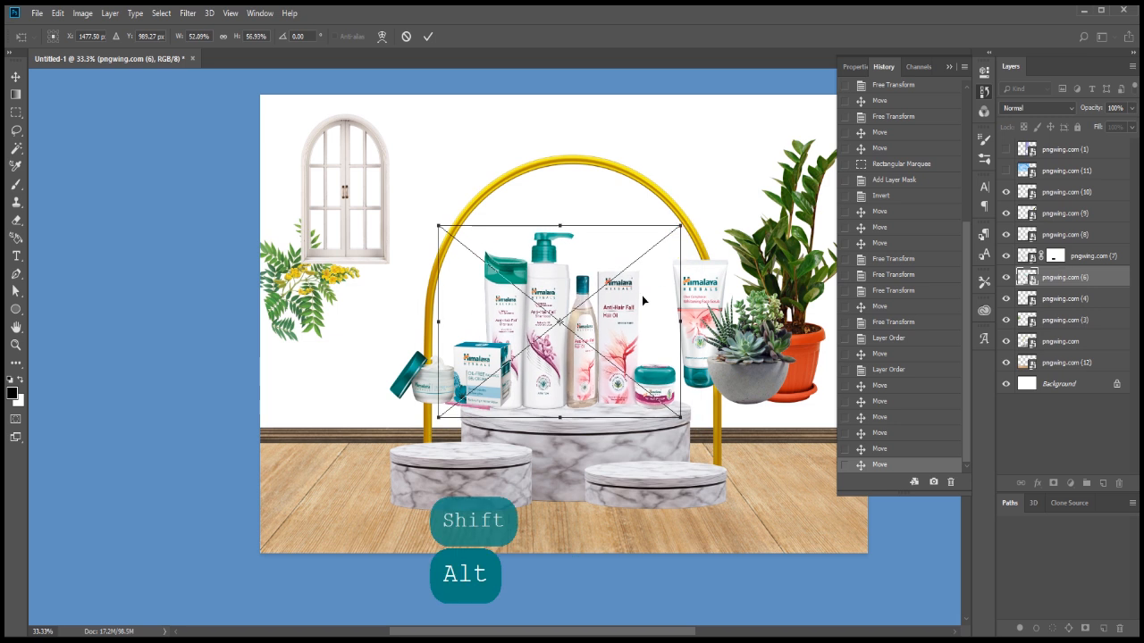
{"action": "left_click_drag", "start_coordinate": [604, 321], "coordinate": [612, 322]}
{"action": "key", "text": "Right"}
{"action": "key", "text": "Return"}
Step: Move the gel cream jar and box onto the right podium and scale them to about 83%
{"action": "left_click_drag", "start_coordinate": [500, 391], "coordinate": [676, 455]}
{"action": "scroll", "coordinate": [676, 454], "scroll_direction": "down", "scroll_amount": 1}
{"action": "scroll", "coordinate": [677, 455], "scroll_direction": "up", "scroll_amount": 3}
{"action": "key", "text": "ctrl+t"}
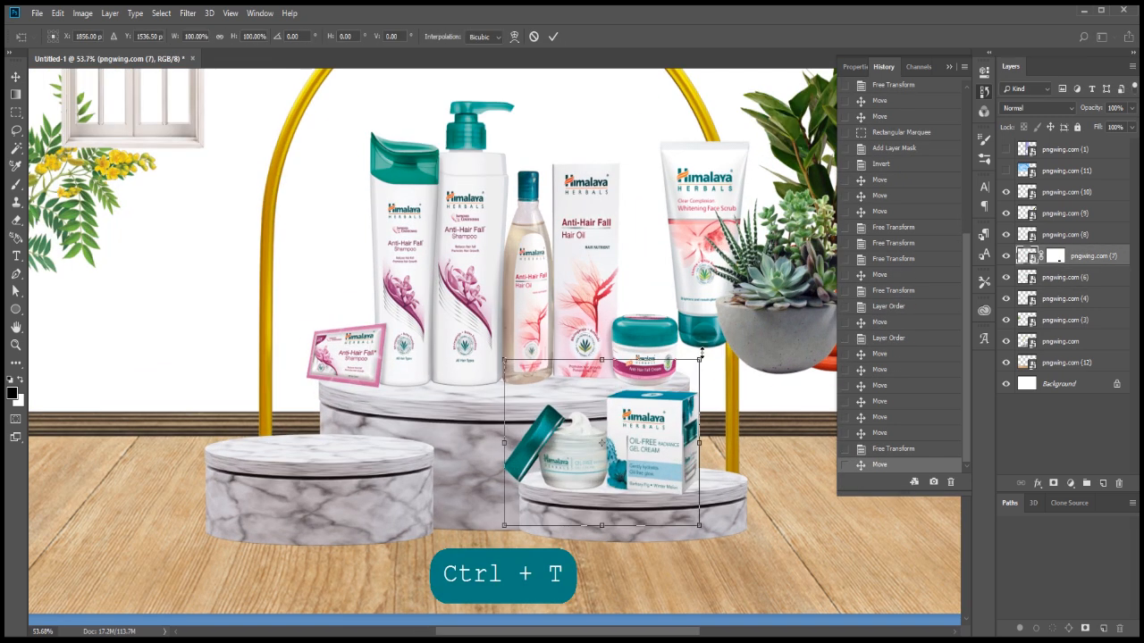
{"action": "mouse_move", "coordinate": [690, 377]}
{"action": "left_mouse_down"}
{"action": "mouse_move", "coordinate": [695, 366]}
{"action": "mouse_move", "coordinate": [661, 418]}
{"action": "mouse_move", "coordinate": [688, 376]}
{"action": "left_mouse_up"}
{"action": "key", "text": "Up"}
{"action": "key", "text": "Down"}
{"action": "key", "text": "Down"}
{"action": "key", "text": "Down"}
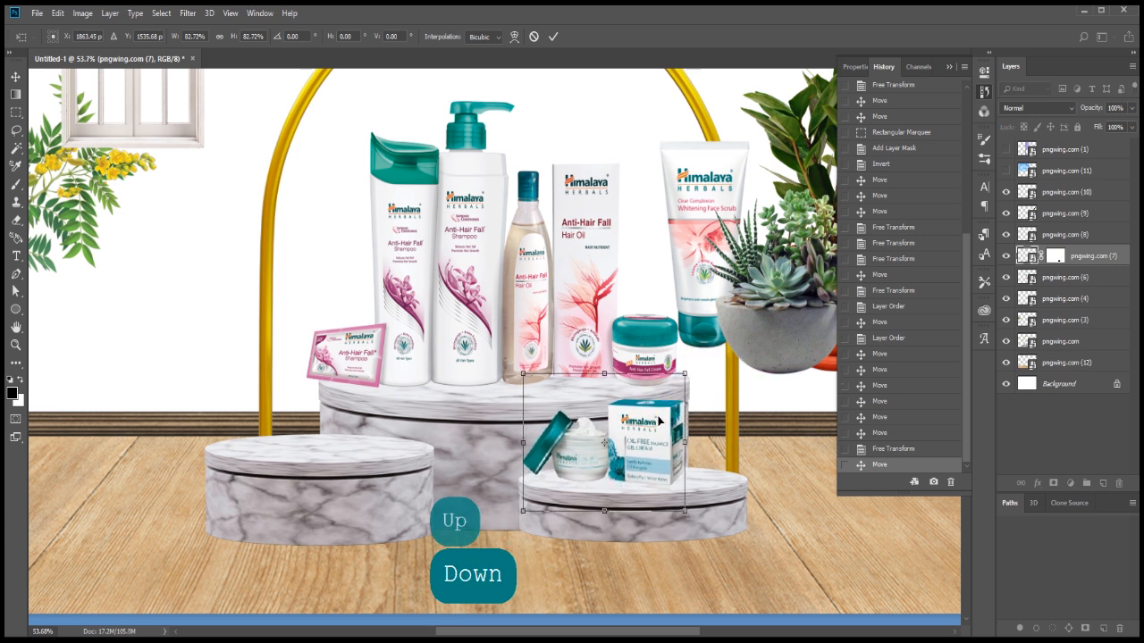
{"action": "key", "text": "Return"}
Step: Stand the face scrub tube on the left podium and move its layer above the hair-care product group
{"action": "left_click_drag", "start_coordinate": [701, 228], "coordinate": [305, 328]}
{"action": "key", "text": "Down"}
{"action": "key", "text": "Down"}
{"action": "key", "text": "Down"}
{"action": "key", "text": "Down"}
{"action": "key", "text": "Down"}
{"action": "key", "text": "Down"}
{"action": "key", "text": "Down"}
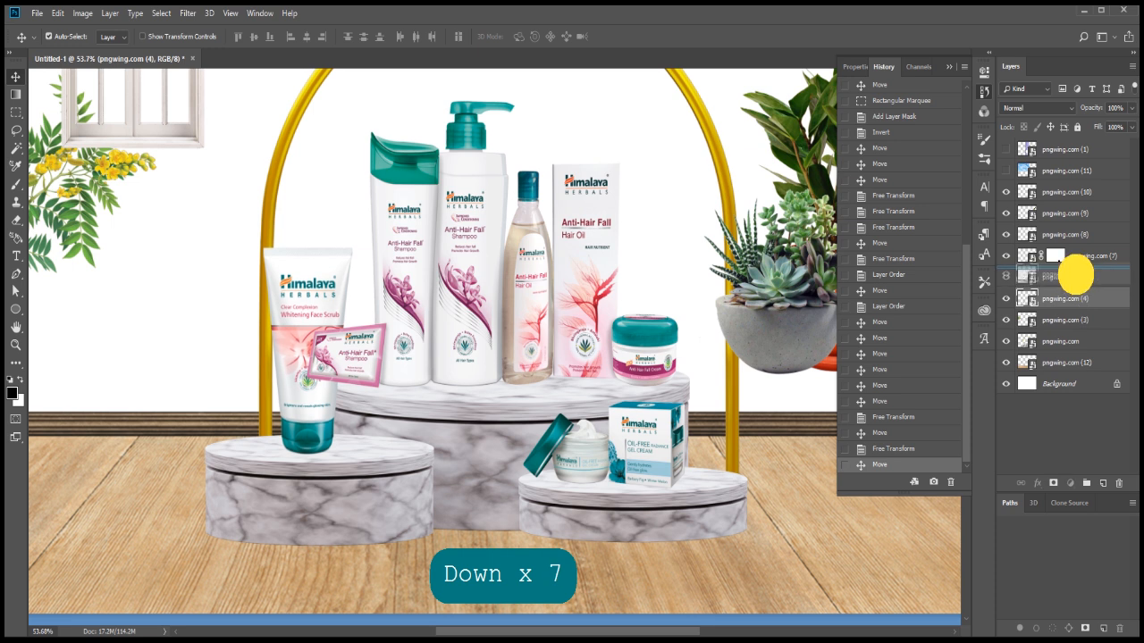
{"action": "left_click_drag", "start_coordinate": [1075, 275], "coordinate": [1074, 272]}
{"action": "left_click_drag", "start_coordinate": [324, 362], "coordinate": [288, 365]}
Step: Enlarge both potted plants to about 125%, place them on the floor at the right edge, and move their layers below the podiums
{"action": "scroll", "coordinate": [304, 362], "scroll_direction": "down", "scroll_amount": 3}
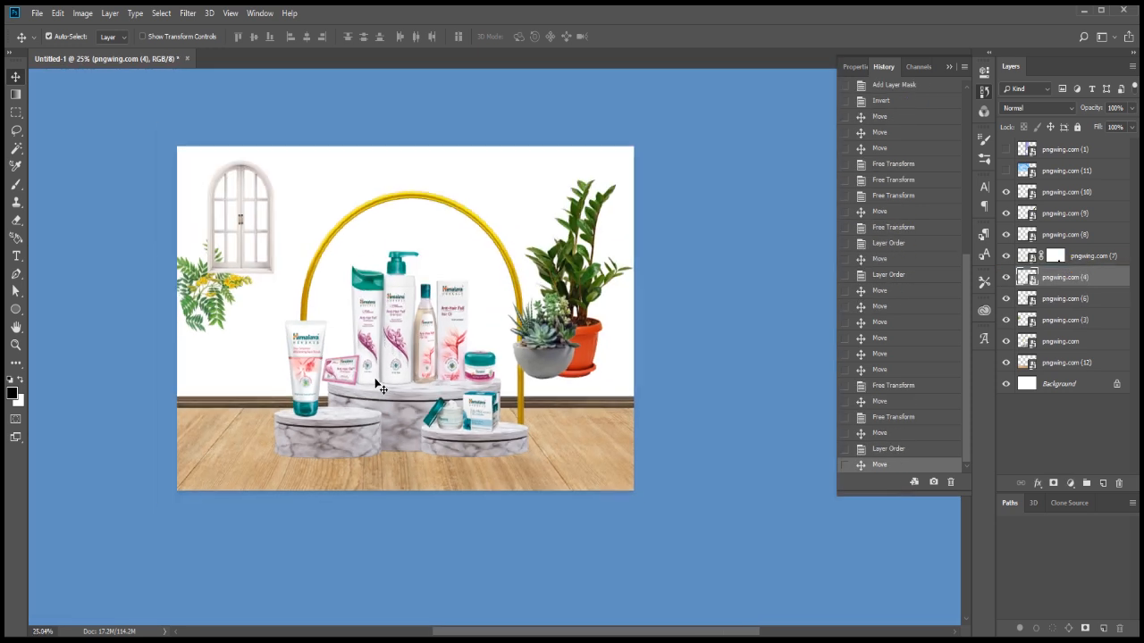
{"action": "left_click", "coordinate": [596, 357], "text": "shift"}
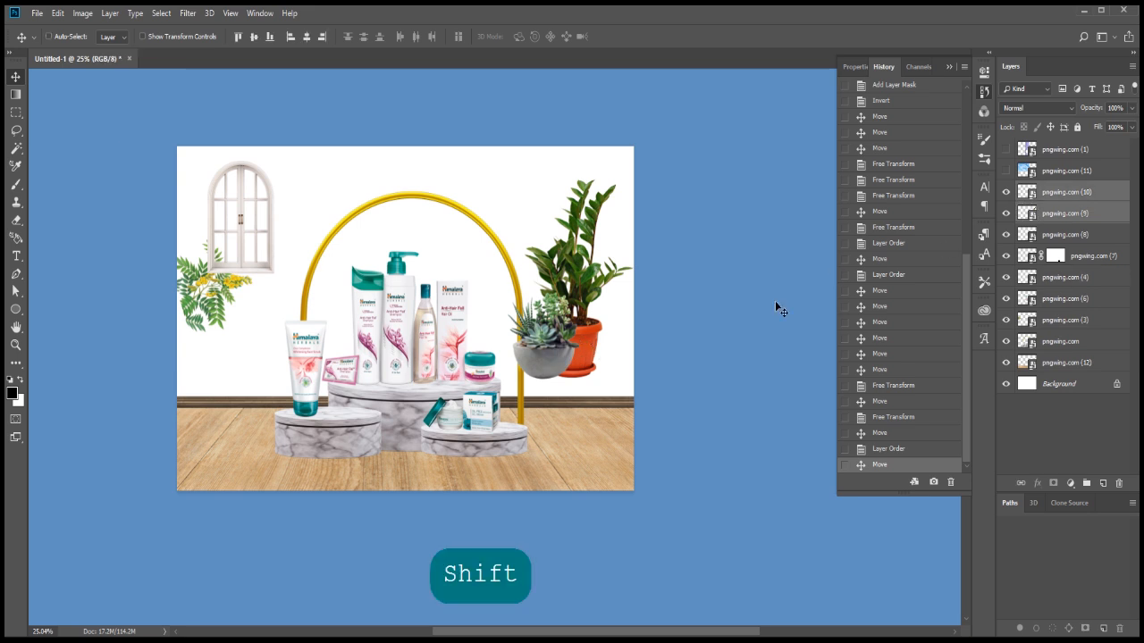
{"action": "key", "text": "ctrl+t"}
{"action": "left_click_drag", "start_coordinate": [601, 319], "coordinate": [605, 365]}
{"action": "left_click_drag", "start_coordinate": [638, 232], "coordinate": [653, 206]}
{"action": "left_click_drag", "start_coordinate": [592, 392], "coordinate": [608, 367]}
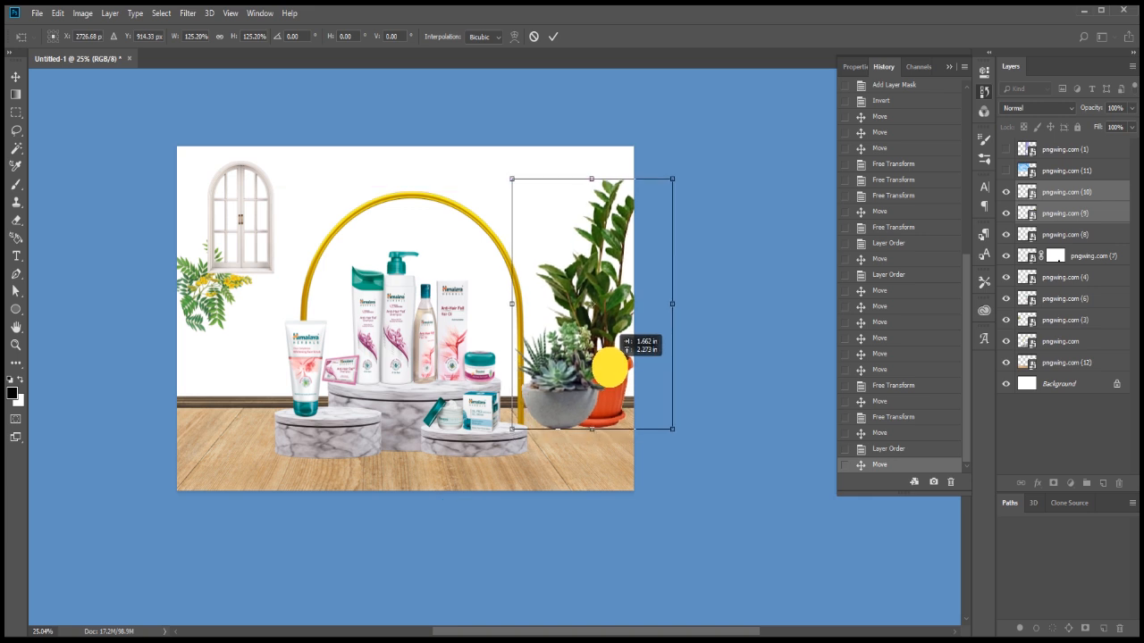
{"action": "key", "text": "Return"}
{"action": "left_click_drag", "start_coordinate": [1094, 213], "coordinate": [1097, 348]}
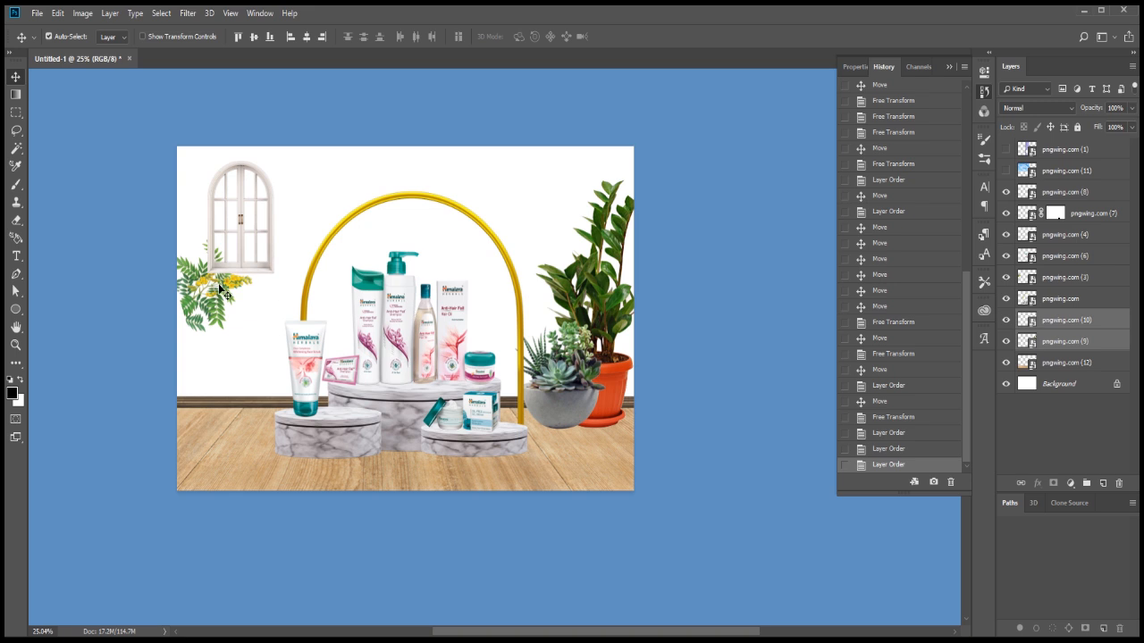
Step: Move the yellow-flowered branch into the canvas's upper-left corner and rotate it so it hangs downward
{"action": "left_click_drag", "start_coordinate": [221, 290], "coordinate": [225, 190]}
{"action": "key", "text": "ctrl+t"}
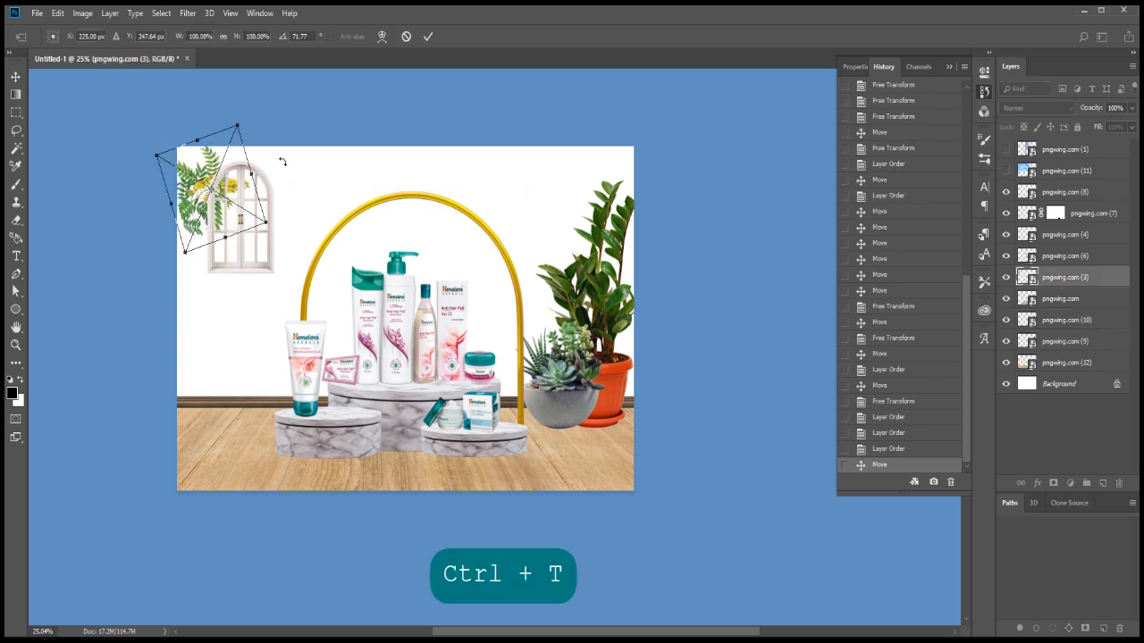
{"action": "left_click_drag", "start_coordinate": [281, 162], "coordinate": [207, 334]}
{"action": "key", "text": "Return"}
{"action": "key", "text": "Return"}
{"action": "key", "text": "Return"}
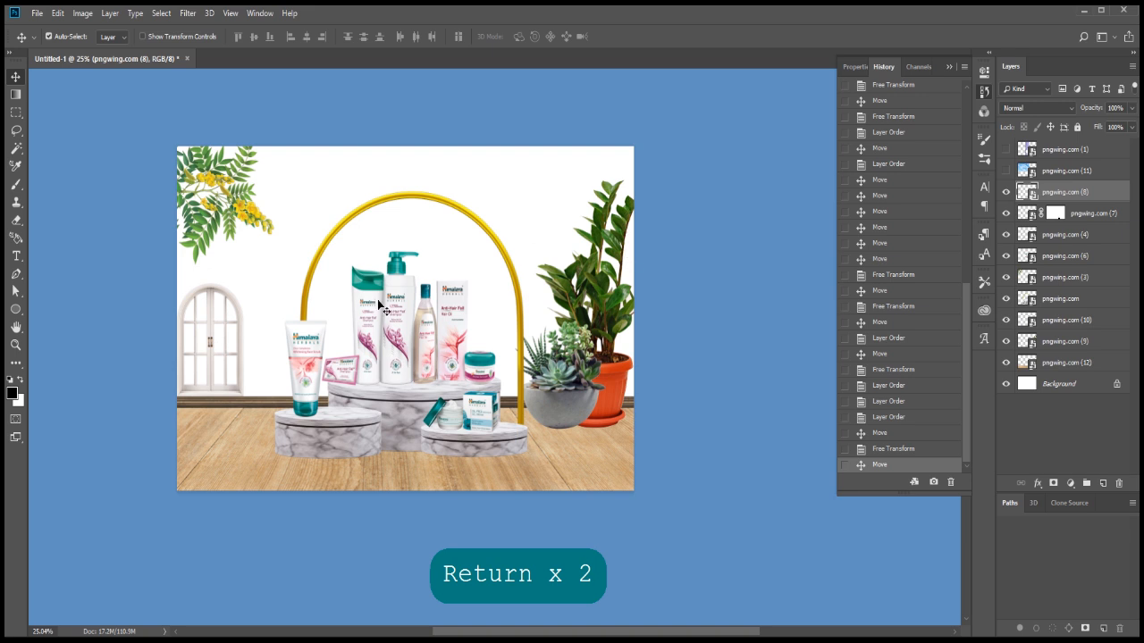
Step: Centre the arched window behind the arch, move its layer below the succulent bowl, and enlarge it to fill the back wall
{"action": "scroll", "coordinate": [379, 306], "scroll_direction": "up", "scroll_amount": 1}
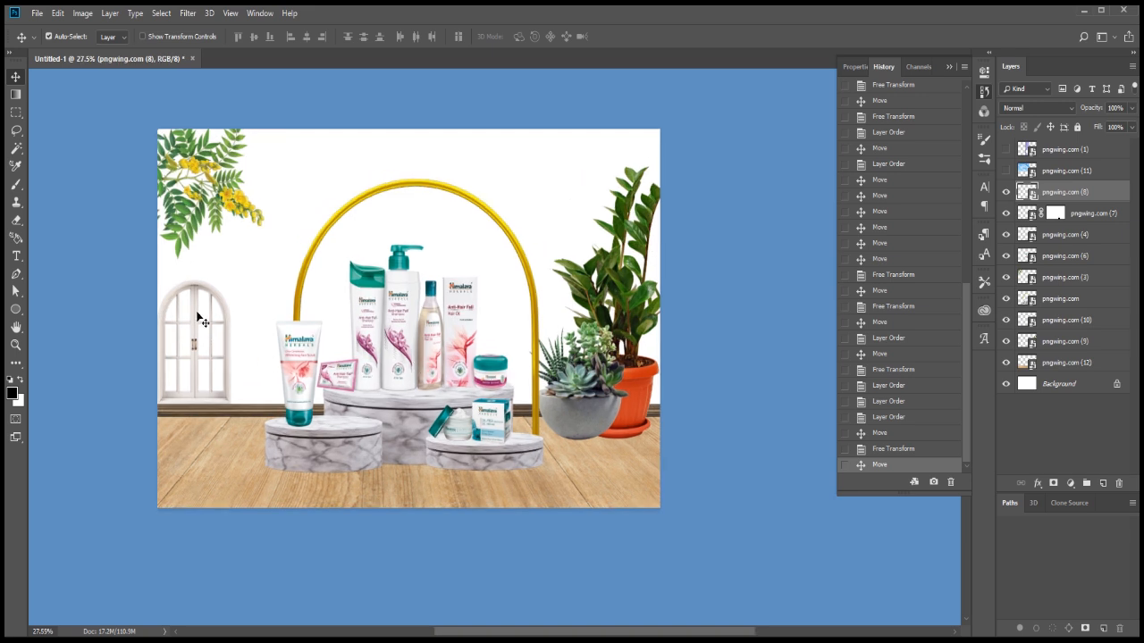
{"action": "left_click_drag", "start_coordinate": [197, 318], "coordinate": [391, 221]}
{"action": "key", "text": "Return"}
{"action": "left_click_drag", "start_coordinate": [1082, 192], "coordinate": [1077, 330]}
{"action": "key", "text": "ctrl+t"}
{"action": "left_click_drag", "start_coordinate": [427, 178], "coordinate": [516, 229]}
{"action": "key", "text": "Return"}
Step: Show the purple curtain, enlarge and reshape it with Free Transform, and hang it over the left side of the window
{"action": "scroll", "coordinate": [506, 248], "scroll_direction": "down", "scroll_amount": 2}
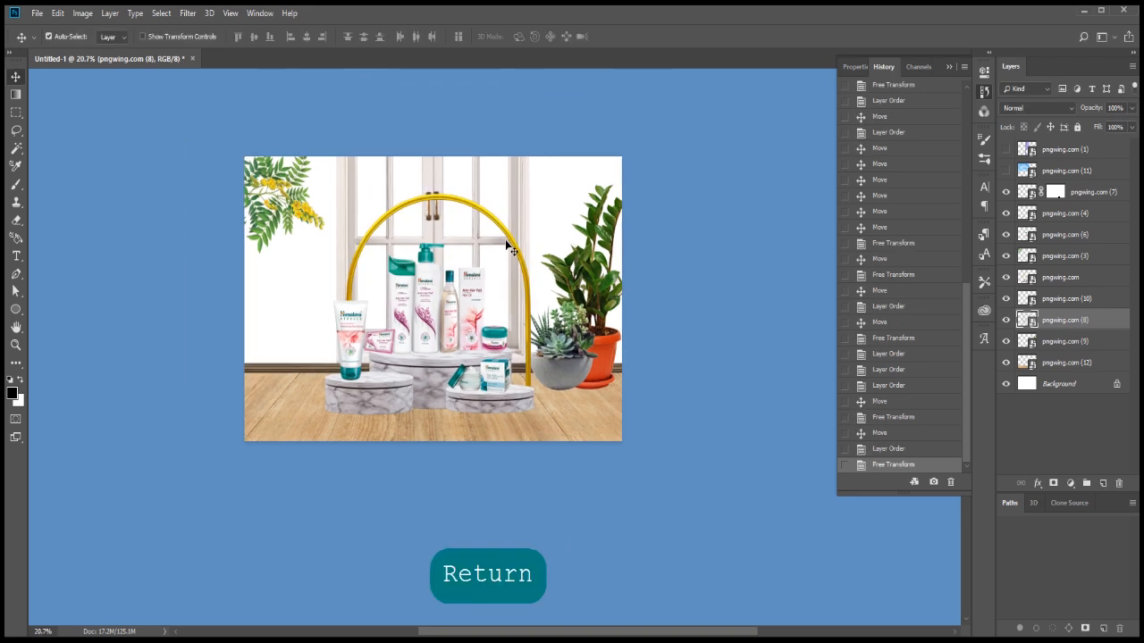
{"action": "scroll", "coordinate": [506, 248], "scroll_direction": "down", "scroll_amount": 1}
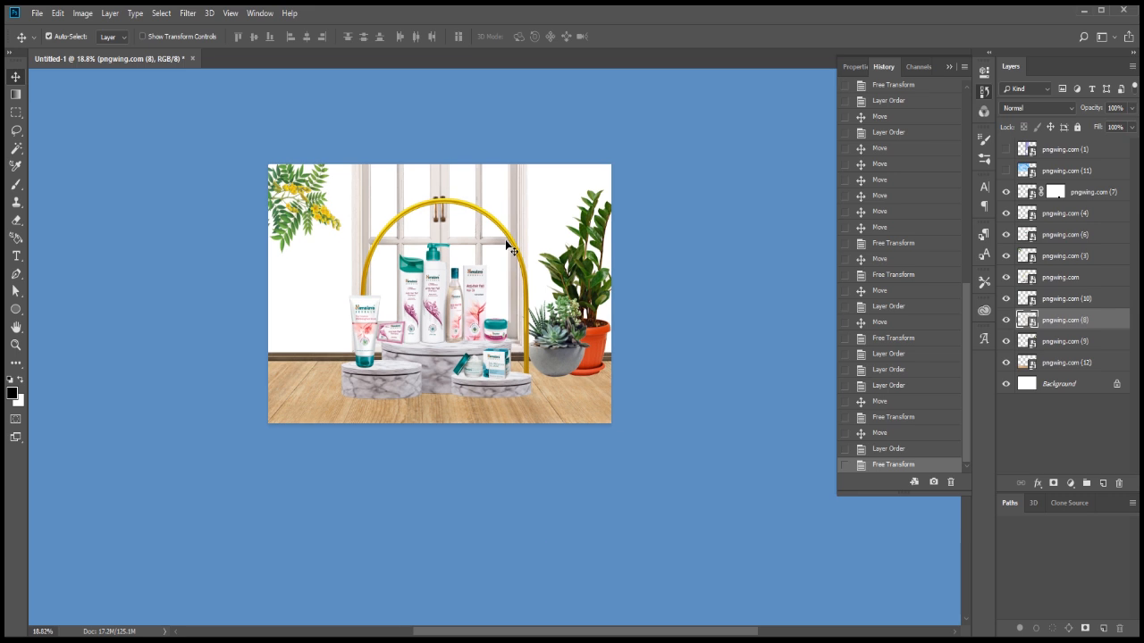
{"action": "left_click", "coordinate": [1006, 150]}
{"action": "left_click", "coordinate": [1054, 150]}
{"action": "key", "text": "ctrl+t"}
{"action": "left_click_drag", "start_coordinate": [434, 235], "coordinate": [372, 147]}
{"action": "left_click_drag", "start_coordinate": [418, 335], "coordinate": [371, 355]}
{"action": "scroll", "coordinate": [418, 285], "scroll_direction": "down", "scroll_amount": 5}
{"action": "left_click_drag", "start_coordinate": [437, 200], "coordinate": [434, 291]}
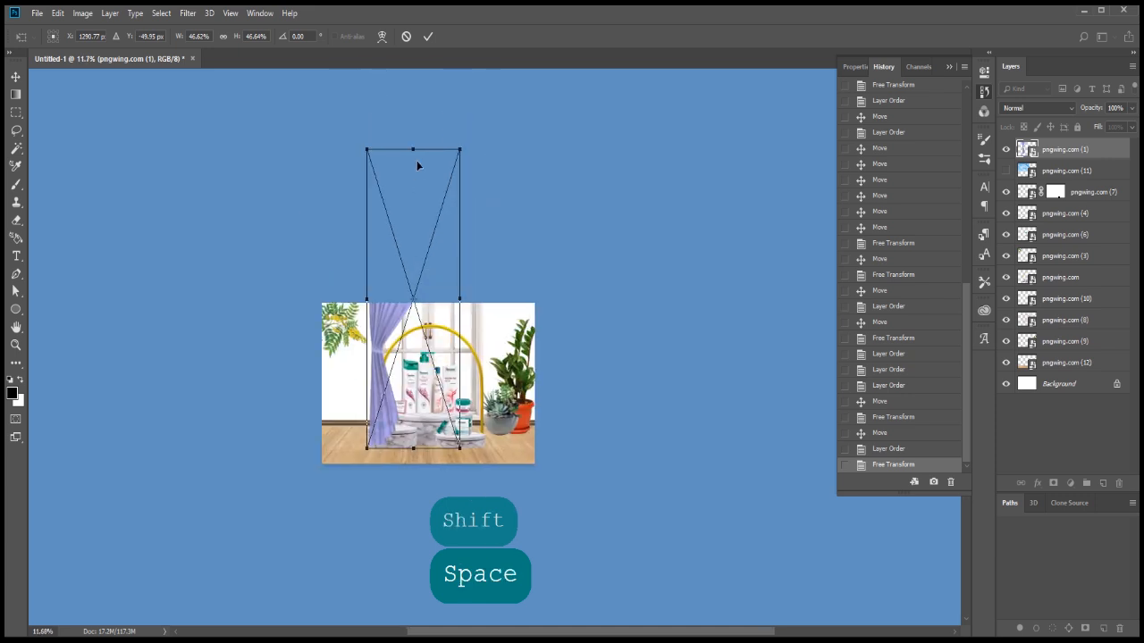
{"action": "left_click_drag", "start_coordinate": [413, 148], "coordinate": [411, 256]}
{"action": "scroll", "coordinate": [409, 358], "scroll_direction": "up", "scroll_amount": 5}
{"action": "mouse_move", "coordinate": [377, 324]}
{"action": "left_mouse_down"}
{"action": "mouse_move", "coordinate": [385, 299]}
{"action": "mouse_move", "coordinate": [388, 309]}
{"action": "left_mouse_up"}
{"action": "key", "text": "Return"}
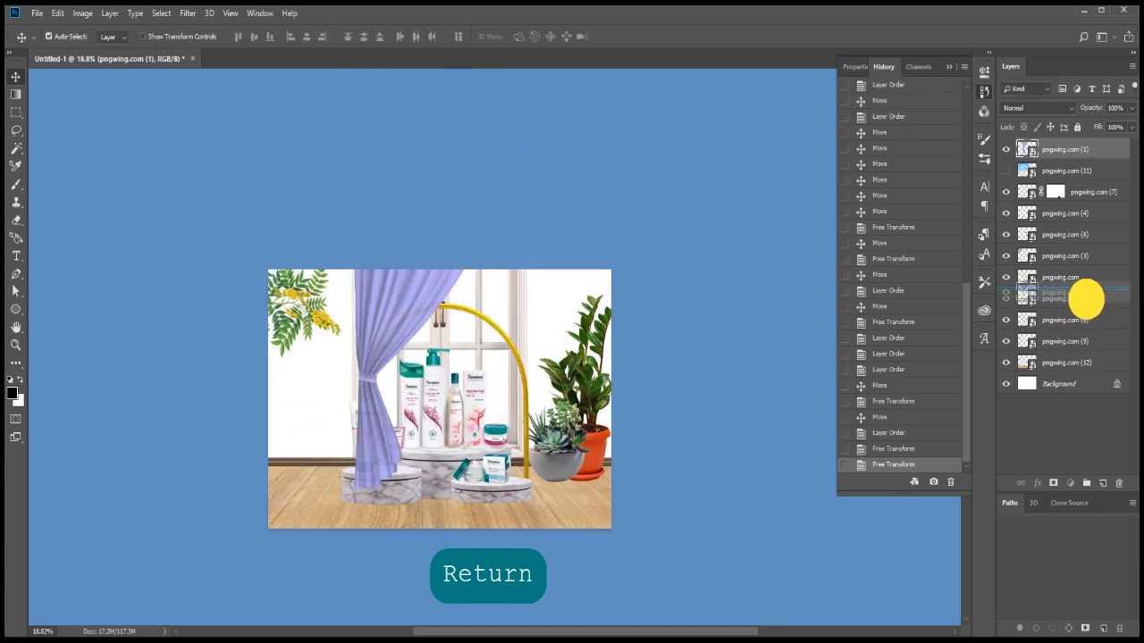
Step: Move the purple curtain's layer below the succulent bowl's layer and shift the curtain left to the window's edge, behind the gold arch
{"action": "left_click_drag", "start_coordinate": [1085, 300], "coordinate": [1083, 315]}
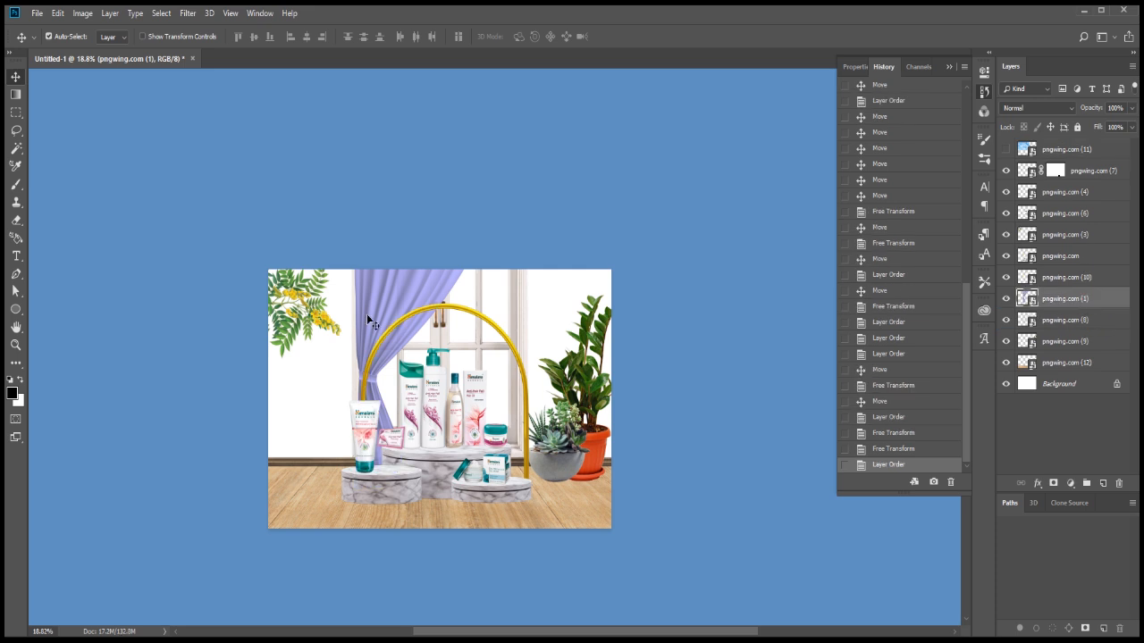
{"action": "key", "text": "v"}
{"action": "key", "text": "shift+Left"}
{"action": "key", "text": "shift+Left"}
{"action": "key", "text": "shift+Left"}
{"action": "key", "text": "shift+Left"}
{"action": "key", "text": "shift+Left"}
{"action": "key", "text": "shift+Left"}
{"action": "key", "text": "shift+Left"}
{"action": "key", "text": "shift+Left"}
{"action": "key", "text": "shift+Left"}
{"action": "key", "text": "shift+Left"}
{"action": "key", "text": "shift+Left"}
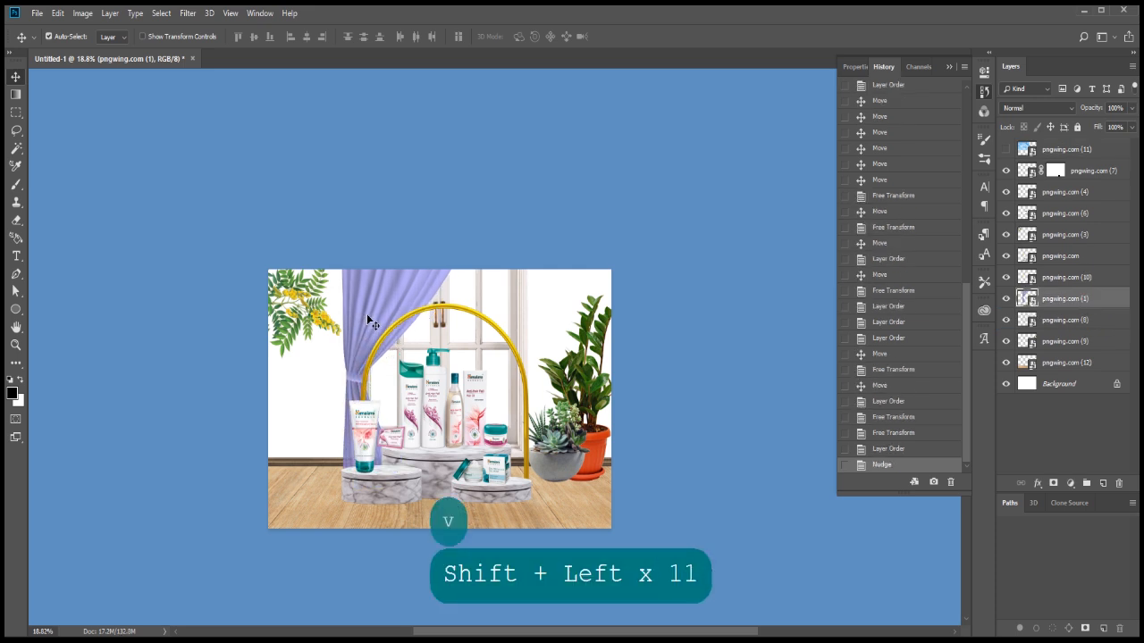
Step: Rotate the yellow-flowered branch further with Free Transform and reposition it in the canvas's upper-left corner
{"action": "scroll", "coordinate": [366, 314], "scroll_direction": "up", "scroll_amount": 2}
{"action": "left_click_drag", "start_coordinate": [305, 301], "coordinate": [409, 315]}
{"action": "key", "text": "ctrl+t"}
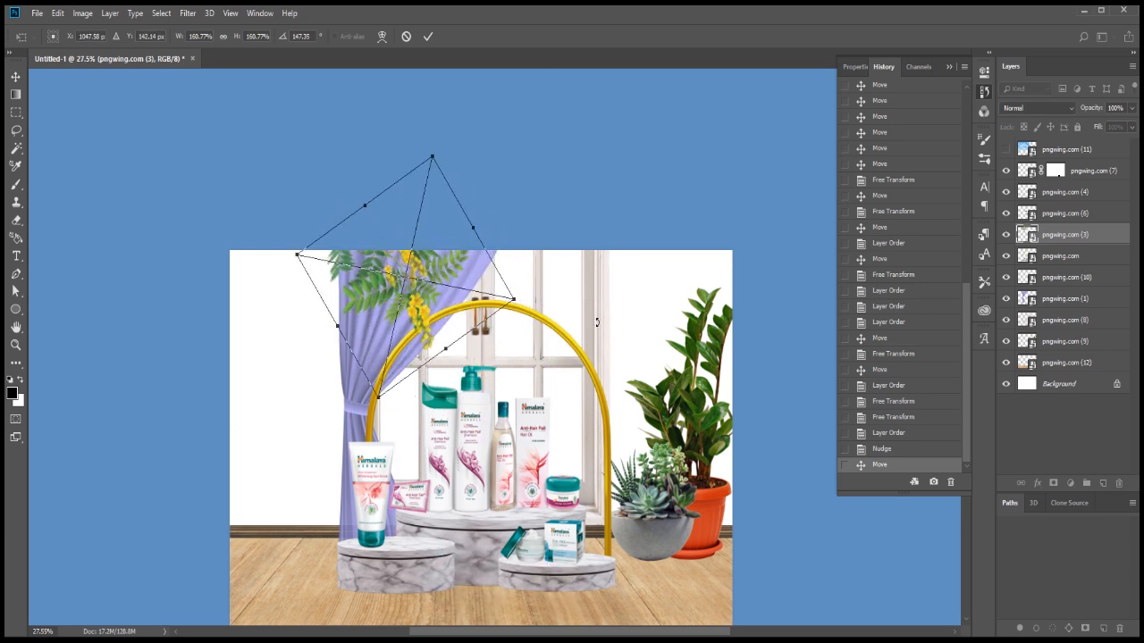
{"action": "left_click_drag", "start_coordinate": [597, 321], "coordinate": [596, 270]}
{"action": "left_click_drag", "start_coordinate": [471, 259], "coordinate": [352, 280]}
{"action": "key", "text": "Return"}
{"action": "key", "text": "v"}
{"action": "left_click_drag", "start_coordinate": [288, 311], "coordinate": [287, 305]}
{"action": "scroll", "coordinate": [286, 304], "scroll_direction": "down", "scroll_amount": 2}
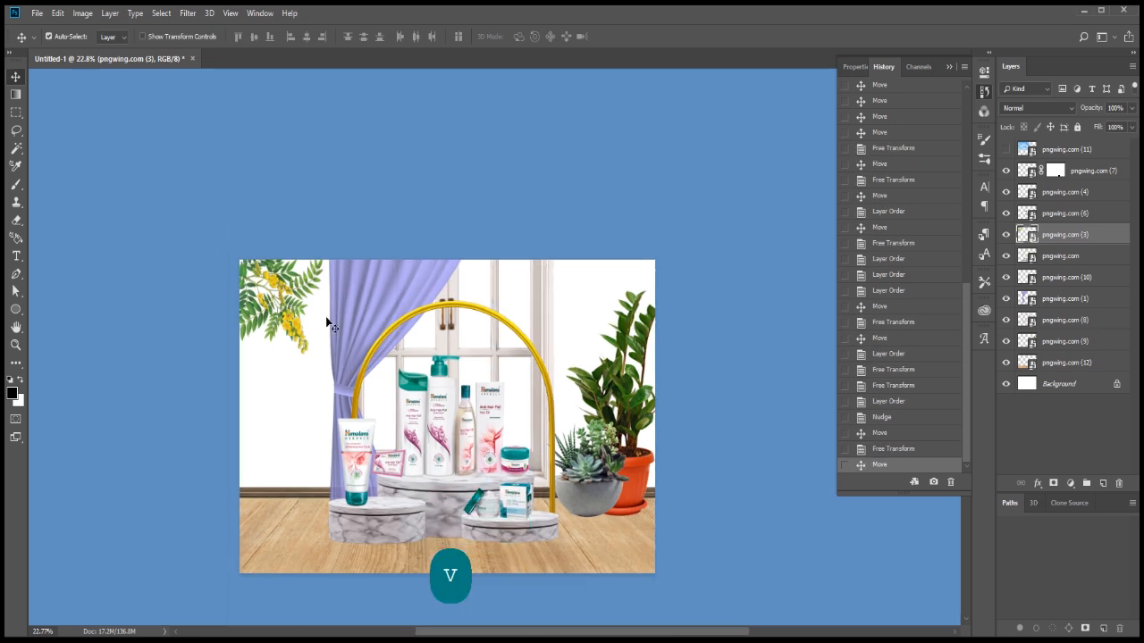
Step: Show the blue sky image and move its layer directly below the arched window
{"action": "left_click", "coordinate": [1006, 150]}
{"action": "left_click_drag", "start_coordinate": [1074, 277], "coordinate": [1075, 325]}
{"action": "key", "text": "v"}
{"action": "key", "text": "v"}
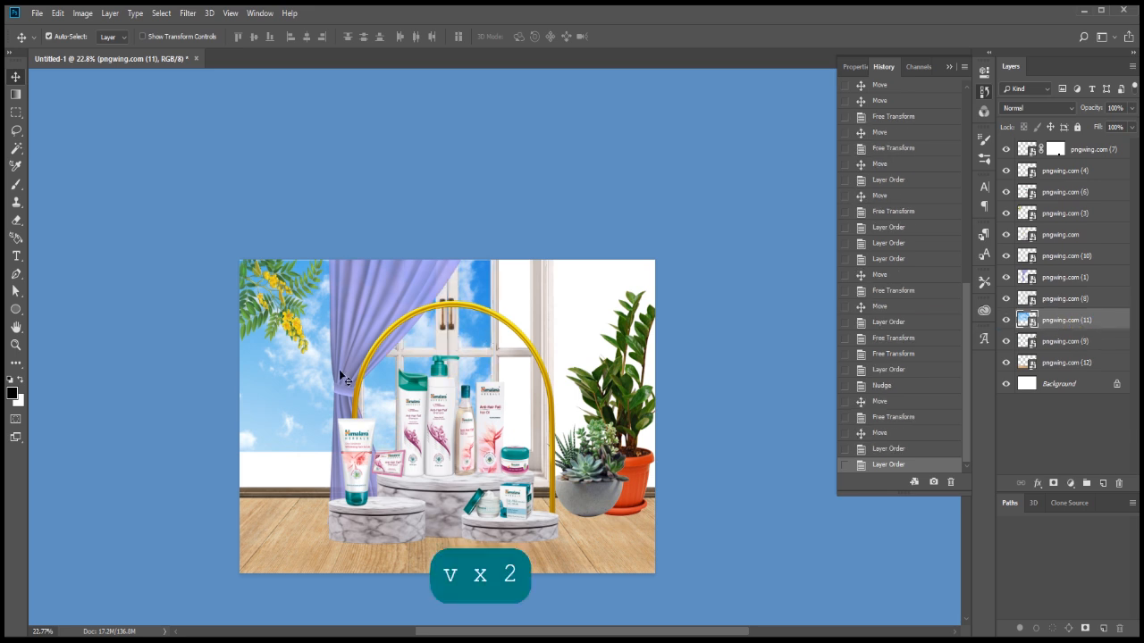
Step: Centre the sky behind the window and enlarge it to about 225% so it extends past the whole frame
{"action": "left_click_drag", "start_coordinate": [295, 384], "coordinate": [371, 368]}
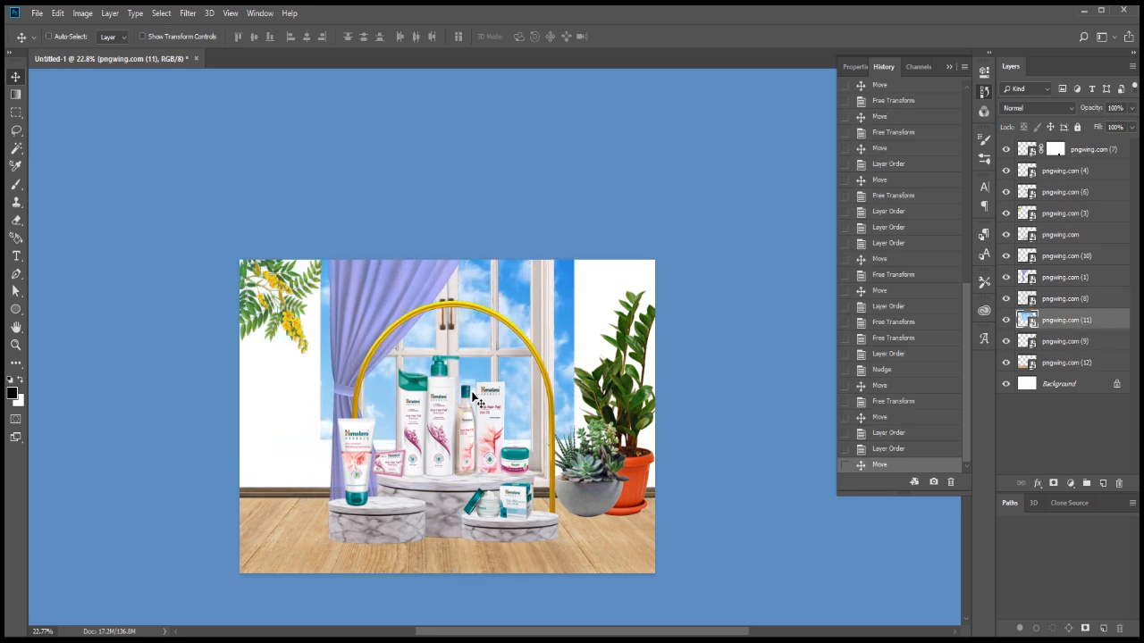
{"action": "key", "text": "ctrl+t"}
{"action": "left_click_drag", "start_coordinate": [574, 467], "coordinate": [595, 514]}
{"action": "left_click_drag", "start_coordinate": [531, 346], "coordinate": [535, 378]}
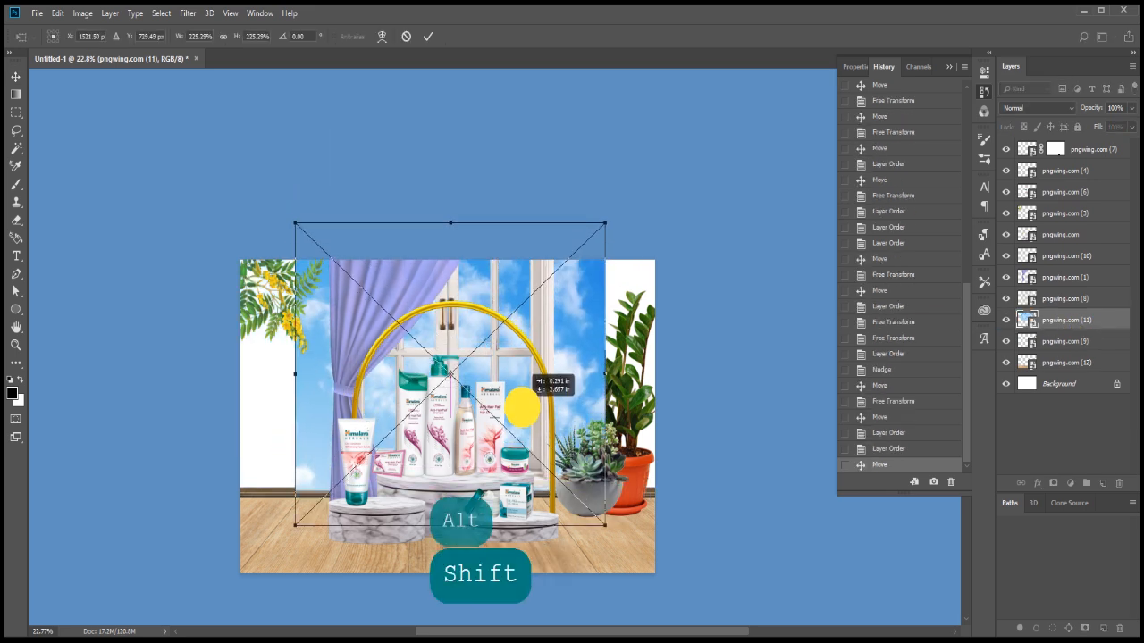
{"action": "key", "text": "Return"}
Step: Add a layer mask to the sky from the window's outline selection and invert the mask
{"action": "left_click", "coordinate": [1027, 319], "text": "ctrl"}
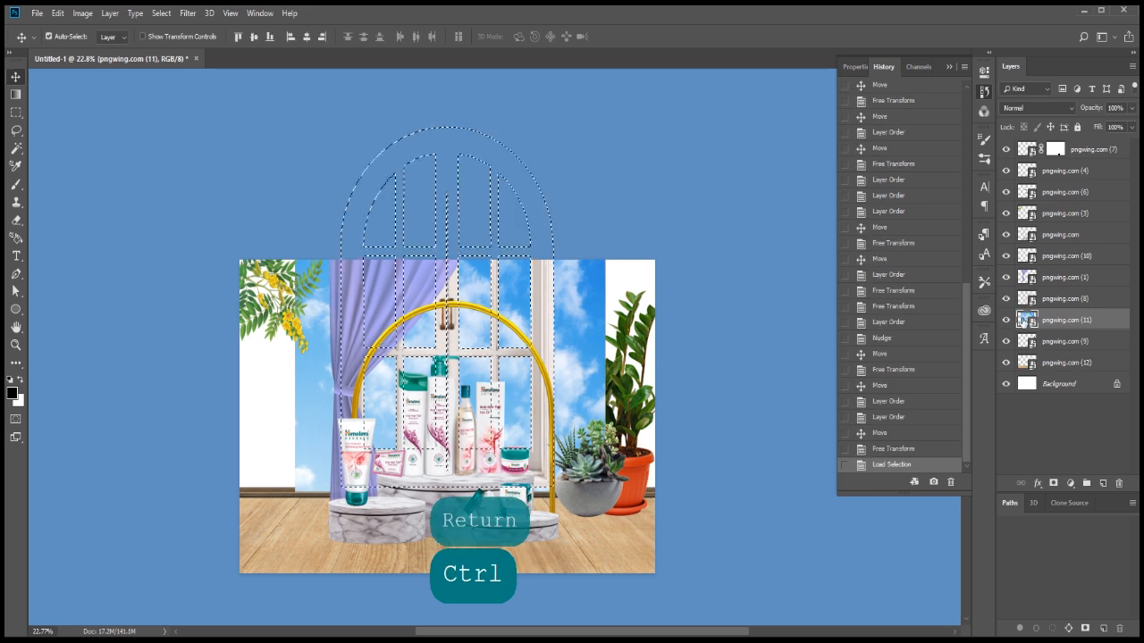
{"action": "left_click", "coordinate": [1055, 483]}
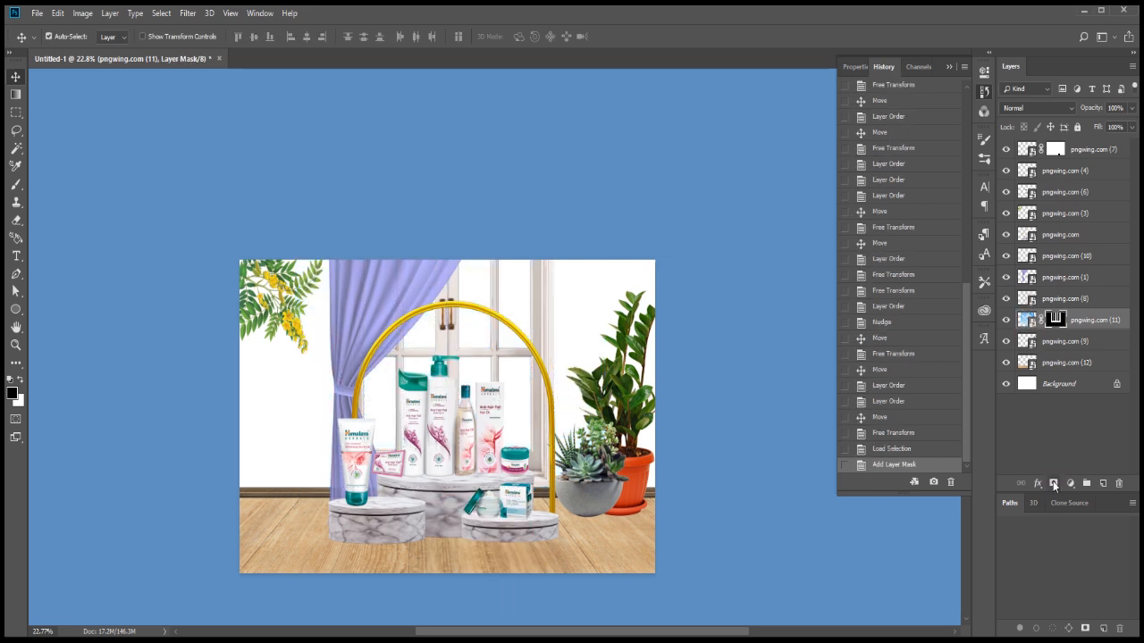
{"action": "key", "text": "ctrl+i"}
Step: Lasso the areas outside the window frame, fill them with black on the sky's mask, and deselect
{"action": "key", "text": "l"}
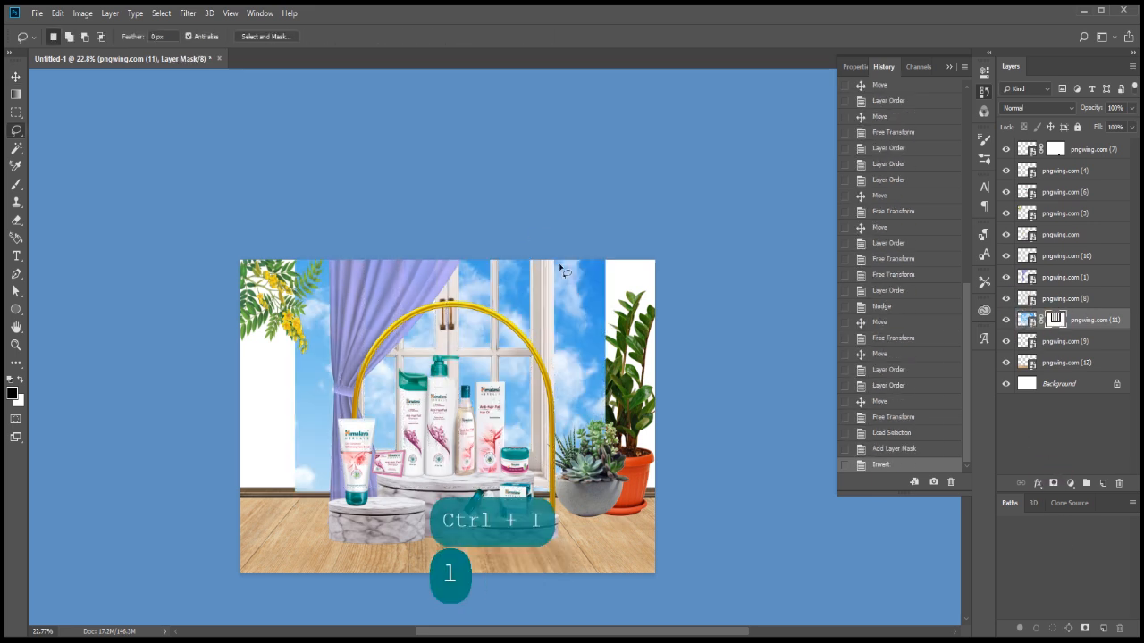
{"action": "left_click_drag", "start_coordinate": [541, 261], "coordinate": [547, 516]}
{"action": "left_click_drag", "start_coordinate": [631, 155], "coordinate": [544, 474]}
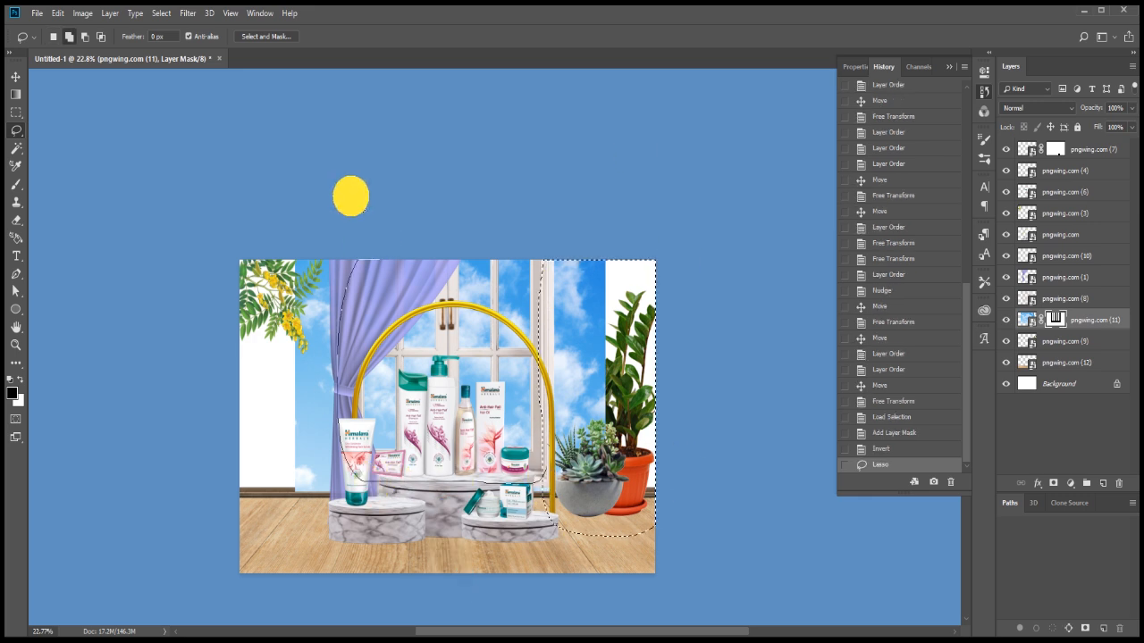
{"action": "left_click_drag", "start_coordinate": [446, 569], "coordinate": [446, 570]}
{"action": "key", "text": "alt+BackSpace"}
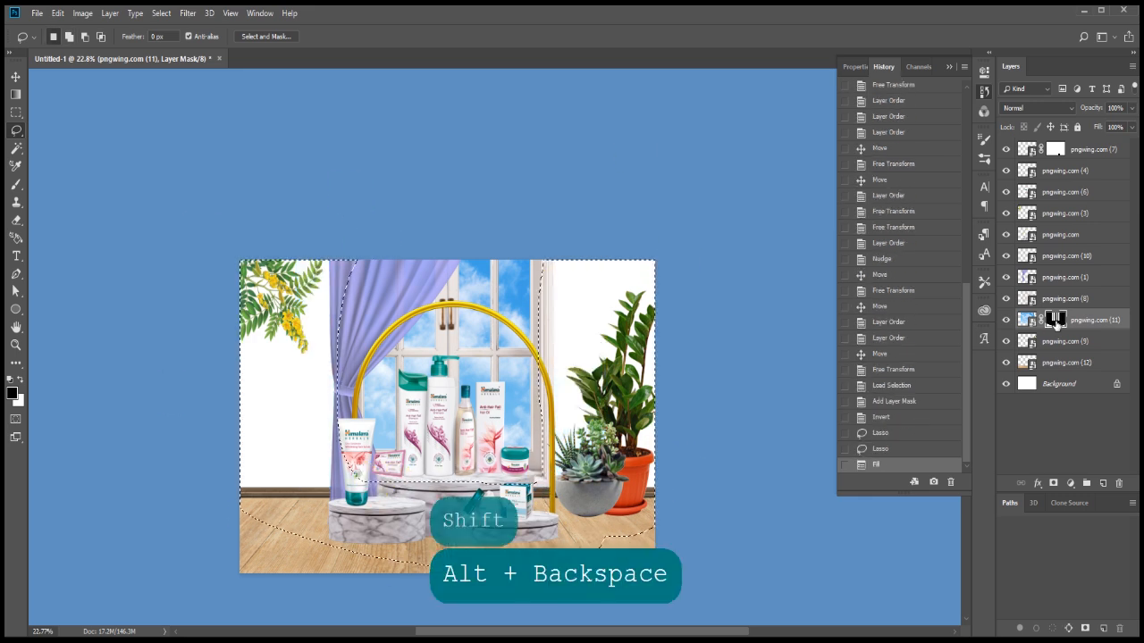
{"action": "key", "text": "ctrl+d"}
{"action": "scroll", "coordinate": [520, 402], "scroll_direction": "up", "scroll_amount": 1}
{"action": "left_click", "coordinate": [1055, 318], "text": "ctrl"}
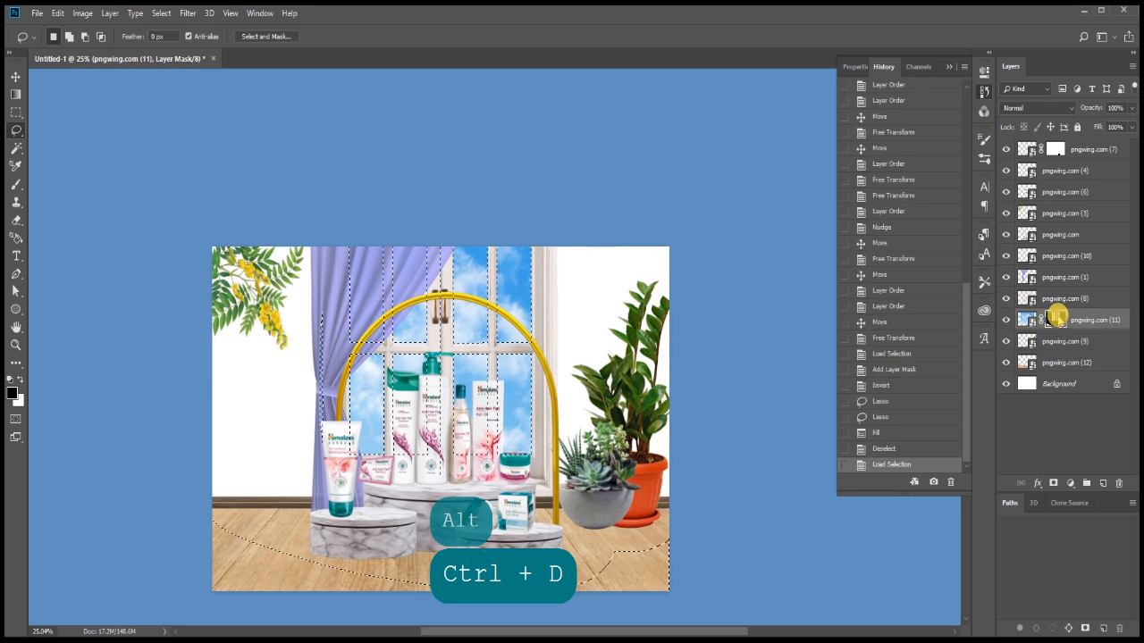
{"action": "key", "text": "ctrl+d"}
{"action": "scroll", "coordinate": [549, 399], "scroll_direction": "up", "scroll_amount": 1}
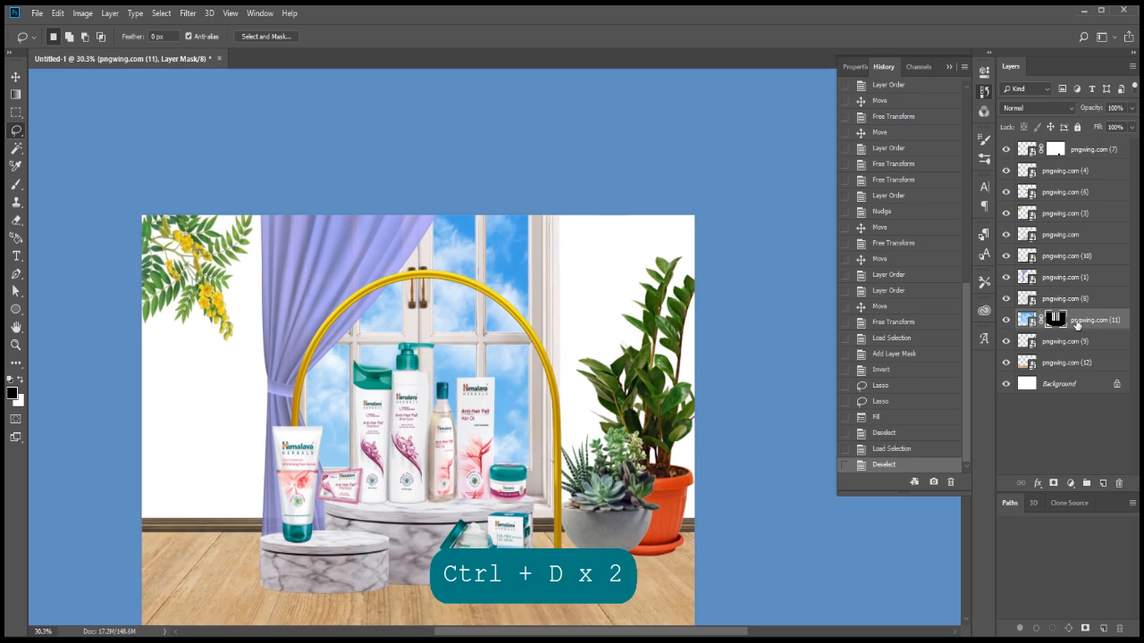
Step: Add a Levels adjustment above the sky with black input 18 and midtone 0.64 to deepen the blue
{"action": "left_click", "coordinate": [1071, 482]}
{"action": "left_click", "coordinate": [1087, 296]}
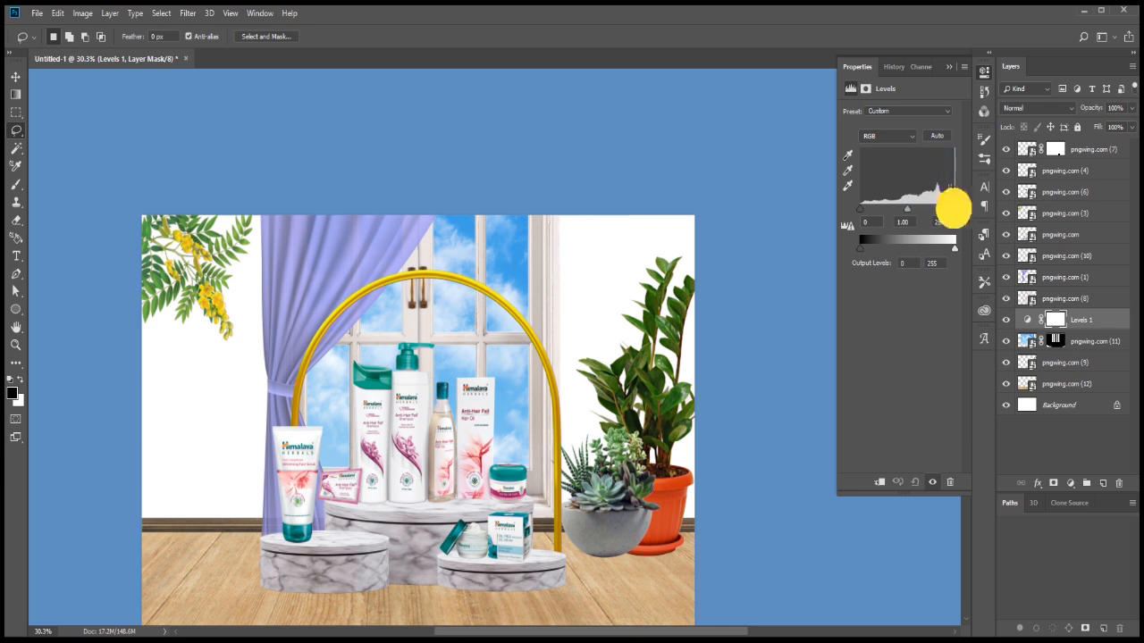
{"action": "left_click_drag", "start_coordinate": [954, 208], "coordinate": [922, 209]}
{"action": "scroll", "coordinate": [640, 291], "scroll_direction": "down", "scroll_amount": 1}
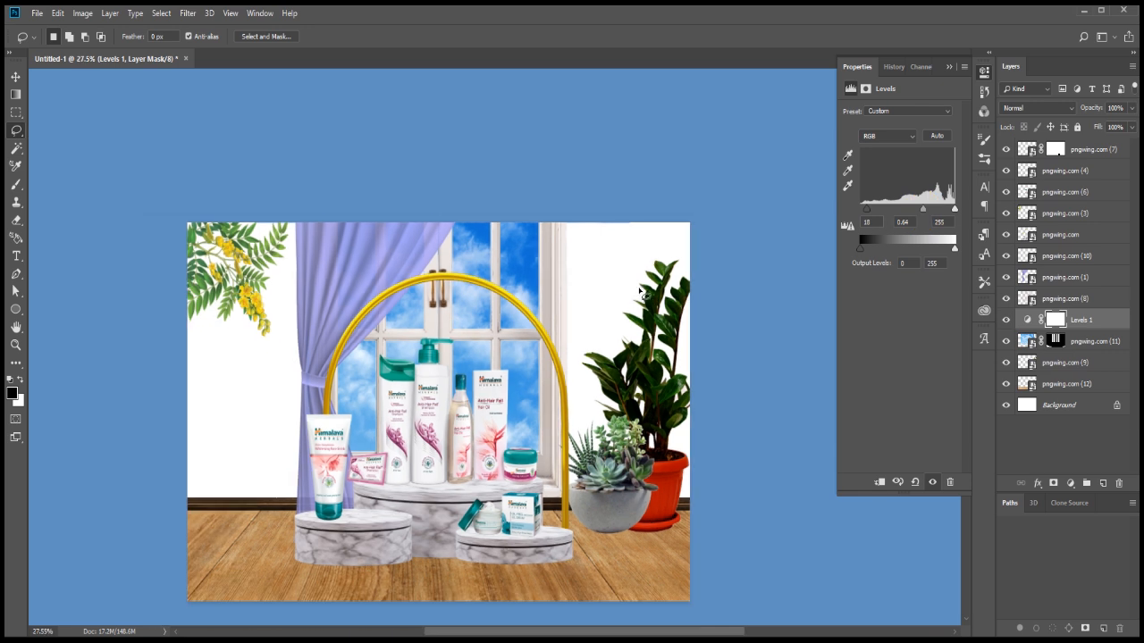
Step: Lasso the region below the window, fill it with black on the sky's mask, and deselect
{"action": "left_click", "coordinate": [1057, 341]}
{"action": "key", "text": "ctrl+d"}
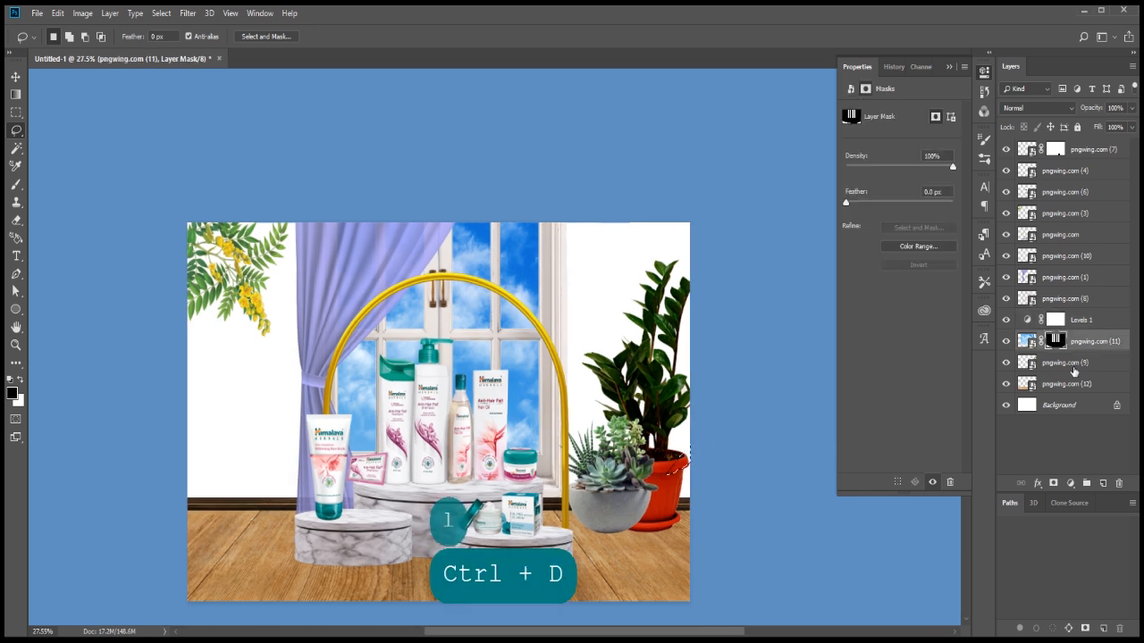
{"action": "key", "text": "ctrl+d"}
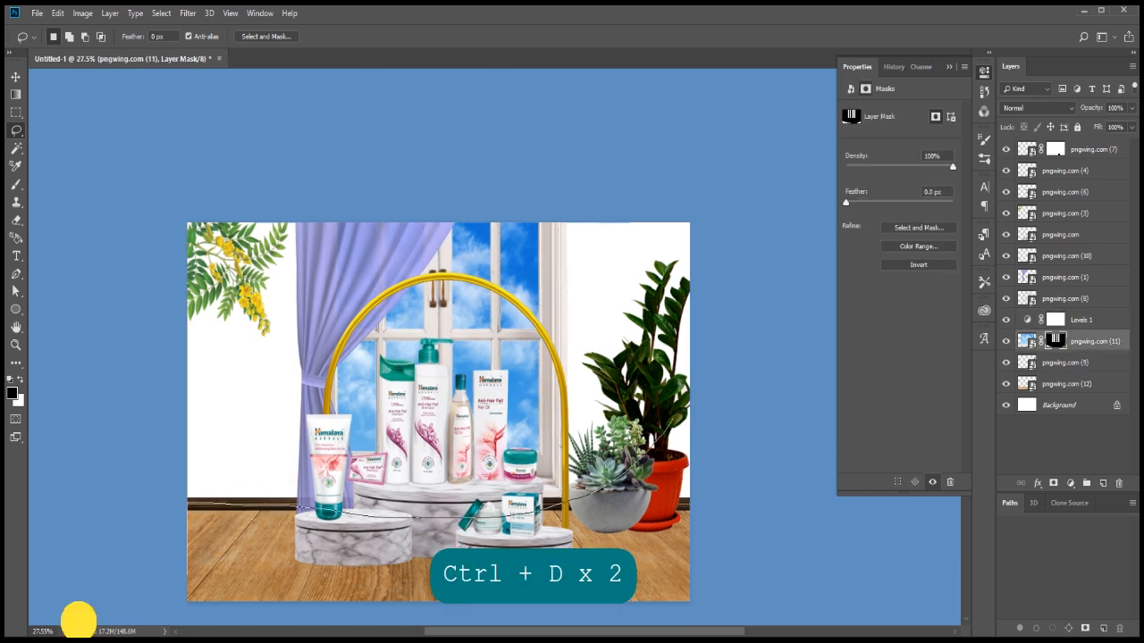
{"action": "key", "text": "alt+BackSpace"}
{"action": "key", "text": "ctrl+d"}
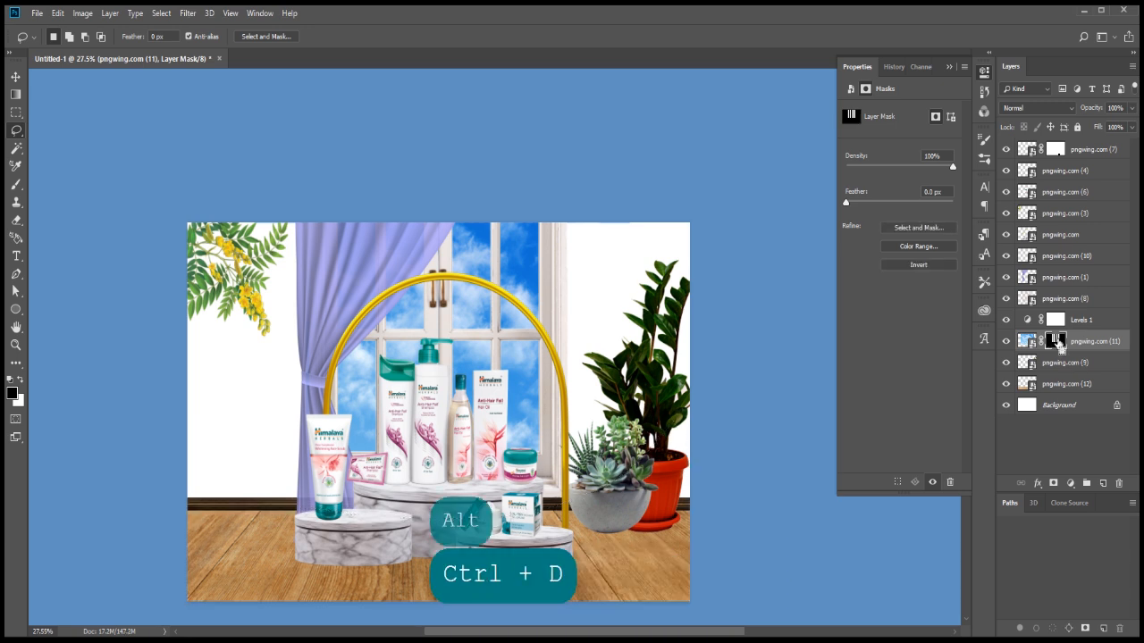
{"action": "scroll", "coordinate": [507, 509], "scroll_direction": "down", "scroll_amount": 1, "text": "alt"}
{"action": "scroll", "coordinate": [507, 509], "scroll_direction": "up", "scroll_amount": 1, "text": "alt"}
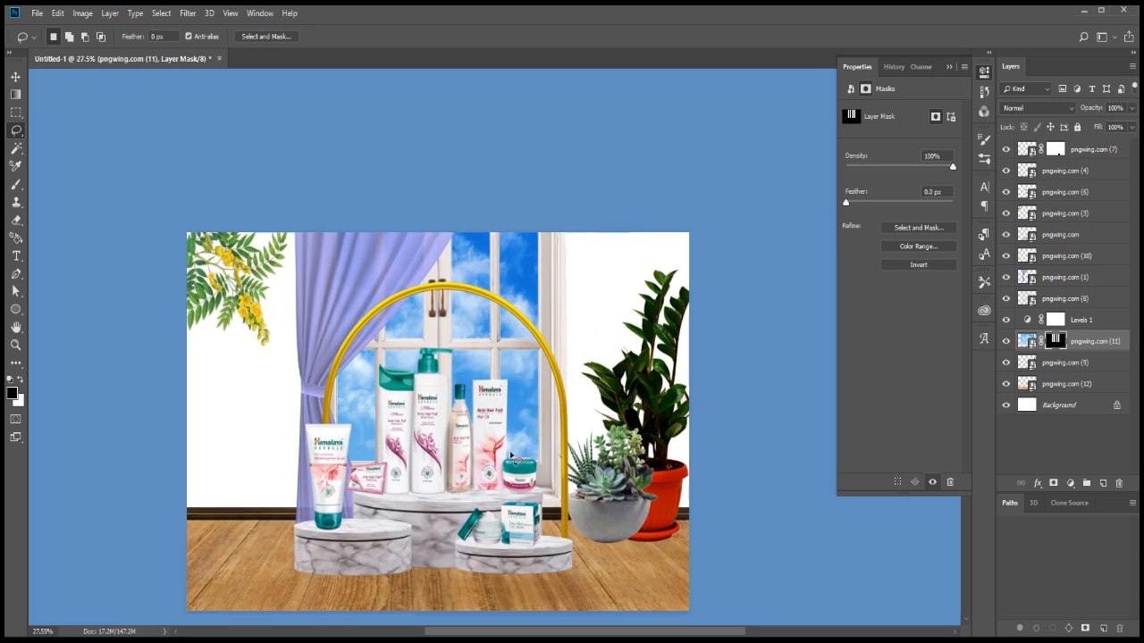
Step: Identify the tall potted plant's layer by toggling layer visibility, and move it above the Levels adjustment
{"action": "scroll", "coordinate": [505, 509], "scroll_direction": "up", "scroll_amount": 1}
{"action": "key", "text": "space"}
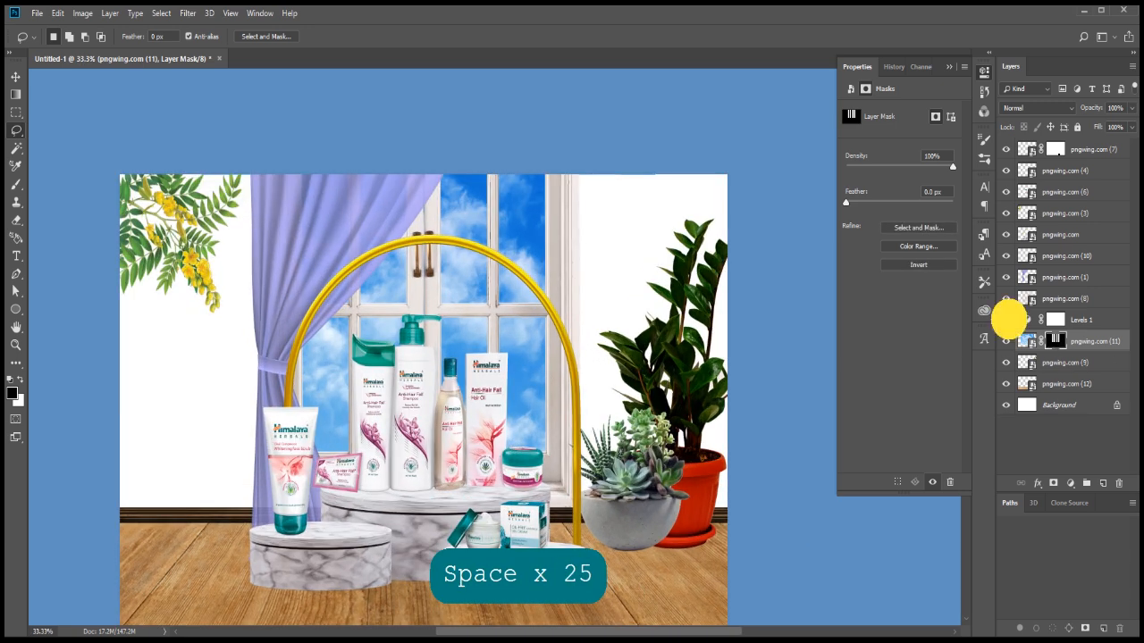
{"action": "left_click", "coordinate": [1007, 319]}
{"action": "left_click", "coordinate": [1007, 319]}
{"action": "left_click", "coordinate": [1007, 362]}
{"action": "left_click", "coordinate": [1006, 362]}
{"action": "left_click", "coordinate": [1006, 384]}
{"action": "left_click", "coordinate": [1006, 383]}
{"action": "left_click", "coordinate": [1007, 362]}
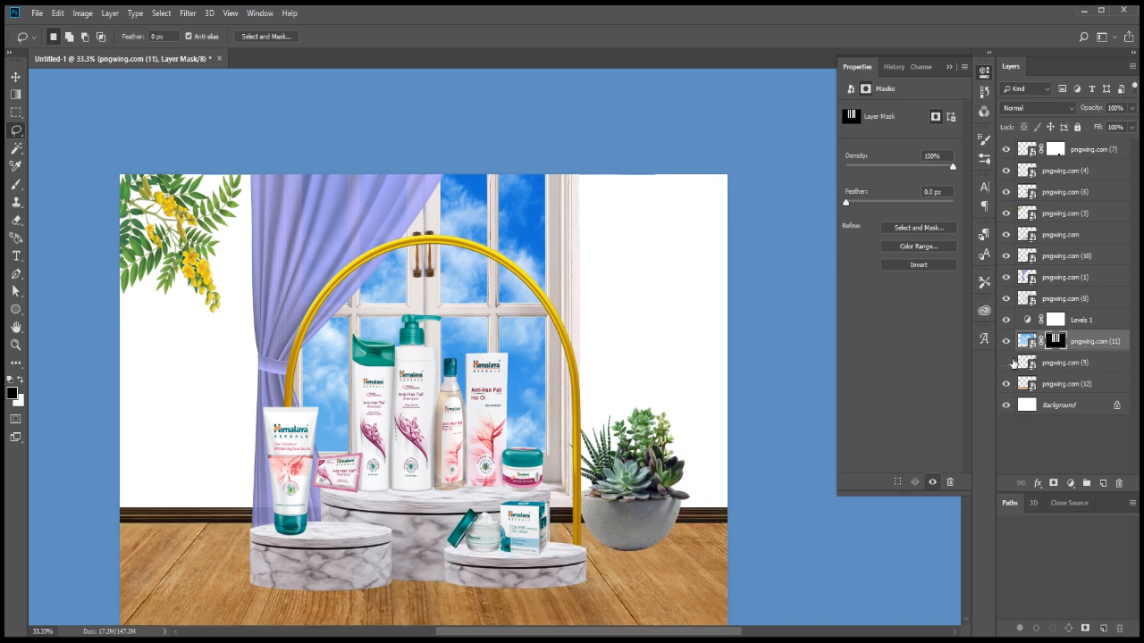
{"action": "left_click", "coordinate": [1008, 362]}
{"action": "left_click_drag", "start_coordinate": [1108, 313], "coordinate": [1106, 319]}
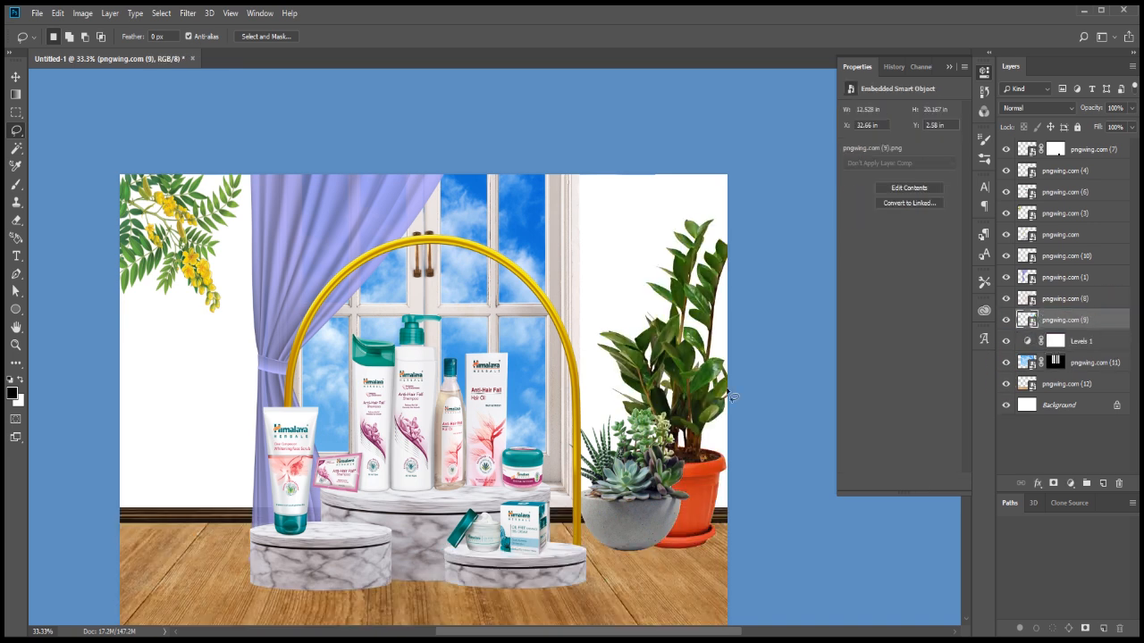
Step: Check the window and curtain layers by toggling their visibility, and move the tall plant's layer above the purple curtain
{"action": "left_click", "coordinate": [1007, 298]}
{"action": "left_click", "coordinate": [1008, 301]}
{"action": "left_click", "coordinate": [1007, 278]}
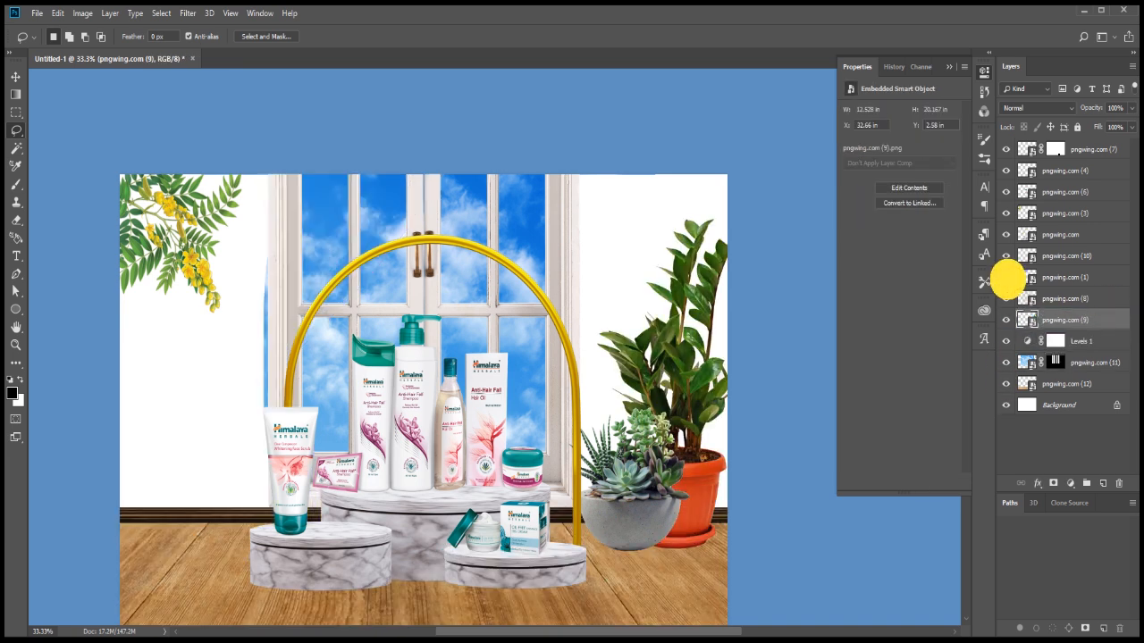
{"action": "left_click", "coordinate": [1007, 278]}
{"action": "key", "text": "v"}
{"action": "left_click", "coordinate": [631, 501]}
{"action": "left_click_drag", "start_coordinate": [1085, 268], "coordinate": [1077, 266]}
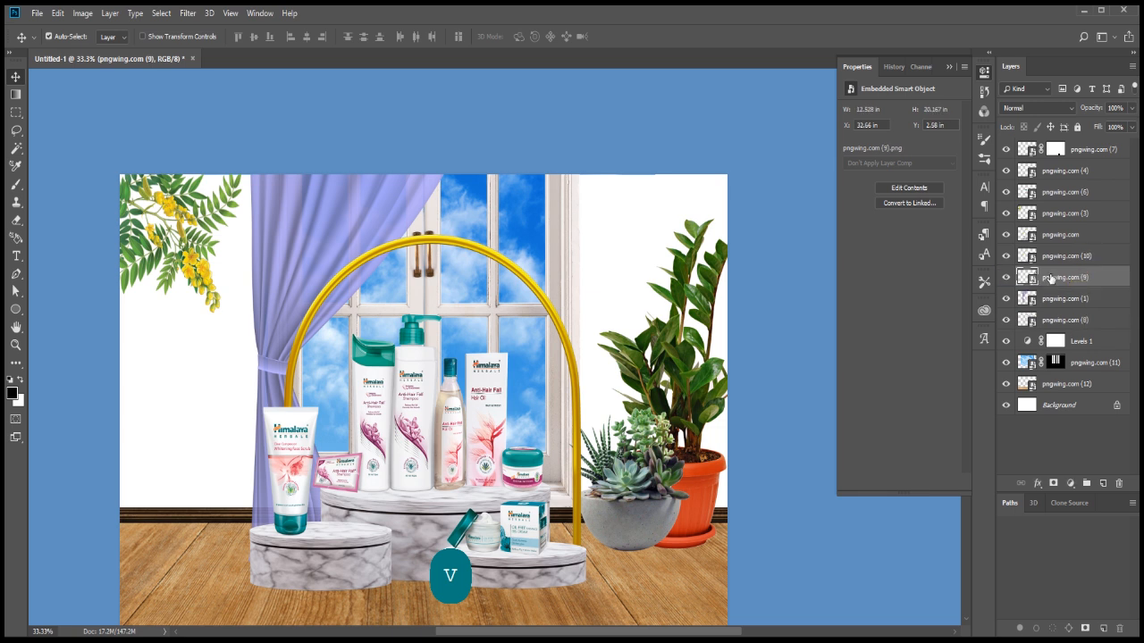
Step: Add a Selective Color adjustment masked to the succulent bowl, setting Greens to Cyan +49, Magenta -10 and Yellow +22
{"action": "left_click", "coordinate": [1022, 256]}
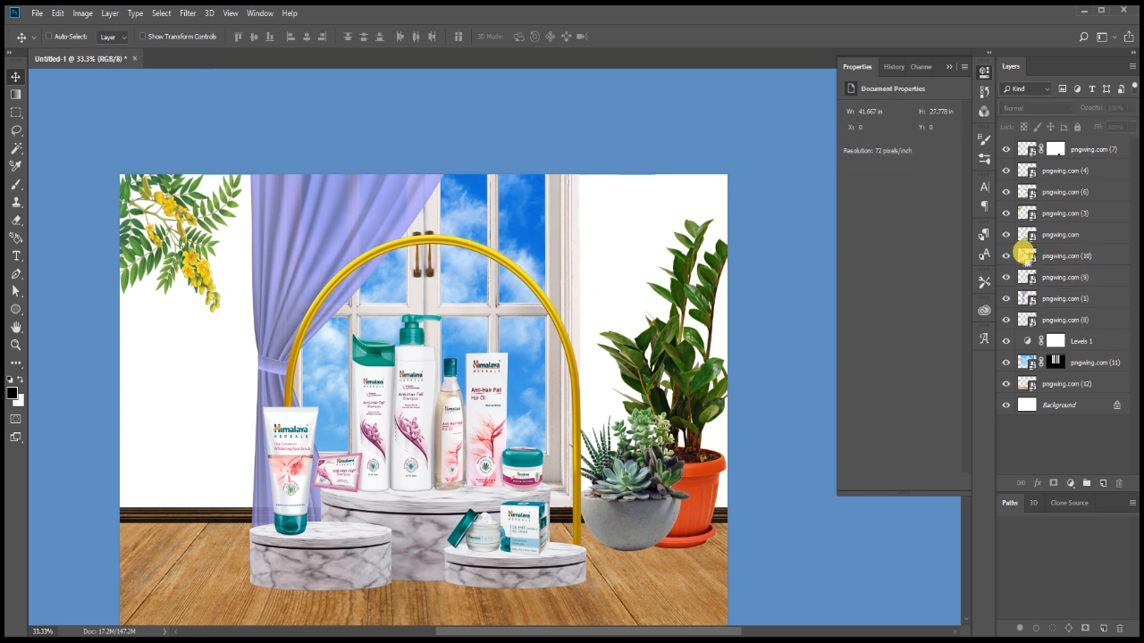
{"action": "left_click", "coordinate": [1070, 483]}
{"action": "left_click", "coordinate": [1090, 465]}
{"action": "left_click", "coordinate": [889, 127]}
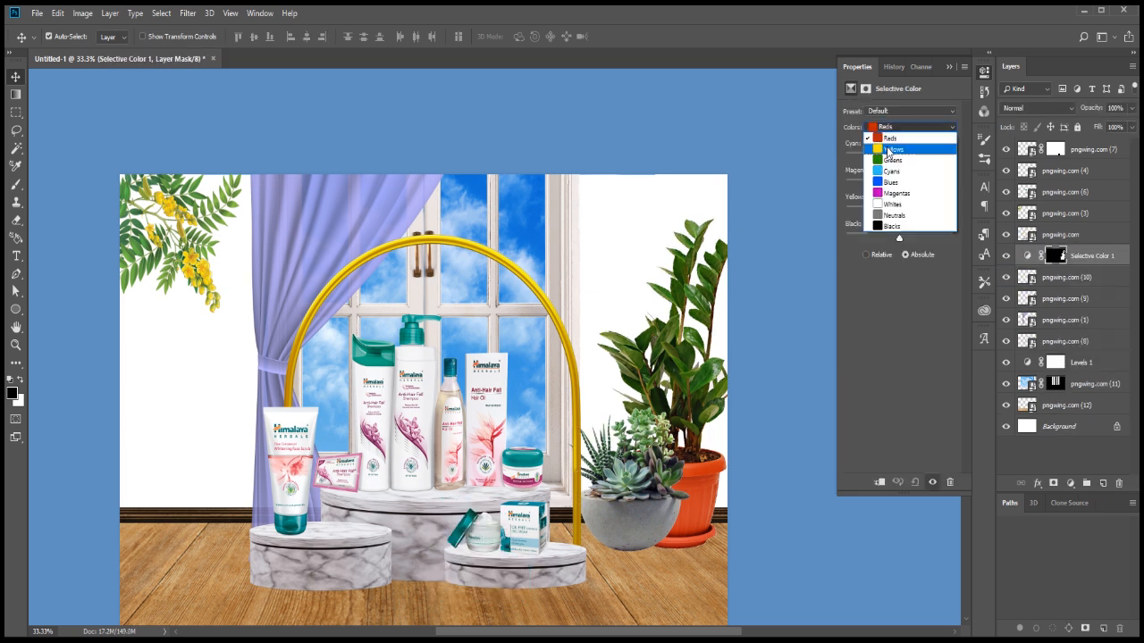
{"action": "left_click", "coordinate": [900, 152]}
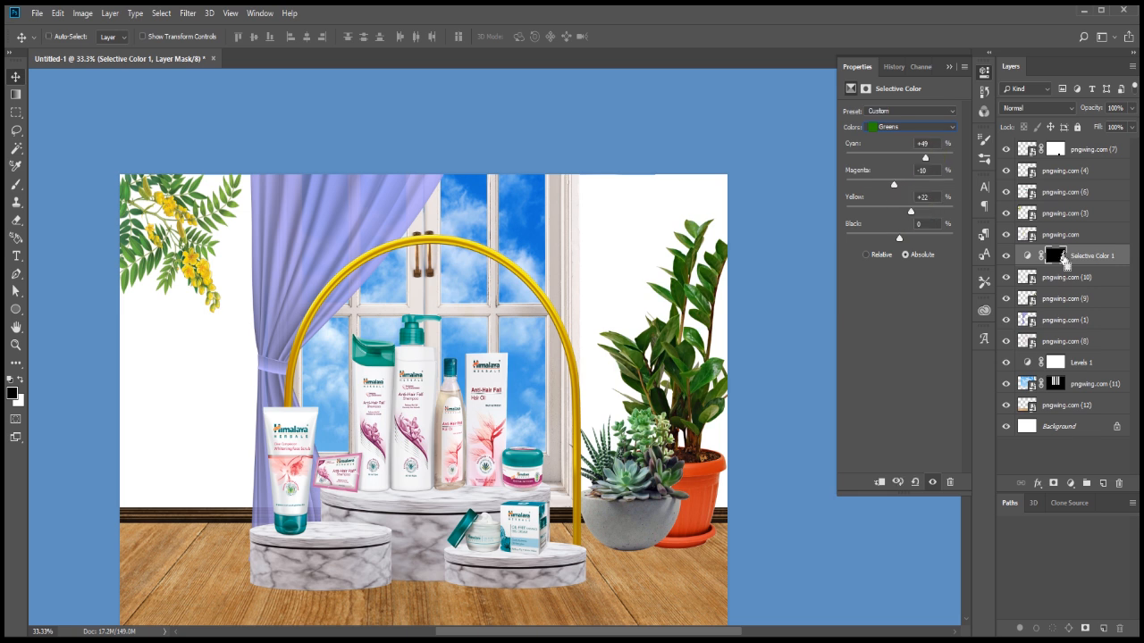
Step: Add a Curves adjustment masked to the succulent bowl and place curve points at inputs 140 and 215
{"action": "left_click", "coordinate": [1070, 482]}
{"action": "left_click", "coordinate": [1028, 309]}
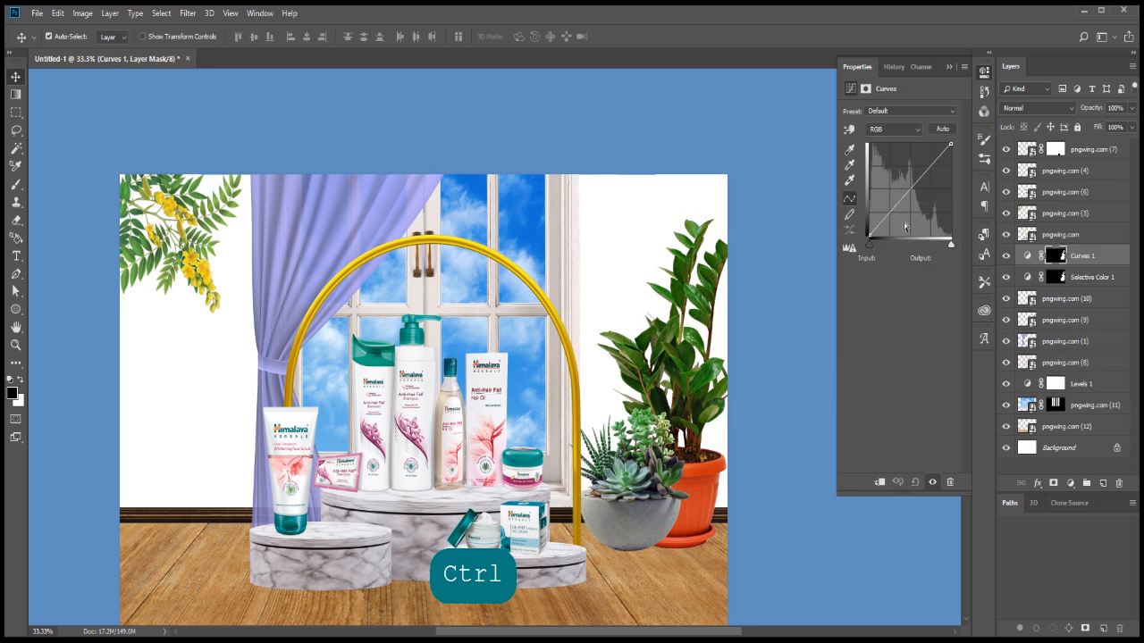
{"action": "left_click", "coordinate": [891, 213]}
{"action": "left_click_drag", "start_coordinate": [890, 212], "coordinate": [913, 190]}
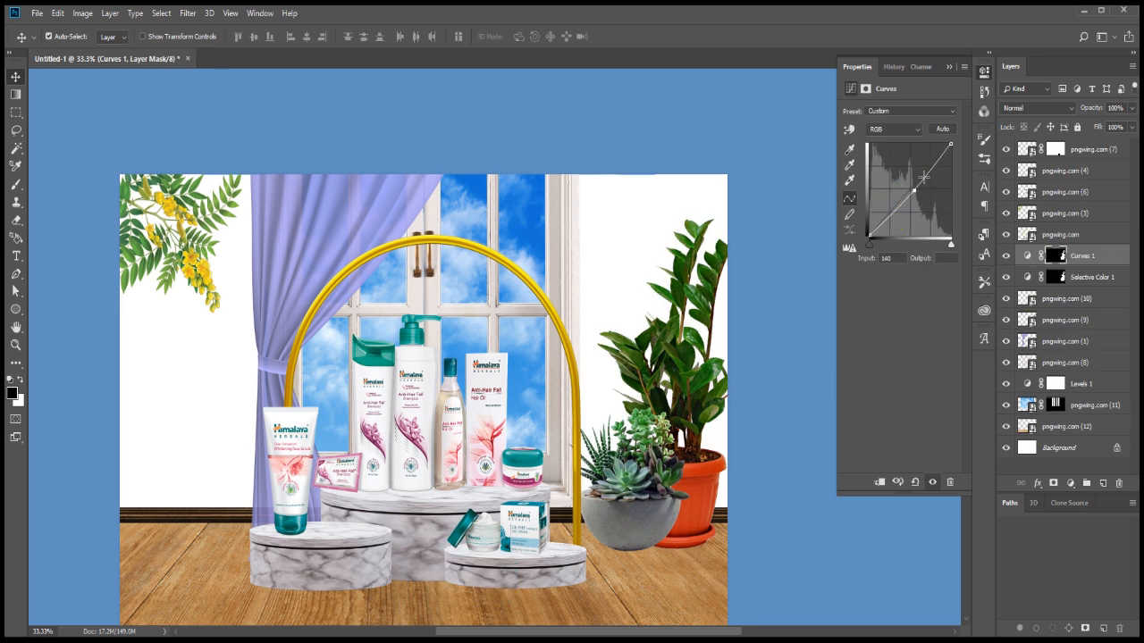
{"action": "left_click", "coordinate": [929, 166]}
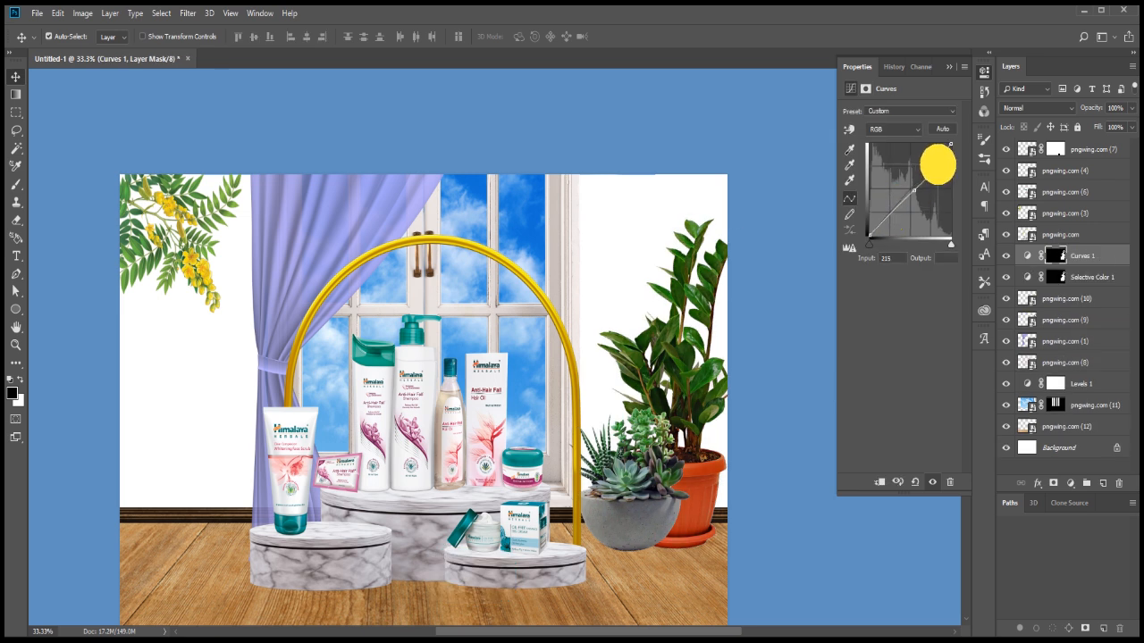
Step: Create a new empty layer between the tall potted plant and the purple curtain
{"action": "scroll", "coordinate": [627, 548], "scroll_direction": "up", "scroll_amount": 4}
{"action": "left_click_drag", "start_coordinate": [674, 559], "coordinate": [664, 325]}
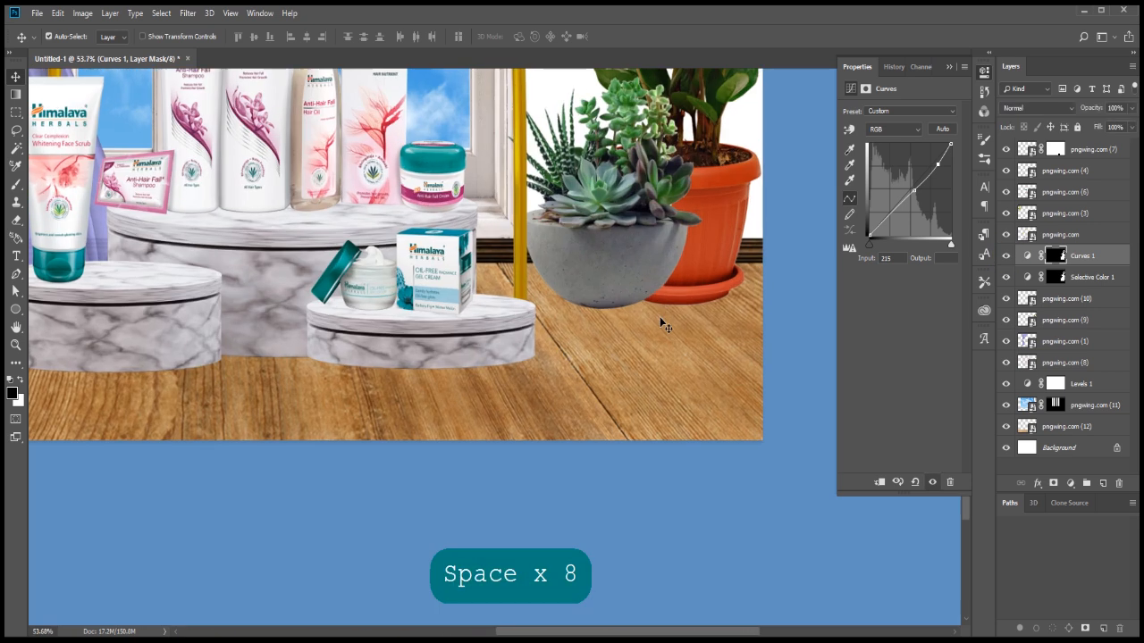
{"action": "scroll", "coordinate": [679, 322], "scroll_direction": "up", "scroll_amount": 8}
{"action": "left_click", "coordinate": [1084, 320]}
{"action": "left_click", "coordinate": [1082, 341]}
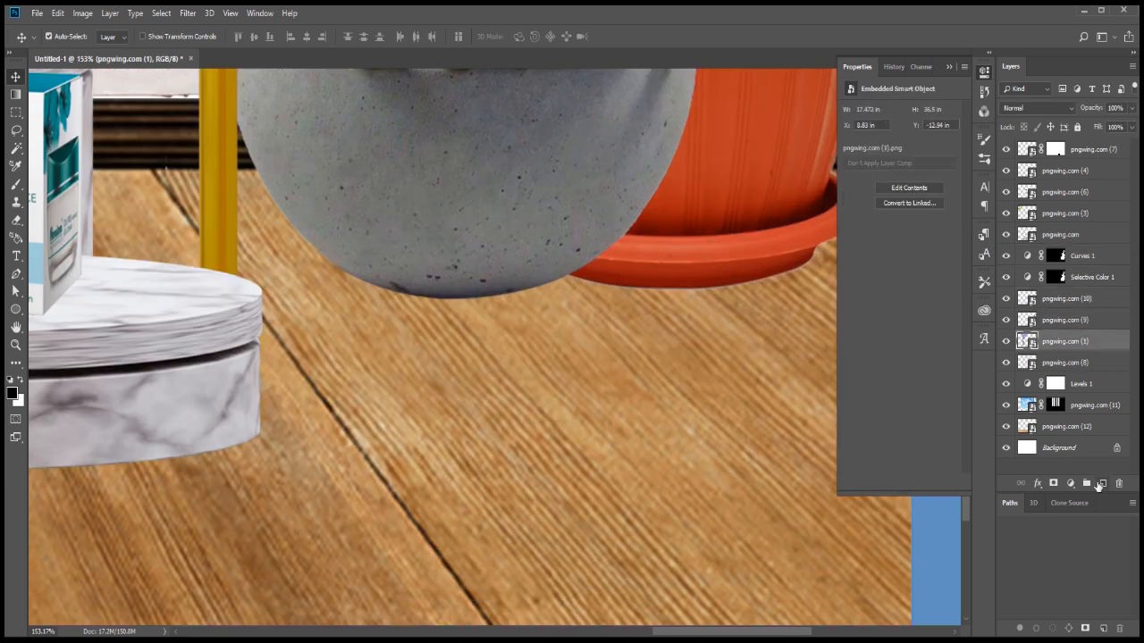
{"action": "left_click", "coordinate": [1102, 483]}
Step: Trace a closed Pen path along the lower edge of the terracotta saucer for its contact shadow
{"action": "scroll", "coordinate": [693, 304], "scroll_direction": "up", "scroll_amount": 1}
{"action": "left_click", "coordinate": [15, 275]}
{"action": "left_click_drag", "start_coordinate": [674, 312], "coordinate": [566, 299]}
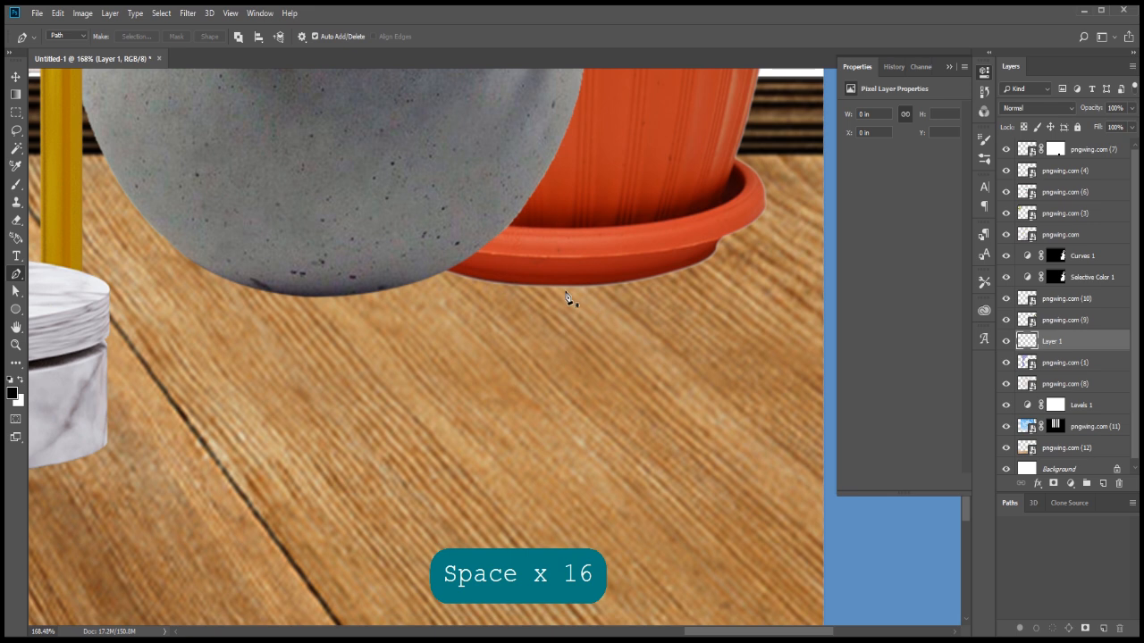
{"action": "left_click_drag", "start_coordinate": [455, 279], "coordinate": [430, 274]}
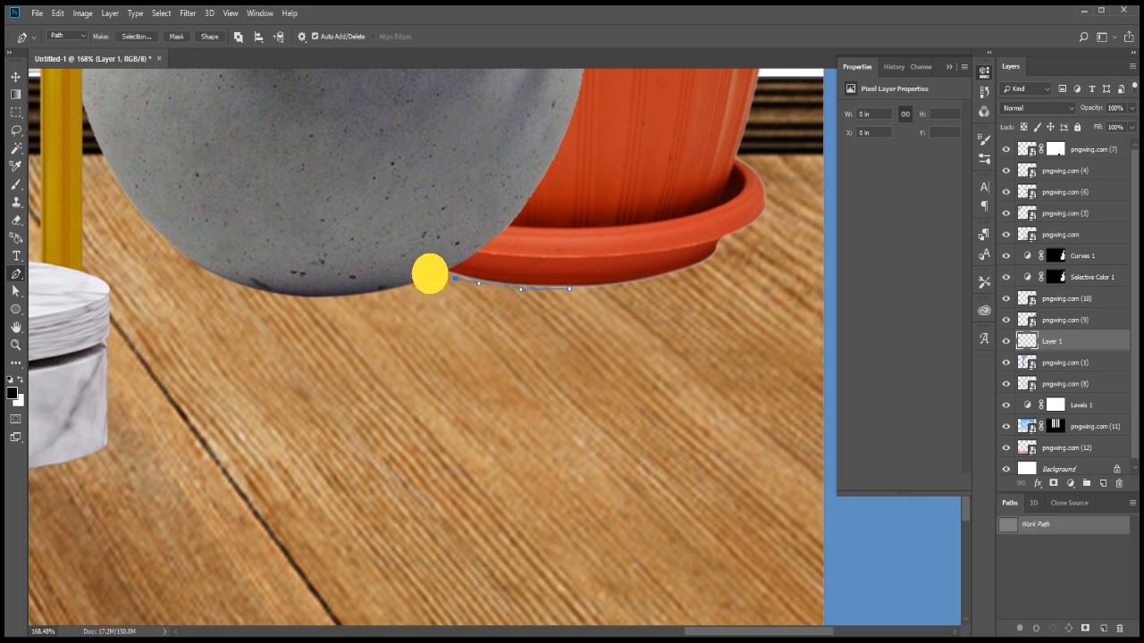
{"action": "key", "text": "Up"}
{"action": "key", "text": "Right"}
{"action": "left_click_drag", "start_coordinate": [694, 272], "coordinate": [667, 283]}
{"action": "left_click", "coordinate": [530, 291]}
{"action": "key", "text": "alt"}
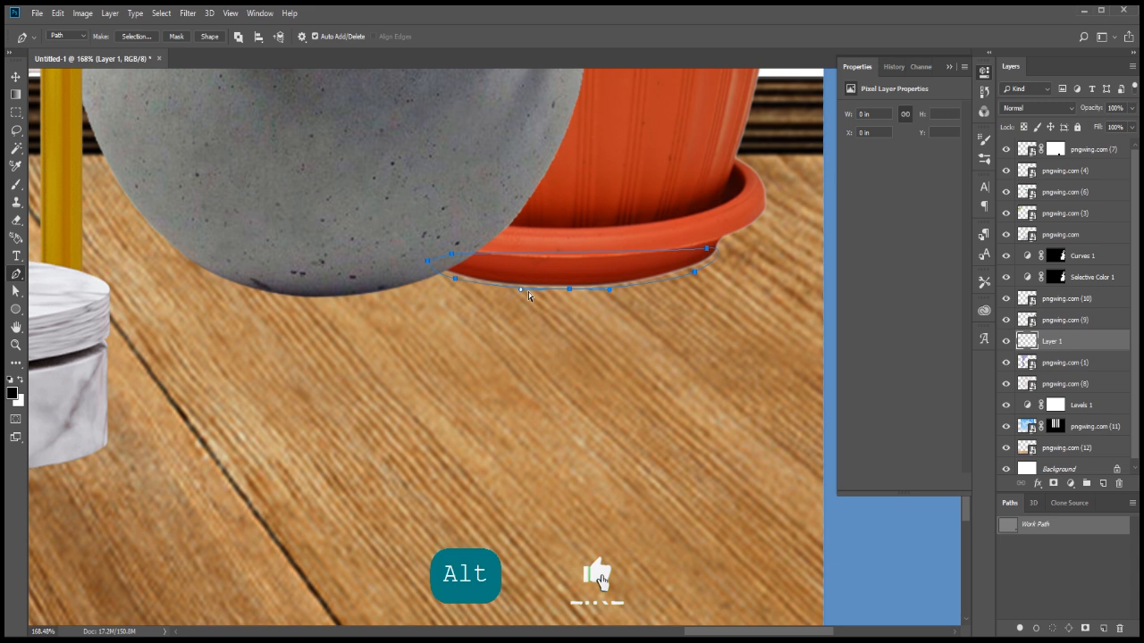
Step: Turn the saucer path into a selection, feather it by 2 pixels and fill it with black on the empty layer
{"action": "key", "text": "ctrl+Return"}
{"action": "key", "text": "shift+F6"}
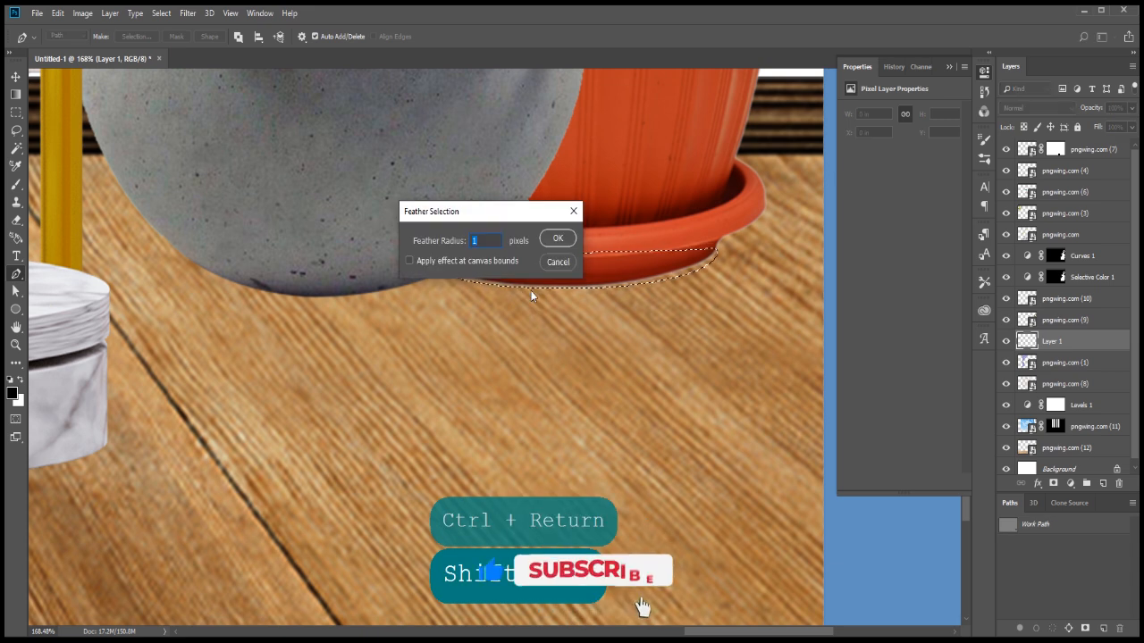
{"action": "type", "text": "2"}
{"action": "key", "text": "Return"}
{"action": "key", "text": "alt+BackSpace"}
Step: Apply Motion Blur to the saucer shadow with an angle of 0° and a distance of 78 pixels
{"action": "left_click", "coordinate": [188, 13]}
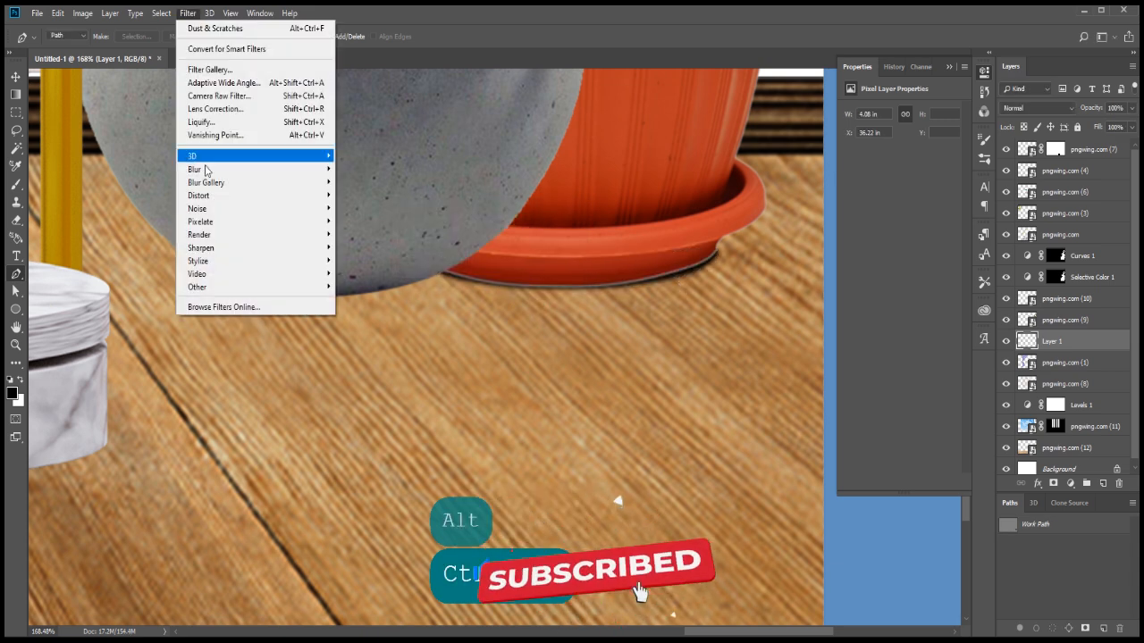
{"action": "mouse_move", "coordinate": [268, 167]}
{"action": "left_click", "coordinate": [366, 246]}
{"action": "type", "text": "0"}
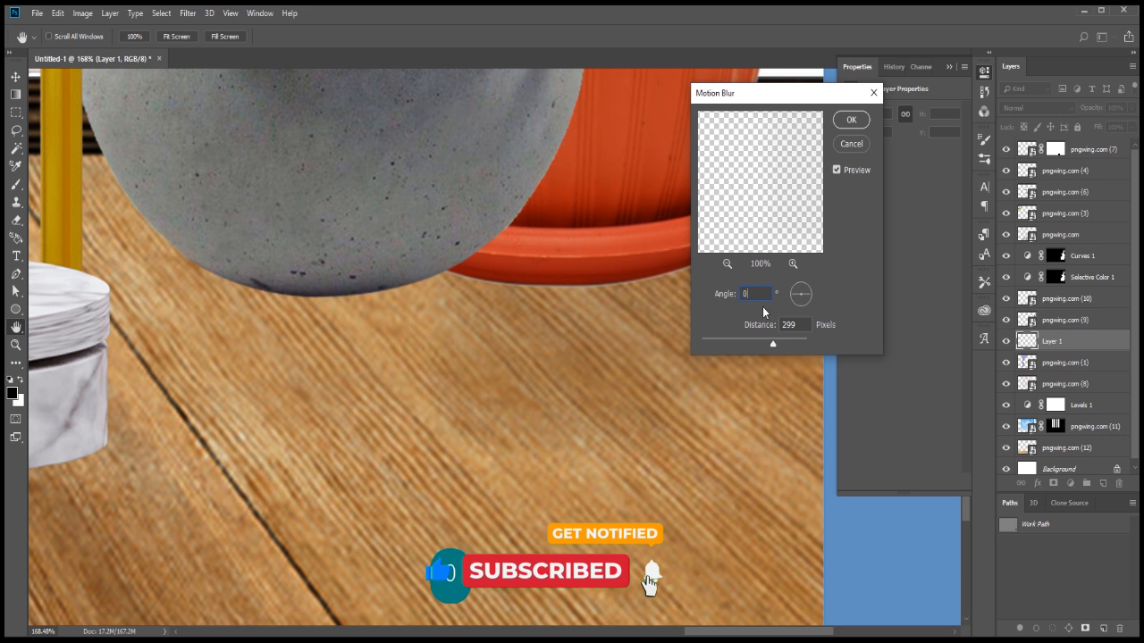
{"action": "left_click_drag", "start_coordinate": [772, 341], "coordinate": [732, 341]}
{"action": "left_click_drag", "start_coordinate": [788, 92], "coordinate": [869, 92]}
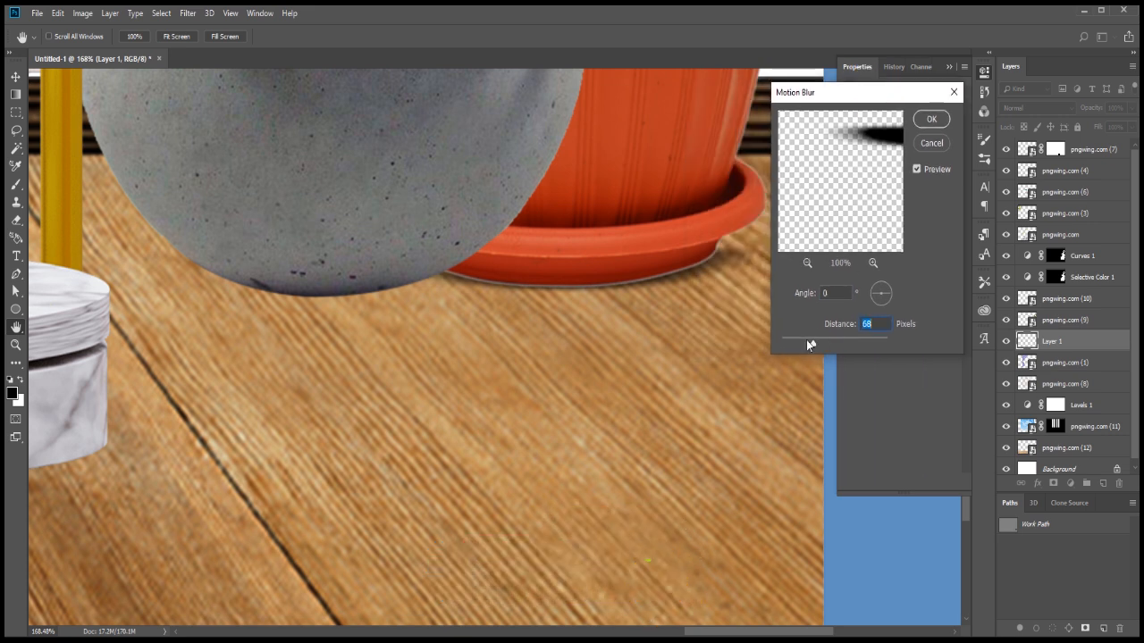
{"action": "left_click_drag", "start_coordinate": [813, 338], "coordinate": [814, 342]}
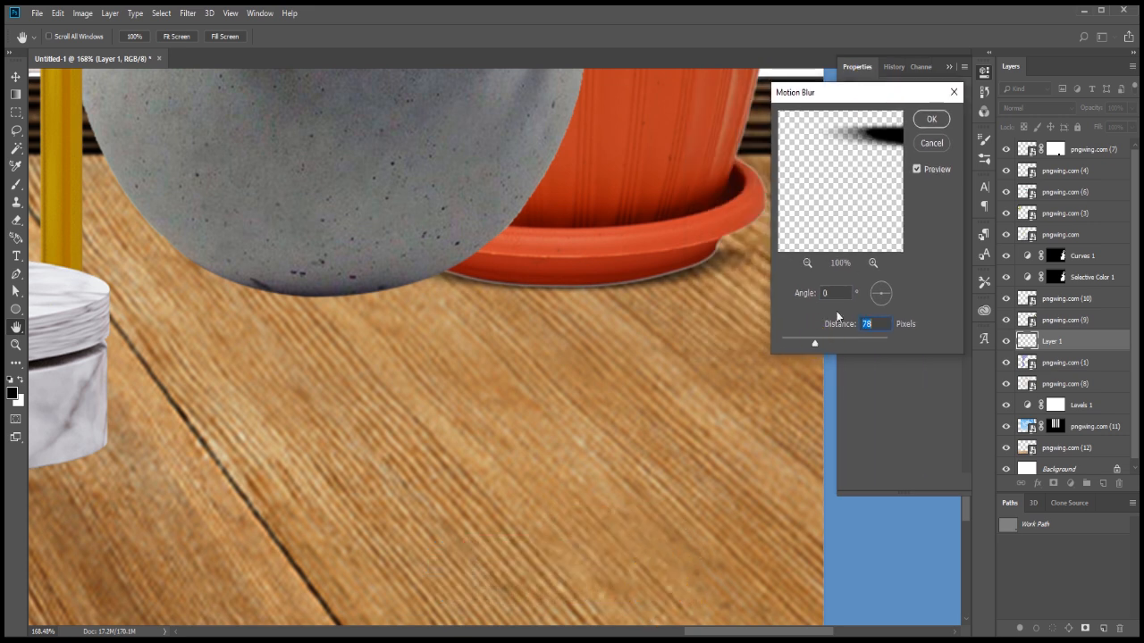
{"action": "left_click", "coordinate": [928, 123]}
Step: Duplicate the saucer shadow layer and apply a Gaussian Blur with a 25-pixel radius to the copy
{"action": "key", "text": "p"}
{"action": "key", "text": "ctrl+j"}
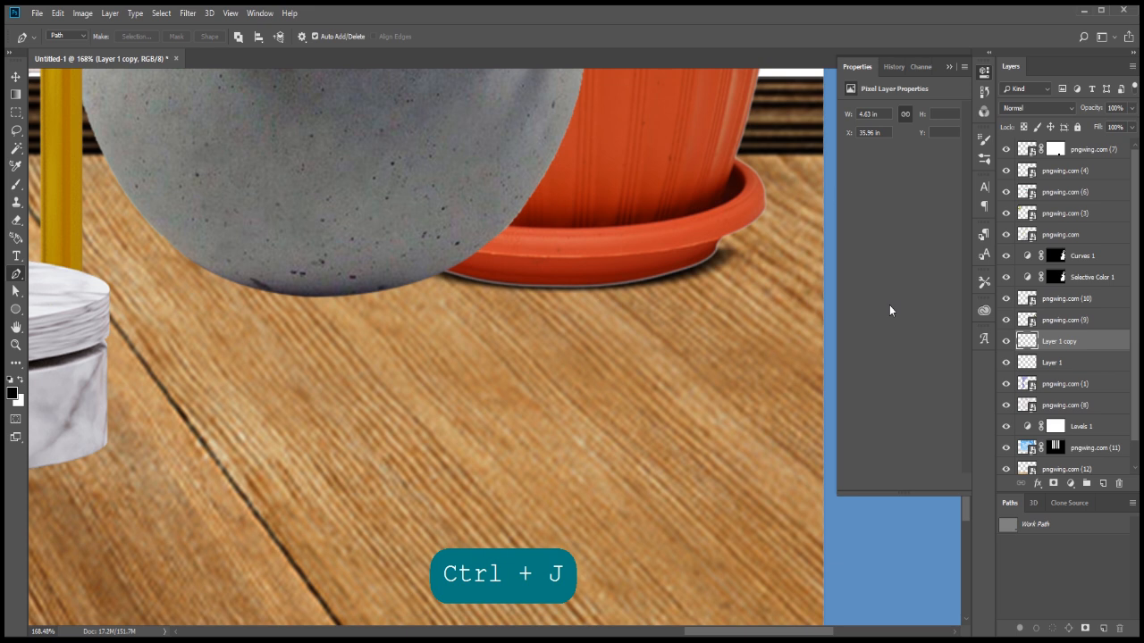
{"action": "left_click", "coordinate": [188, 12]}
{"action": "mouse_move", "coordinate": [192, 163]}
{"action": "left_click", "coordinate": [370, 214]}
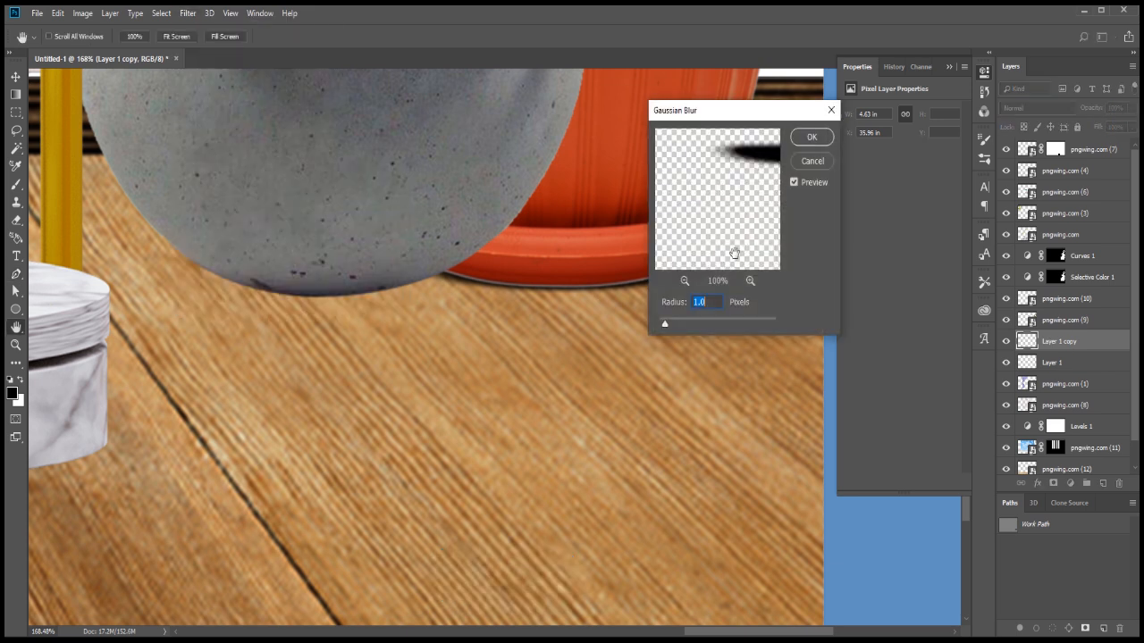
{"action": "left_click_drag", "start_coordinate": [767, 116], "coordinate": [905, 167]}
{"action": "type", "text": "25"}
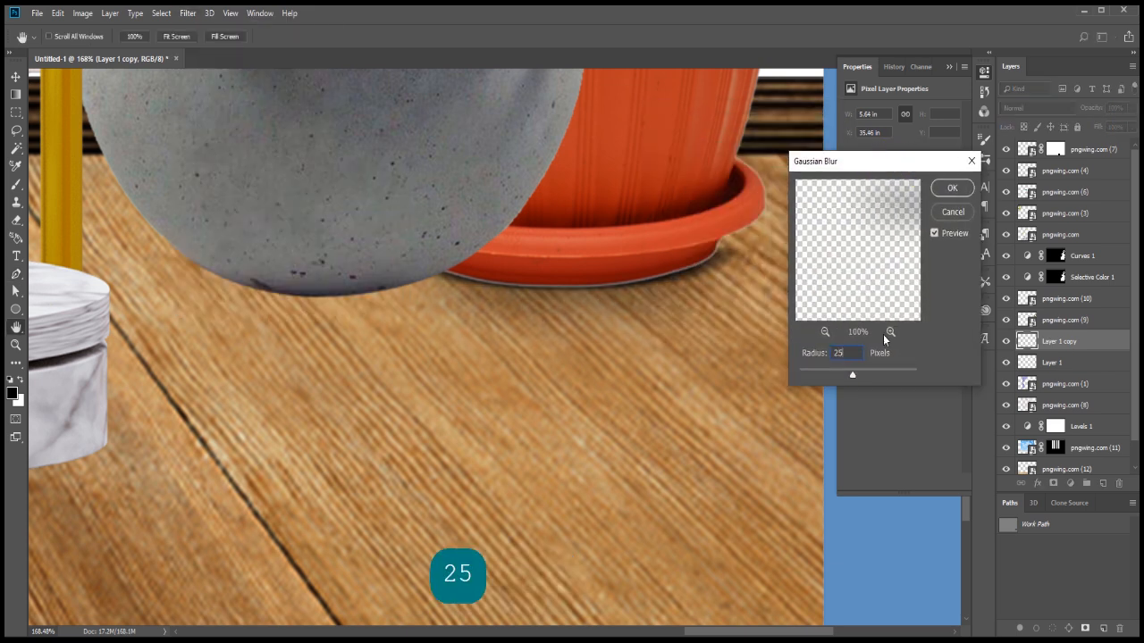
{"action": "left_click", "coordinate": [955, 190]}
Step: Duplicate the blurred saucer shadow and merge the duplicate down into it to strengthen the shadow
{"action": "key", "text": "p"}
{"action": "key", "text": "ctrl+j"}
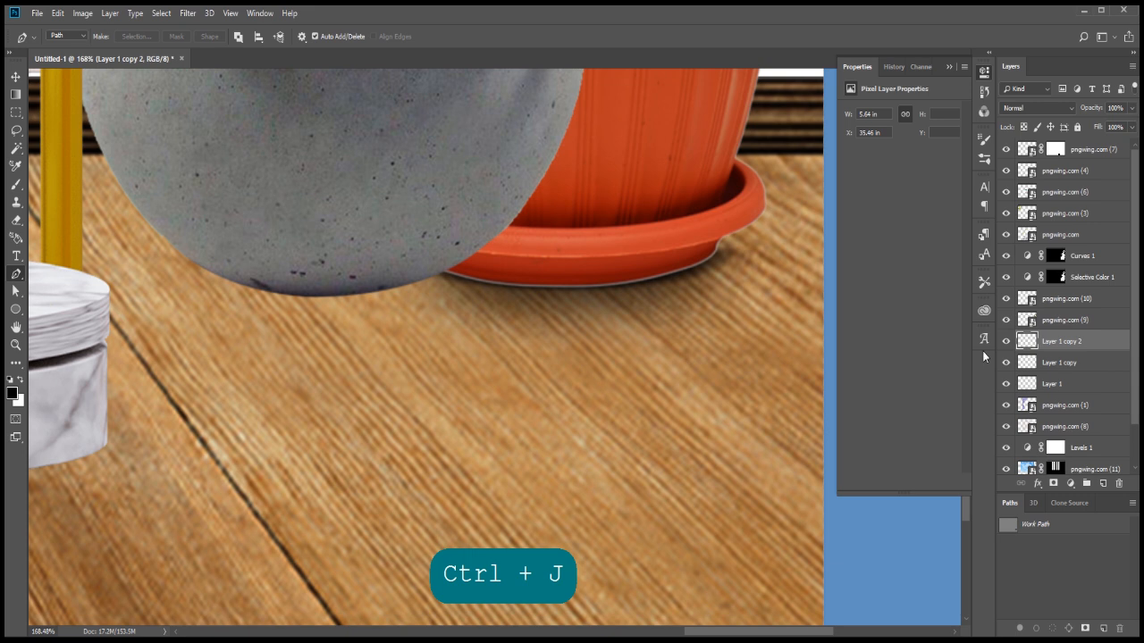
{"action": "key", "text": "ctrl+e"}
{"action": "key", "text": "ctrl+r"}
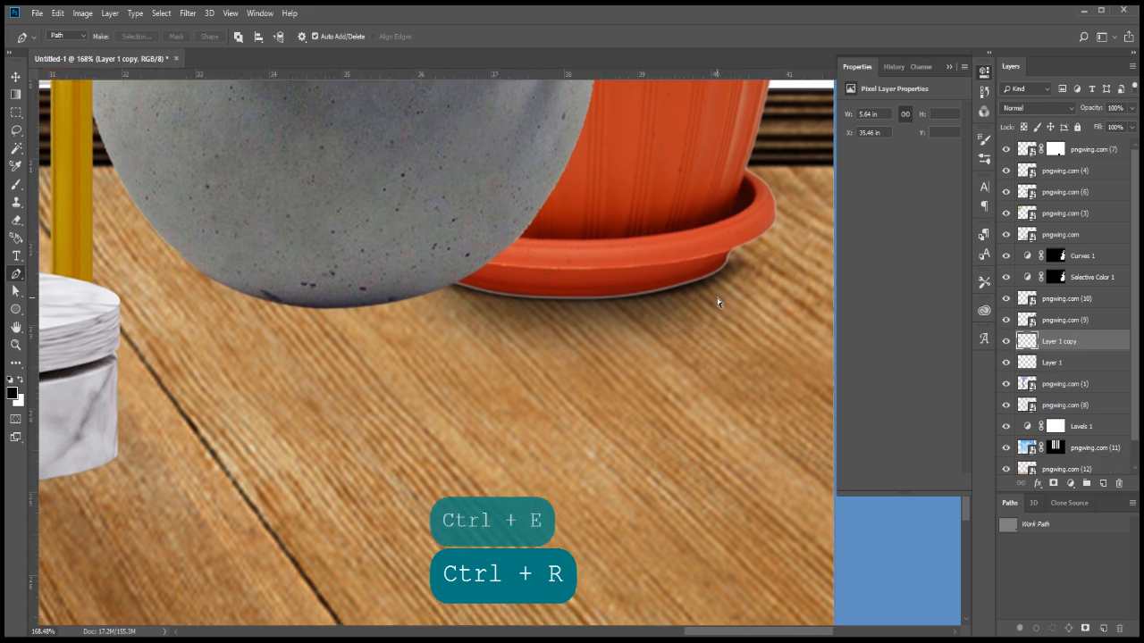
{"action": "key", "text": "ctrl+r"}
Step: Adjust the merged soft shadow beneath the terracotta saucer with Free Transform
{"action": "key", "text": "ctrl+t"}
{"action": "left_click_drag", "start_coordinate": [738, 268], "coordinate": [849, 260]}
{"action": "key", "text": "Return"}
{"action": "scroll", "coordinate": [790, 257], "scroll_direction": "down", "scroll_amount": 1}
Step: Smudge the outer end of the sharper saucer shadow layer inward with the Smudge tool at 50% strength
{"action": "left_click", "coordinate": [1050, 363]}
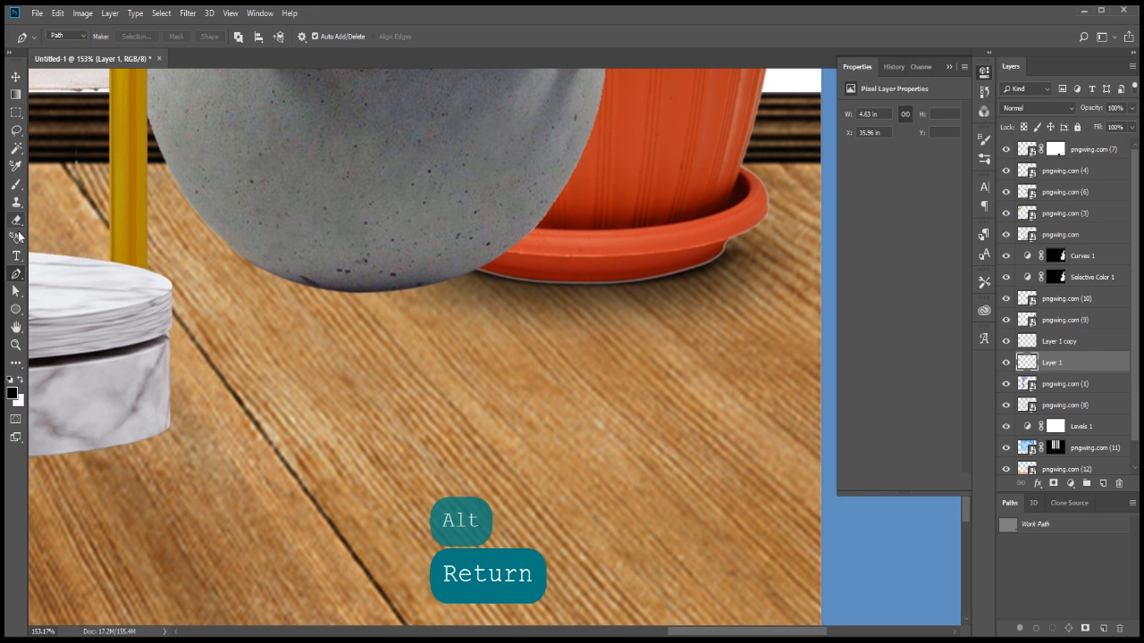
{"action": "left_click", "coordinate": [17, 360]}
{"action": "left_click", "coordinate": [69, 603]}
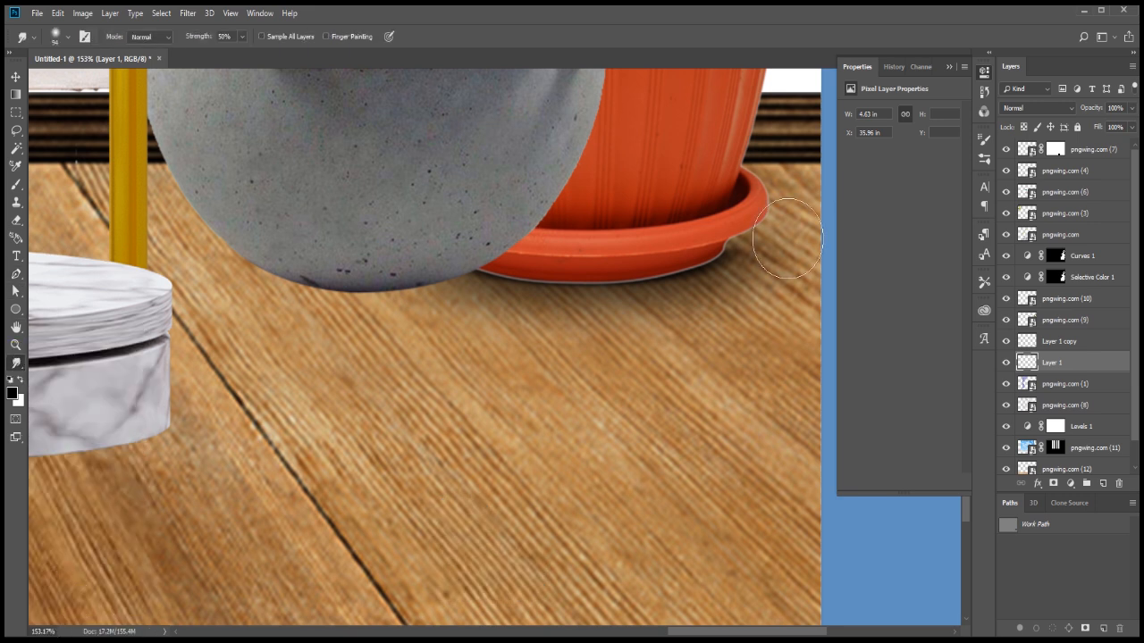
{"action": "left_click_drag", "start_coordinate": [731, 254], "coordinate": [682, 274]}
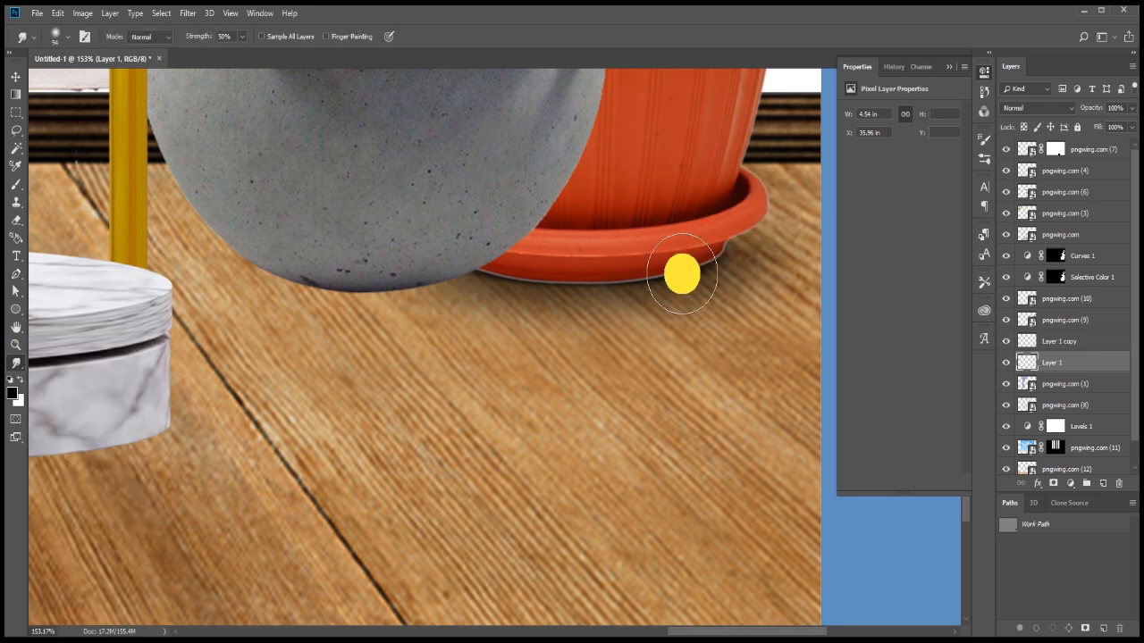
Step: Merge the two saucer shadow layers and brush a soft shadow under the grey bowl on a new layer
{"action": "left_click", "coordinate": [1076, 343]}
{"action": "key", "text": "ctrl+e"}
{"action": "key", "text": "b"}
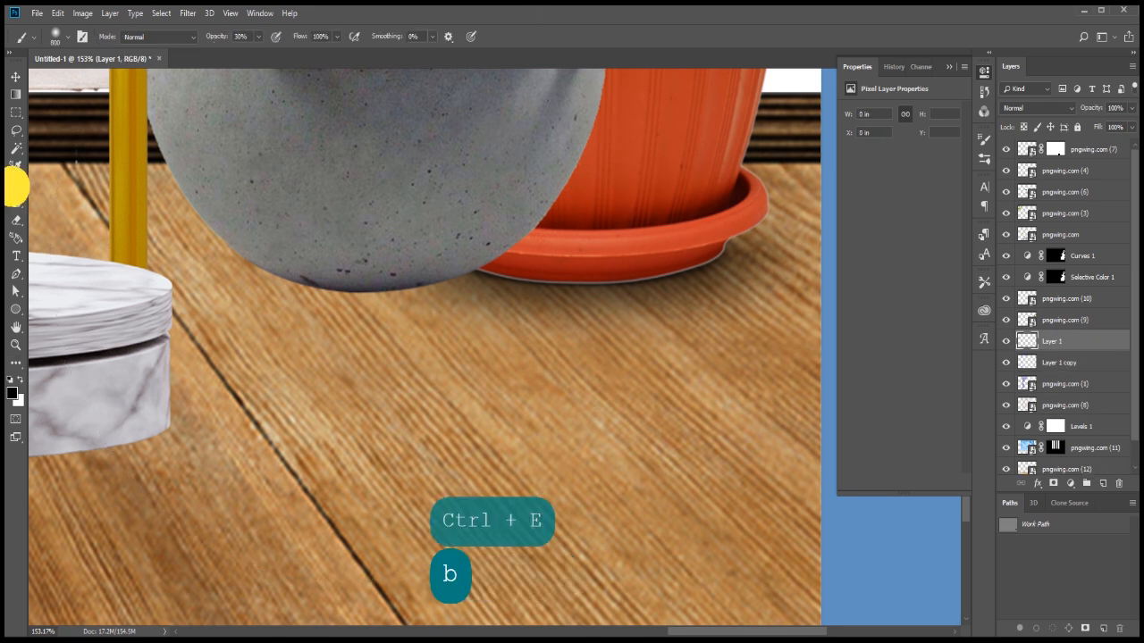
{"action": "right_click", "coordinate": [453, 275]}
{"action": "key", "text": "Return"}
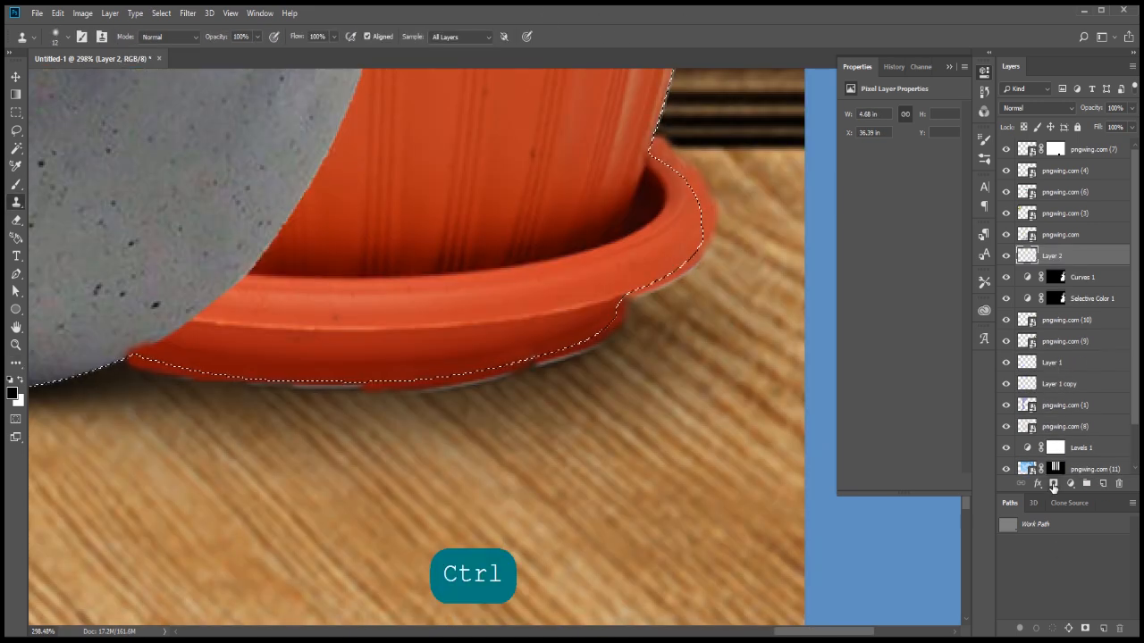
Step: Mask the cloned saucer touch-up layer with the active pot selection
{"action": "left_click", "coordinate": [1053, 483]}
{"action": "scroll", "coordinate": [614, 250], "scroll_direction": "down", "scroll_amount": 5}
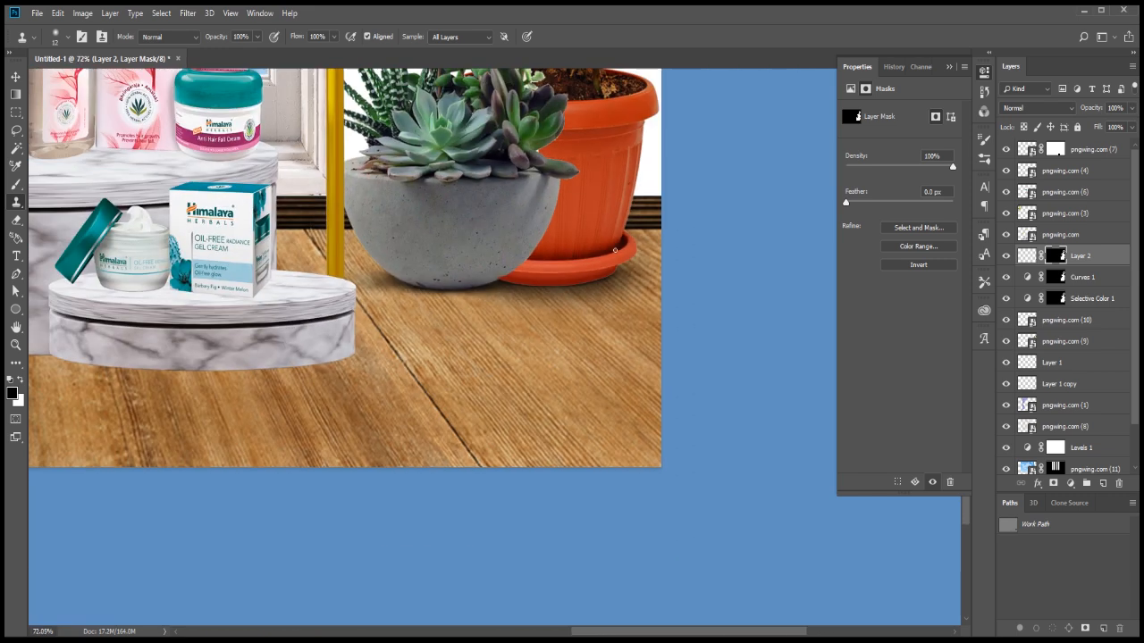
{"action": "scroll", "coordinate": [614, 250], "scroll_direction": "down", "scroll_amount": 3}
{"action": "left_click_drag", "start_coordinate": [318, 322], "coordinate": [443, 327]}
{"action": "scroll", "coordinate": [443, 327], "scroll_direction": "up", "scroll_amount": 4}
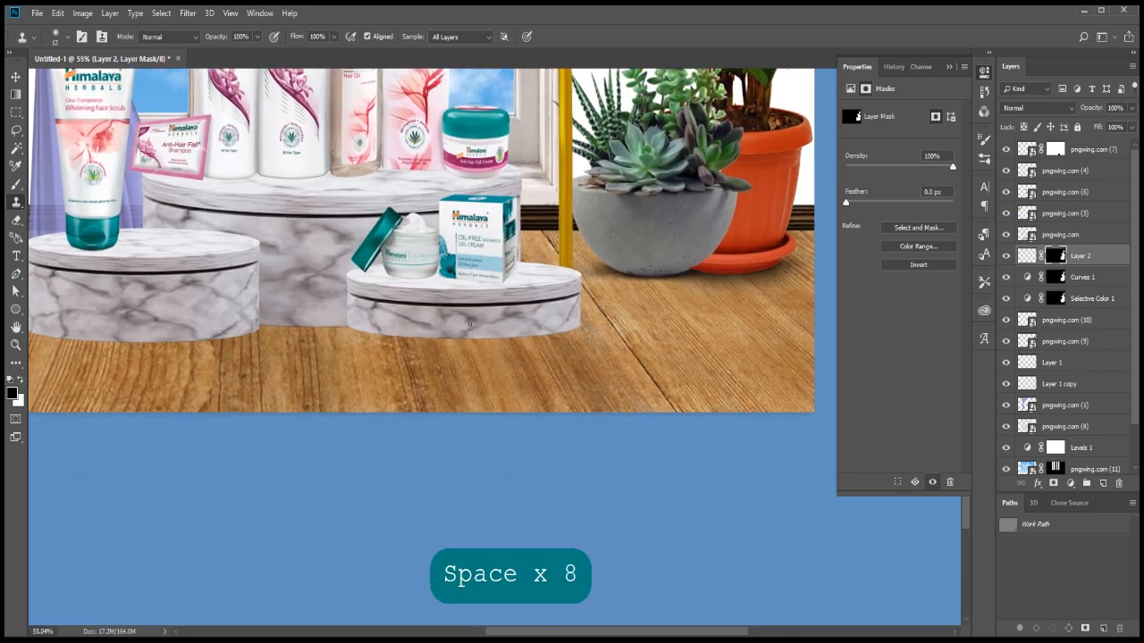
{"action": "left_click", "coordinate": [16, 184]}
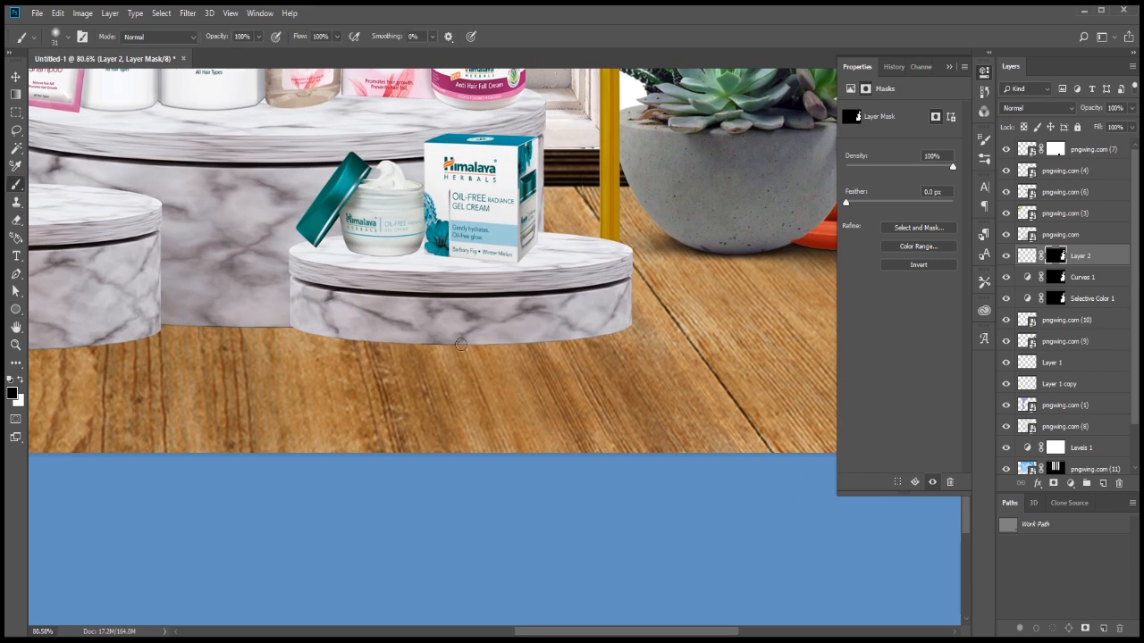
{"action": "left_click", "coordinate": [1102, 484]}
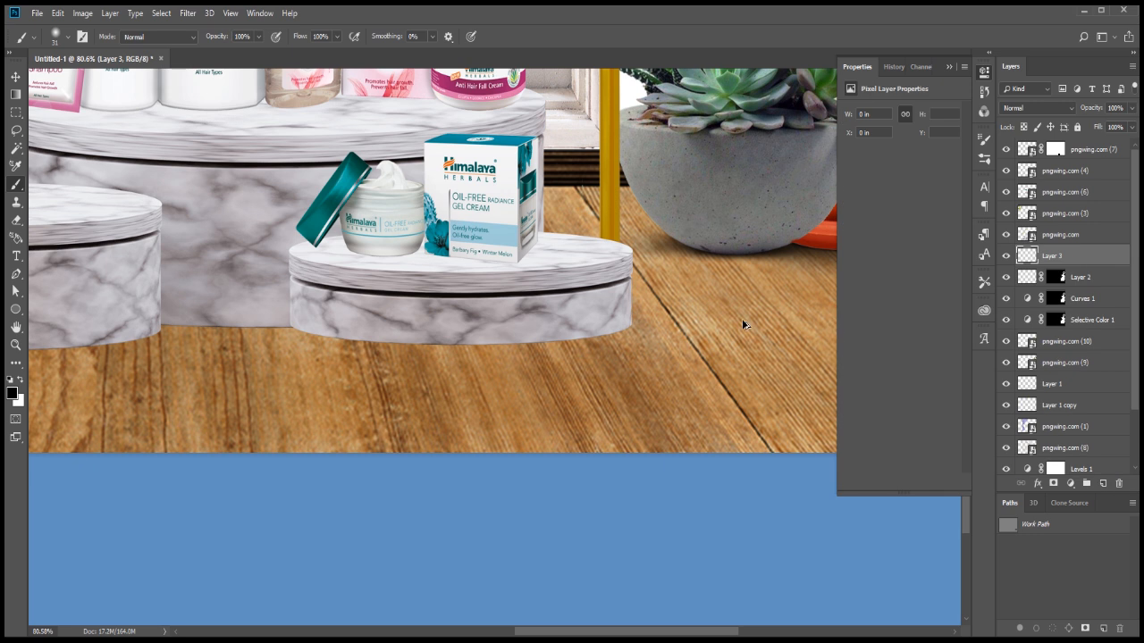
{"action": "key", "text": "ctrl+alt+z"}
Step: Create a new layer above the saucer touch-up and brush a black 31 px dab at the small marble podium's base
{"action": "key", "text": "v"}
{"action": "left_click", "coordinate": [518, 315]}
{"action": "left_click", "coordinate": [1100, 256]}
{"action": "left_click", "coordinate": [1100, 483]}
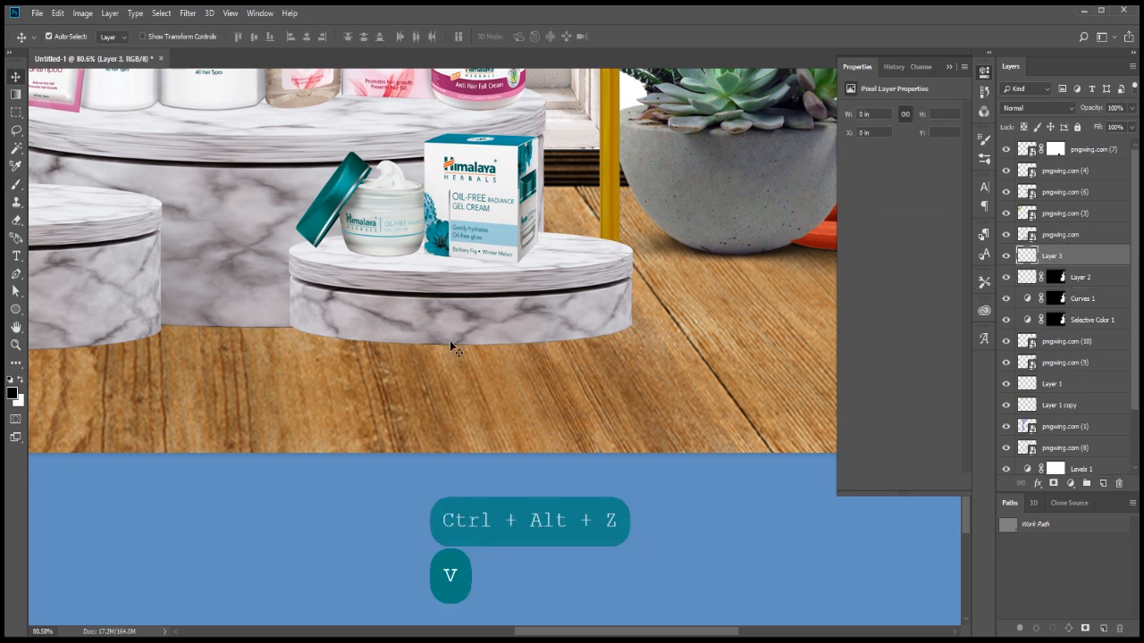
{"action": "left_click", "coordinate": [16, 184]}
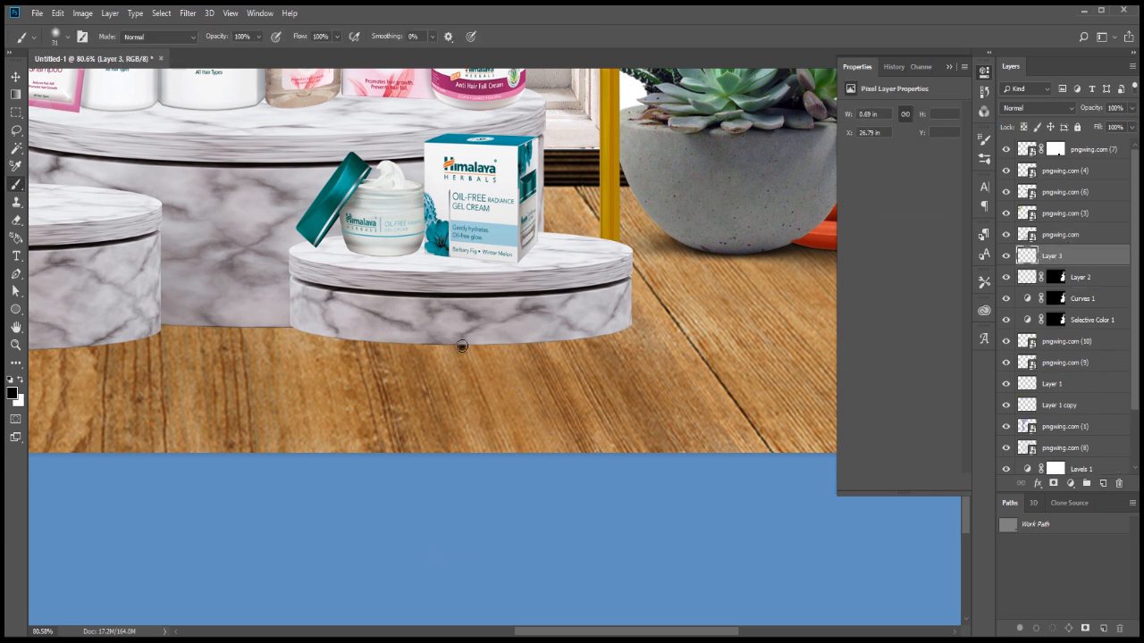
Step: Stretch the dab to about 2752% width and 176% height as a flat shadow along the small podium's base
{"action": "key", "text": "ctrl"}
{"action": "key", "text": "ctrl+t"}
{"action": "left_click_drag", "start_coordinate": [474, 347], "coordinate": [468, 318]}
{"action": "left_click_drag", "start_coordinate": [712, 344], "coordinate": [798, 345]}
{"action": "key", "text": "alt+shift"}
{"action": "left_click_drag", "start_coordinate": [542, 348], "coordinate": [537, 336]}
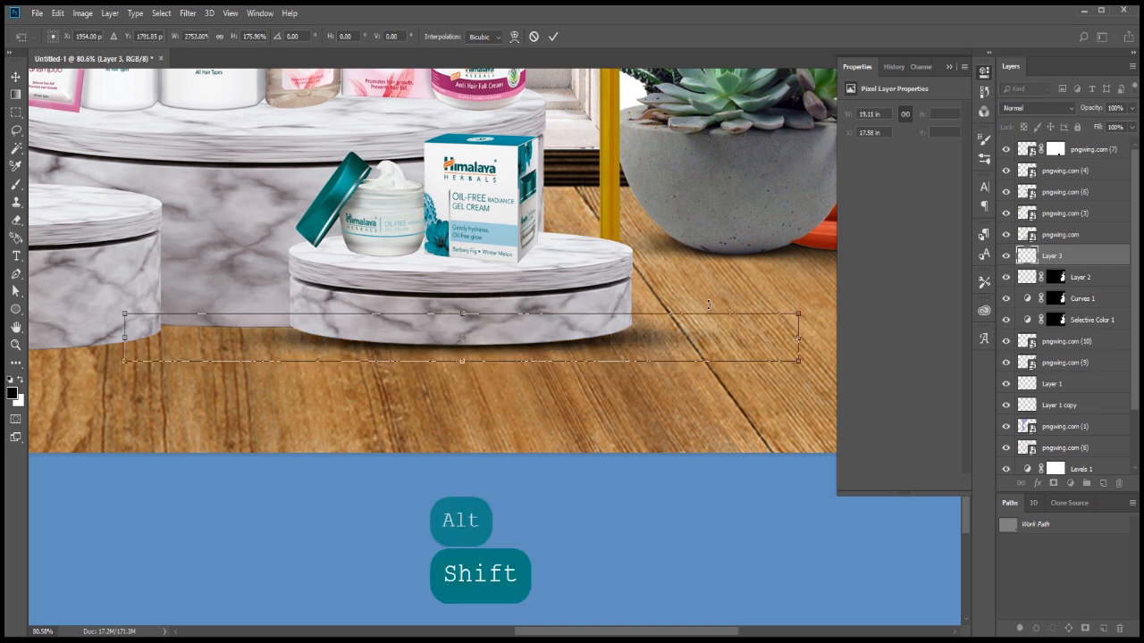
Step: Nudge the flat shadow slightly left and up, and warp its ends upward to follow the podium's curved base
{"action": "key", "text": "Left"}
{"action": "key", "text": "Left"}
{"action": "key", "text": "Left"}
{"action": "key", "text": "Left"}
{"action": "key", "text": "Left"}
{"action": "key", "text": "Left"}
{"action": "key", "text": "Left"}
{"action": "key", "text": "Up"}
{"action": "key", "text": "Up"}
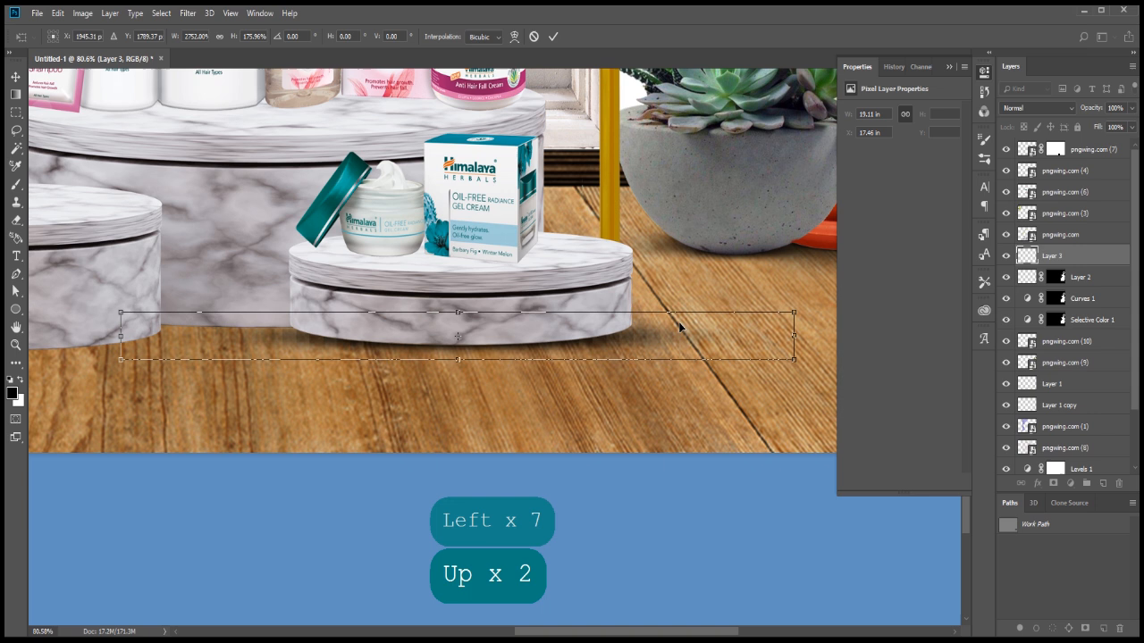
{"action": "left_click", "coordinate": [515, 36]}
{"action": "left_click_drag", "start_coordinate": [793, 313], "coordinate": [758, 215]}
{"action": "left_click_drag", "start_coordinate": [120, 313], "coordinate": [173, 235]}
{"action": "key", "text": "Return"}
Step: Duplicate the podium shadow and position the copy under the marble podium holding the face scrub tube
{"action": "key", "text": "ctrl+j"}
{"action": "key", "text": "ctrl+t"}
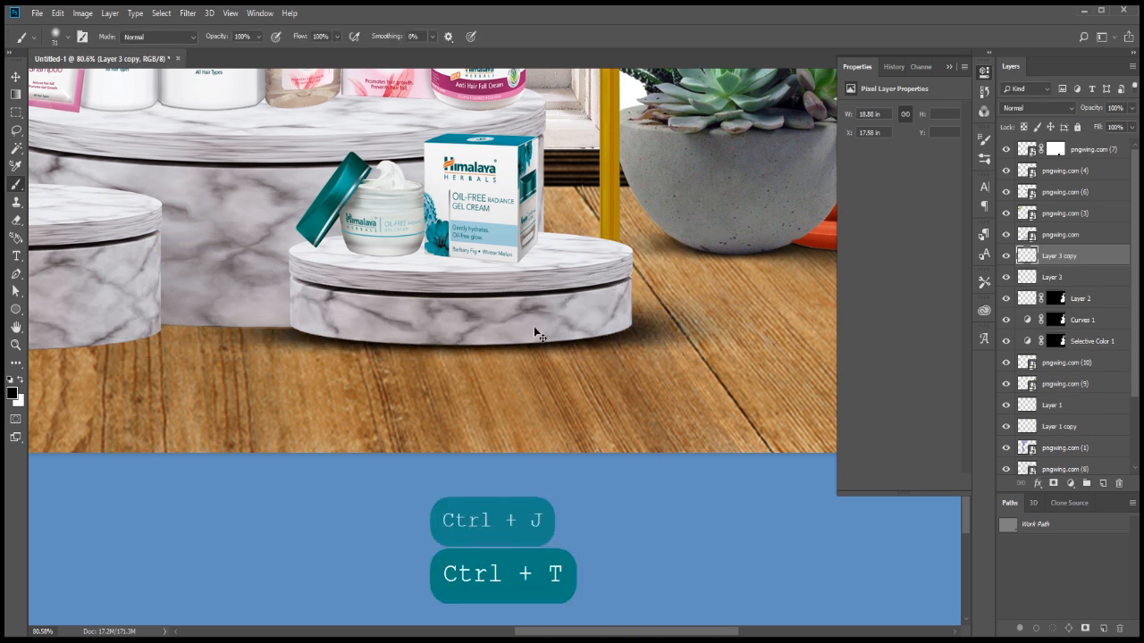
{"action": "left_click_drag", "start_coordinate": [397, 321], "coordinate": [346, 331]}
{"action": "key", "text": "Right"}
{"action": "key", "text": "Return"}
Step: Duplicate the shadow again and fit this copy along the base of the tall centre podium
{"action": "key", "text": "ctrl+j"}
{"action": "key", "text": "ctrl+t"}
{"action": "key", "text": "Up"}
{"action": "key", "text": "Up"}
{"action": "key", "text": "Up"}
{"action": "key", "text": "Up"}
{"action": "key", "text": "Up"}
{"action": "key", "text": "Return"}
Step: Merge the three podium shadow layers into one and add a layer mask to it
{"action": "scroll", "coordinate": [406, 331], "scroll_direction": "down", "scroll_amount": 3}
{"action": "key", "text": "ctrl+e"}
{"action": "key", "text": "ctrl+e"}
{"action": "left_click", "coordinate": [1055, 483]}
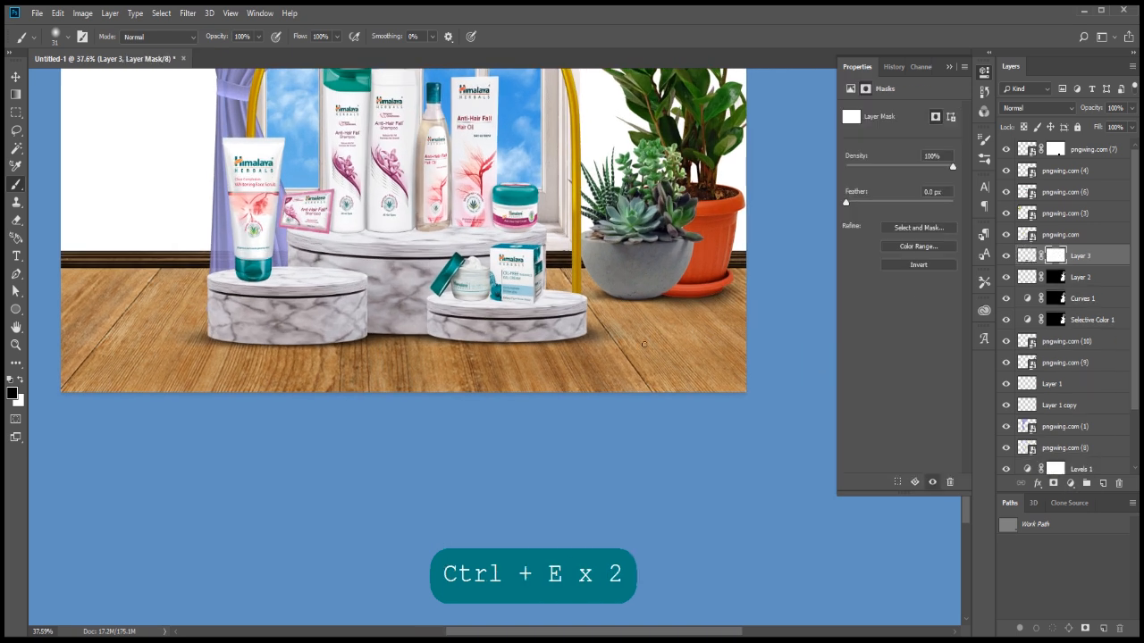
Step: Set a soft brush to 175 px for the shadow mask and undo the full-opacity trial stroke
{"action": "scroll", "coordinate": [597, 333], "scroll_direction": "up", "scroll_amount": 3}
{"action": "key", "text": "b"}
{"action": "right_click", "coordinate": [719, 391]}
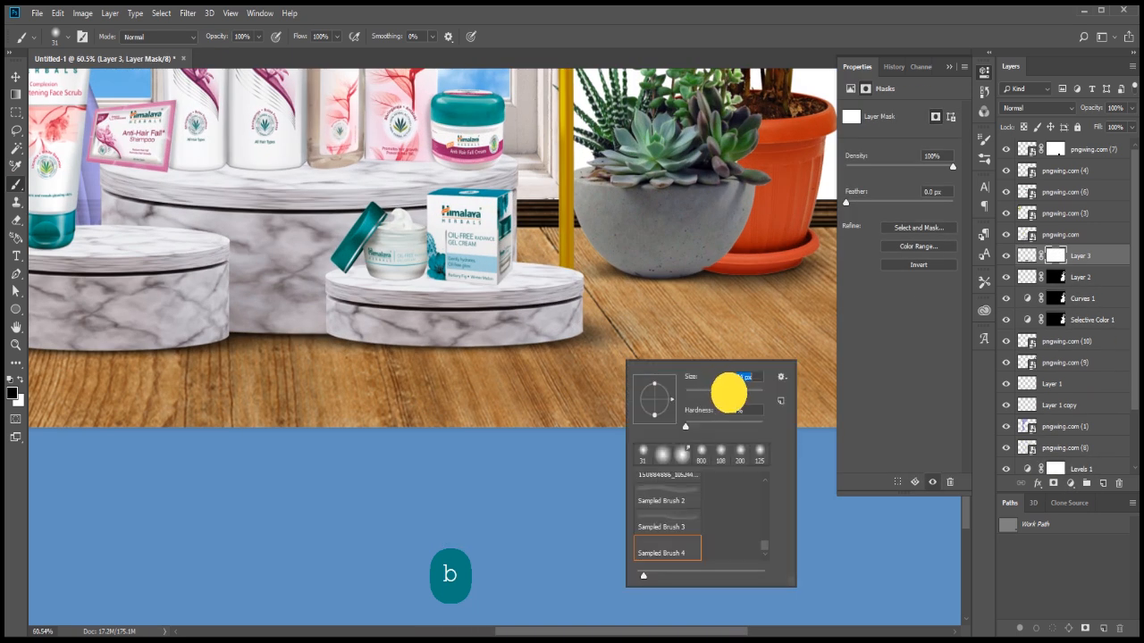
{"action": "key", "text": "Return"}
{"action": "key", "text": "bracketright"}
{"action": "key", "text": "bracketright"}
{"action": "key", "text": "bracketright"}
{"action": "key", "text": "ctrl+z"}
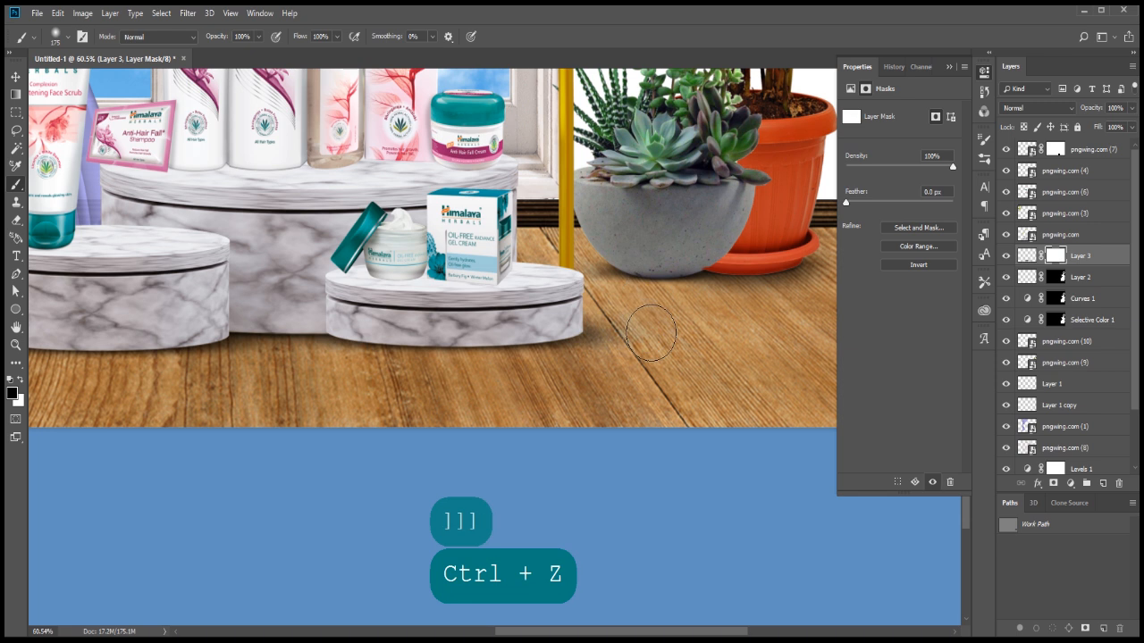
Step: Fade the outer ends of the podium shadows on the mask with the brush at 30% opacity
{"action": "key", "text": "3"}
{"action": "mouse_move", "coordinate": [613, 322]}
{"action": "left_mouse_down"}
{"action": "mouse_move", "coordinate": [591, 275]}
{"action": "mouse_move", "coordinate": [626, 316]}
{"action": "mouse_move", "coordinate": [550, 404]}
{"action": "mouse_move", "coordinate": [617, 313]}
{"action": "mouse_move", "coordinate": [590, 283]}
{"action": "mouse_move", "coordinate": [623, 306]}
{"action": "left_mouse_up"}
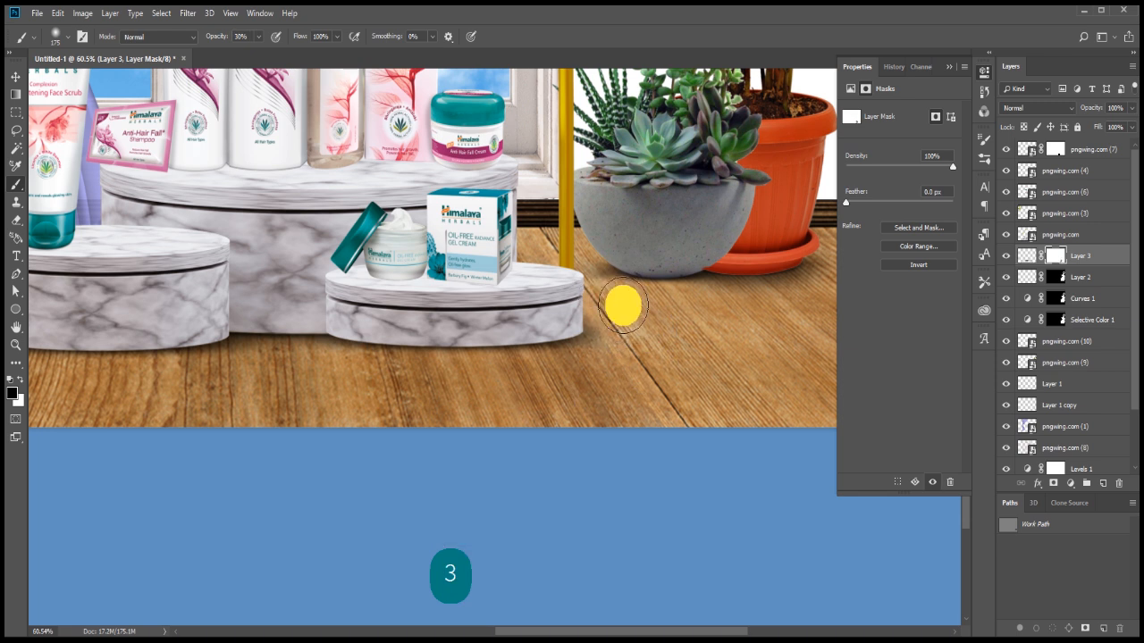
{"action": "key", "text": "space"}
{"action": "mouse_move", "coordinate": [268, 312]}
{"action": "left_mouse_down"}
{"action": "mouse_move", "coordinate": [582, 279]}
{"action": "mouse_move", "coordinate": [258, 256]}
{"action": "mouse_move", "coordinate": [342, 379]}
{"action": "left_mouse_up"}
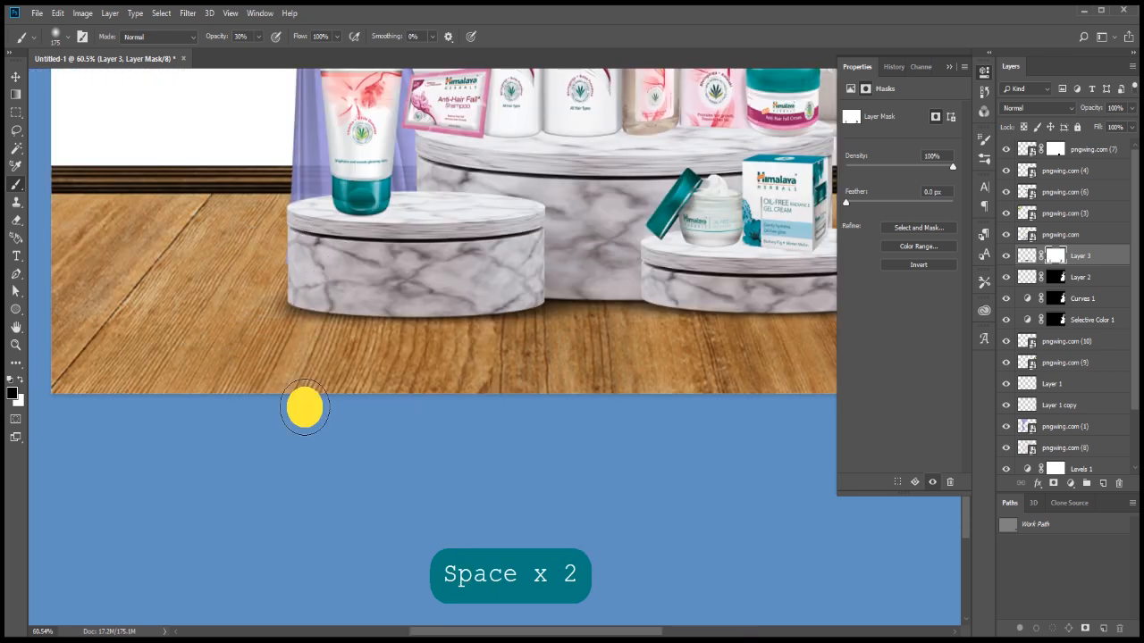
Step: Add a new empty layer above the podium shadow and apply the podium shadow's layer mask
{"action": "left_click", "coordinate": [1101, 484]}
{"action": "key", "text": "space"}
{"action": "left_click_drag", "start_coordinate": [699, 395], "coordinate": [485, 362]}
{"action": "left_click", "coordinate": [1084, 277]}
{"action": "right_click", "coordinate": [1059, 278]}
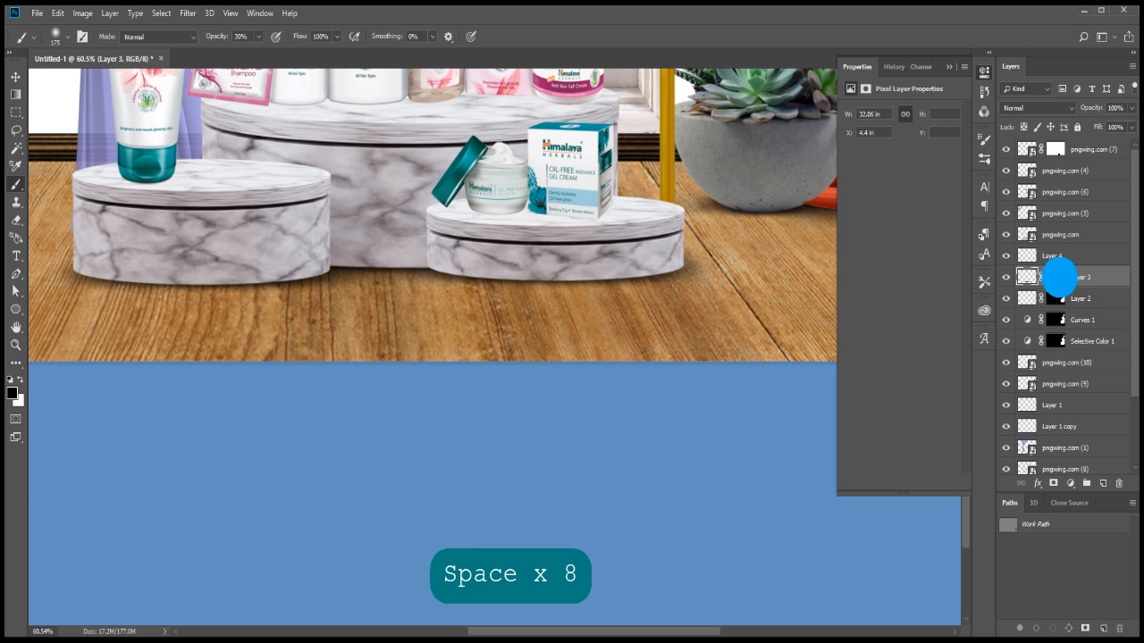
Step: Duplicate the podium shadow layer and apply a Gaussian Blur with a 35-pixel radius to the copy
{"action": "key", "text": "ctrl+j"}
{"action": "left_click", "coordinate": [187, 13]}
{"action": "left_click", "coordinate": [295, 170]}
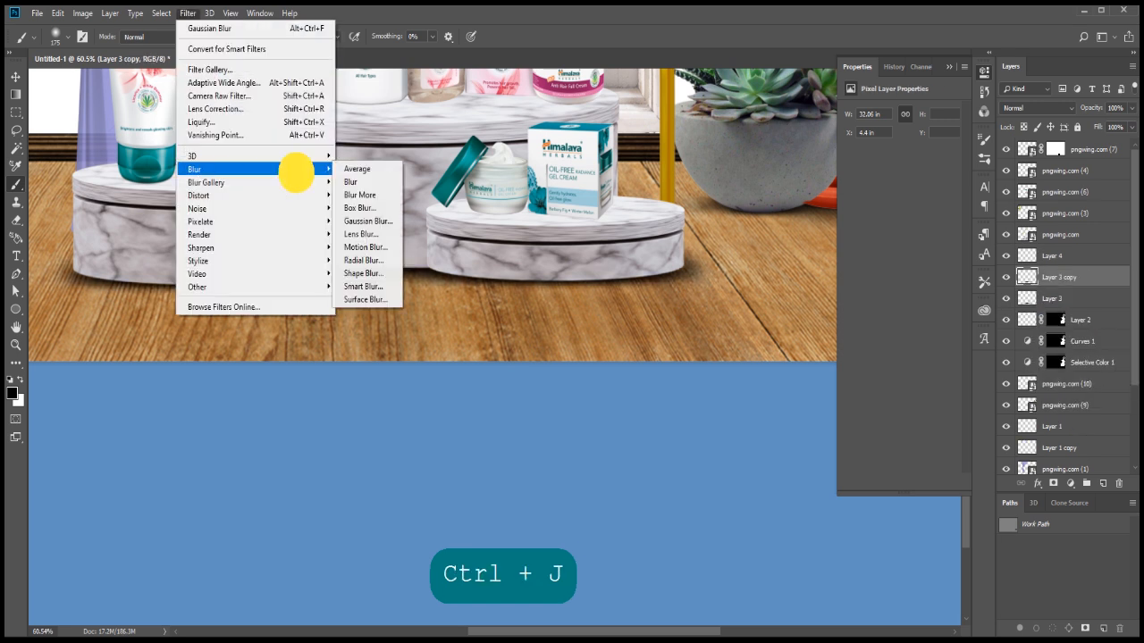
{"action": "left_click", "coordinate": [368, 221]}
{"action": "type", "text": "35"}
{"action": "key", "text": "Return"}
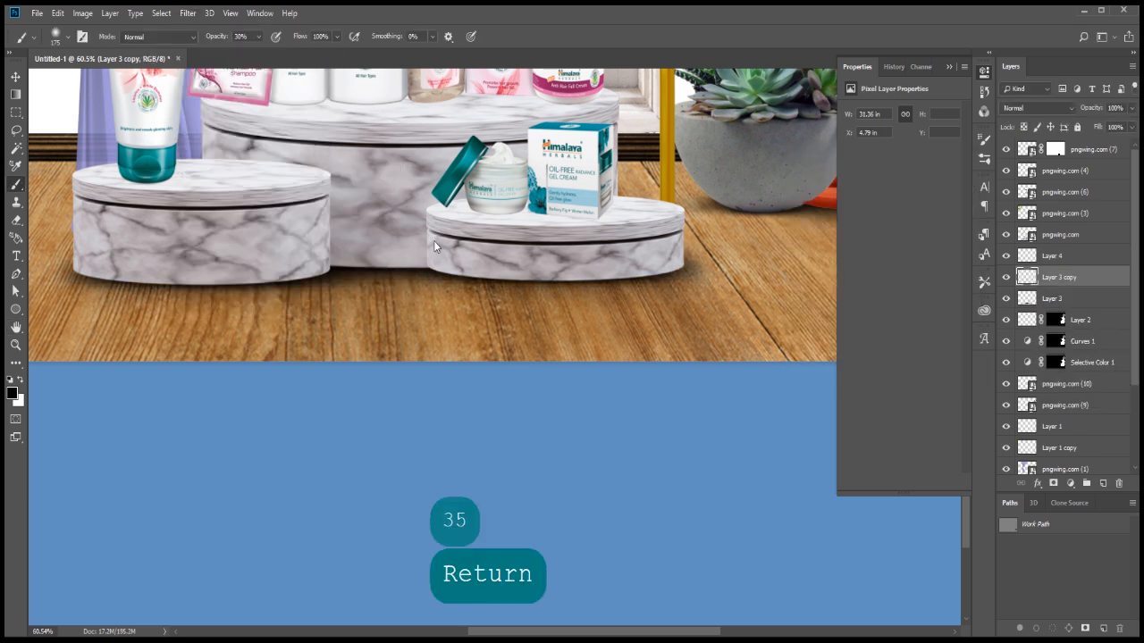
Step: Nudge the blurred podium shadow copy slightly down and stretch it horizontally to about 34.89 in wide
{"action": "key", "text": "ctrl+t"}
{"action": "left_click", "coordinate": [536, 281]}
{"action": "key", "text": "Down"}
{"action": "key", "text": "Down"}
{"action": "key", "text": "Down"}
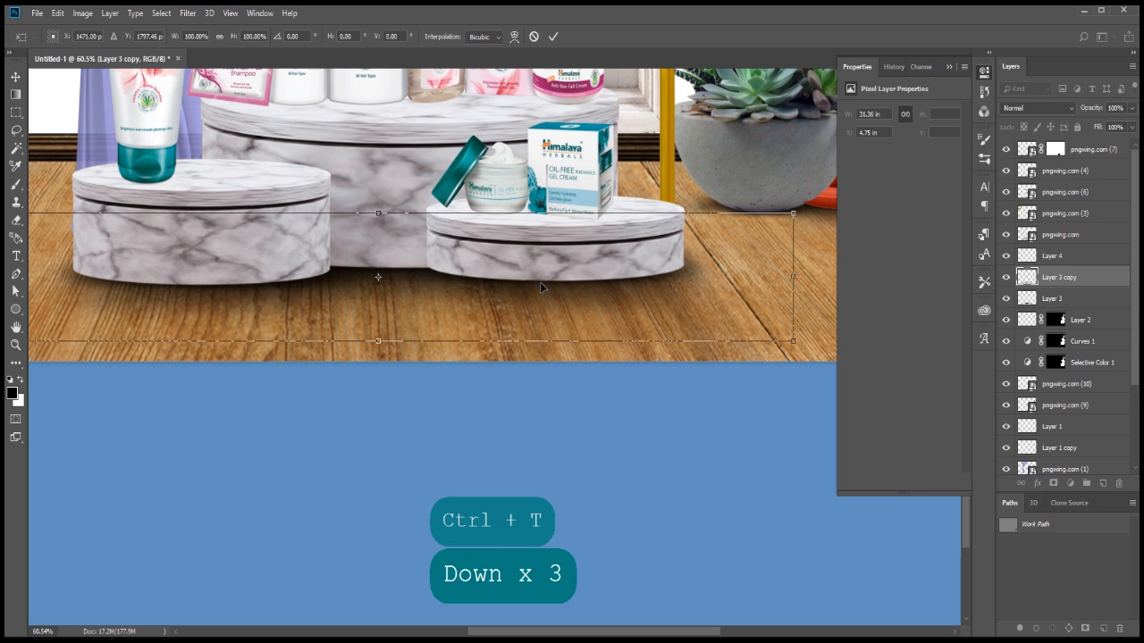
{"action": "key", "text": "Return"}
{"action": "key", "text": "b"}
{"action": "key", "text": "ctrl+t"}
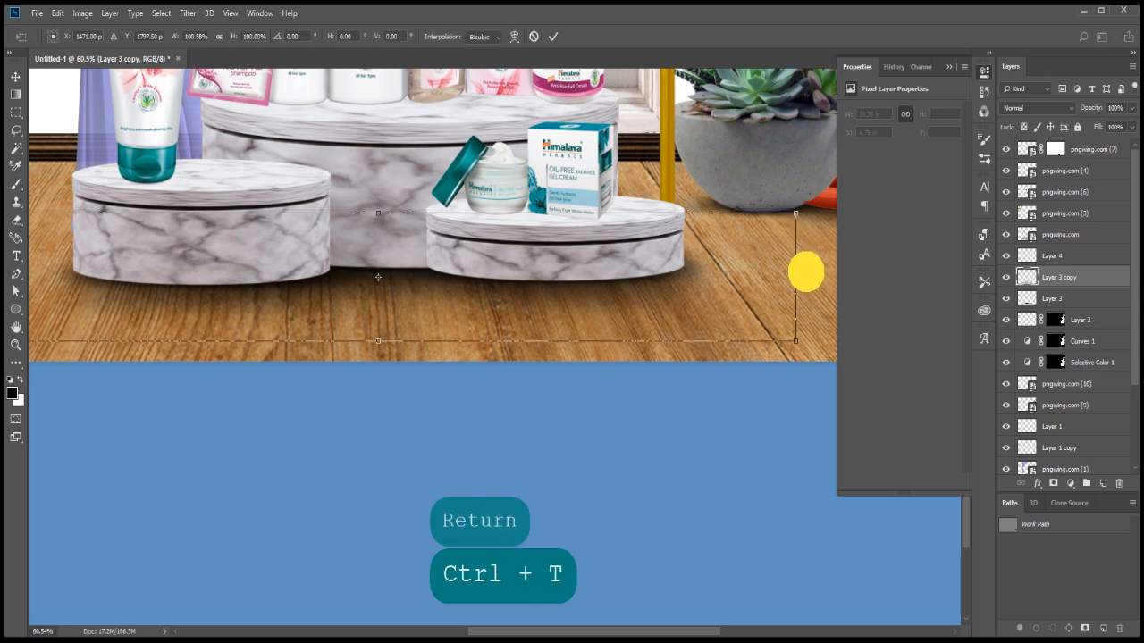
{"action": "key", "text": "shift+Up"}
{"action": "key", "text": "Return"}
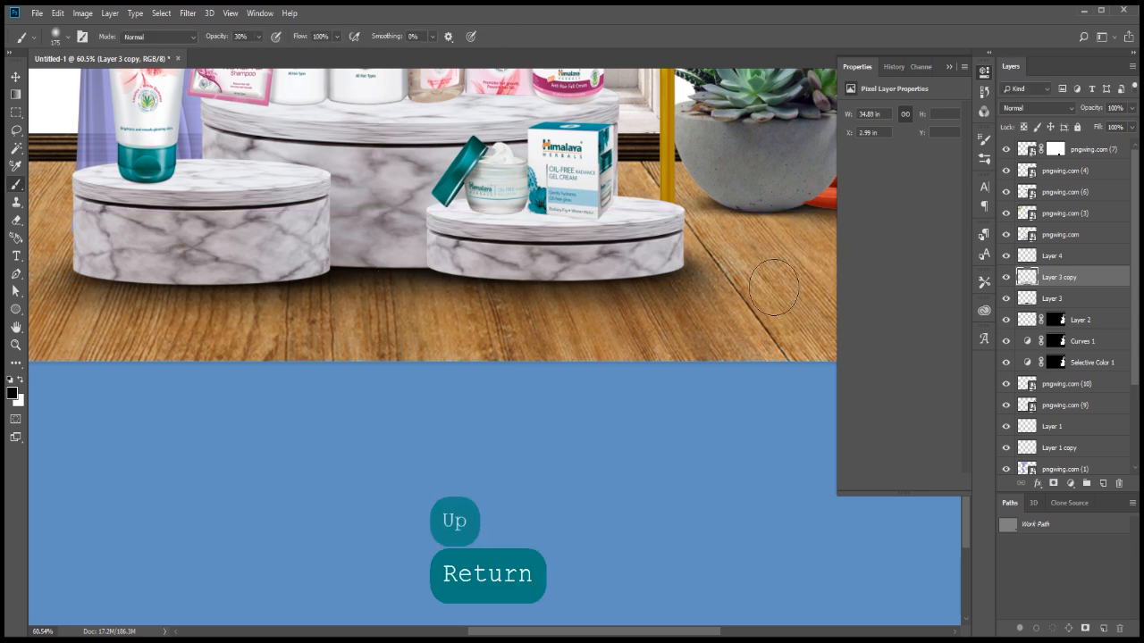
Step: Set the blurred podium shadow copy to 50% opacity and the original podium shadow layer to 70%
{"action": "scroll", "coordinate": [699, 286], "scroll_direction": "down", "scroll_amount": 2}
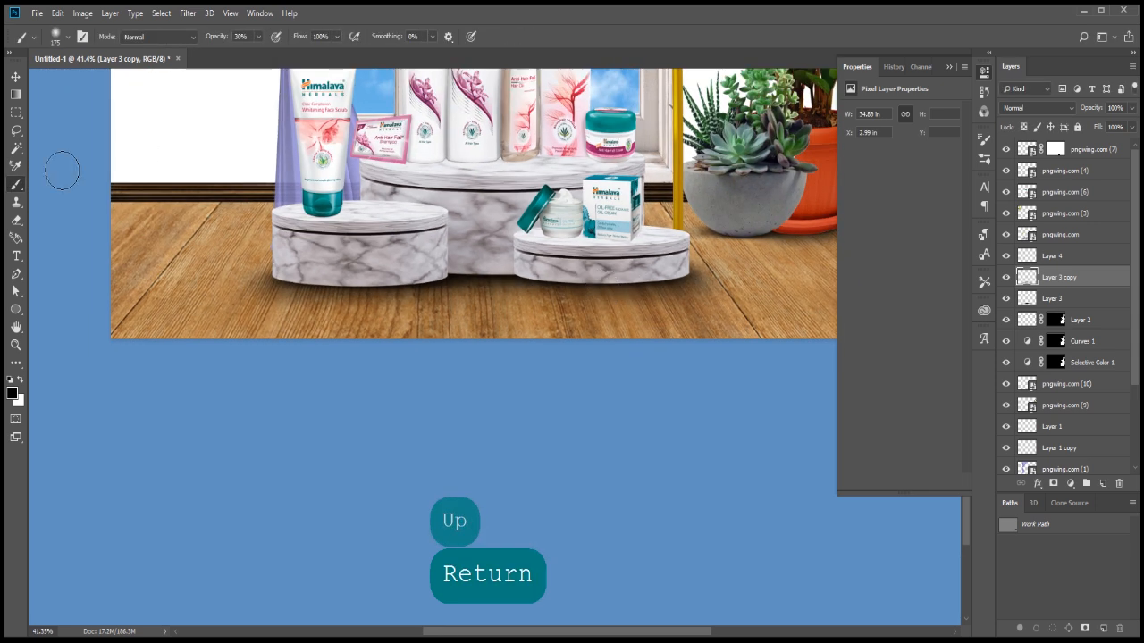
{"action": "left_click", "coordinate": [16, 273]}
{"action": "key", "text": "3"}
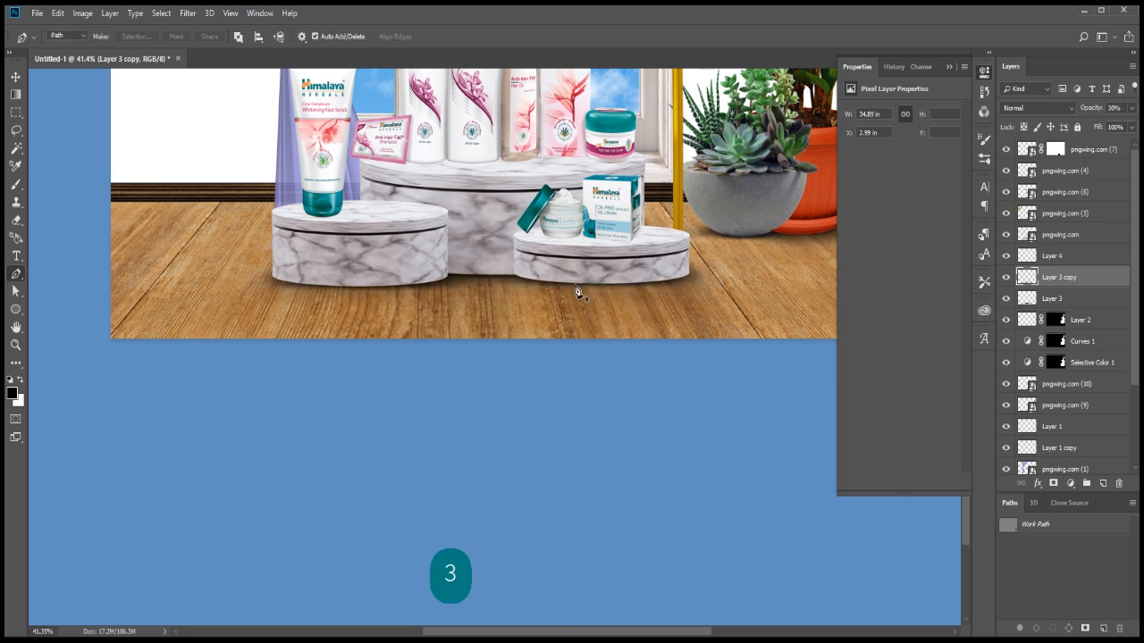
{"action": "key", "text": "5"}
{"action": "key", "text": "6"}
{"action": "left_click", "coordinate": [1045, 298]}
{"action": "key", "text": "5"}
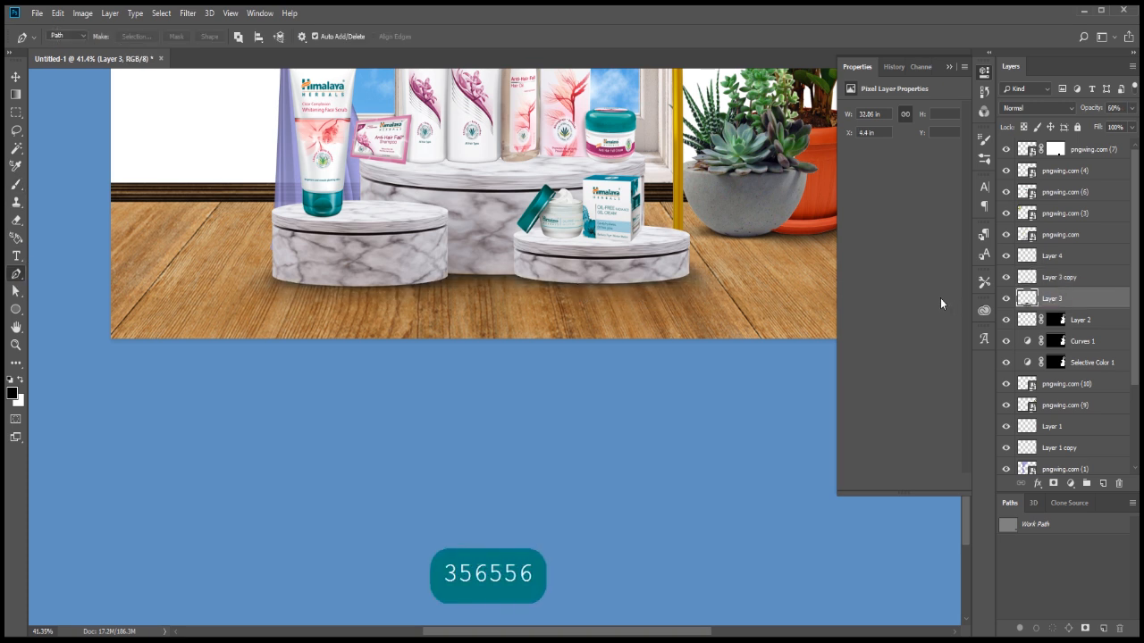
{"action": "key", "text": "7"}
Step: Merge the podium shadow, its blurred copy and the shadow layer above them into one layer
{"action": "scroll", "coordinate": [624, 270], "scroll_direction": "down", "scroll_amount": 3}
{"action": "left_click", "coordinate": [1079, 273], "text": "shift"}
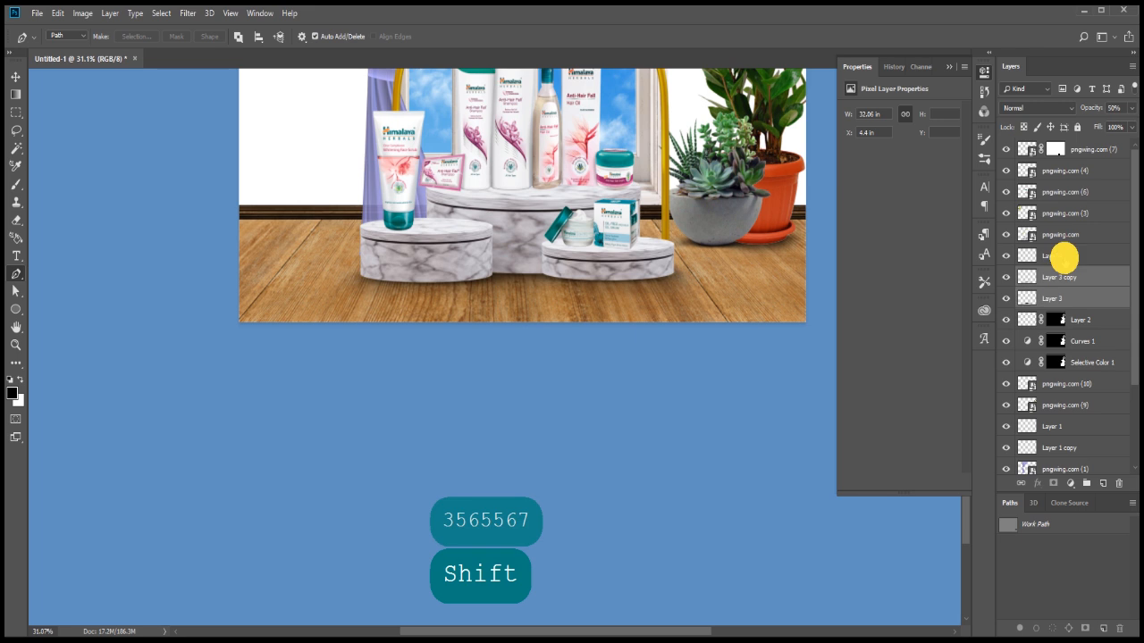
{"action": "left_click", "coordinate": [1063, 257], "text": "ctrl"}
{"action": "left_click", "coordinate": [1005, 255], "text": "alt"}
{"action": "left_click", "coordinate": [1005, 255], "text": "alt"}
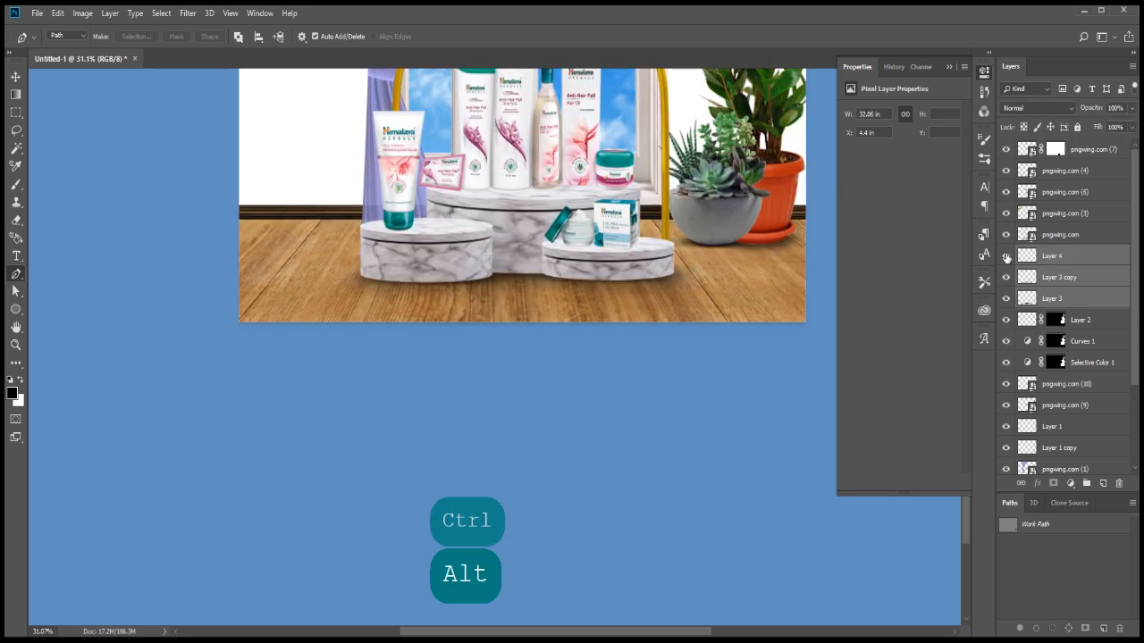
{"action": "left_click", "coordinate": [1006, 299], "text": "alt"}
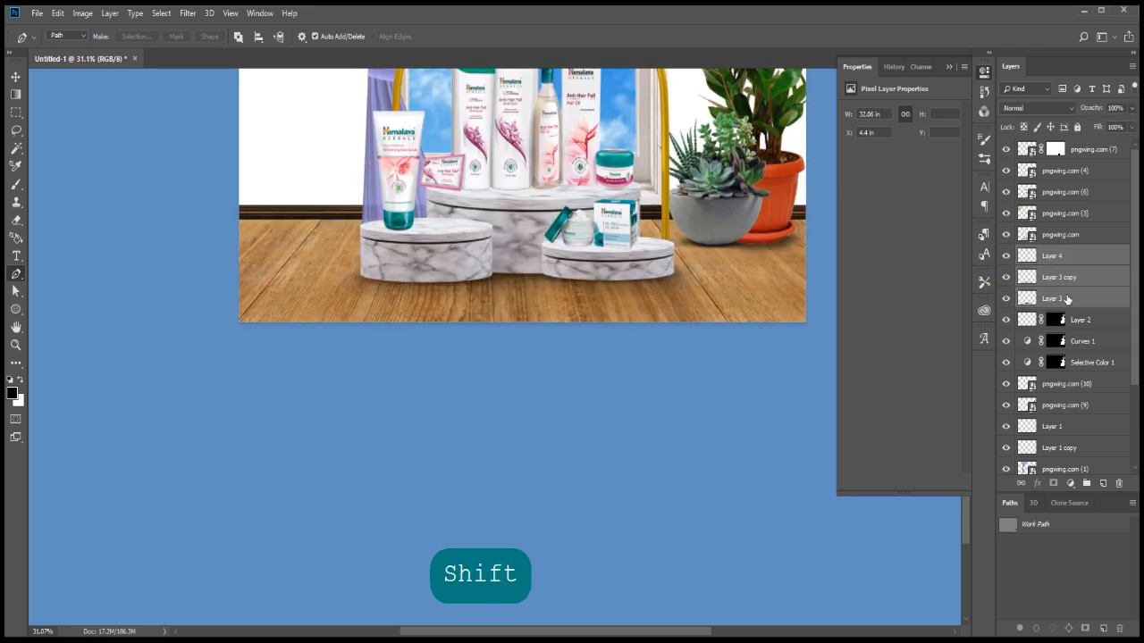
{"action": "key", "text": "ctrl+e"}
Step: Load the merged podium shadow as a selection and fill it with a brown Solid Color layer, 5a3308, based on the wood floor
{"action": "left_click", "coordinate": [1054, 524], "text": "ctrl"}
{"action": "left_click", "coordinate": [1070, 482]}
{"action": "left_click", "coordinate": [1072, 242]}
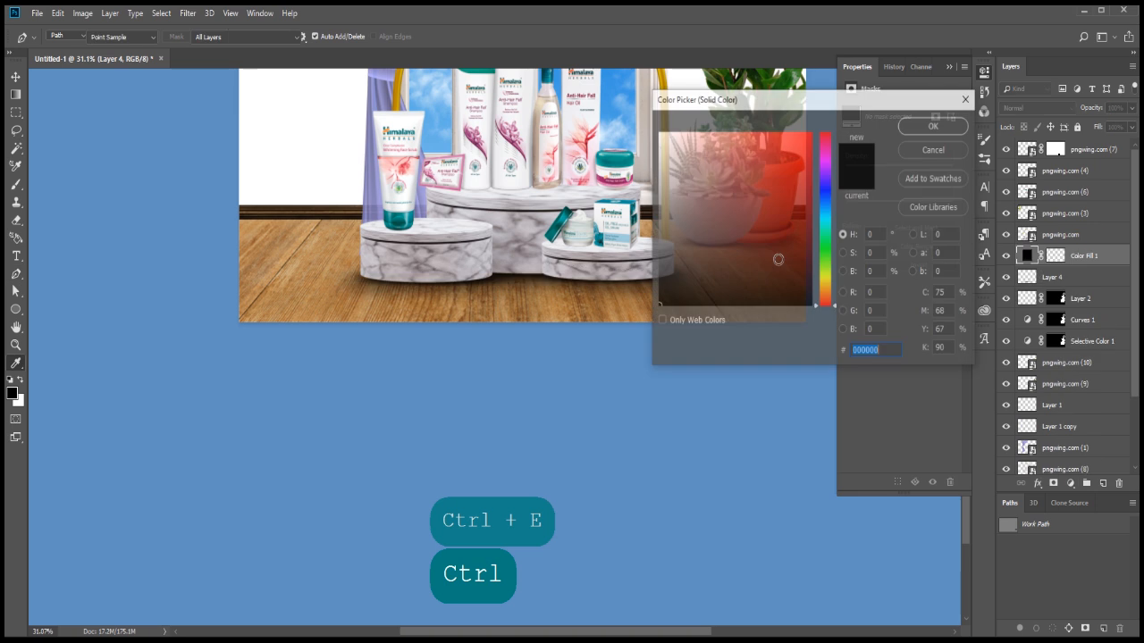
{"action": "left_click", "coordinate": [374, 253]}
{"action": "left_click", "coordinate": [799, 244]}
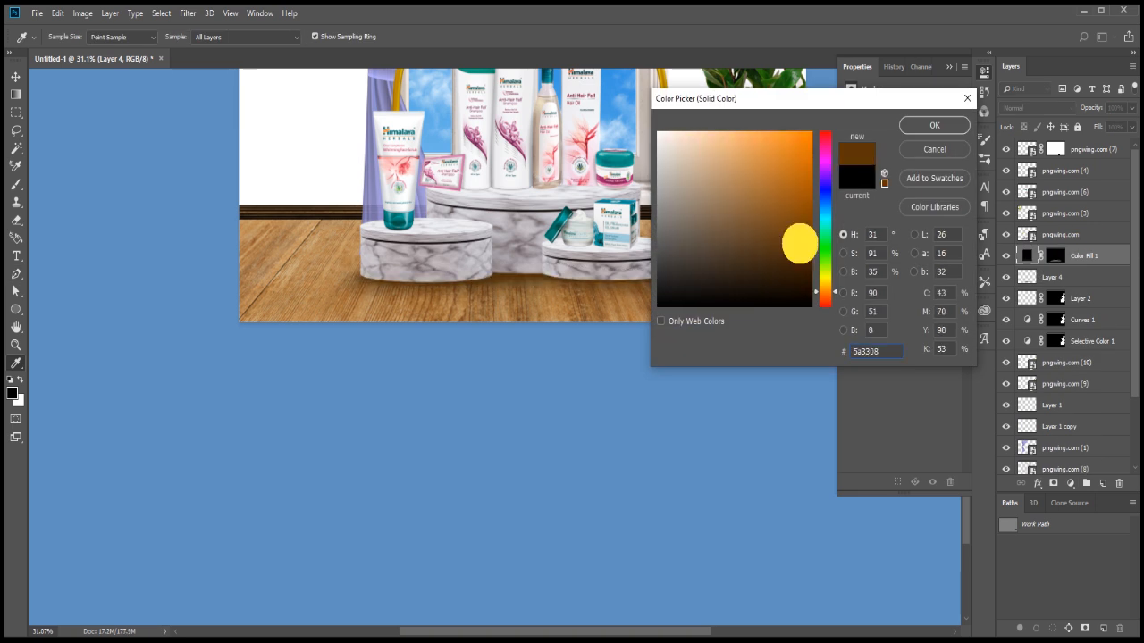
{"action": "left_click", "coordinate": [934, 125]}
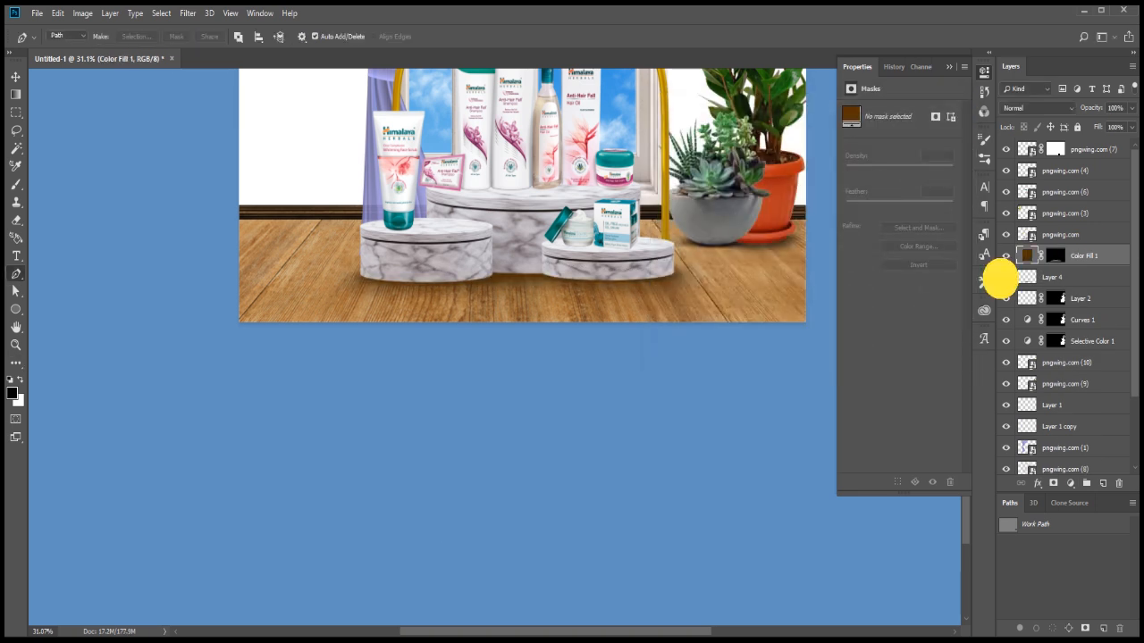
Step: Darken the podium shadow's color fill to 2b1700 and delete the merged black shadow layer beneath it
{"action": "left_click", "coordinate": [1005, 276]}
{"action": "double_click", "coordinate": [1027, 255]}
{"action": "left_click", "coordinate": [812, 256]}
{"action": "left_click", "coordinate": [819, 278]}
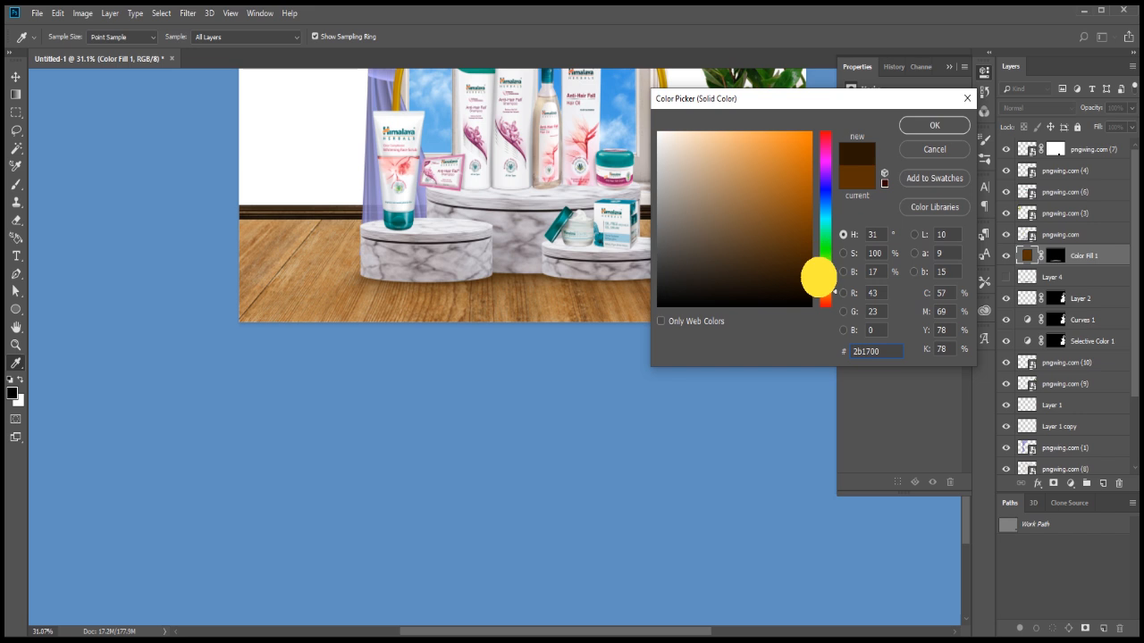
{"action": "left_click", "coordinate": [926, 125]}
{"action": "left_click_drag", "start_coordinate": [769, 276], "coordinate": [560, 311]}
{"action": "key", "text": "ctrl+plus"}
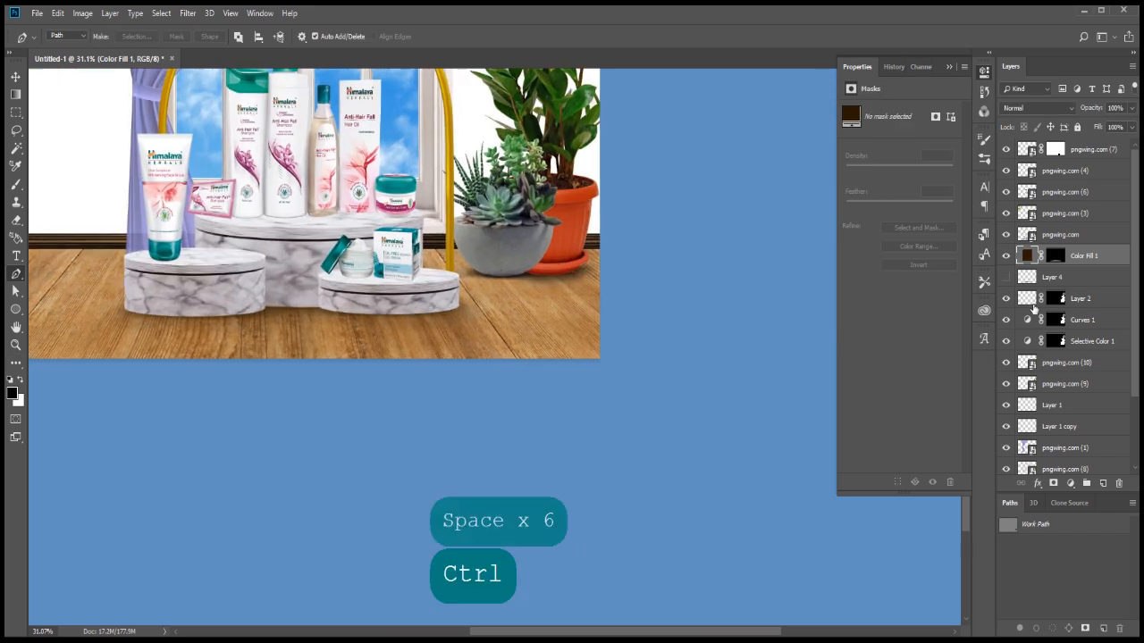
{"action": "left_click_drag", "start_coordinate": [1027, 277], "coordinate": [1118, 481]}
Step: Merge the two pot shadow layers and add a black Solid Color fill masked to the merged shadow's shape
{"action": "key", "text": "v"}
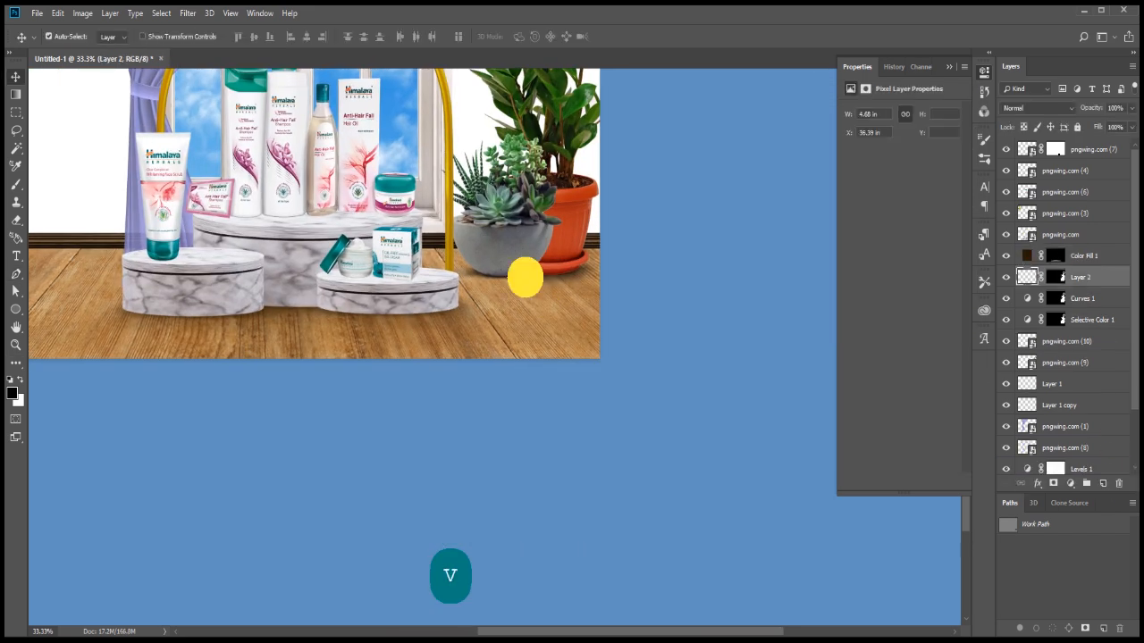
{"action": "left_click", "coordinate": [1029, 385]}
{"action": "left_click", "coordinate": [1007, 406], "text": "shift"}
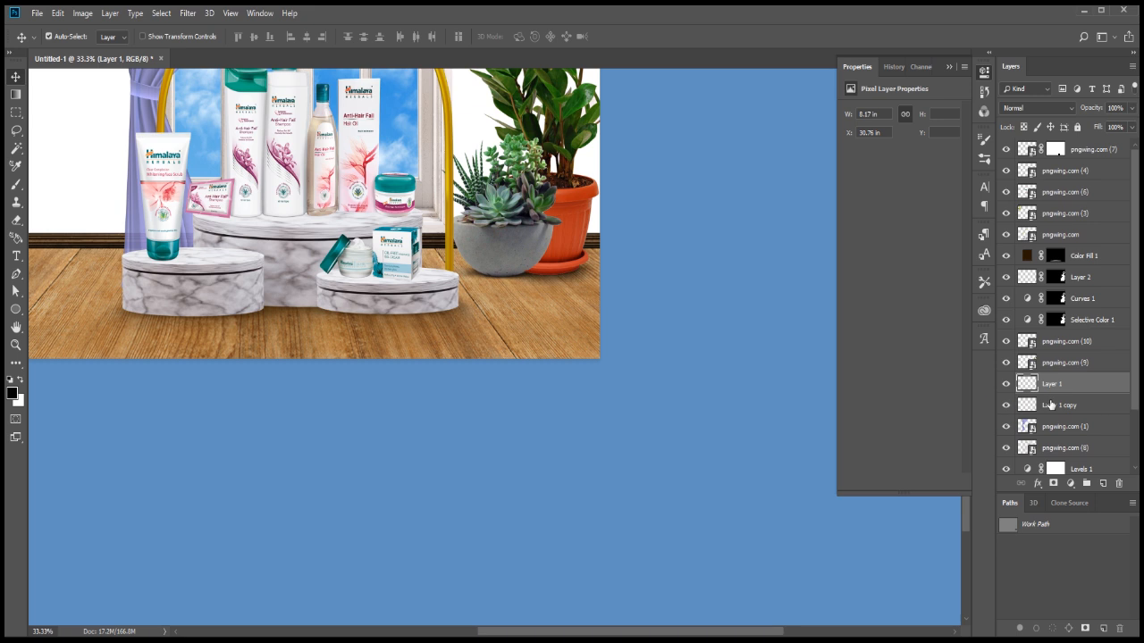
{"action": "key", "text": "ctrl+e"}
{"action": "left_click", "coordinate": [1071, 483]}
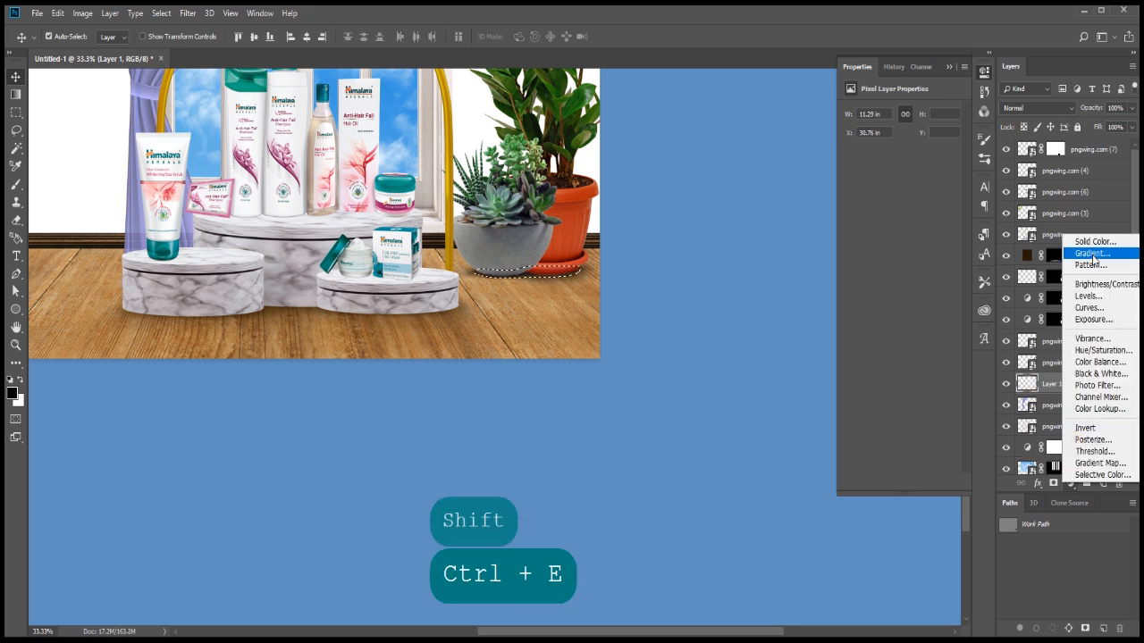
{"action": "left_click", "coordinate": [1020, 238]}
{"action": "key", "text": "Return"}
Step: Copy the podium shadow fill's color 2b1700 to the pot shadow's color fill
{"action": "double_click", "coordinate": [1027, 255]}
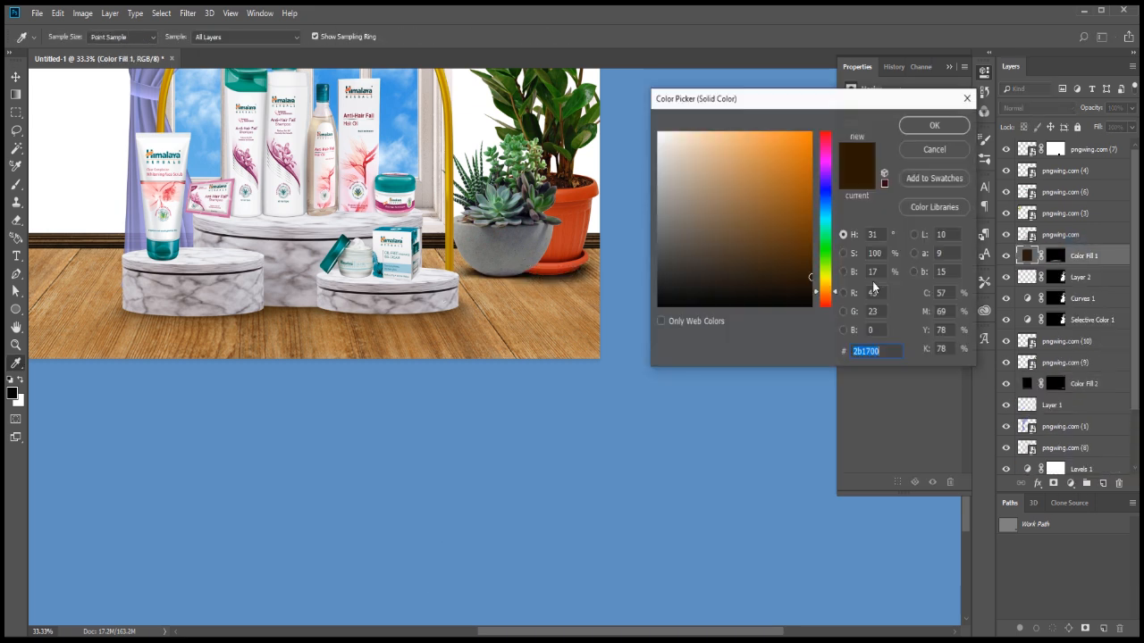
{"action": "key", "text": "ctrl+c"}
{"action": "left_click", "coordinate": [933, 125]}
{"action": "double_click", "coordinate": [1027, 384]}
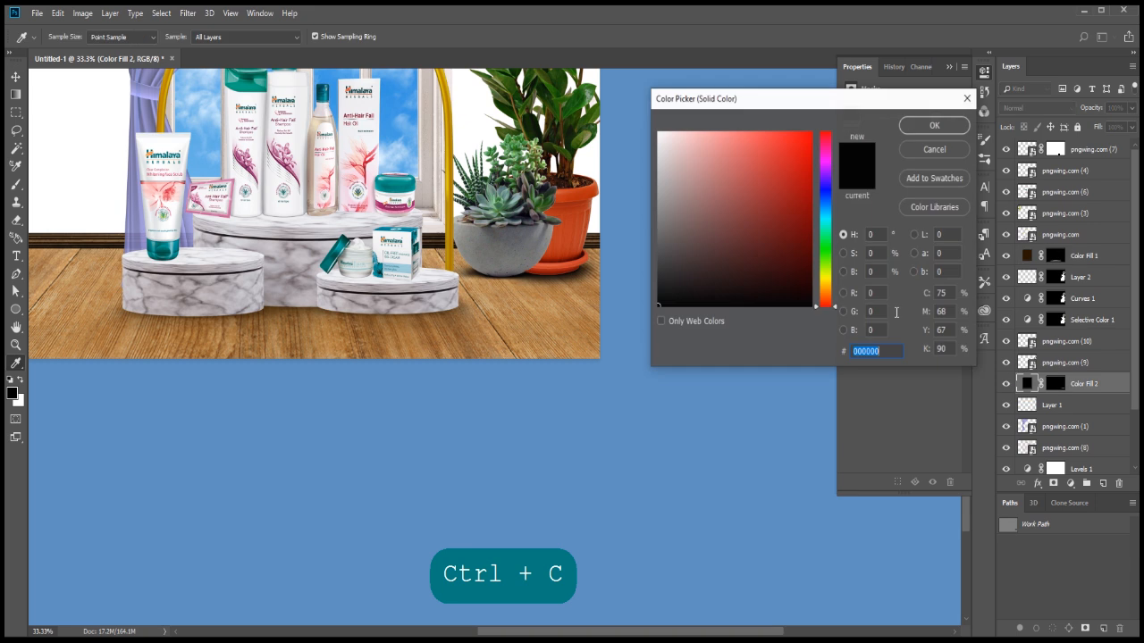
{"action": "key", "text": "ctrl+v"}
{"action": "left_click", "coordinate": [933, 127]}
Step: Delete the merged black pot shadow layer and reduce the pot shadow fill's opacity to 84%
{"action": "left_click", "coordinate": [1006, 405]}
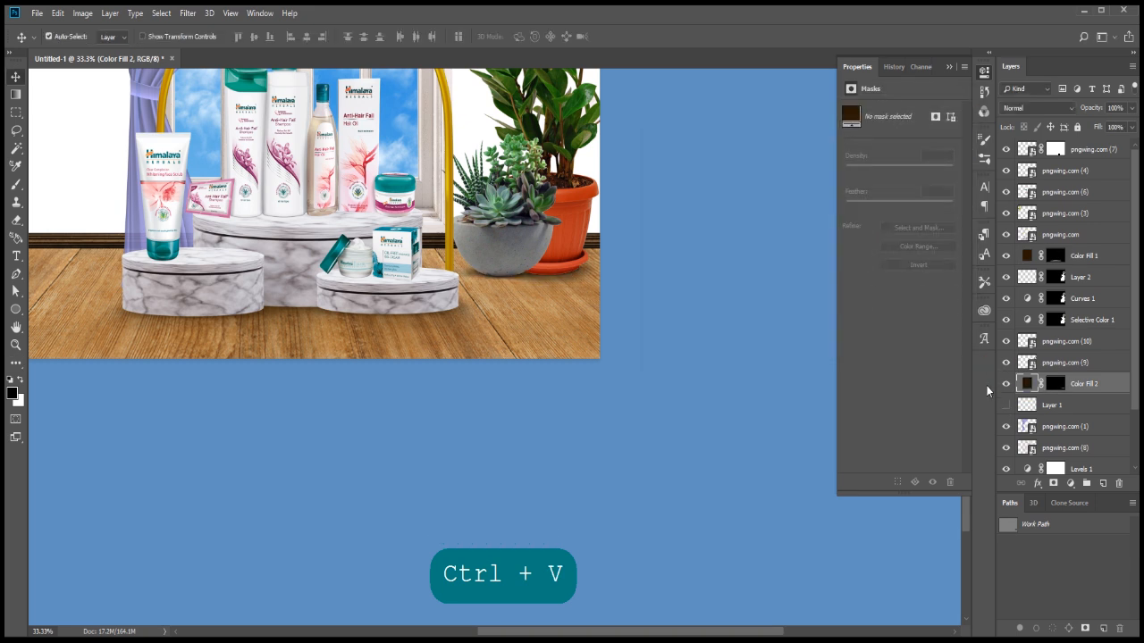
{"action": "left_click_drag", "start_coordinate": [1098, 416], "coordinate": [1118, 482]}
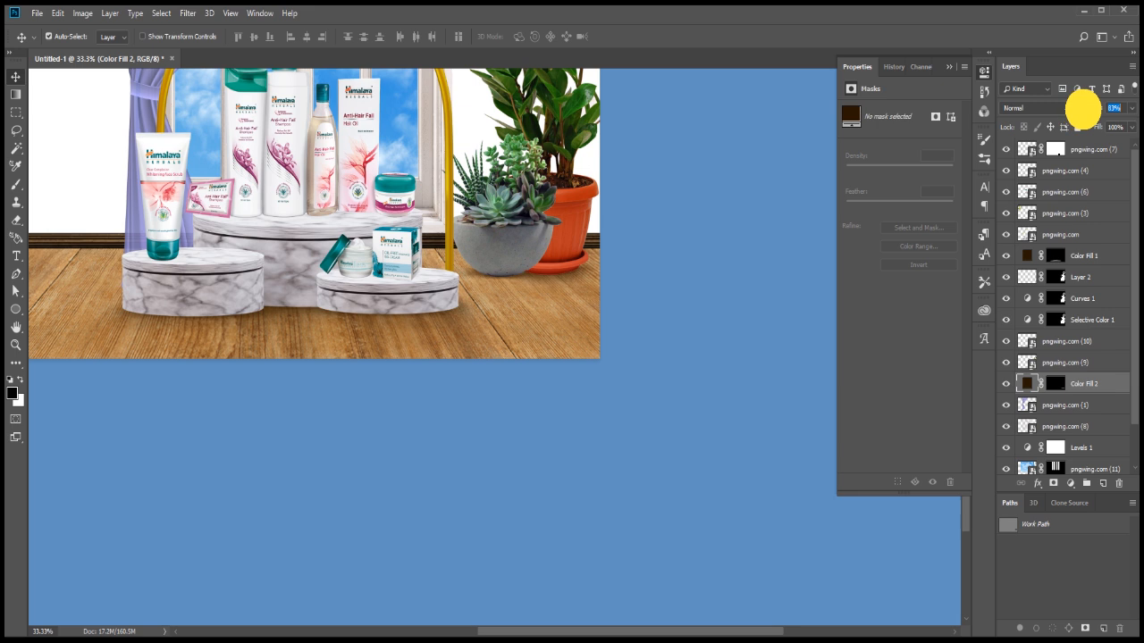
{"action": "key", "text": "Return"}
{"action": "left_click", "coordinate": [1072, 363]}
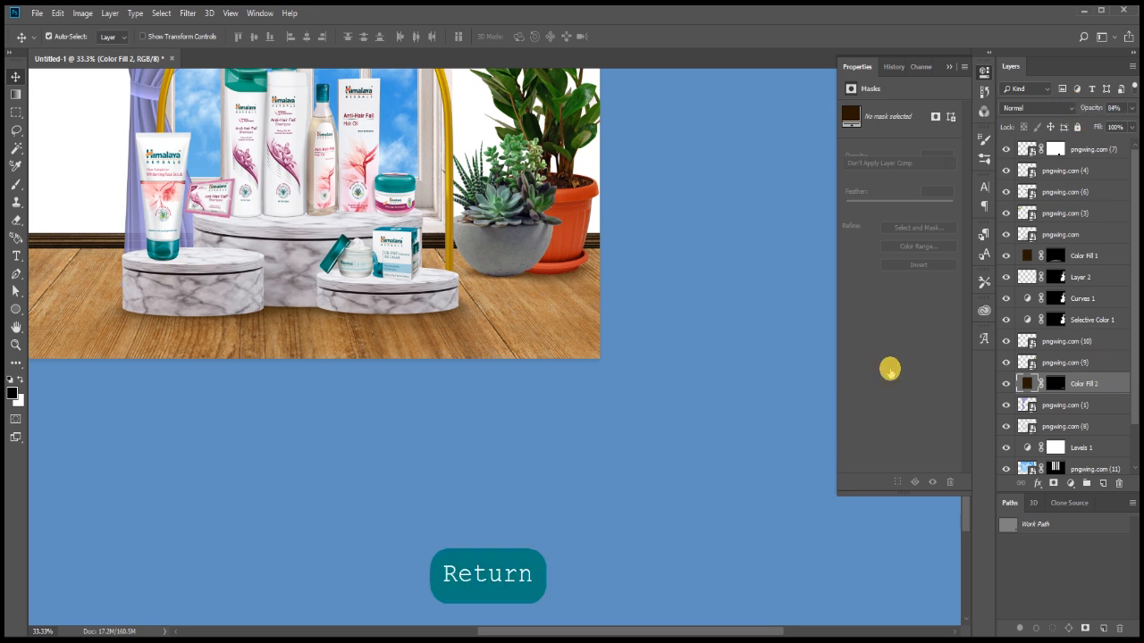
Step: Add a new empty layer directly beneath the face scrub tube's layer
{"action": "scroll", "coordinate": [404, 356], "scroll_direction": "down", "scroll_amount": 3}
{"action": "left_click_drag", "start_coordinate": [403, 339], "coordinate": [464, 419]}
{"action": "scroll", "coordinate": [418, 372], "scroll_direction": "up", "scroll_amount": 2}
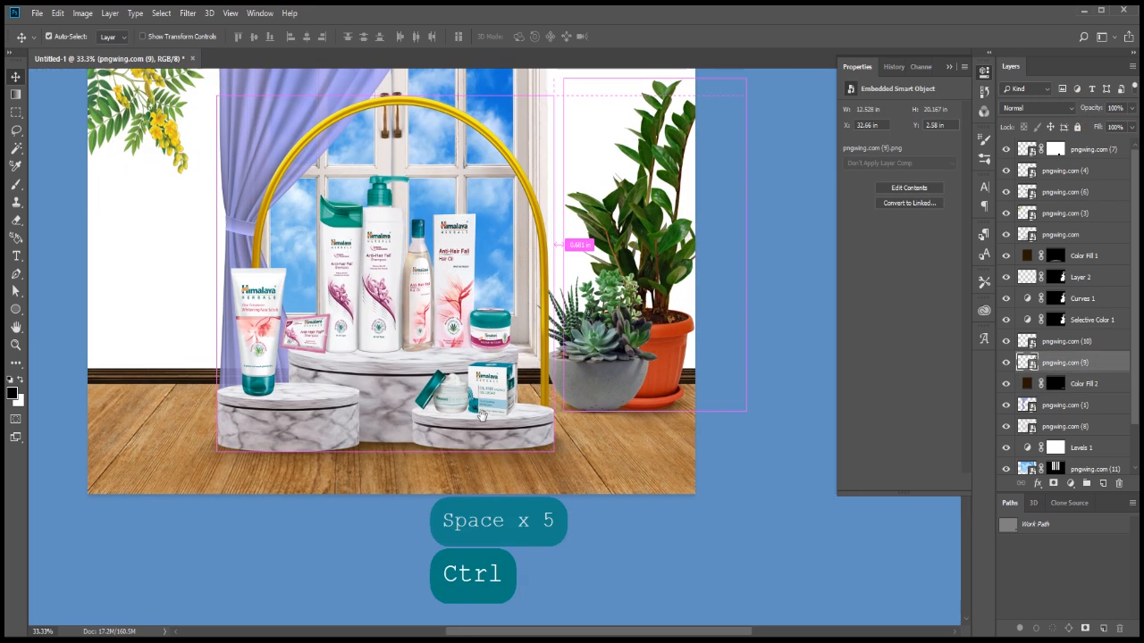
{"action": "scroll", "coordinate": [300, 420], "scroll_direction": "up", "scroll_amount": 2}
{"action": "left_click", "coordinate": [206, 409], "text": "ctrl"}
{"action": "left_click", "coordinate": [319, 388], "text": "ctrl"}
{"action": "left_click", "coordinate": [319, 388], "text": "ctrl"}
{"action": "key", "text": "v"}
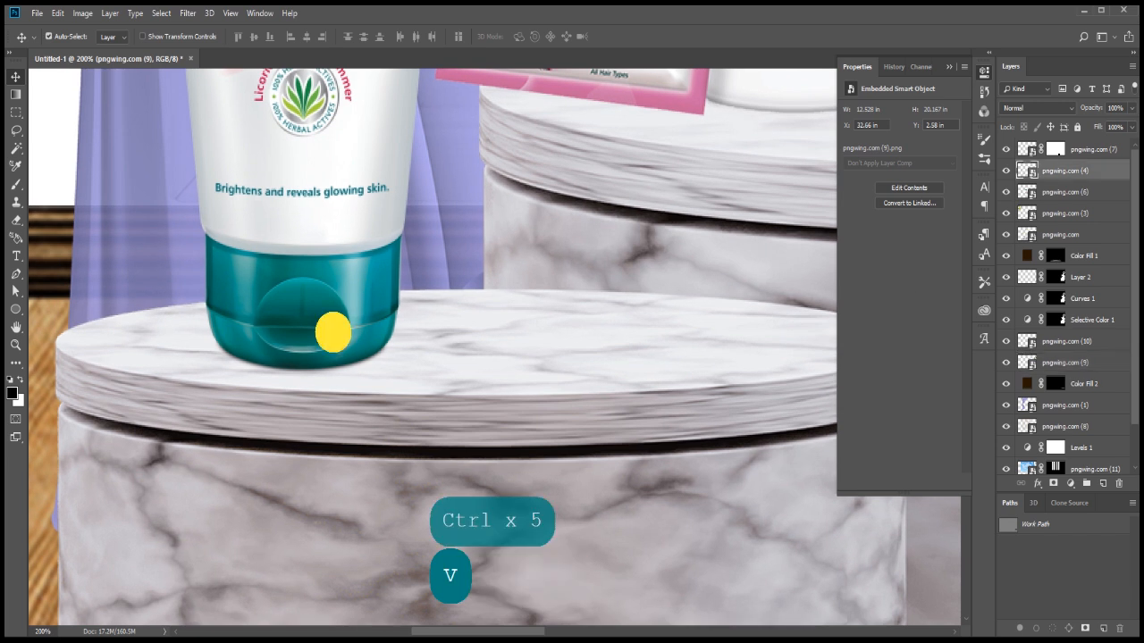
{"action": "left_click", "coordinate": [1101, 484]}
{"action": "left_click_drag", "start_coordinate": [1086, 171], "coordinate": [1083, 200]}
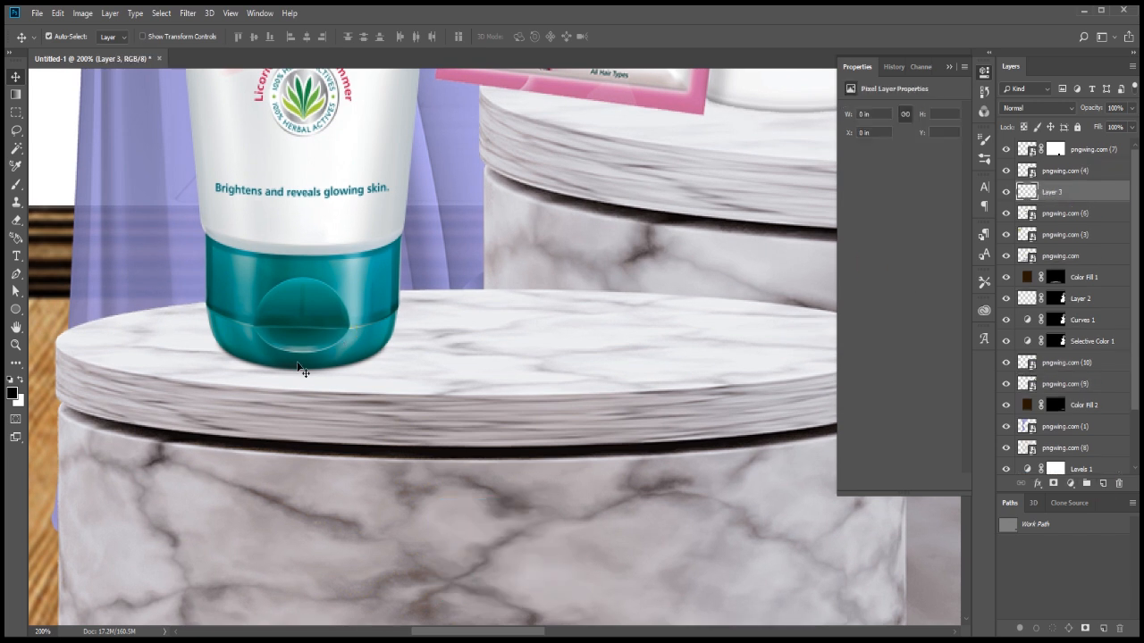
Step: Dab one black spot at the tube's base with a soft 26 px brush at 0% hardness and 100% opacity
{"action": "key", "text": "b"}
{"action": "right_click", "coordinate": [324, 348]}
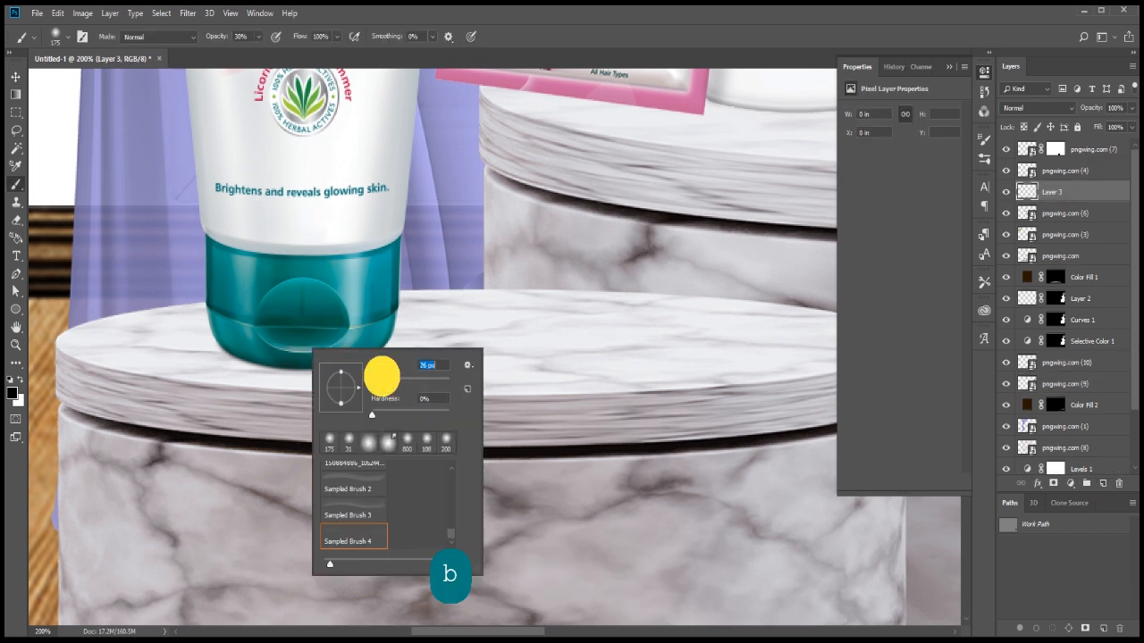
{"action": "left_click", "coordinate": [300, 362]}
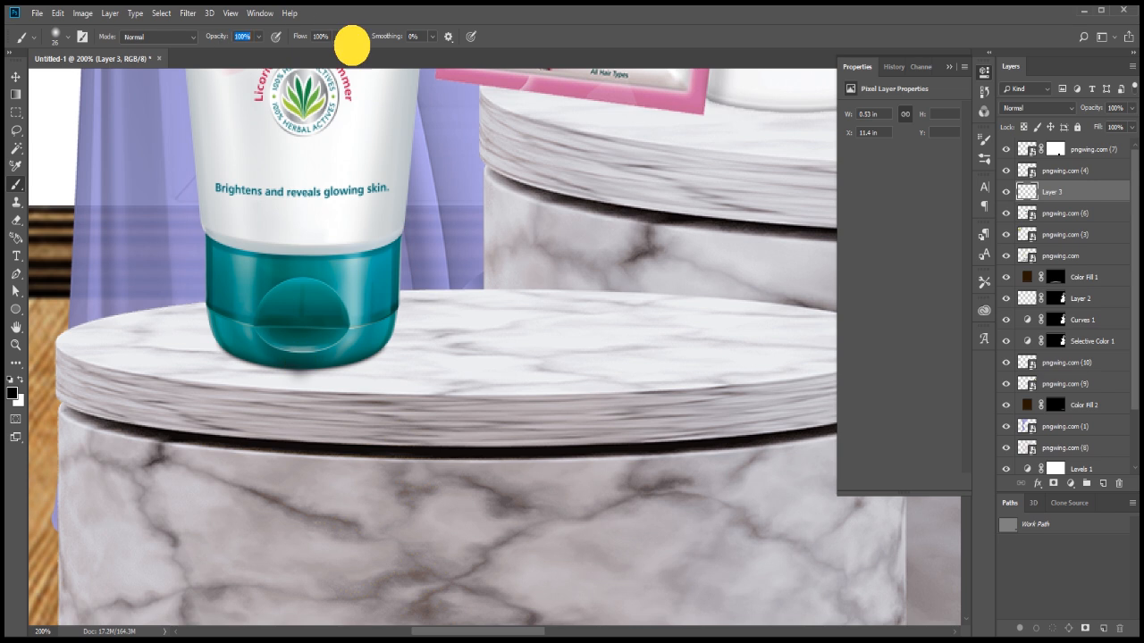
Step: Stretch the dab horizontally to about 780% so it forms a wide shadow under the tube
{"action": "key", "text": "ctrl+t"}
{"action": "left_click_drag", "start_coordinate": [325, 362], "coordinate": [493, 361]}
{"action": "left_click_drag", "start_coordinate": [395, 357], "coordinate": [394, 354]}
{"action": "key", "text": "Down"}
{"action": "key", "text": "Up"}
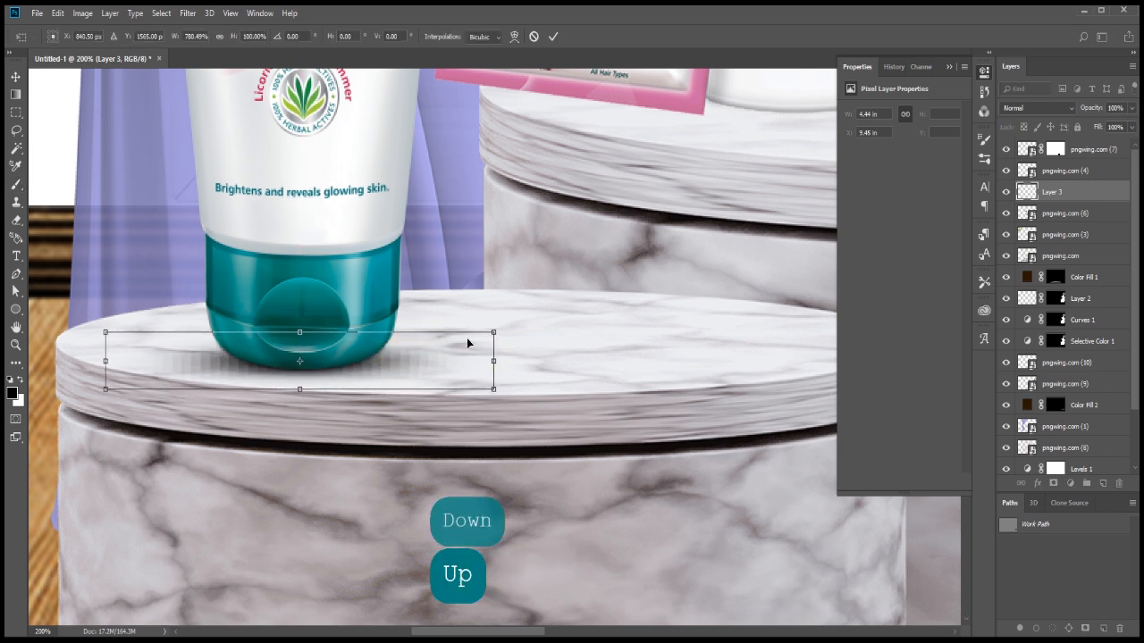
{"action": "left_click", "coordinate": [554, 38]}
Step: Warp the tube's shadow by raising both upper corners so it curves around the base
{"action": "key", "text": "ctrl+t"}
{"action": "left_click", "coordinate": [515, 37]}
{"action": "left_click_drag", "start_coordinate": [494, 329], "coordinate": [496, 230]}
{"action": "left_click_drag", "start_coordinate": [106, 330], "coordinate": [118, 245]}
{"action": "key", "text": "Return"}
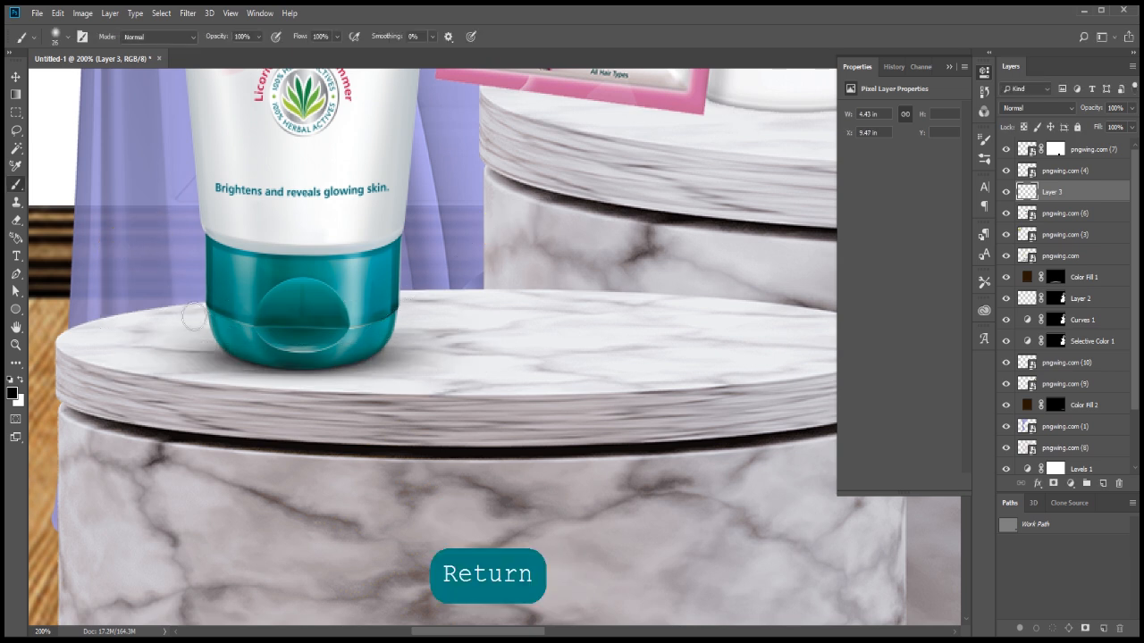
Step: Add a new empty layer above the face scrub tube's layer for the cream jar's shadow
{"action": "scroll", "coordinate": [217, 339], "scroll_direction": "down", "scroll_amount": 5}
{"action": "left_click_drag", "start_coordinate": [510, 292], "coordinate": [430, 321]}
{"action": "scroll", "coordinate": [348, 444], "scroll_direction": "up", "scroll_amount": 2}
{"action": "left_click_drag", "start_coordinate": [347, 454], "coordinate": [687, 436]}
{"action": "key", "text": "v"}
{"action": "left_click", "coordinate": [747, 385]}
{"action": "left_click", "coordinate": [1072, 170]}
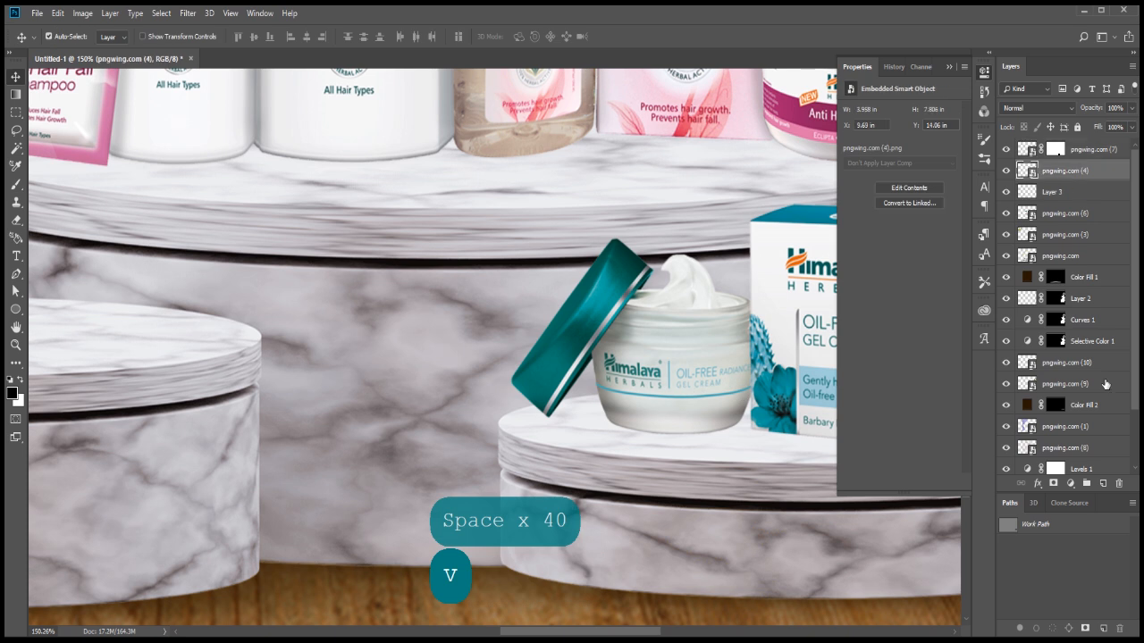
{"action": "left_click", "coordinate": [1103, 483]}
Step: Dab a soft black spot beneath the cream jar and stretch it horizontally to about 4.89 in wide
{"action": "key", "text": "b"}
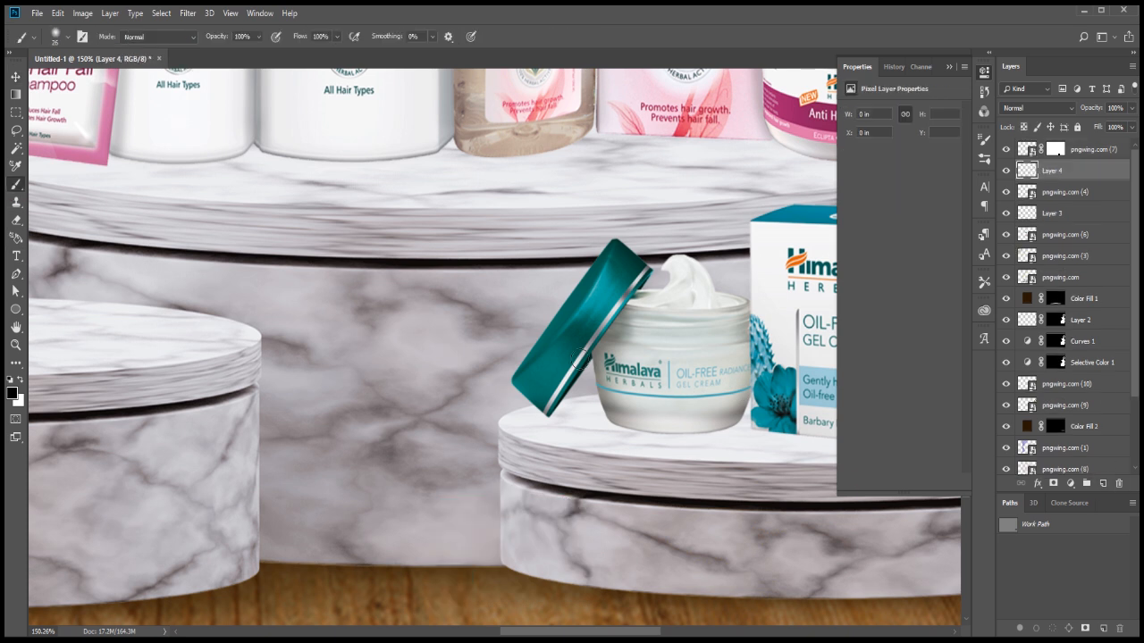
{"action": "key", "text": "ctrl+t"}
{"action": "left_click_drag", "start_coordinate": [684, 435], "coordinate": [835, 430]}
{"action": "key", "text": "shift+Up"}
Step: Warp the cream jar's shadow by raising both upper corners so it follows the jar's rounded base
{"action": "left_click", "coordinate": [514, 36]}
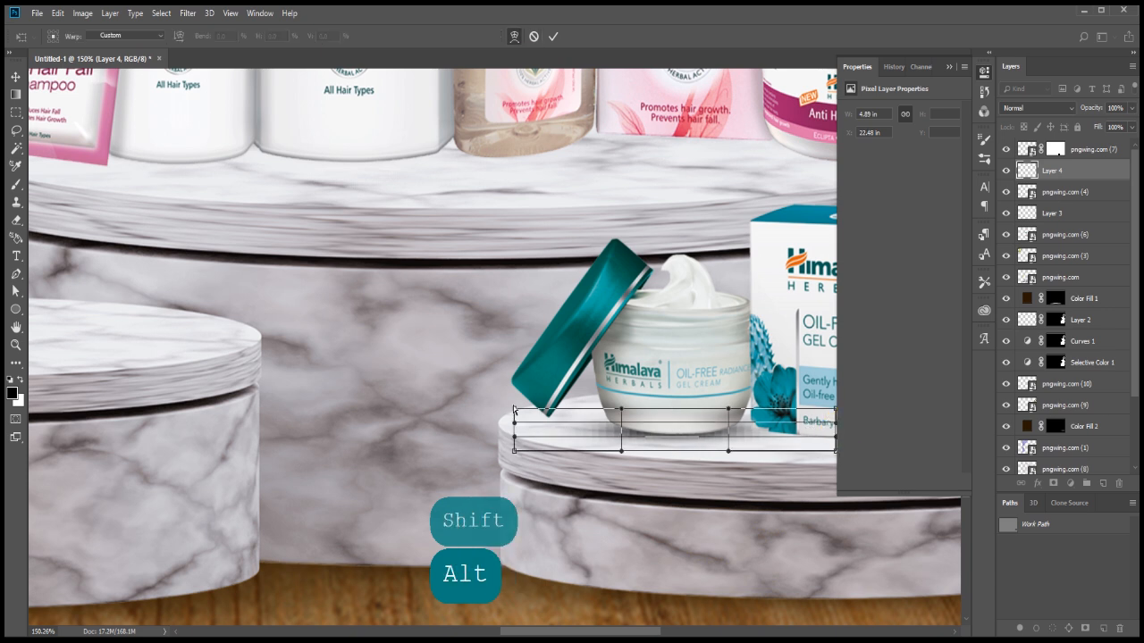
{"action": "left_click_drag", "start_coordinate": [513, 410], "coordinate": [514, 343]}
{"action": "left_click_drag", "start_coordinate": [659, 375], "coordinate": [567, 359]}
{"action": "left_click_drag", "start_coordinate": [743, 392], "coordinate": [740, 331]}
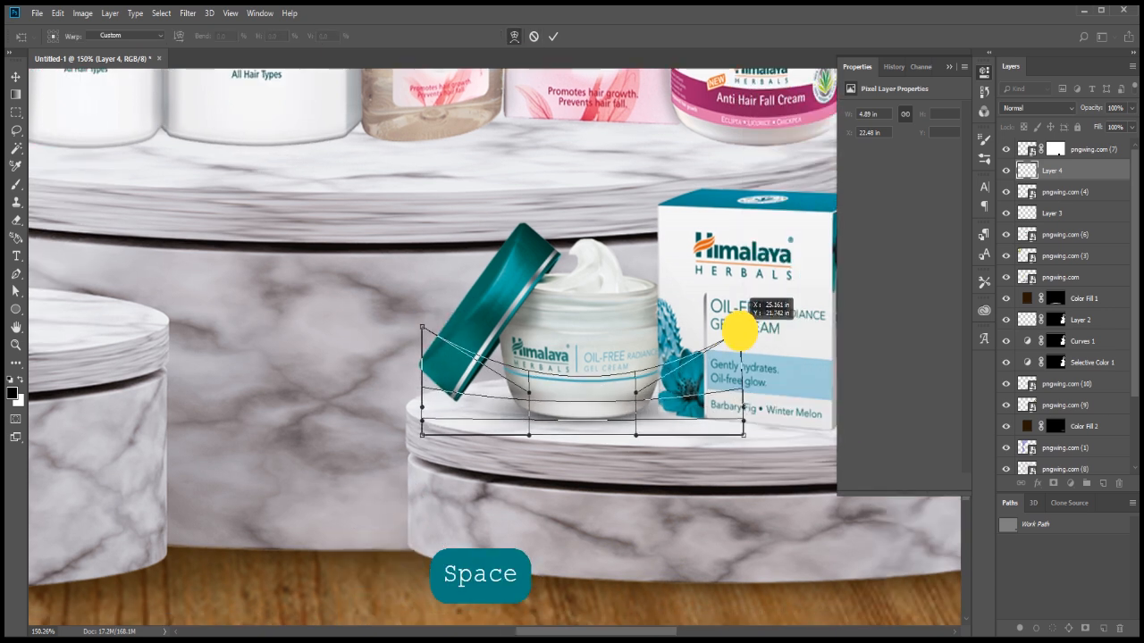
{"action": "key", "text": "Return"}
Step: Dab a small soft black spot about 0.29 in wide beneath the jar lid's lower tip on a new layer
{"action": "key", "text": "ctrl+plus"}
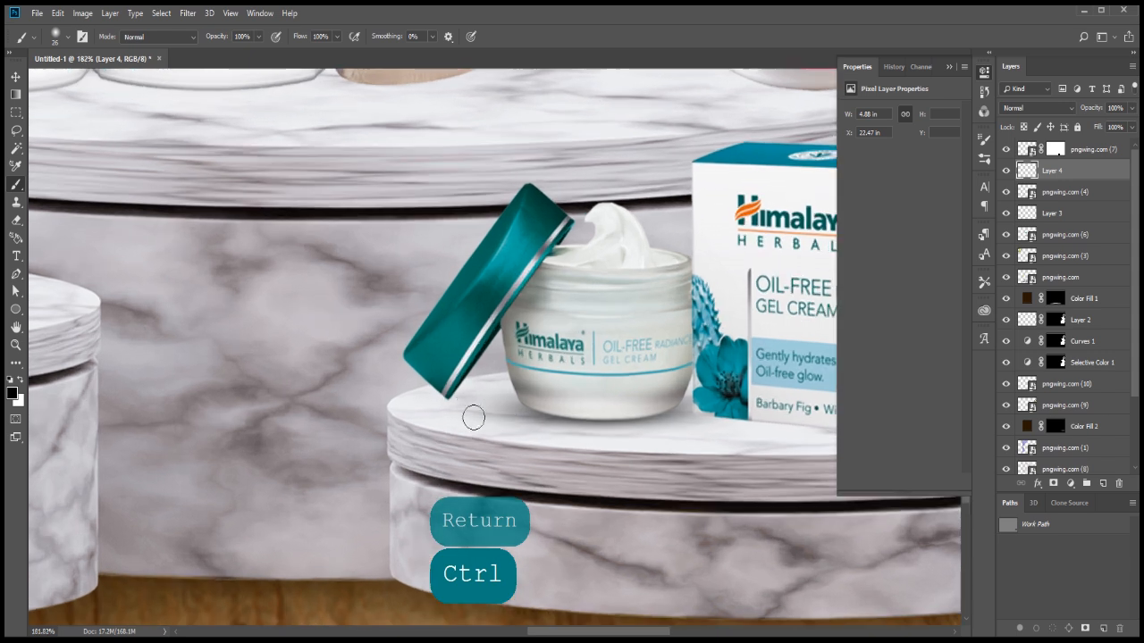
{"action": "right_click", "coordinate": [454, 402]}
{"action": "left_click", "coordinate": [524, 434]}
{"action": "key", "text": "Return"}
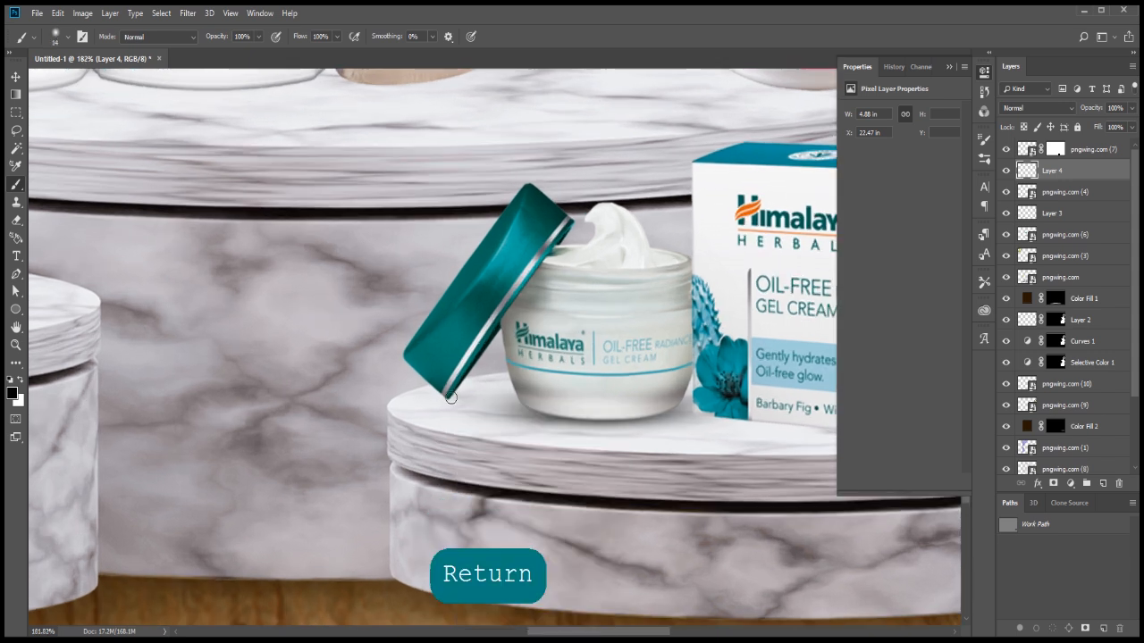
{"action": "key", "text": "ctrl+alt+z"}
{"action": "left_click", "coordinate": [1102, 483]}
{"action": "left_click", "coordinate": [447, 396]}
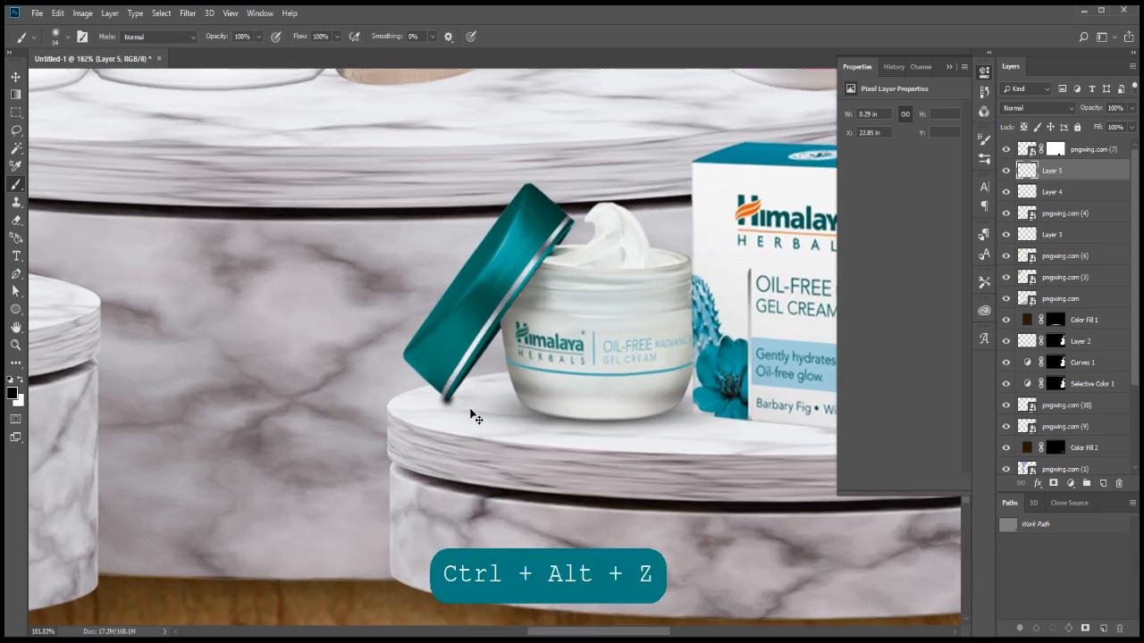
Step: Stretch the spot under the lid horizontally to about 2.74 in wide and nudge it vertically against the lid's tip
{"action": "key", "text": "ctrl+t"}
{"action": "left_click_drag", "start_coordinate": [458, 399], "coordinate": [559, 398]}
{"action": "key", "text": "Up"}
{"action": "key", "text": "Up"}
{"action": "key", "text": "Up"}
{"action": "key", "text": "Down"}
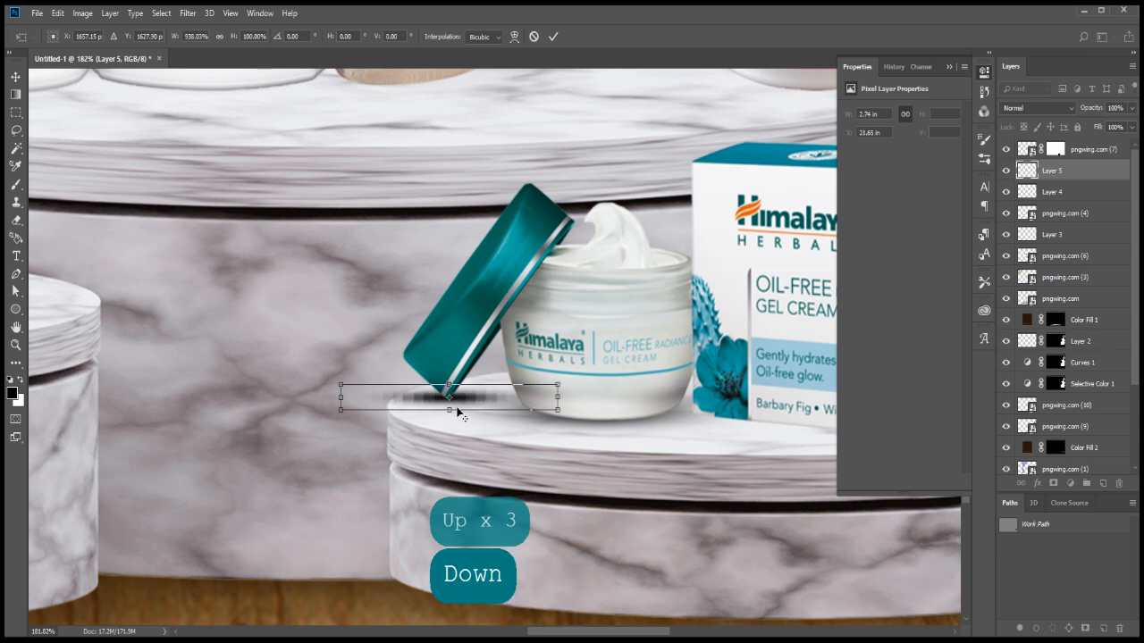
{"action": "key", "text": "Return"}
Step: Reshape the lid's stretched shadow with a transform and nudge it down and slightly left beneath the lid's lower edge
{"action": "key", "text": "ctrl+t"}
{"action": "left_click_drag", "start_coordinate": [449, 403], "coordinate": [486, 396]}
{"action": "key", "text": "Down"}
{"action": "key", "text": "Down"}
{"action": "key", "text": "Down"}
{"action": "key", "text": "Left"}
{"action": "key", "text": "Return"}
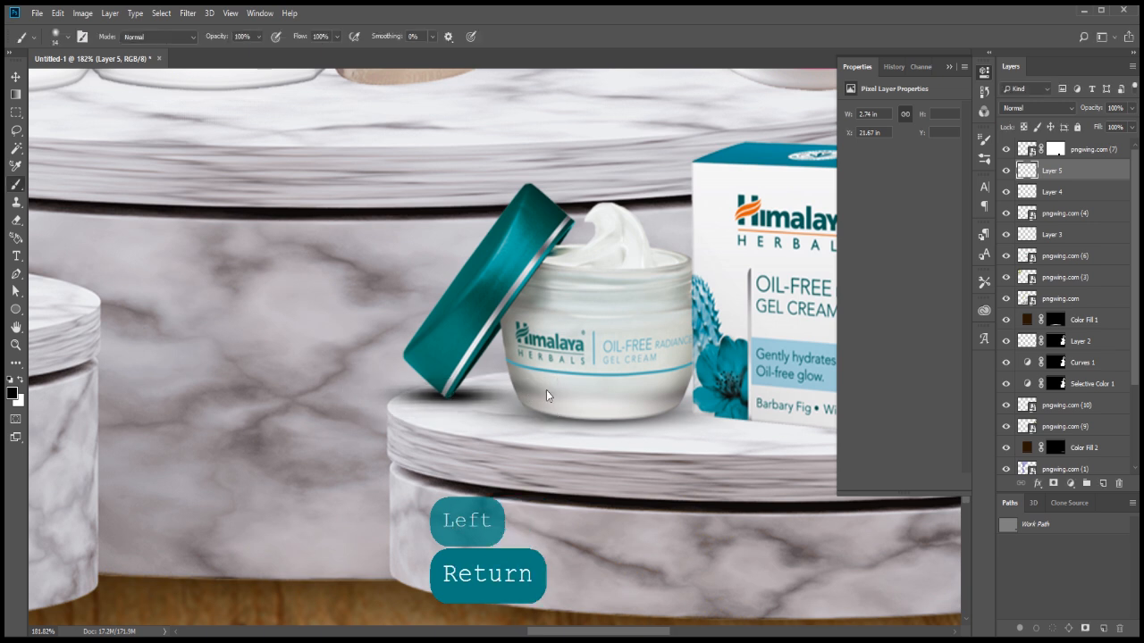
Step: Add a layer mask to the lid's shadow and fade it with a size 45 black brush at 30% opacity
{"action": "left_click", "coordinate": [1054, 483]}
{"action": "key", "text": "b"}
{"action": "key", "text": "bracketright"}
{"action": "key", "text": "bracketright"}
{"action": "key", "text": "bracketright"}
{"action": "key", "text": "bracketright"}
{"action": "key", "text": "bracketright"}
{"action": "key", "text": "bracketright"}
{"action": "key", "text": "bracketright"}
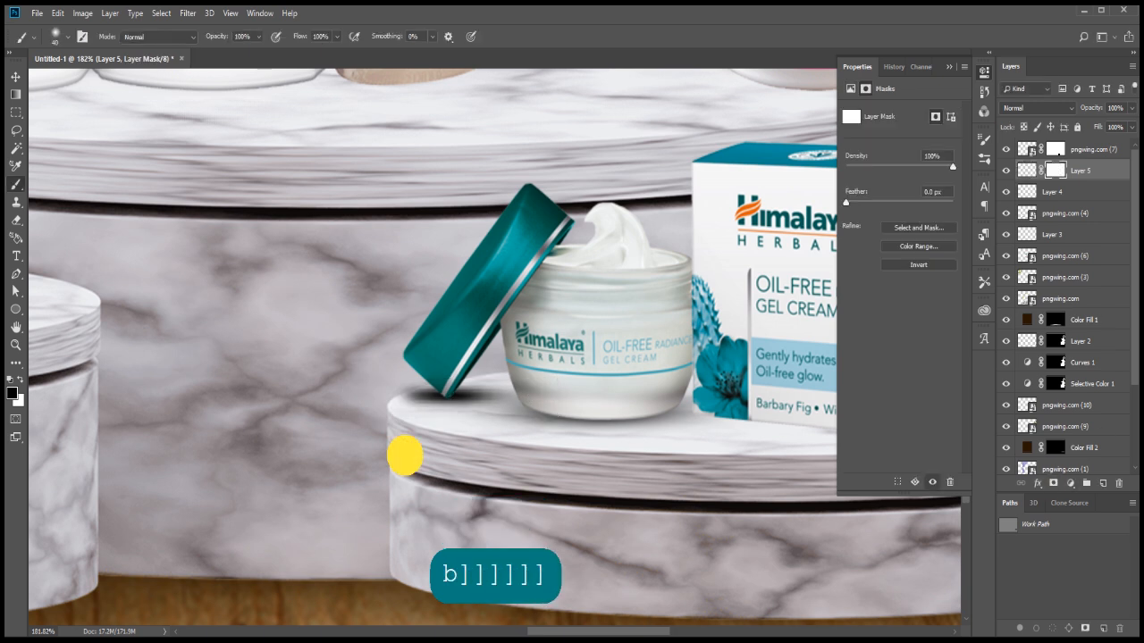
{"action": "key", "text": "bracketright"}
{"action": "key", "text": "3"}
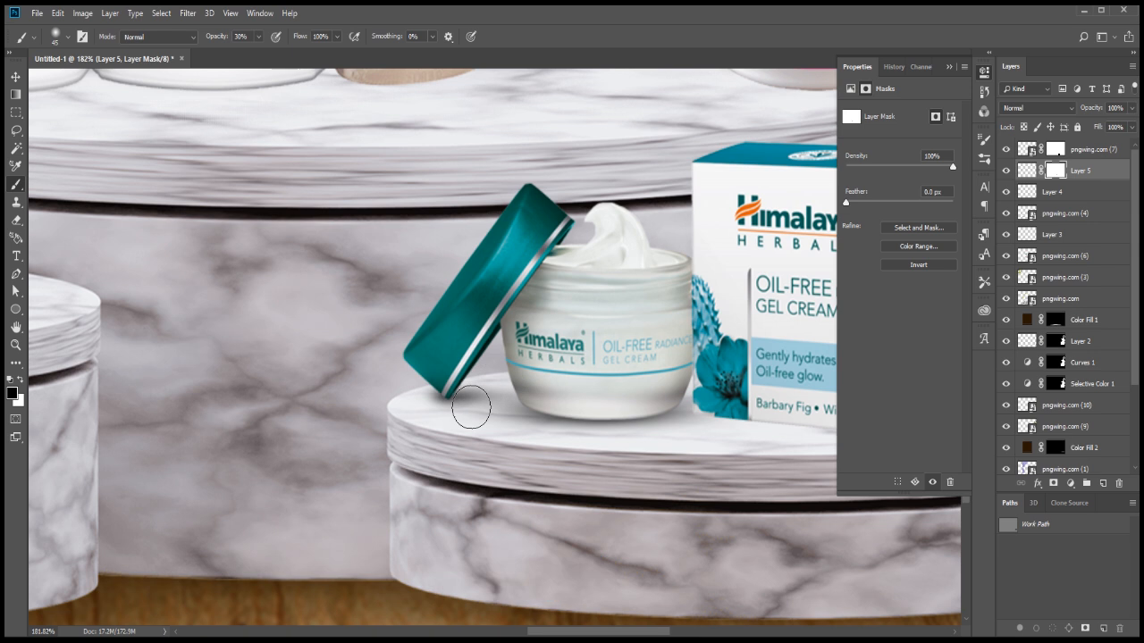
{"action": "left_click", "coordinate": [438, 462]}
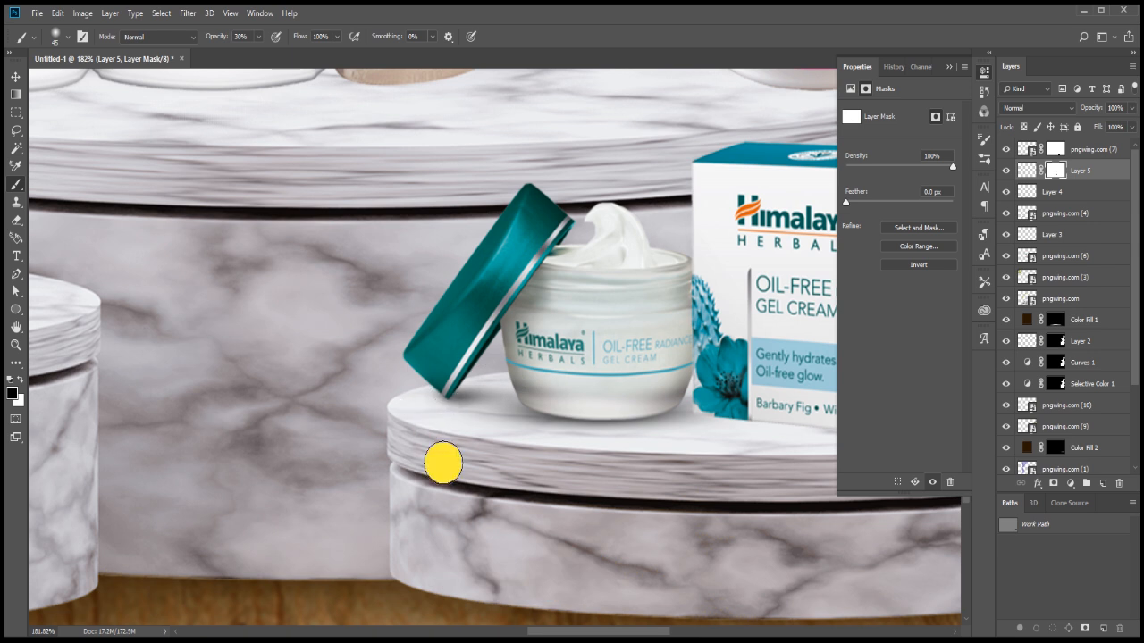
Step: Outline the area between the lid's tip and the jar with a Pen path and fill it black on a new layer
{"action": "left_click", "coordinate": [17, 272]}
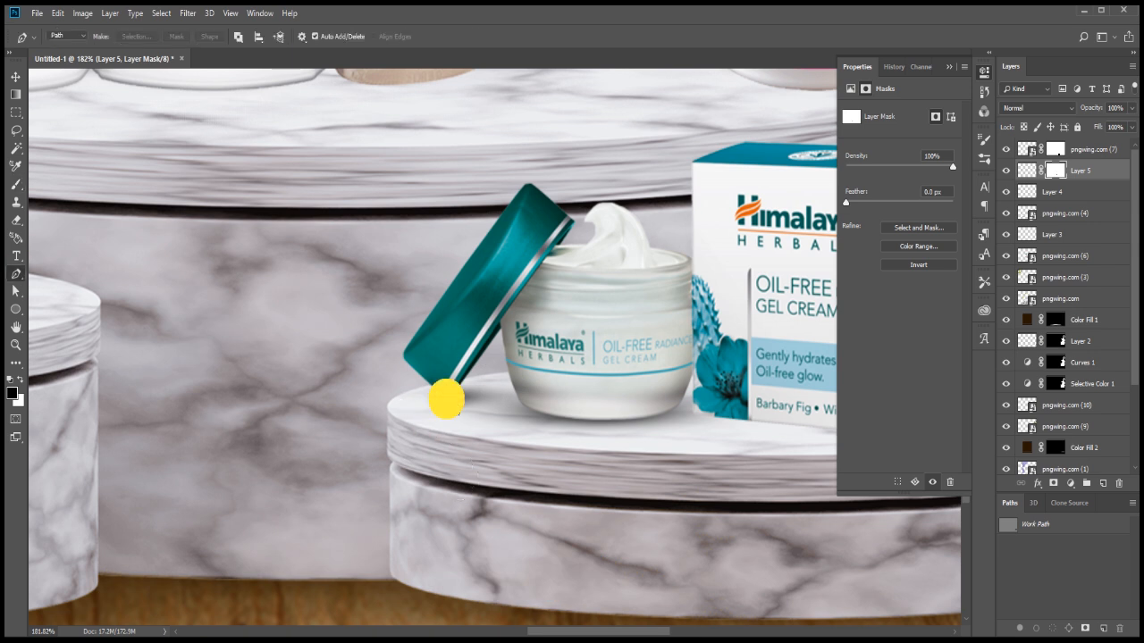
{"action": "left_click", "coordinate": [445, 399]}
{"action": "left_click_drag", "start_coordinate": [540, 409], "coordinate": [599, 408]}
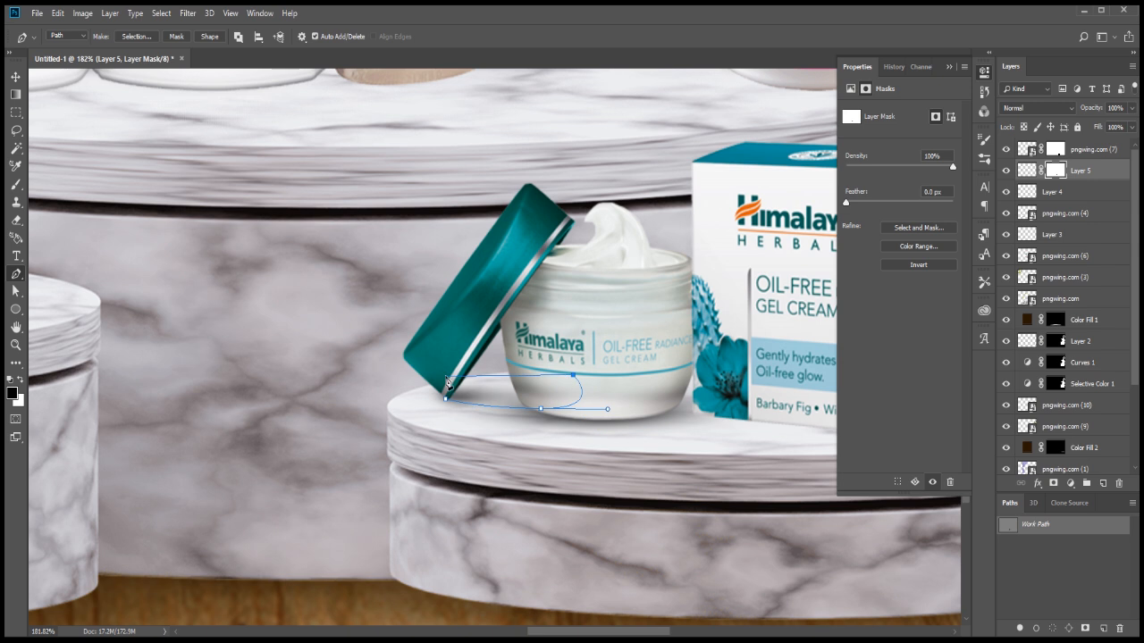
{"action": "key", "text": "ctrl+Return"}
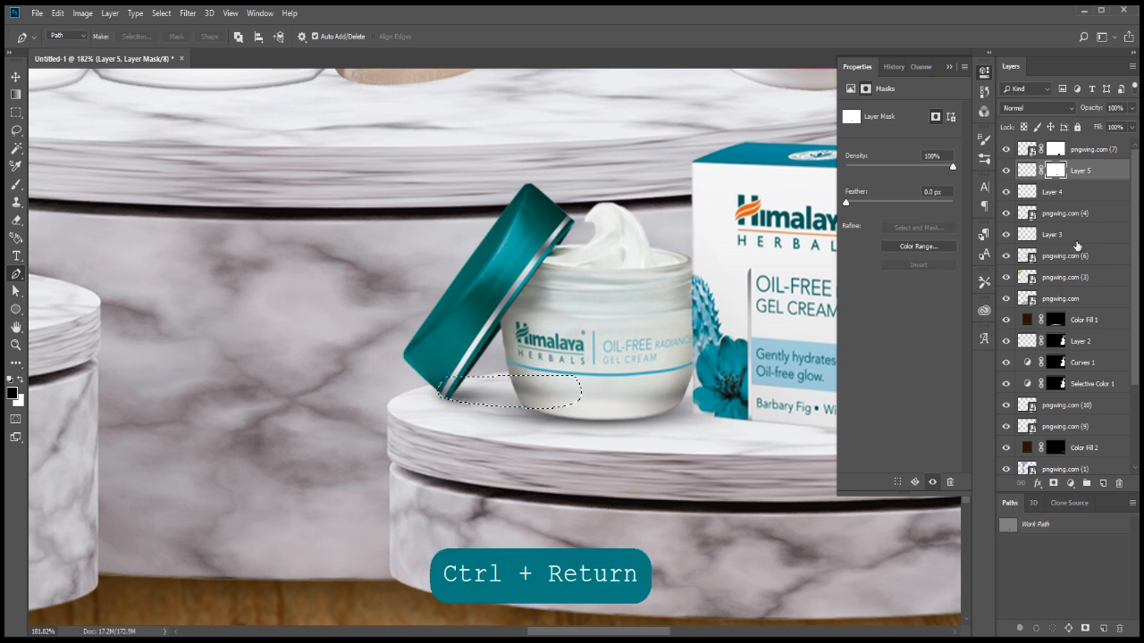
{"action": "left_click", "coordinate": [1105, 484]}
{"action": "key", "text": "alt+BackSpace"}
{"action": "key", "text": "ctrl+d"}
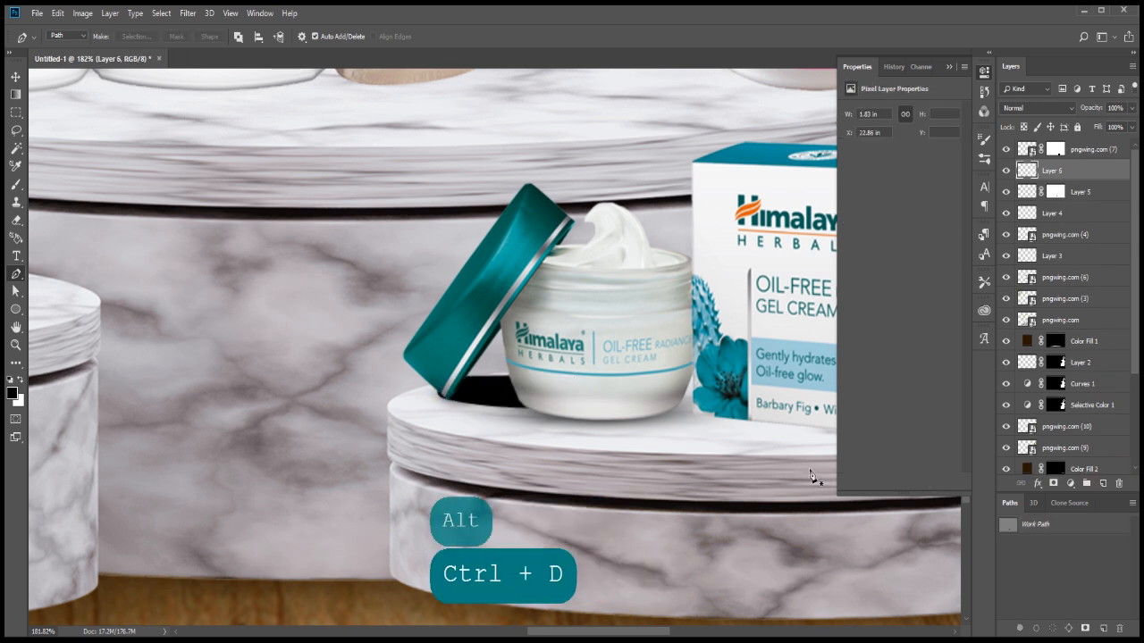
Step: Set the filled shadow layer's opacity to 30% and stretch the shadow slightly downward
{"action": "key", "text": "2"}
{"action": "key", "text": "3"}
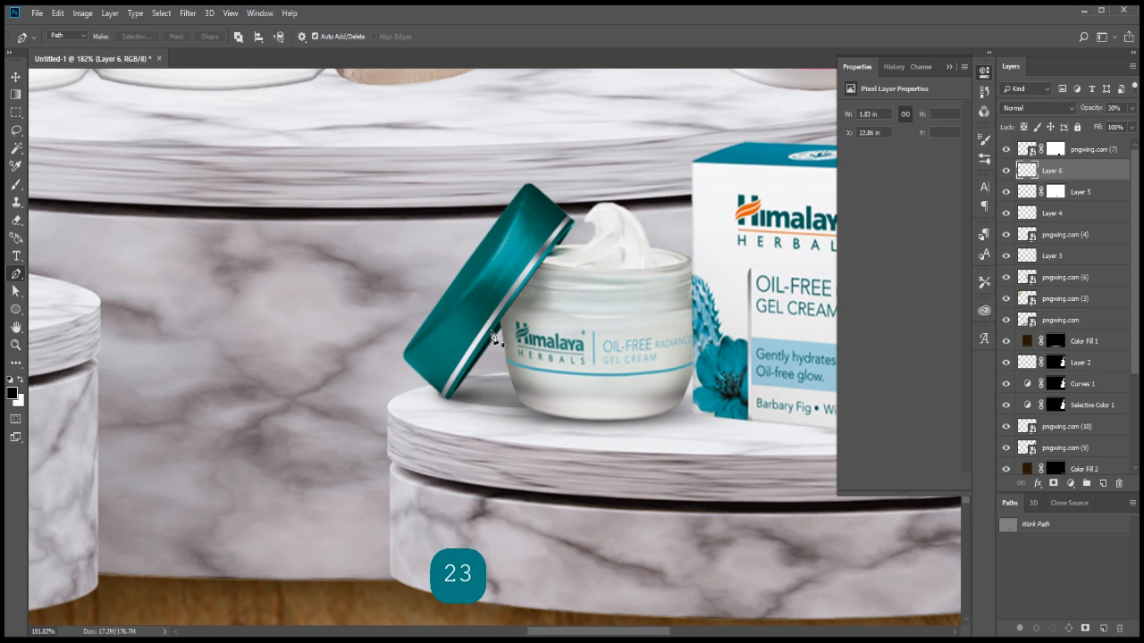
{"action": "key", "text": "ctrl+t"}
{"action": "left_click_drag", "start_coordinate": [590, 409], "coordinate": [589, 418]}
{"action": "key", "text": "Return"}
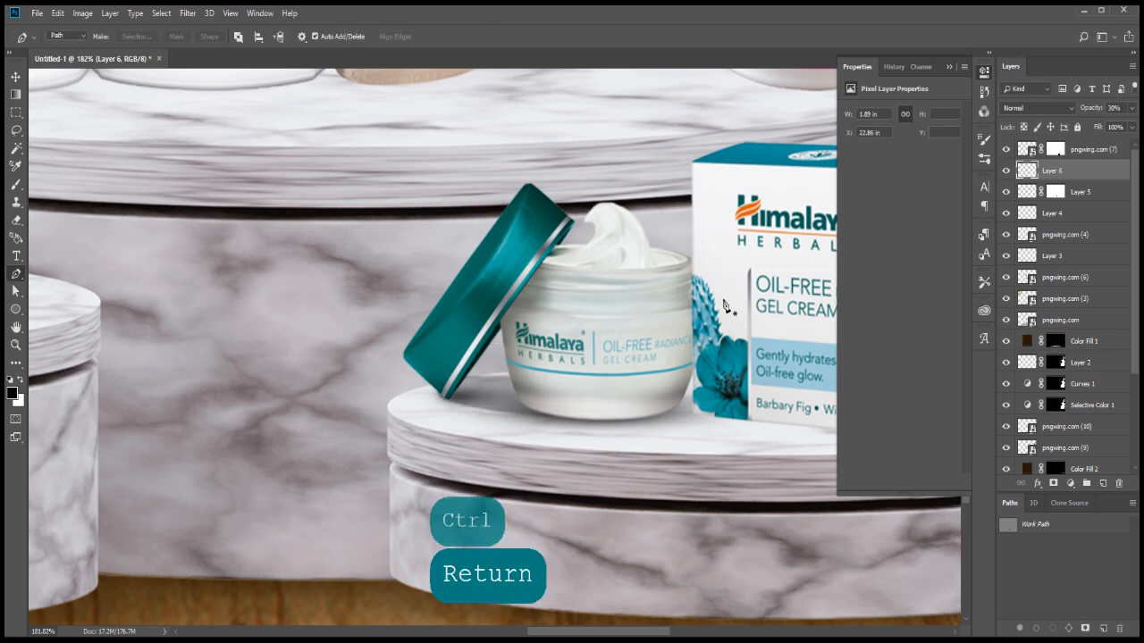
Step: Warp the filled shadow by shifting its upper-left corner slightly so it tucks under the lid
{"action": "key", "text": "ctrl+t"}
{"action": "left_click", "coordinate": [514, 36]}
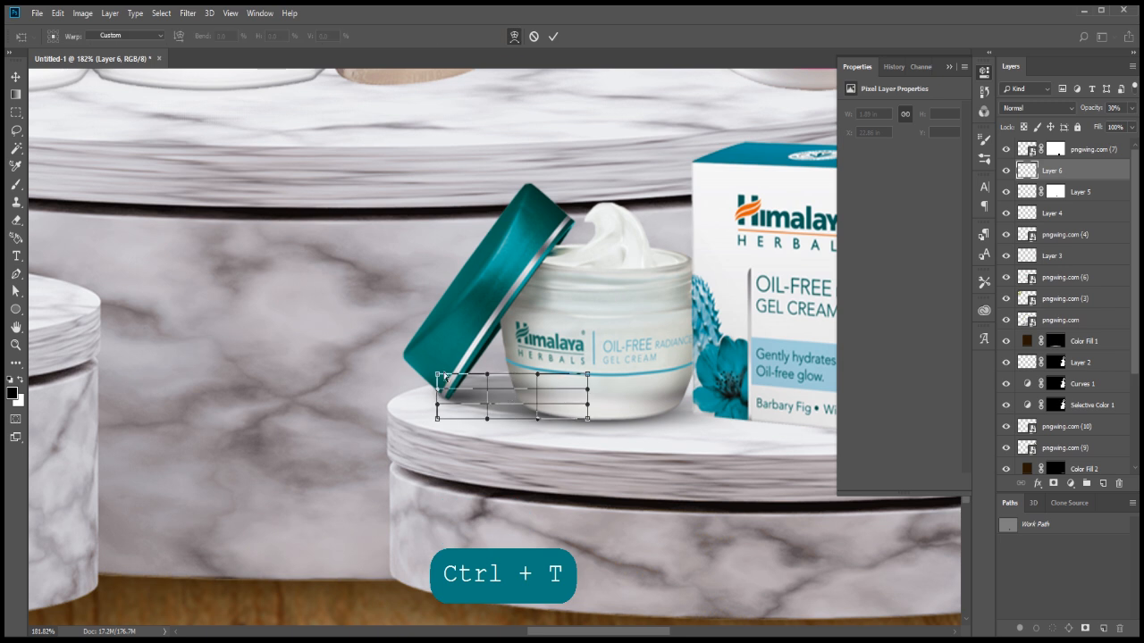
{"action": "left_click_drag", "start_coordinate": [436, 375], "coordinate": [434, 379]}
{"action": "key", "text": "Return"}
{"action": "scroll", "coordinate": [518, 358], "scroll_direction": "down", "scroll_amount": 3}
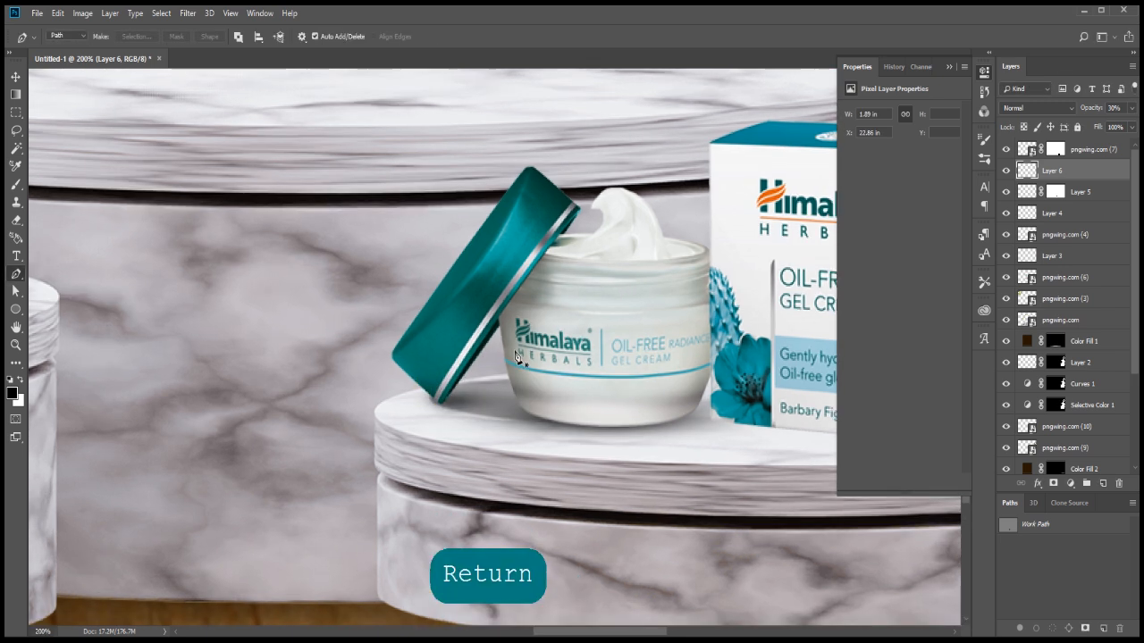
Step: Try the filled shadow at 20% opacity and return it to 30%
{"action": "scroll", "coordinate": [519, 357], "scroll_direction": "down", "scroll_amount": 2}
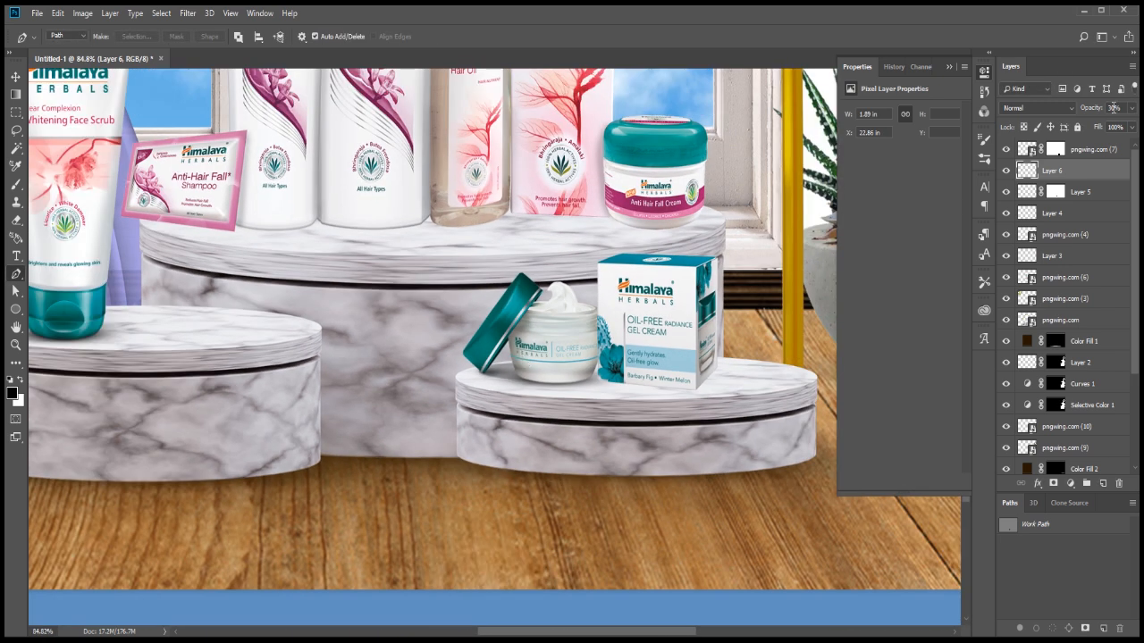
{"action": "type", "text": "2"}
{"action": "key", "text": "Return"}
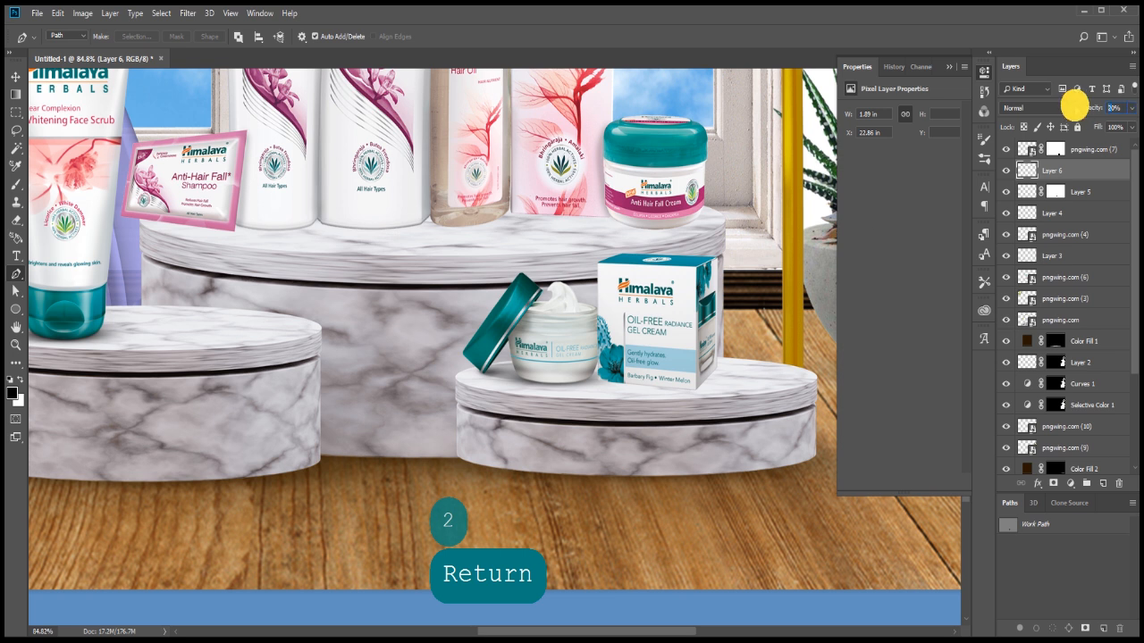
{"action": "type", "text": "3"}
{"action": "key", "text": "Return"}
Step: Add a new layer and draw a closed Pen path along the bottom edges of the gel cream box
{"action": "scroll", "coordinate": [723, 371], "scroll_direction": "up", "scroll_amount": 3}
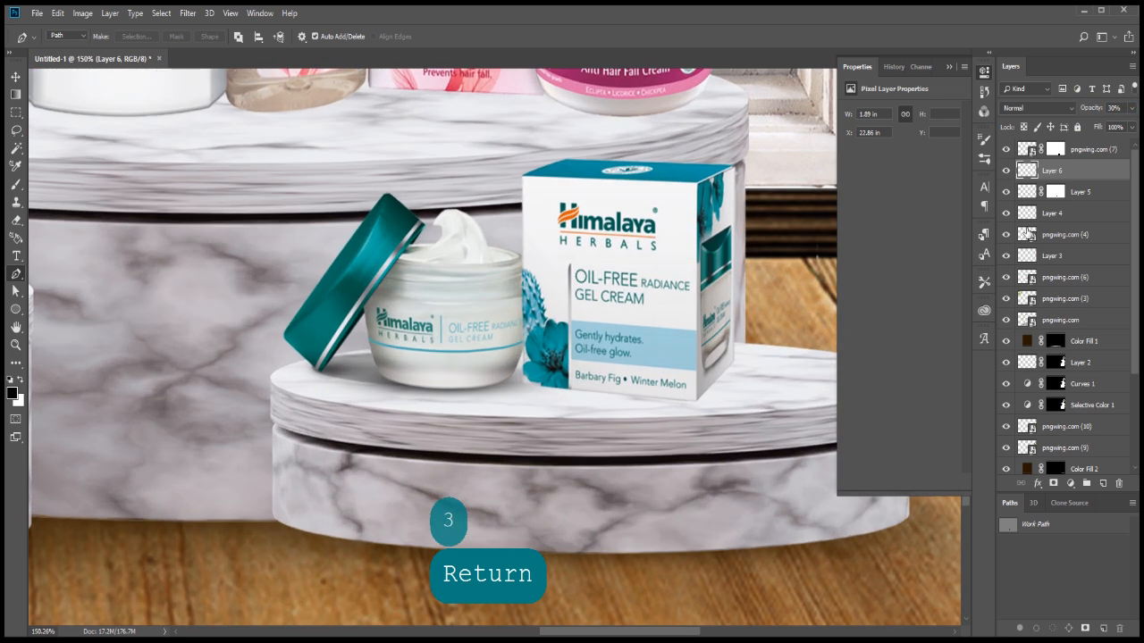
{"action": "left_click", "coordinate": [1102, 483]}
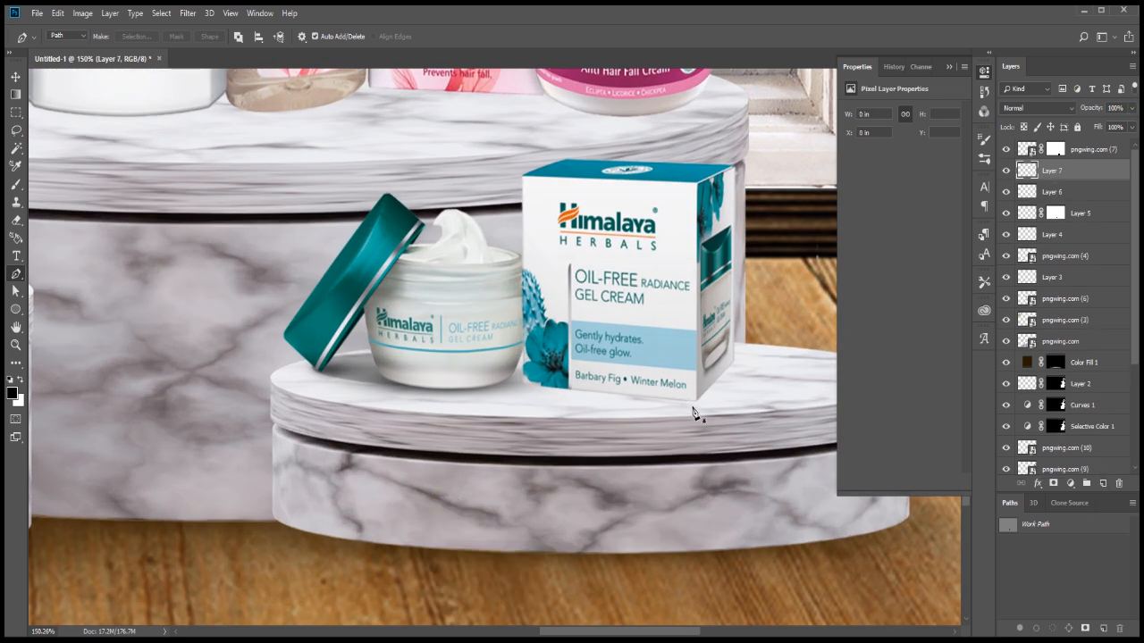
{"action": "left_click", "coordinate": [530, 390]}
{"action": "key", "text": "Down"}
{"action": "key", "text": "Down"}
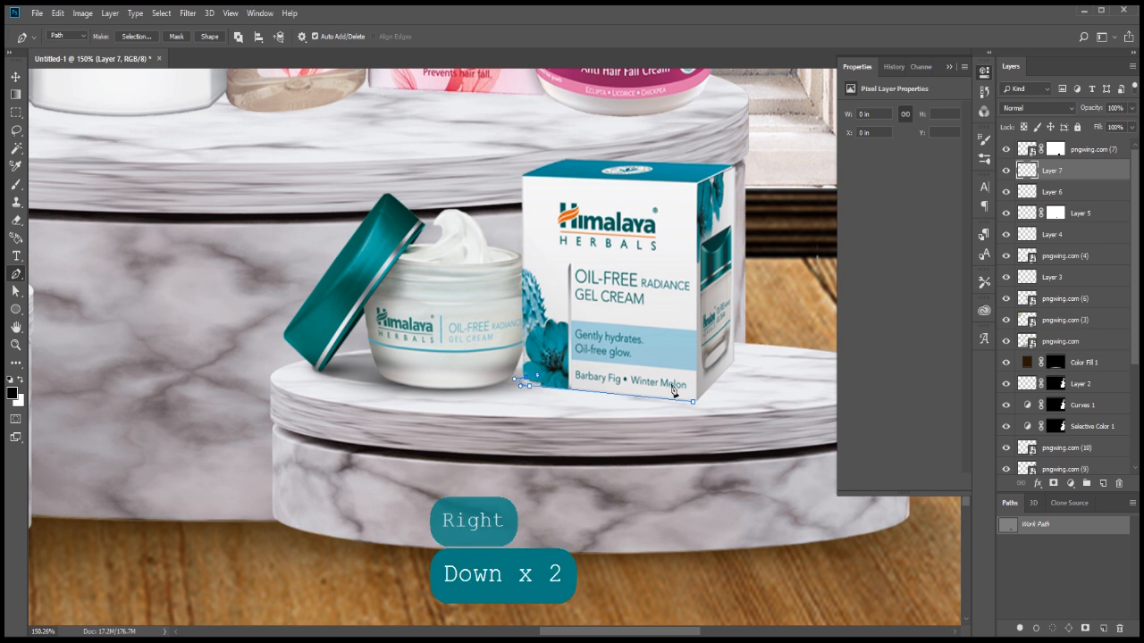
{"action": "key", "text": "Up"}
{"action": "key", "text": "Up"}
{"action": "key", "text": "Down"}
{"action": "key", "text": "Down"}
{"action": "key", "text": "Down"}
{"action": "key", "text": "Down"}
{"action": "key", "text": "Down"}
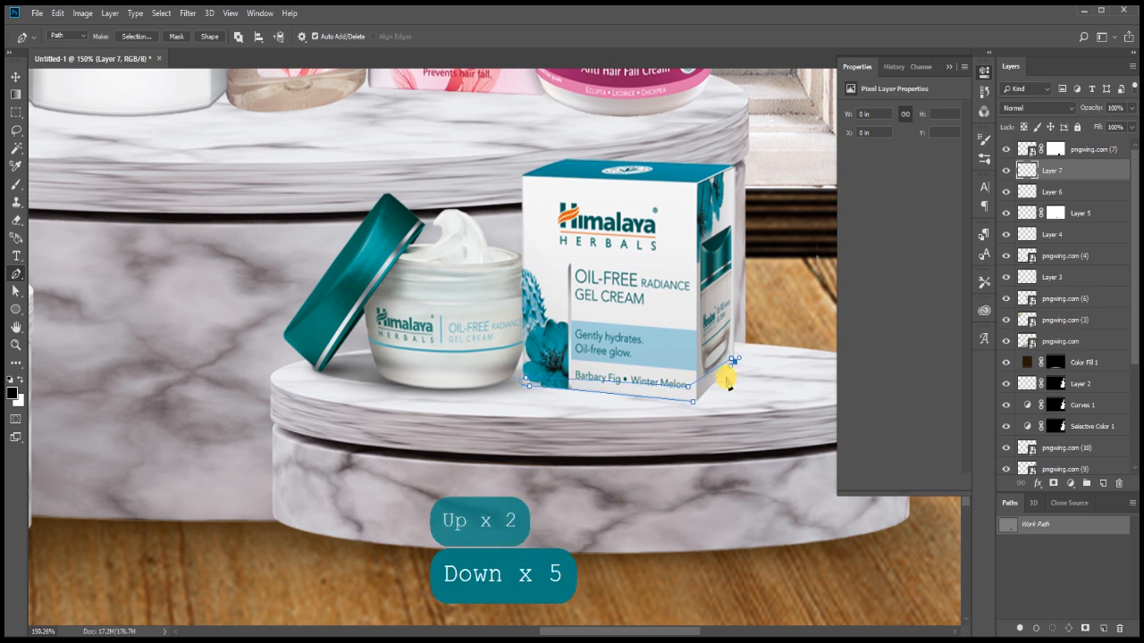
Step: Turn the box path into a selection, fill it black on another new layer, and nudge the fill down
{"action": "key", "text": "ctrl+Return"}
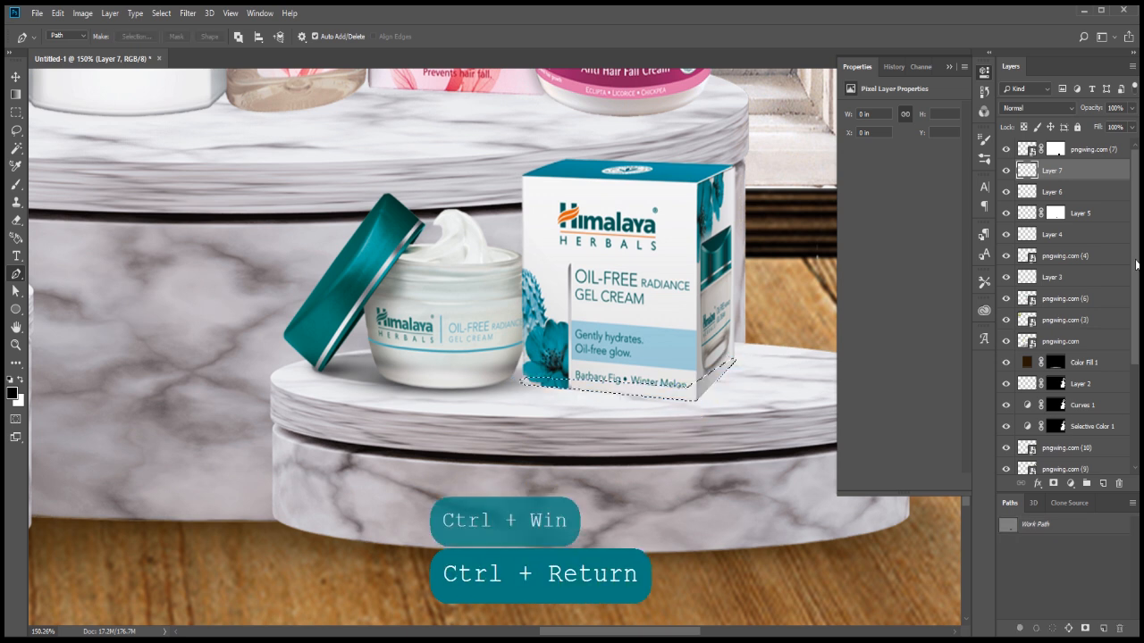
{"action": "left_click", "coordinate": [1102, 483]}
{"action": "key", "text": "alt+BackSpace"}
{"action": "key", "text": "ctrl+d"}
{"action": "key", "text": "v"}
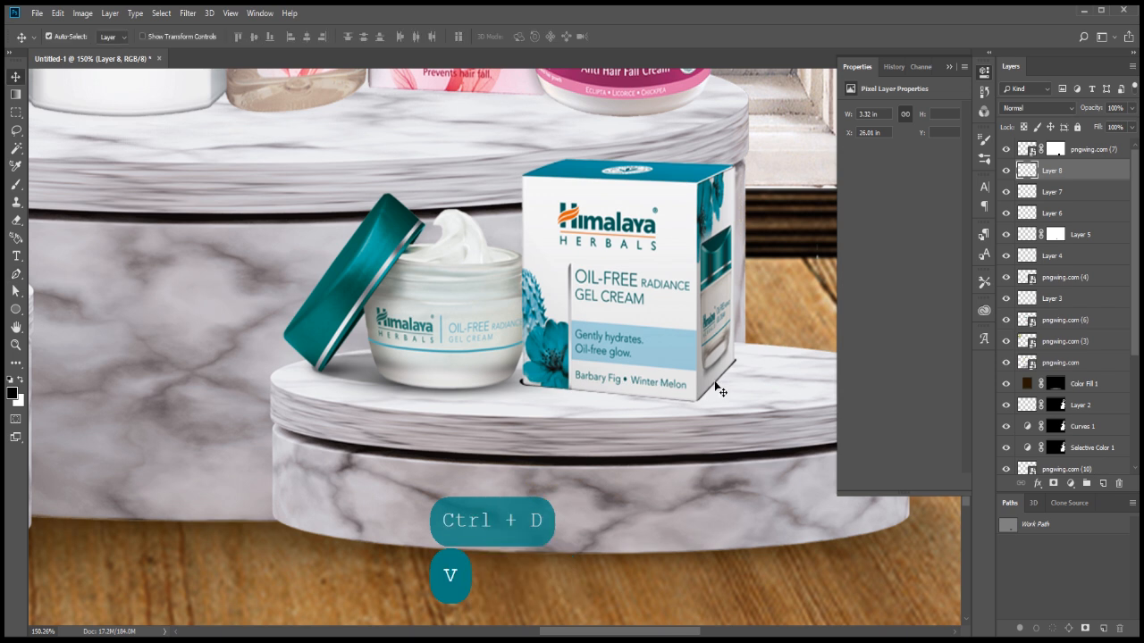
{"action": "key", "text": "Down"}
Step: Smudge the ends of the box's shadow with a size 21 brush at 50% strength and lower its opacity to 38%
{"action": "mouse_move", "coordinate": [16, 363]}
{"action": "left_mouse_down"}
{"action": "mouse_move", "coordinate": [69, 614]}
{"action": "mouse_move", "coordinate": [69, 601]}
{"action": "left_mouse_up"}
{"action": "key", "text": "space"}
{"action": "left_click", "coordinate": [529, 382], "text": "ctrl"}
{"action": "right_click", "coordinate": [519, 381]}
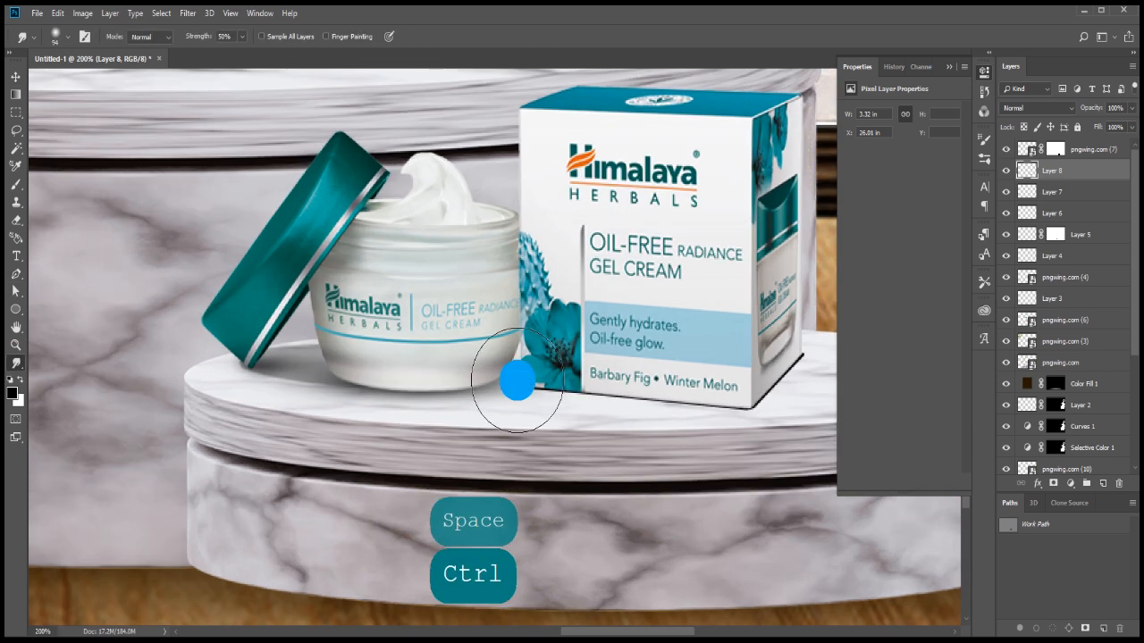
{"action": "left_click", "coordinate": [590, 410]}
{"action": "left_click", "coordinate": [513, 381]}
{"action": "left_click_drag", "start_coordinate": [511, 382], "coordinate": [515, 385]}
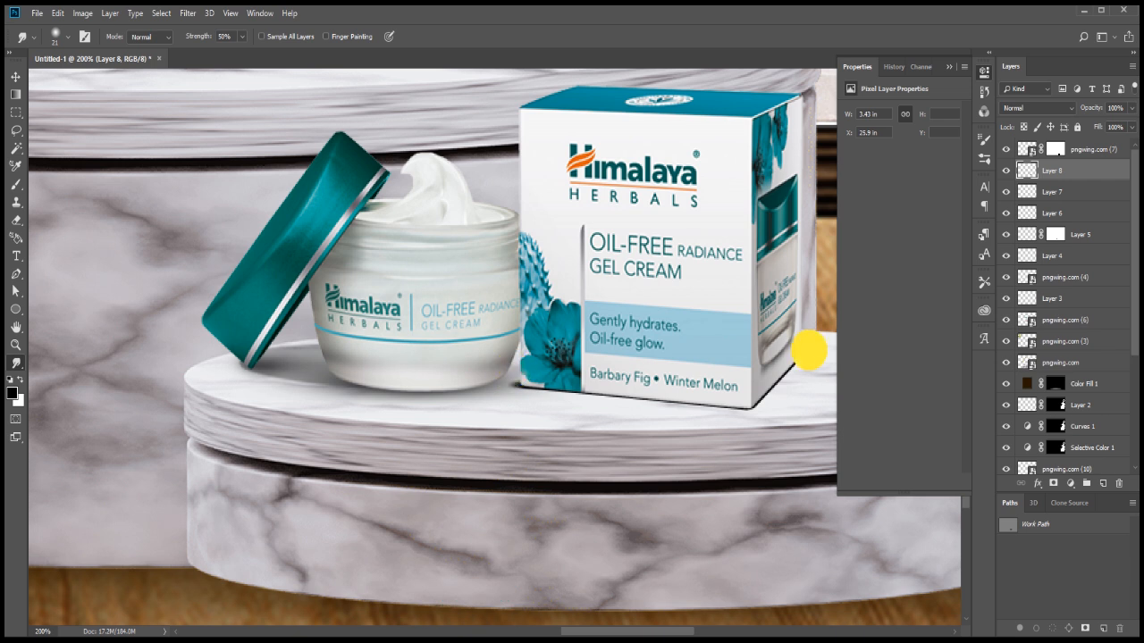
{"action": "left_click_drag", "start_coordinate": [1084, 108], "coordinate": [1055, 107]}
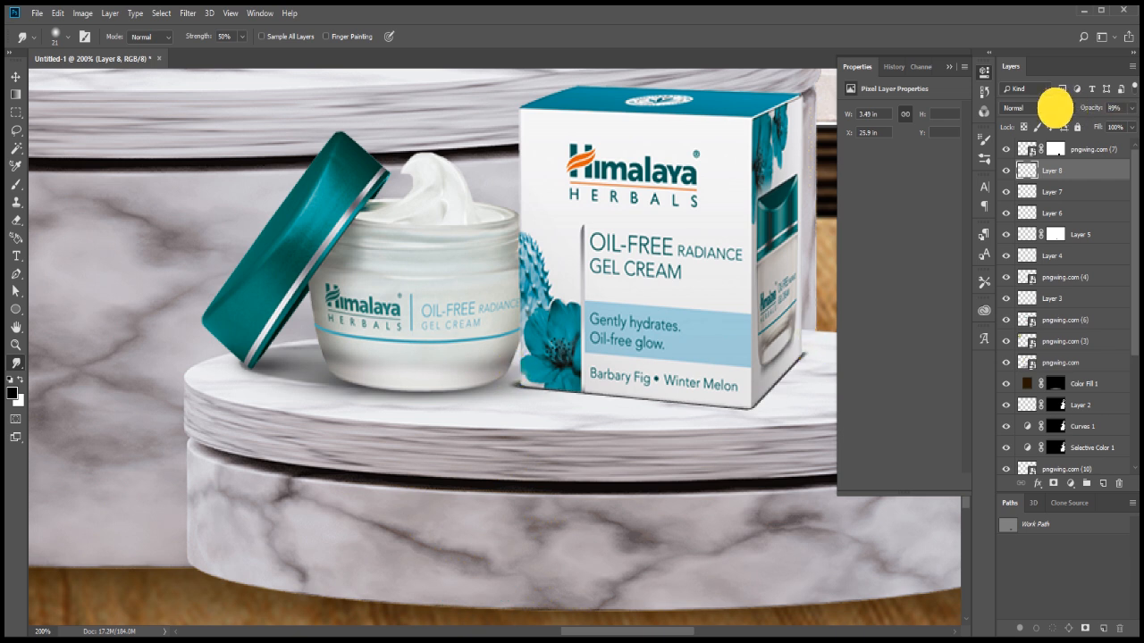
Step: Duplicate the box's shadow layer and apply a Gaussian Blur with a 10-pixel radius to the copy
{"action": "key", "text": "ctrl+j"}
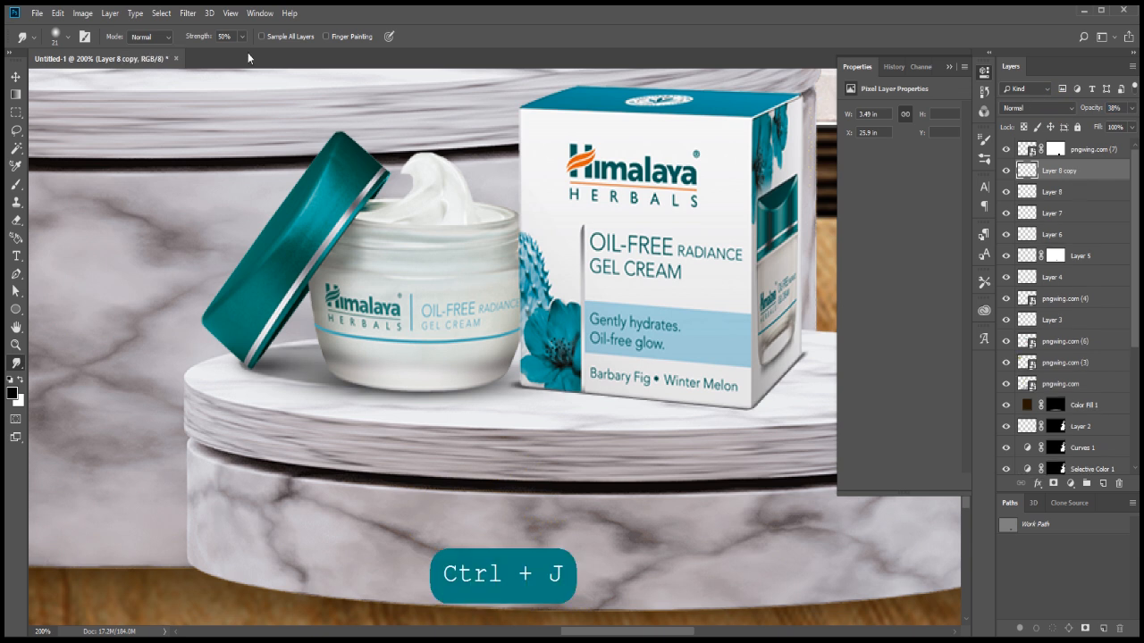
{"action": "left_click", "coordinate": [188, 12]}
{"action": "mouse_move", "coordinate": [276, 173]}
{"action": "left_click", "coordinate": [379, 231]}
{"action": "type", "text": "15"}
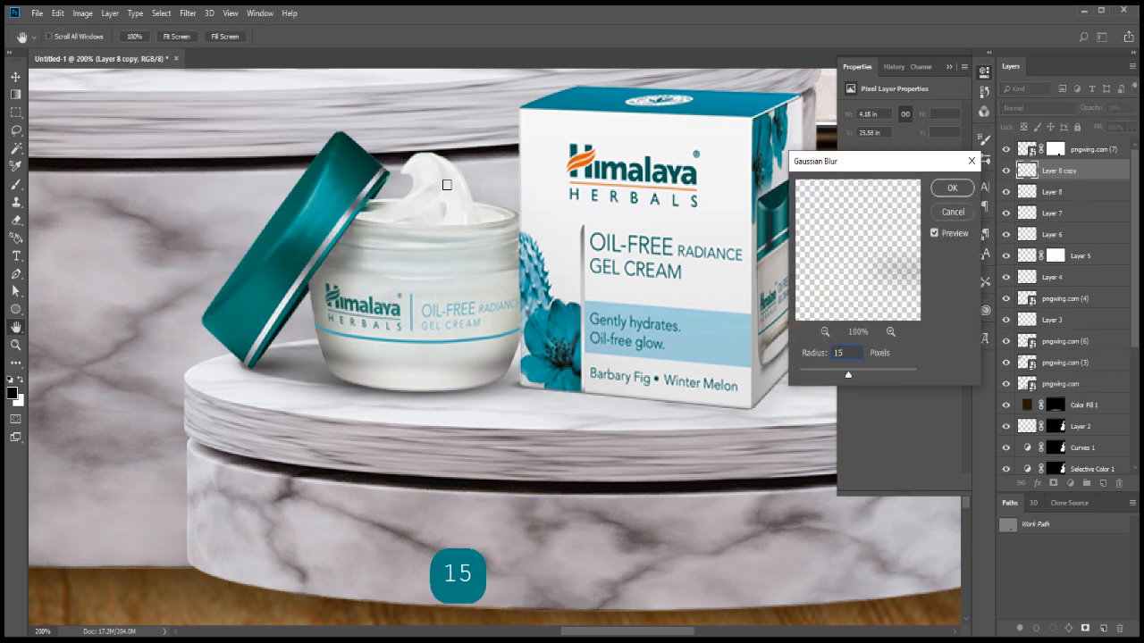
{"action": "type", "text": "10"}
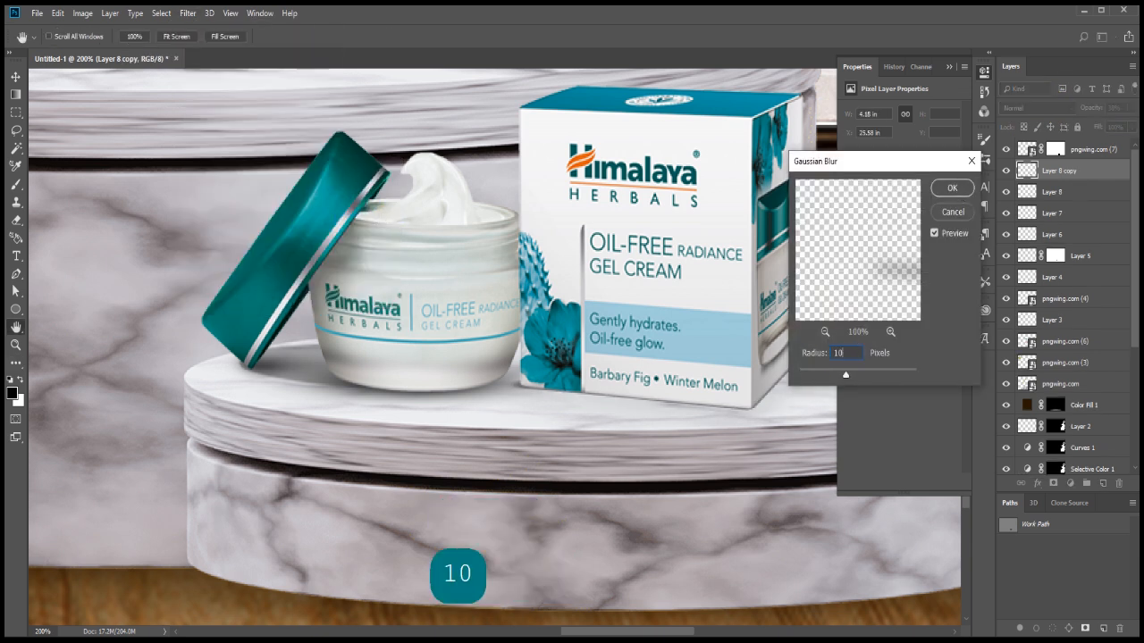
{"action": "key", "text": "Return"}
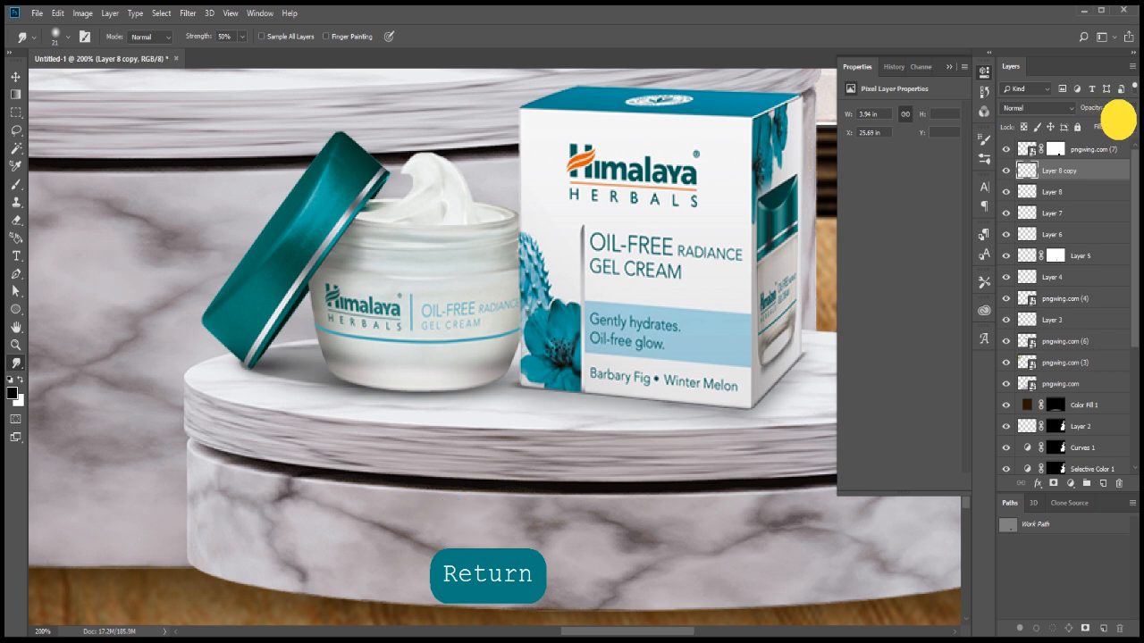
Step: Adjust the opacity of the sharper box shadow layer beneath the blurred copy
{"action": "left_click", "coordinate": [1086, 192]}
{"action": "left_click", "coordinate": [1091, 107]}
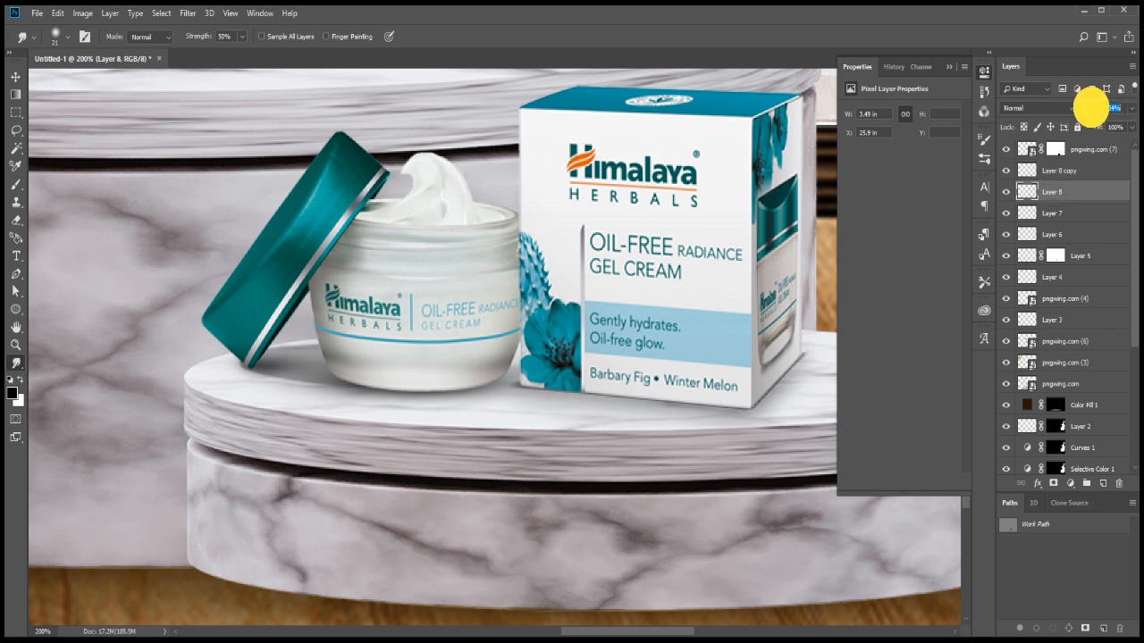
{"action": "scroll", "coordinate": [622, 306], "scroll_direction": "down", "scroll_amount": 3}
{"action": "left_click", "coordinate": [1095, 217]}
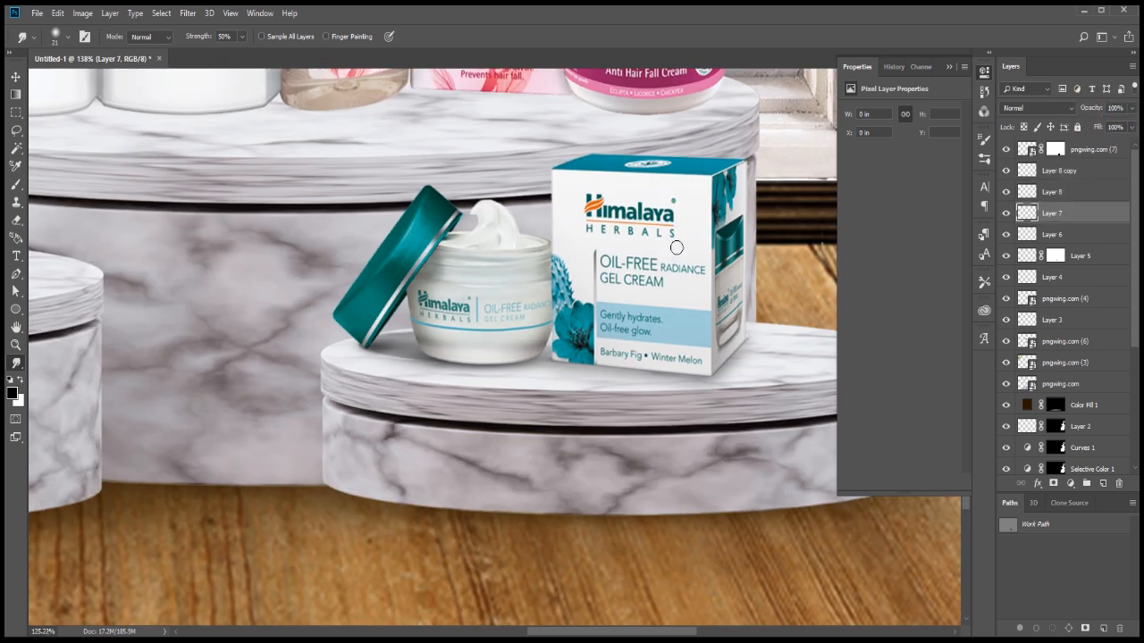
Step: Add a new empty layer directly above the pngwing.com (3) layer
{"action": "scroll", "coordinate": [674, 247], "scroll_direction": "down", "scroll_amount": 4}
{"action": "scroll", "coordinate": [555, 359], "scroll_direction": "up", "scroll_amount": 2}
{"action": "scroll", "coordinate": [219, 393], "scroll_direction": "up", "scroll_amount": 3}
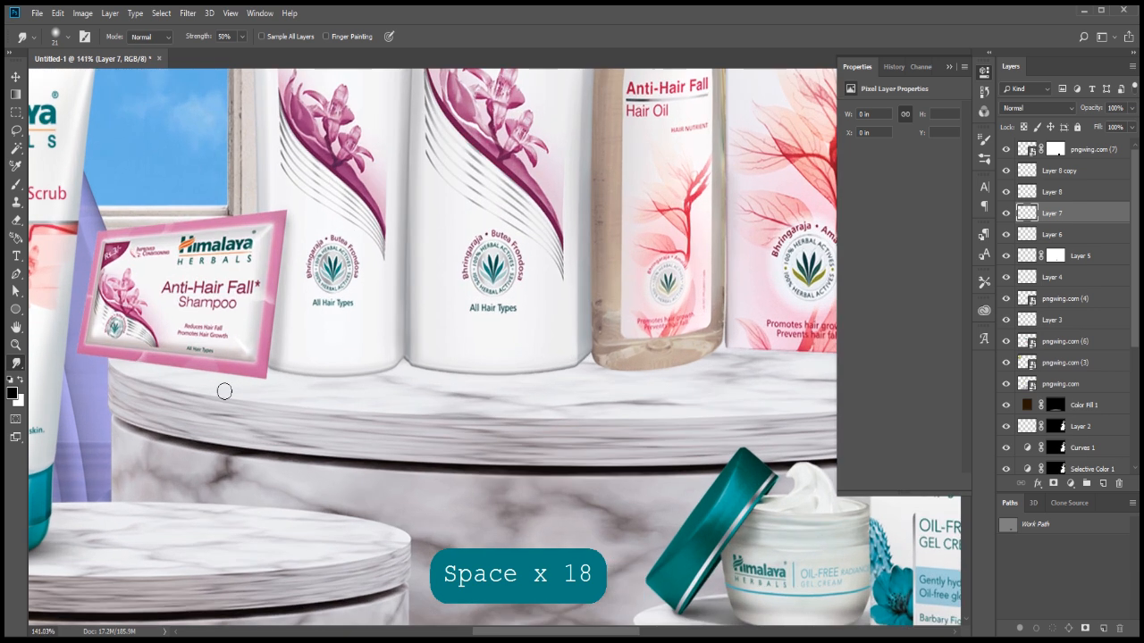
{"action": "key", "text": "v"}
{"action": "left_click", "coordinate": [319, 340]}
{"action": "left_click", "coordinate": [1082, 366]}
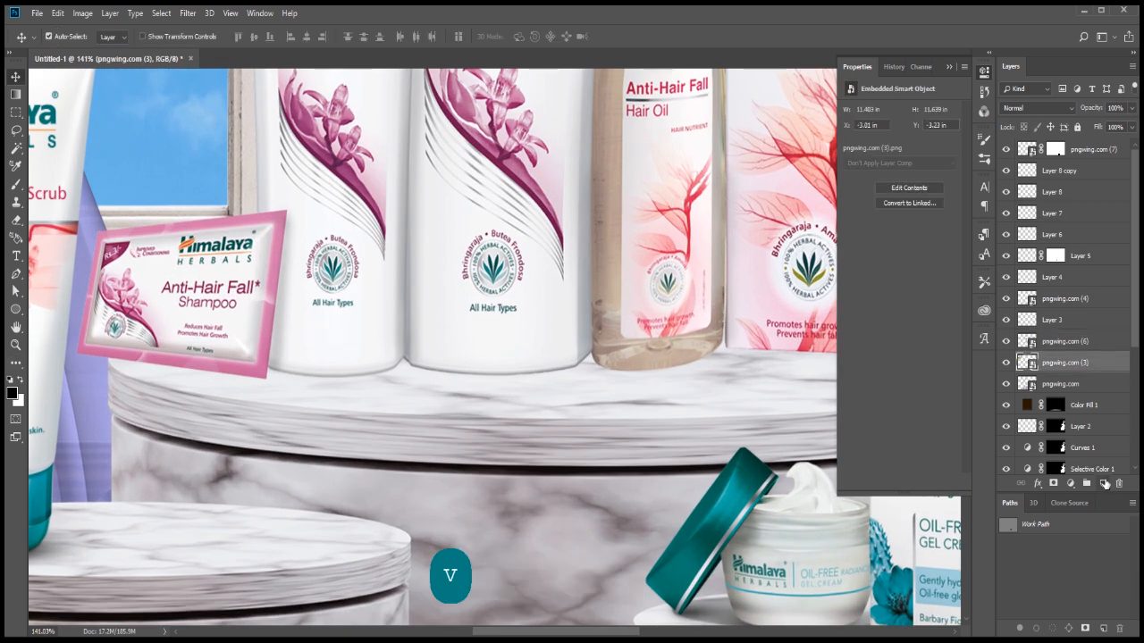
{"action": "left_click", "coordinate": [1103, 483]}
Step: Draw a thin closed Pen path along the lower edge of the pink Anti-Hair Fall shampoo sachet
{"action": "scroll", "coordinate": [253, 397], "scroll_direction": "up", "scroll_amount": 2}
{"action": "scroll", "coordinate": [252, 402], "scroll_direction": "up", "scroll_amount": 1}
{"action": "left_click", "coordinate": [15, 275]}
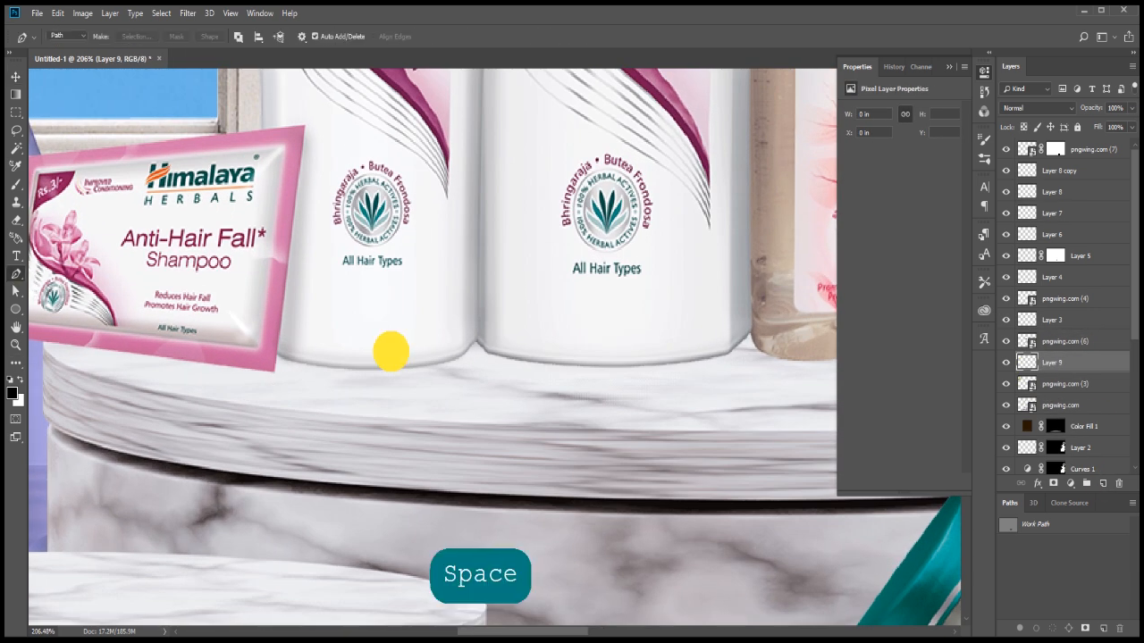
{"action": "key", "text": "space"}
{"action": "left_click_drag", "start_coordinate": [270, 381], "coordinate": [458, 382]}
{"action": "left_click", "coordinate": [230, 347]}
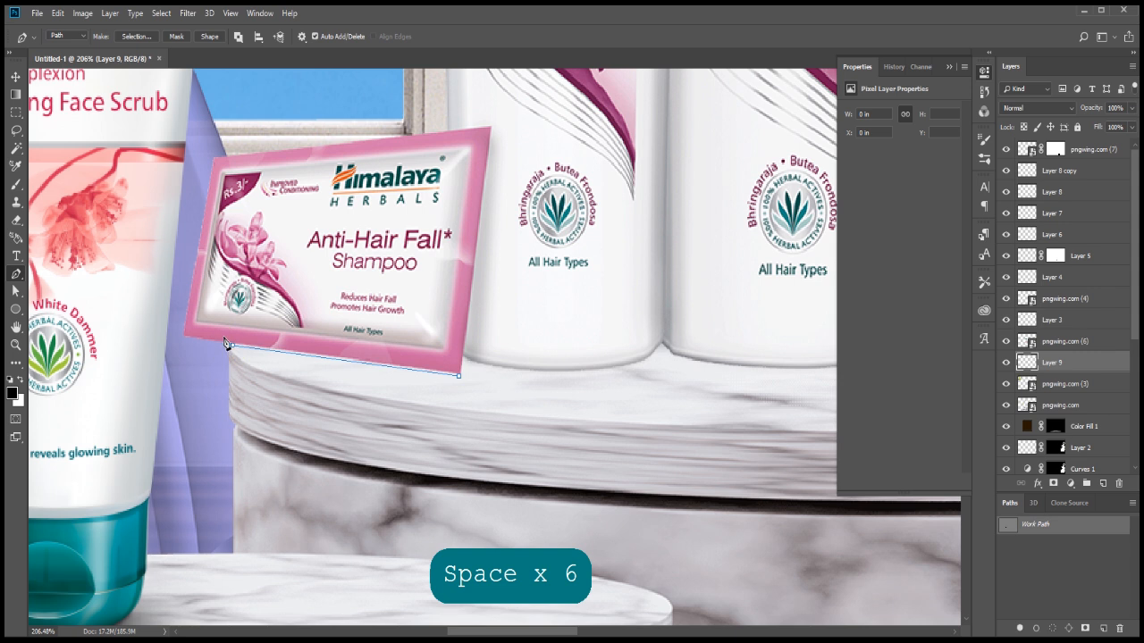
{"action": "left_click", "coordinate": [214, 337]}
{"action": "key", "text": "Right"}
{"action": "key", "text": "Down"}
{"action": "left_click", "coordinate": [451, 374]}
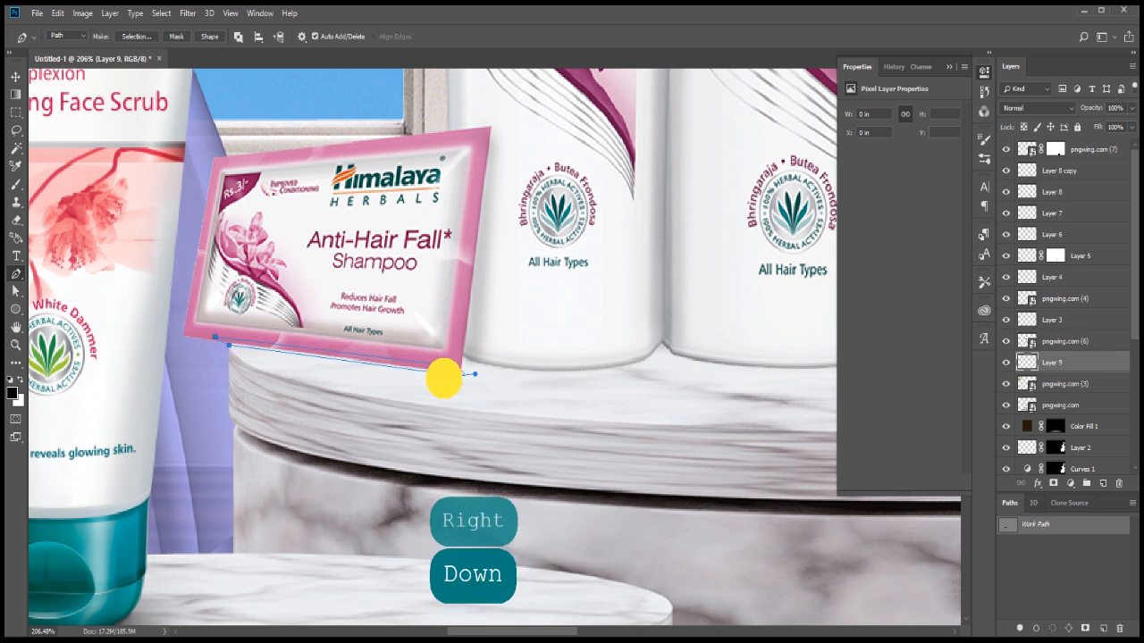
Step: Convert the sachet path to a selection, fill it with black and deselect
{"action": "key", "text": "ctrl+Return"}
{"action": "key", "text": "alt+BackSpace"}
{"action": "key", "text": "ctrl+d"}
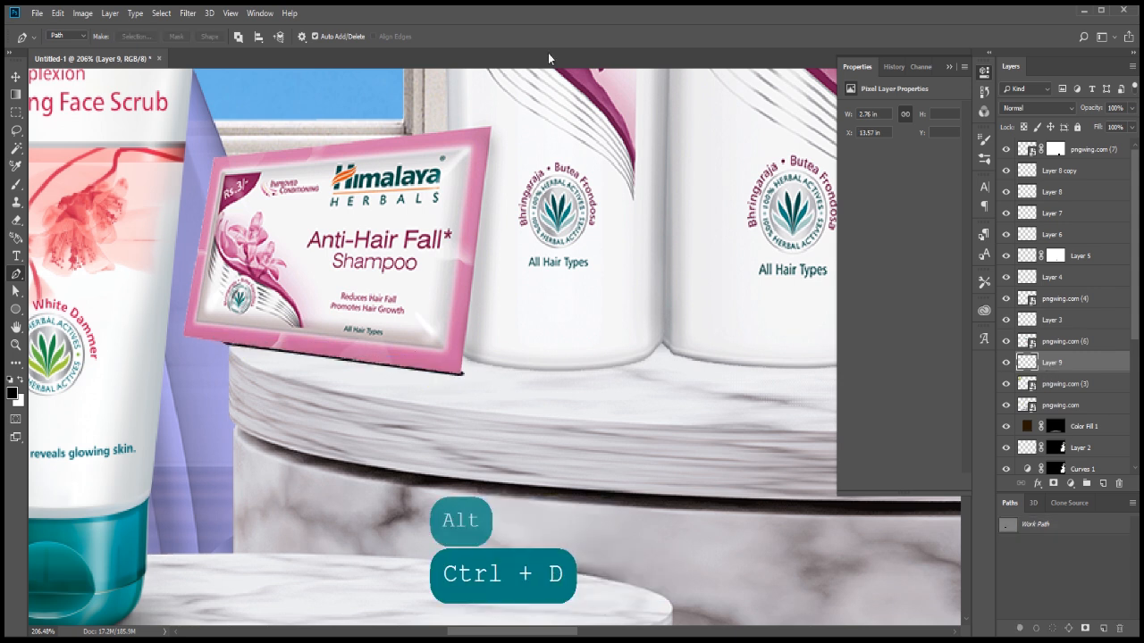
Step: Apply a Motion Blur at a -15° angle with a shortened distance to the sachet's black shadow strip
{"action": "left_click", "coordinate": [186, 12]}
{"action": "mouse_move", "coordinate": [229, 163]}
{"action": "left_click", "coordinate": [357, 224]}
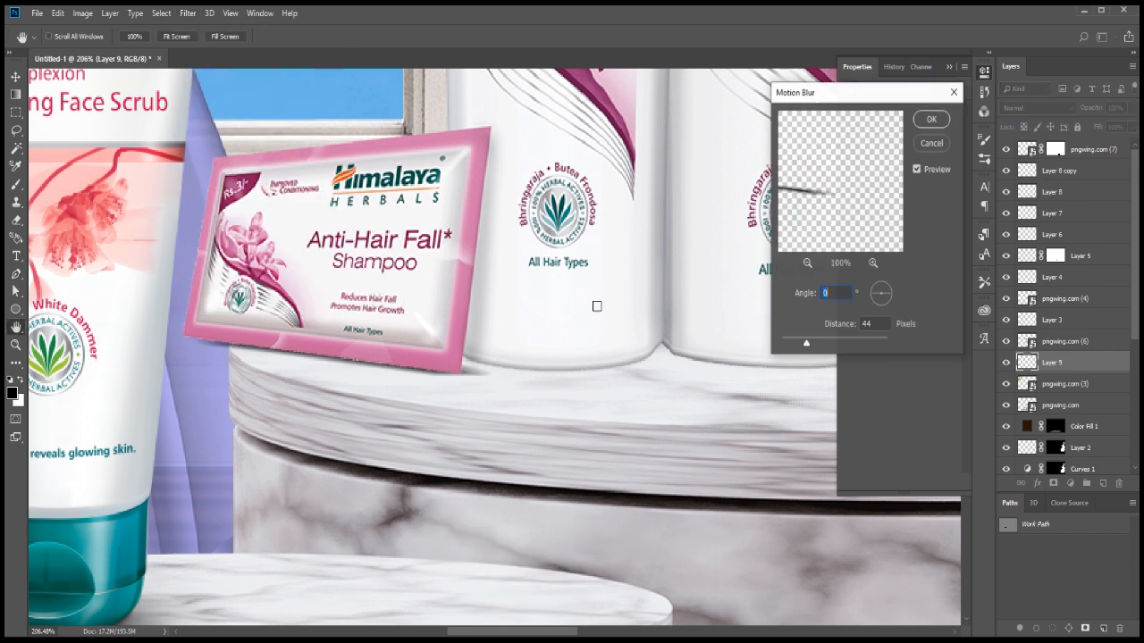
{"action": "left_click", "coordinate": [889, 293]}
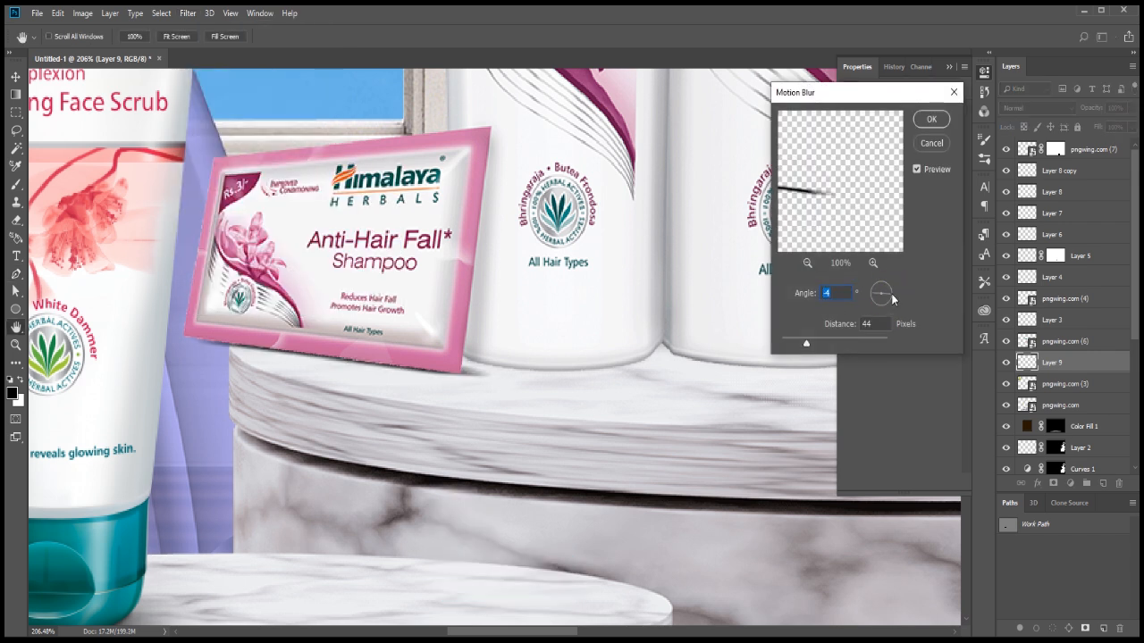
{"action": "left_click", "coordinate": [891, 295]}
{"action": "left_click", "coordinate": [891, 296]}
{"action": "left_click", "coordinate": [892, 296]}
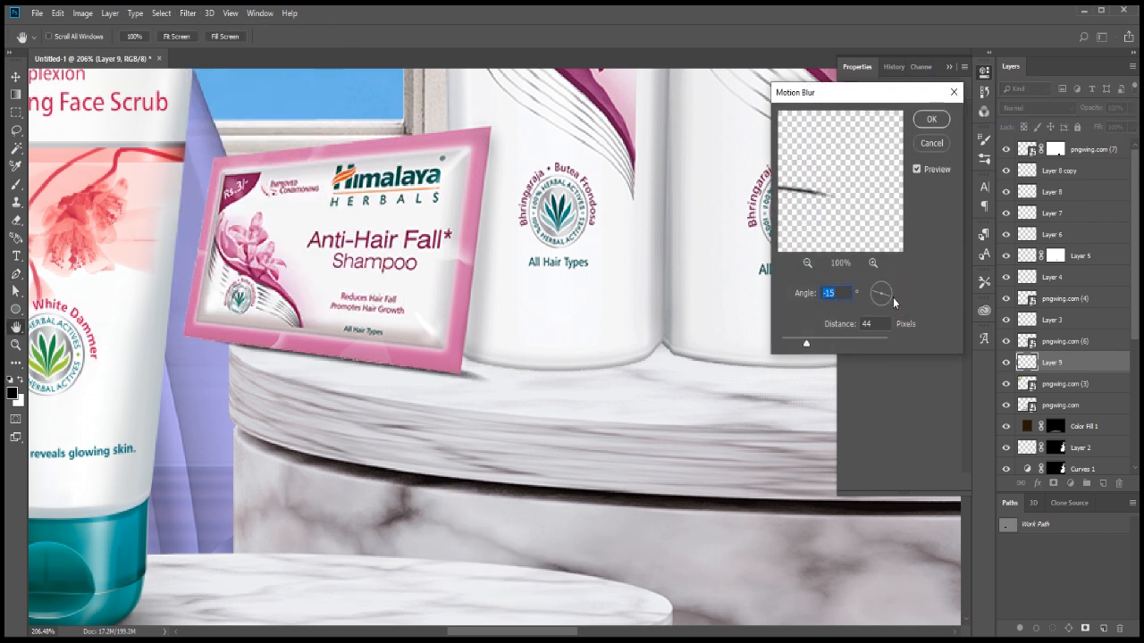
{"action": "left_click_drag", "start_coordinate": [806, 343], "coordinate": [797, 344]}
{"action": "key", "text": "Return"}
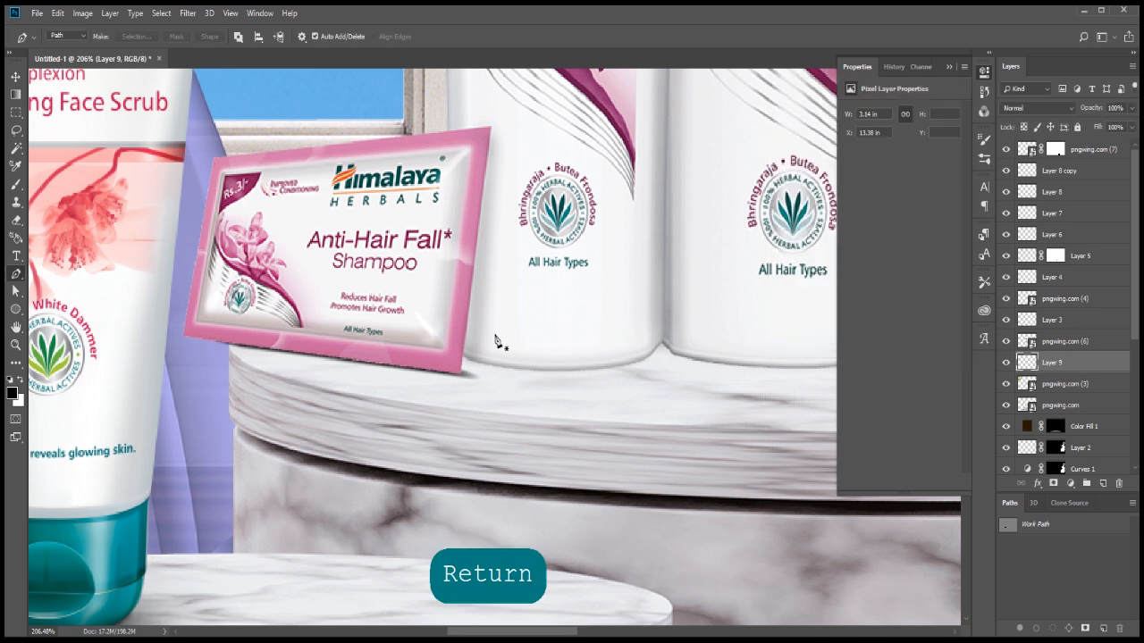
Step: Duplicate the sachet shadow layer and apply a Gaussian Blur with a 5-pixel radius to the copy
{"action": "key", "text": "ctrl+j"}
{"action": "left_click", "coordinate": [187, 13]}
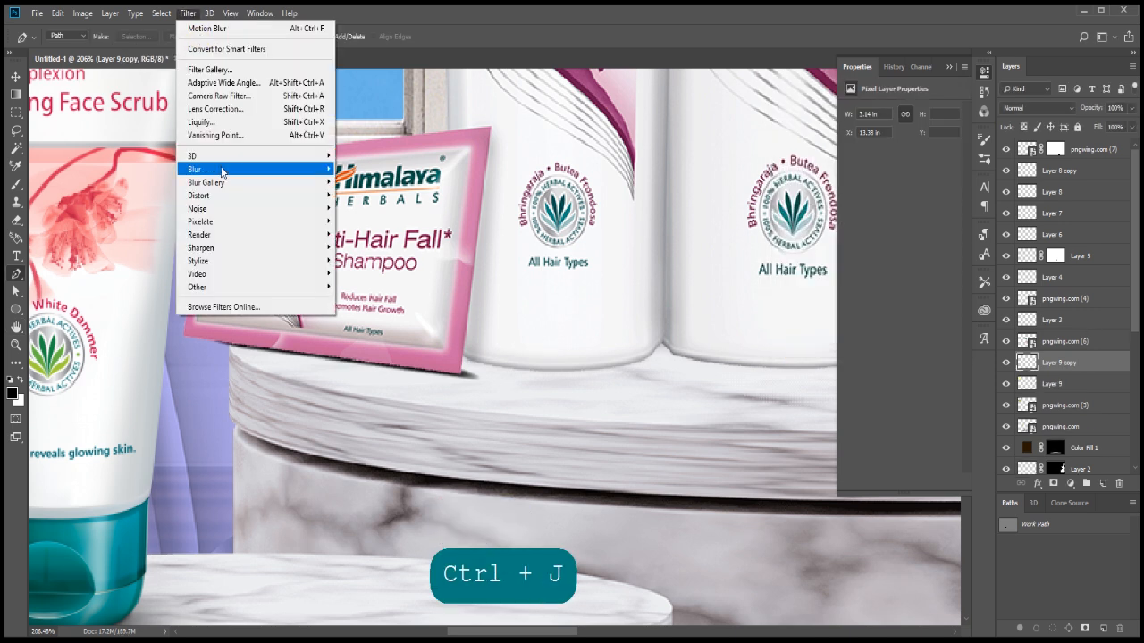
{"action": "mouse_move", "coordinate": [205, 166]}
{"action": "left_click", "coordinate": [438, 254]}
{"action": "type", "text": "5"}
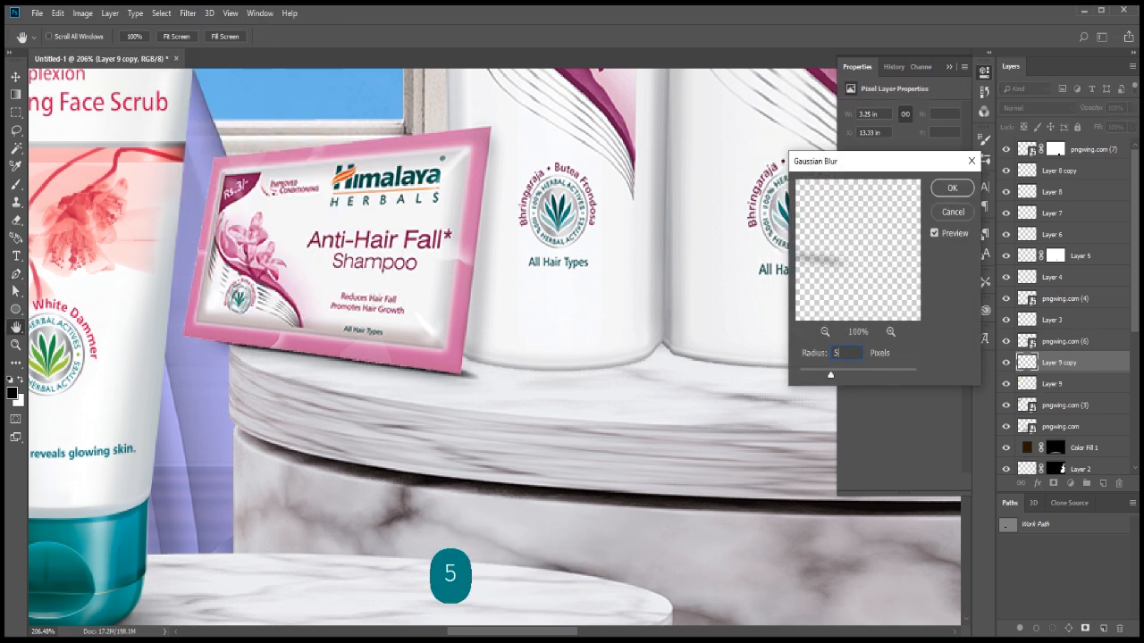
{"action": "key", "text": "Return"}
Step: Lower the opacity of the sharper sachet shadow on Layer 9 to 29%
{"action": "left_click", "coordinate": [1055, 383]}
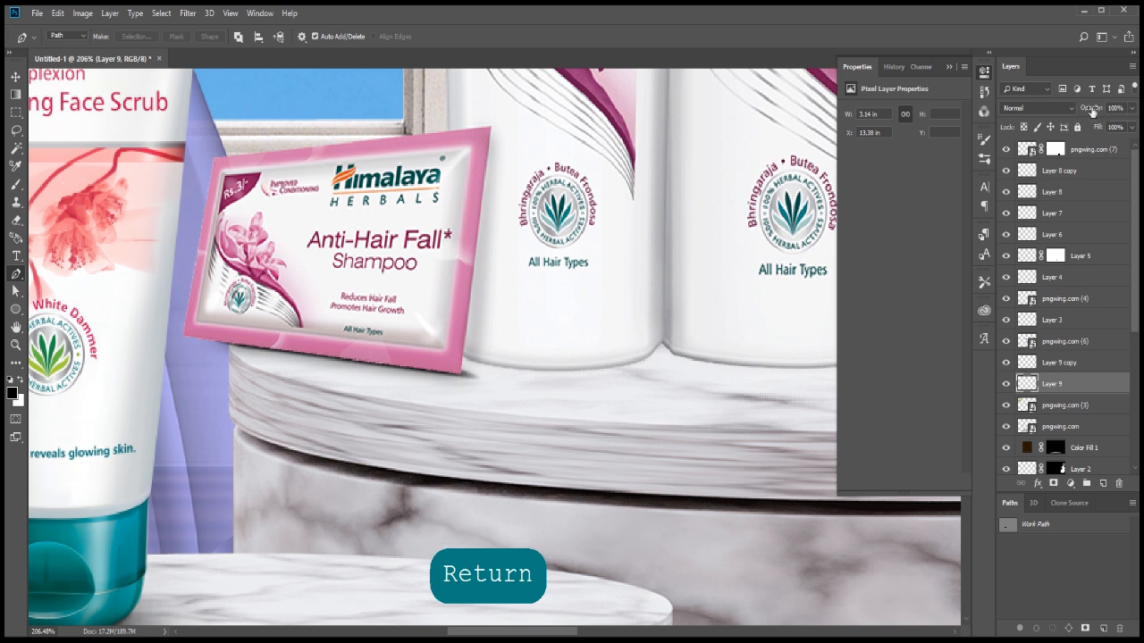
{"action": "left_click", "coordinate": [1072, 110]}
{"action": "left_click_drag", "start_coordinate": [1072, 111], "coordinate": [1049, 111]}
{"action": "key", "text": "Return"}
{"action": "key", "text": "Return"}
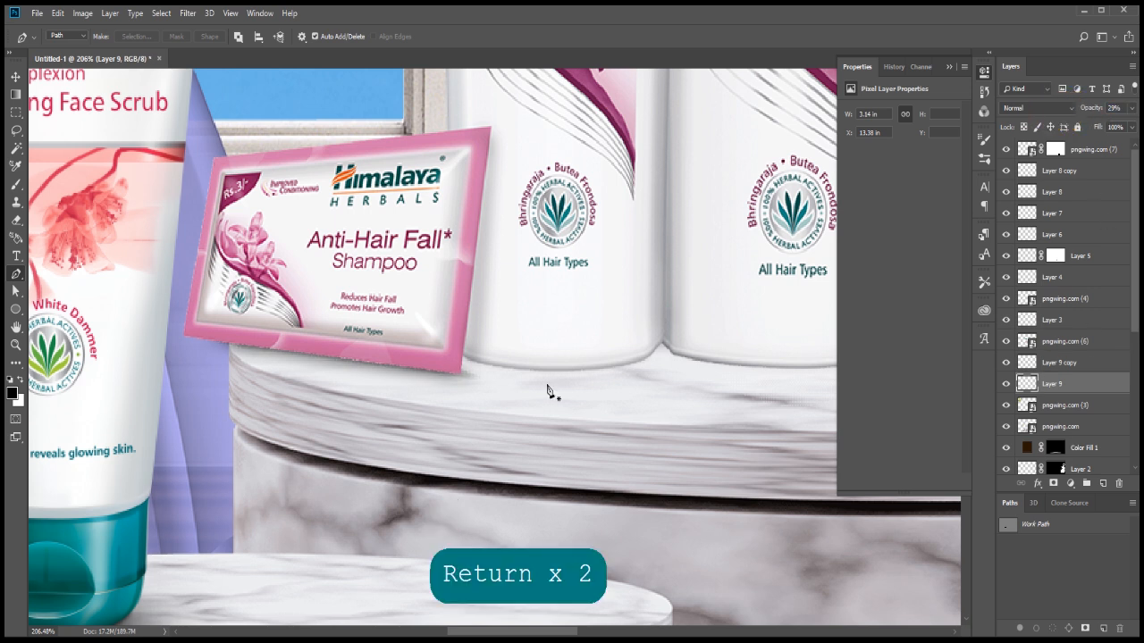
Step: Select Layer 9 copy and set up a soft Brush at 26 px, 0% hardness and 100% opacity
{"action": "key", "text": "v"}
{"action": "left_click", "coordinate": [16, 184]}
{"action": "left_click", "coordinate": [567, 258]}
{"action": "left_click", "coordinate": [1079, 366]}
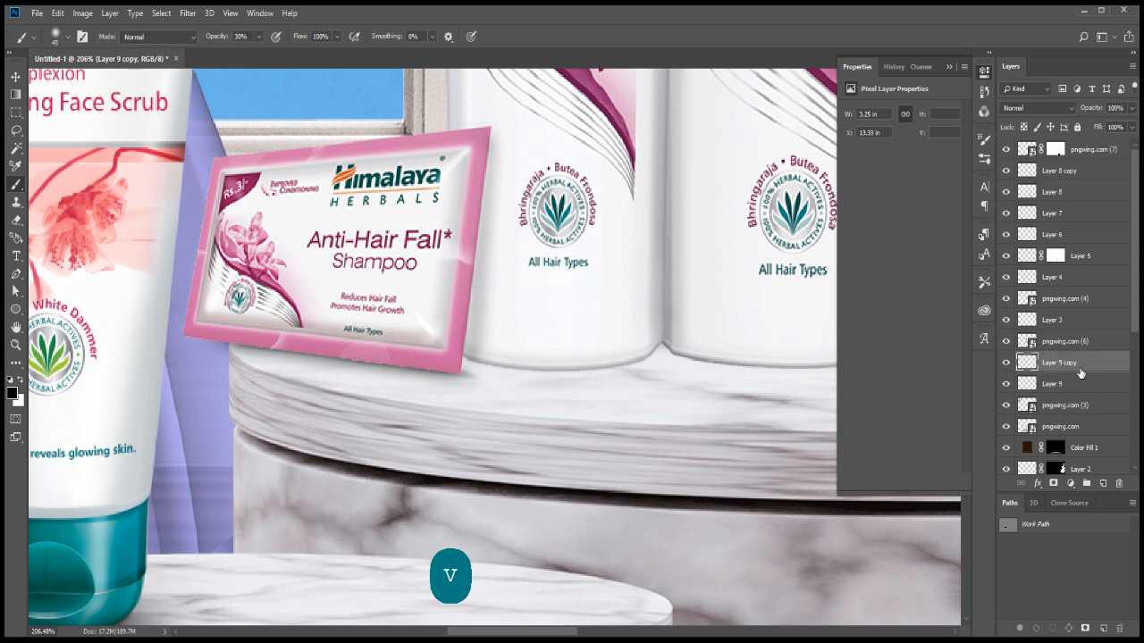
{"action": "right_click", "coordinate": [543, 339]}
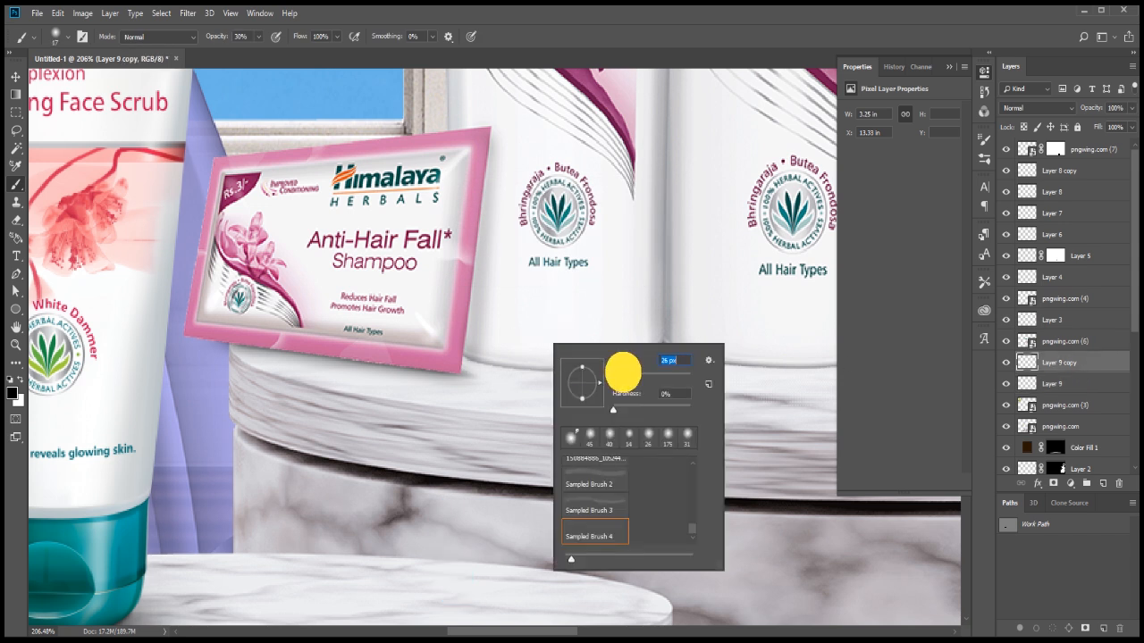
{"action": "left_click", "coordinate": [536, 363]}
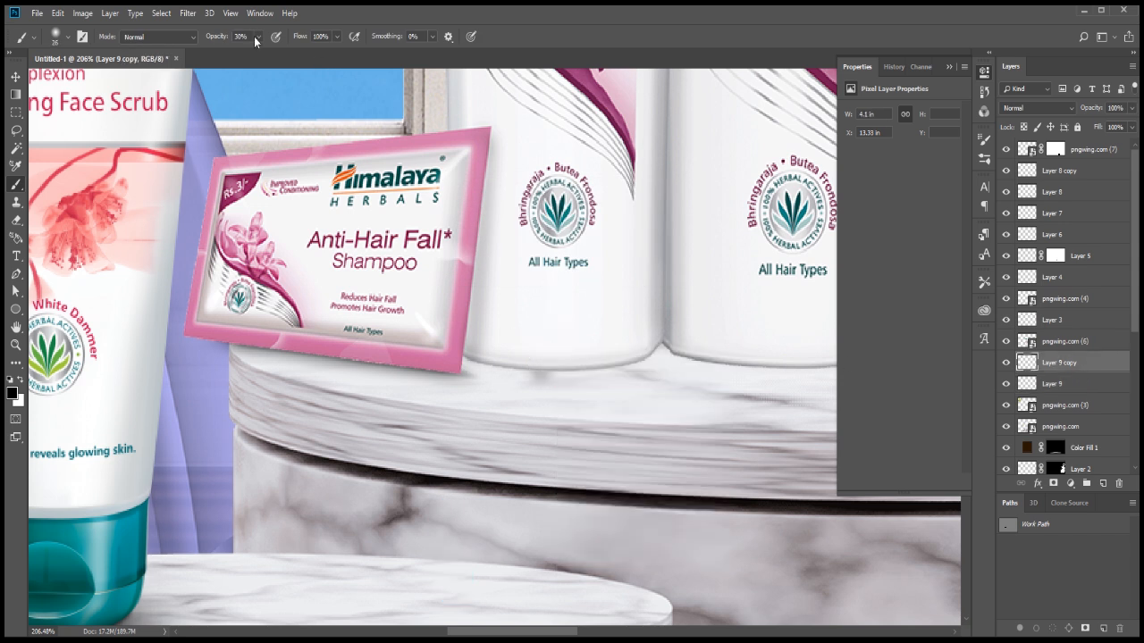
{"action": "left_click_drag", "start_coordinate": [255, 41], "coordinate": [436, 78]}
{"action": "left_click", "coordinate": [541, 369]}
{"action": "key", "text": "ctrl+t"}
{"action": "key", "text": "alt"}
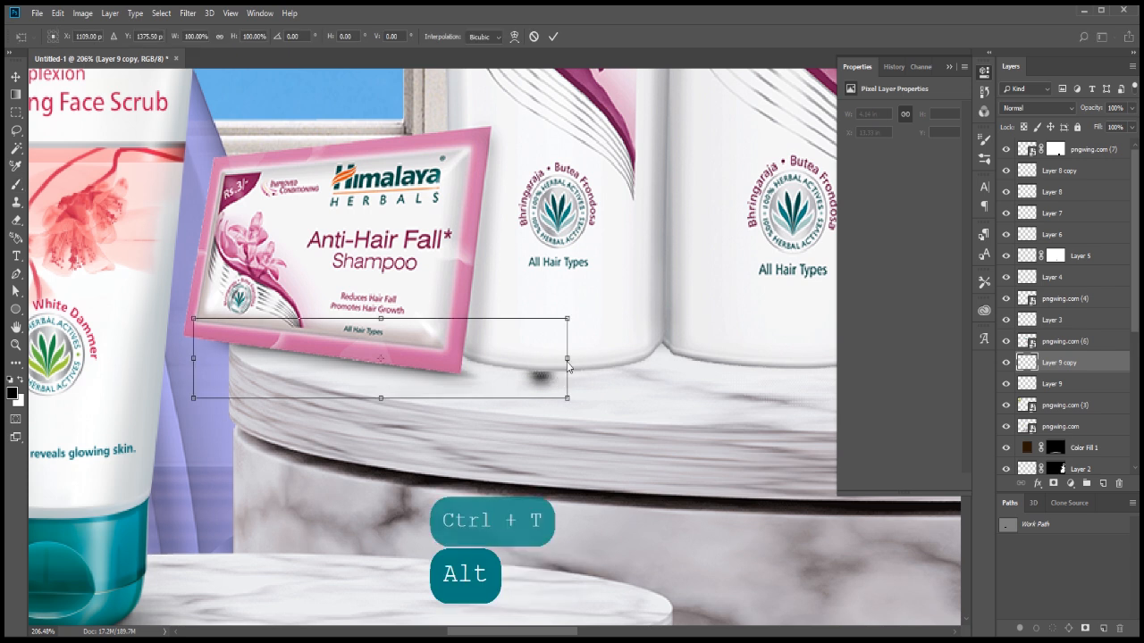
{"action": "key", "text": "Return"}
{"action": "key", "text": "Return"}
{"action": "key", "text": "ctrl+alt+z"}
{"action": "key", "text": "Return"}
{"action": "key", "text": "ctrl+alt+z"}
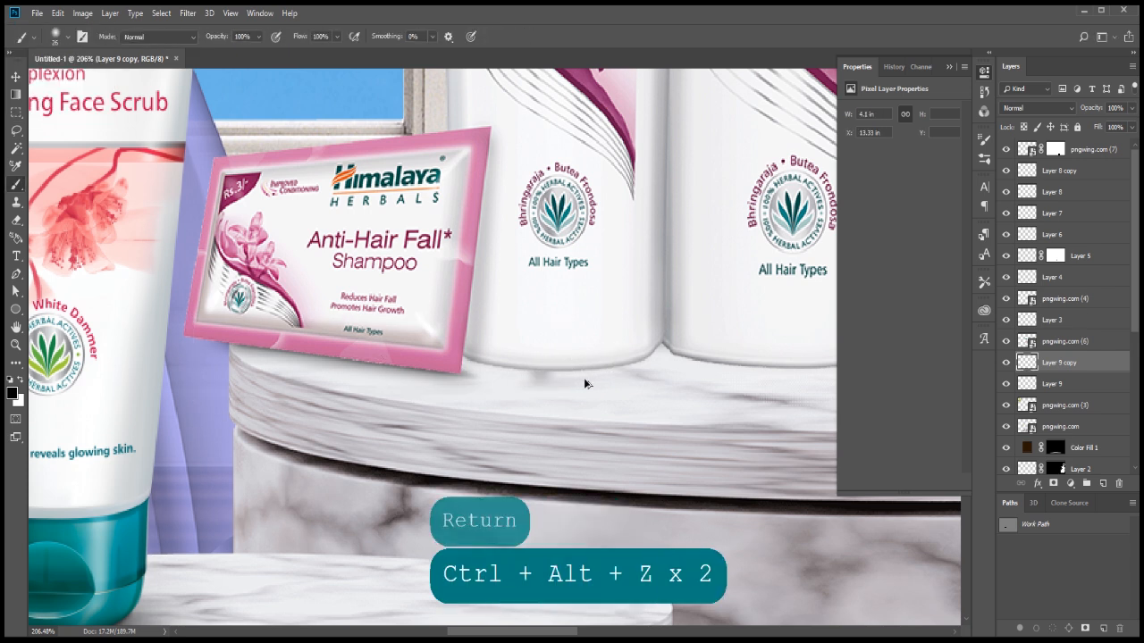
Step: Paint a soft black dab on a new layer, stretch it horizontally and fit it under the first white bottle's base
{"action": "key", "text": "ctrl+shift+alt+n"}
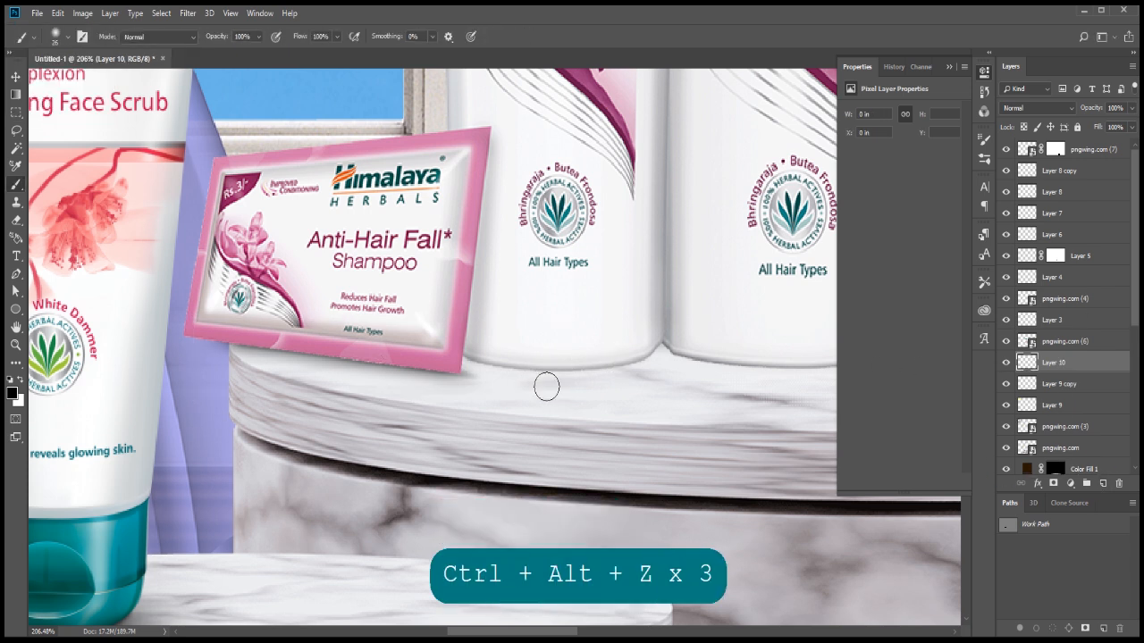
{"action": "left_click", "coordinate": [548, 367]}
{"action": "key", "text": "ctrl+t"}
{"action": "mouse_move", "coordinate": [566, 369]}
{"action": "left_mouse_down"}
{"action": "mouse_move", "coordinate": [718, 384]}
{"action": "mouse_move", "coordinate": [735, 369]}
{"action": "left_mouse_up"}
{"action": "left_click_drag", "start_coordinate": [691, 381], "coordinate": [631, 379]}
{"action": "key", "text": "Up"}
{"action": "key", "text": "Return"}
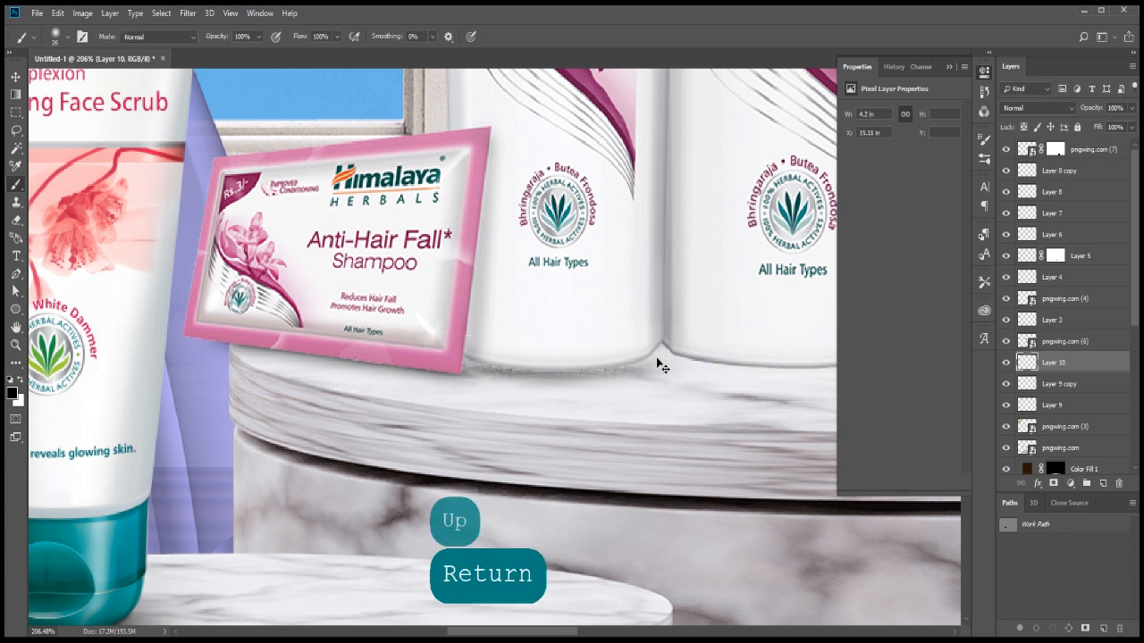
Step: Warp the bottle's contact shadow by pulling both upper corners upward so it curves around the base
{"action": "key", "text": "ctrl+t"}
{"action": "left_click", "coordinate": [514, 35]}
{"action": "left_click_drag", "start_coordinate": [354, 333], "coordinate": [365, 273]}
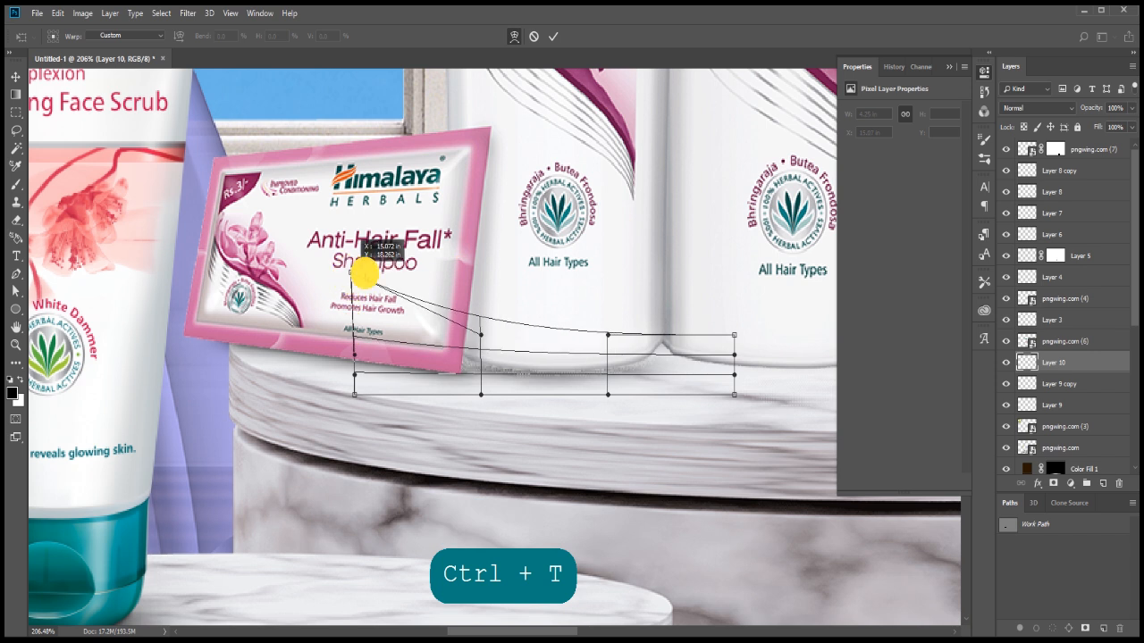
{"action": "left_click_drag", "start_coordinate": [735, 335], "coordinate": [717, 258]}
{"action": "key", "text": "Return"}
Step: Trace a Pen path from the sachet's lower corner along the curved bases of the two white bottles
{"action": "scroll", "coordinate": [679, 292], "scroll_direction": "down", "scroll_amount": 3}
{"action": "scroll", "coordinate": [712, 297], "scroll_direction": "up", "scroll_amount": 2}
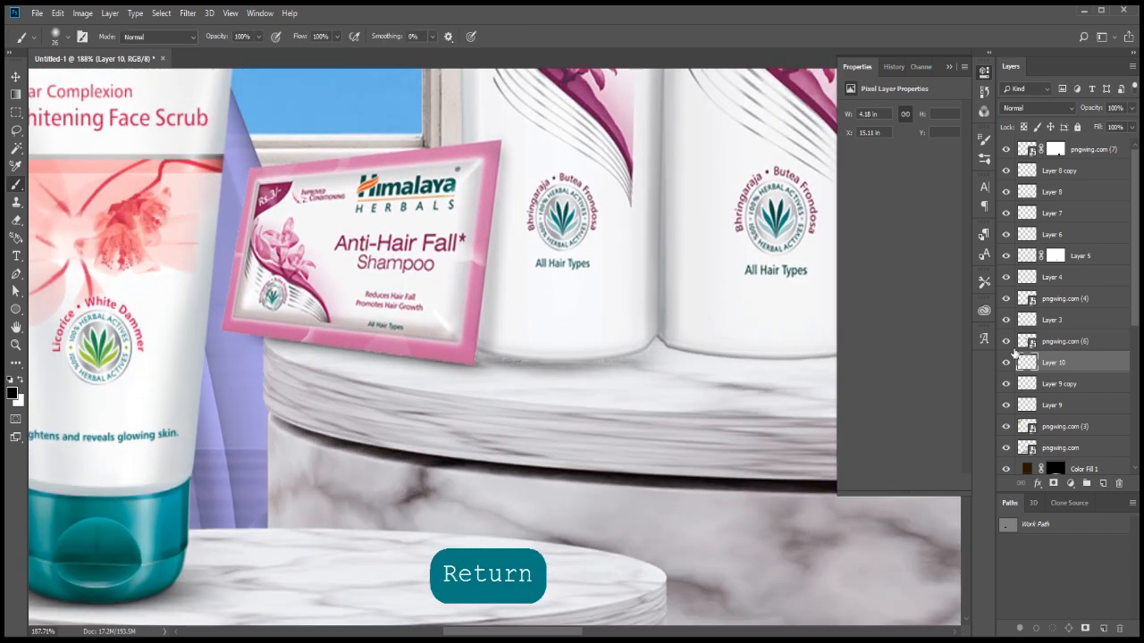
{"action": "left_click", "coordinate": [1006, 342]}
{"action": "left_click", "coordinate": [1006, 342]}
{"action": "scroll", "coordinate": [631, 352], "scroll_direction": "up", "scroll_amount": 6}
{"action": "scroll", "coordinate": [676, 349], "scroll_direction": "down", "scroll_amount": 3}
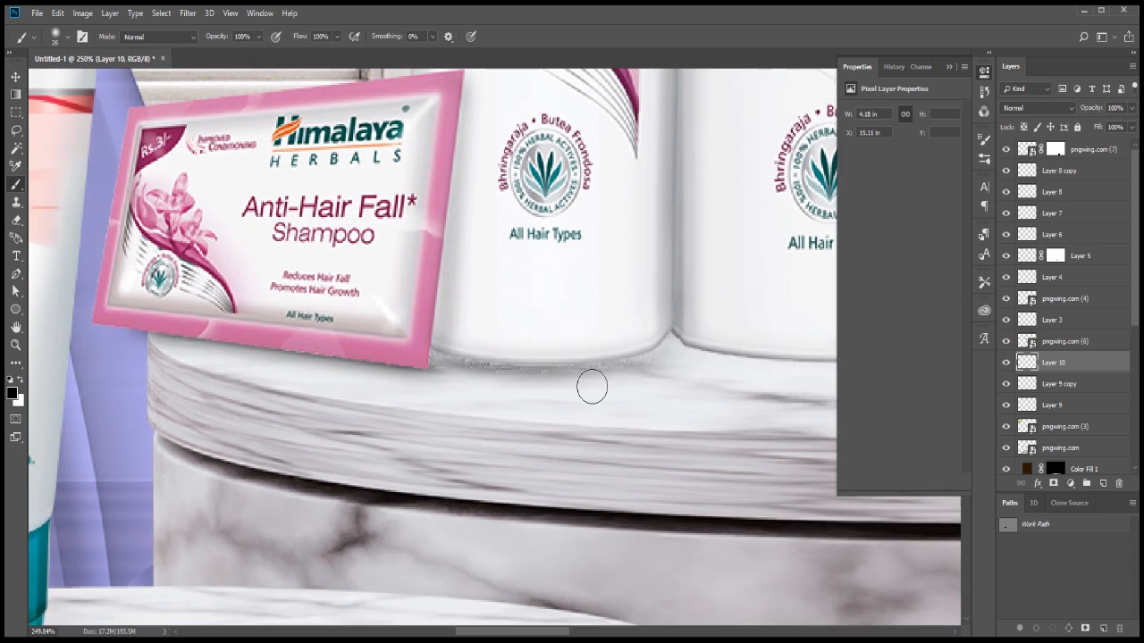
{"action": "left_click", "coordinate": [20, 274]}
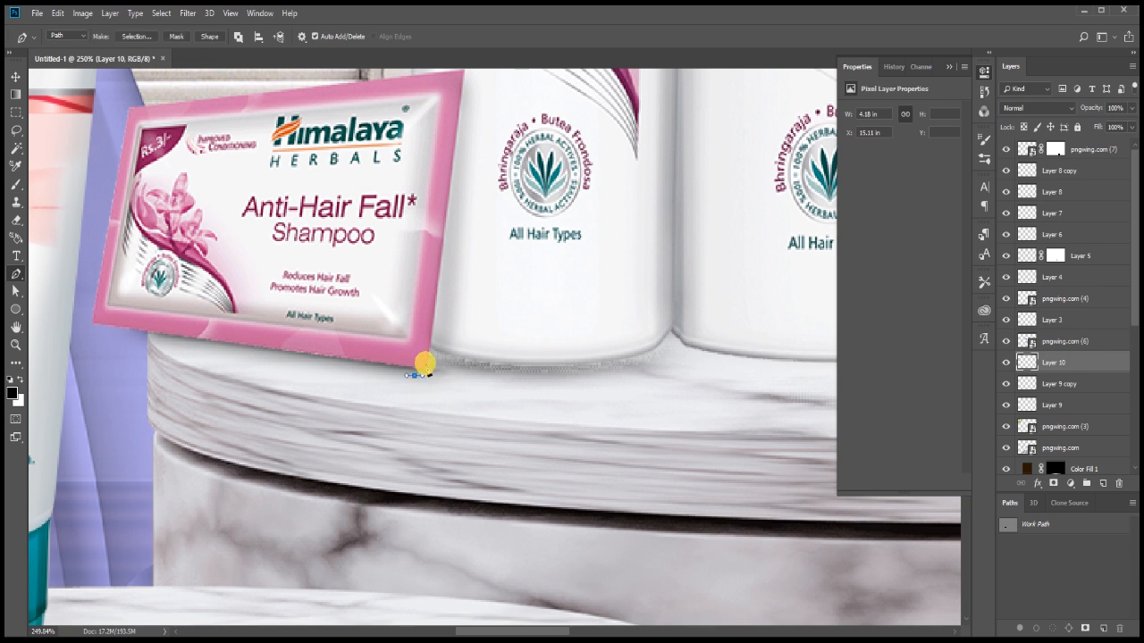
{"action": "left_click", "coordinate": [416, 374]}
{"action": "left_click_drag", "start_coordinate": [513, 363], "coordinate": [480, 365]}
{"action": "key", "text": "Down"}
{"action": "key", "text": "Down"}
{"action": "left_click", "coordinate": [669, 332]}
{"action": "key", "text": "Down"}
{"action": "key", "text": "Right"}
{"action": "key", "text": "Up"}
{"action": "key", "text": "Right"}
{"action": "key", "text": "space"}
{"action": "key", "text": "Down"}
{"action": "key", "text": "Down"}
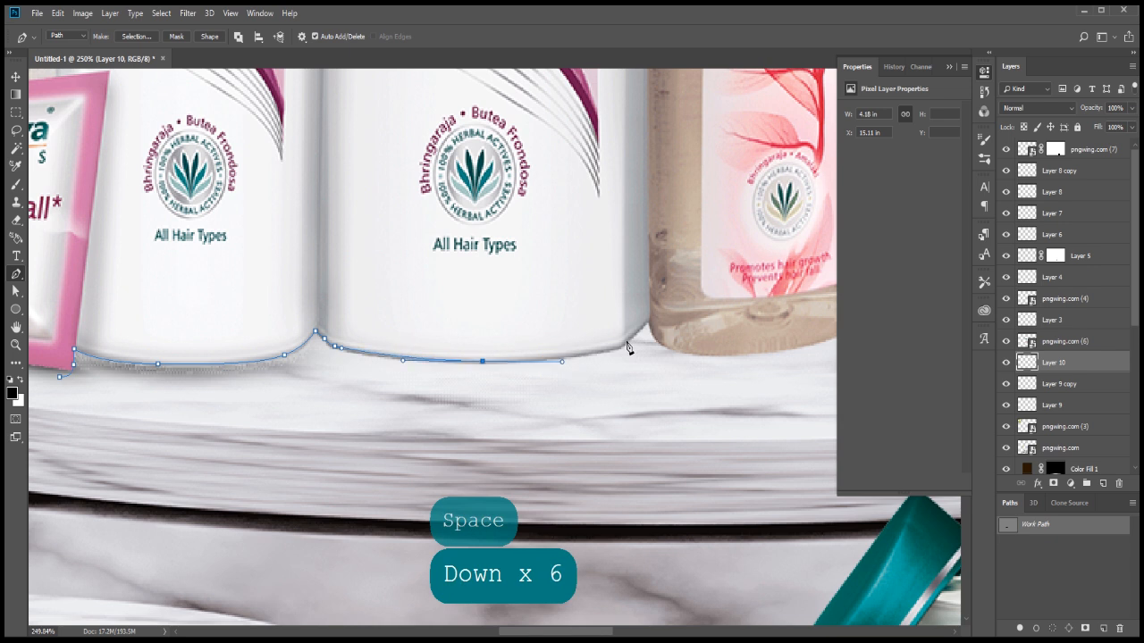
Step: Carry the path up the second bottle's base corner and loop it back across the marble podium to enclose the area below
{"action": "left_click", "coordinate": [625, 348]}
{"action": "left_click", "coordinate": [647, 327]}
{"action": "left_click", "coordinate": [642, 384]}
{"action": "left_click_drag", "start_coordinate": [545, 452], "coordinate": [528, 455]}
{"action": "left_click_drag", "start_coordinate": [323, 498], "coordinate": [304, 500]}
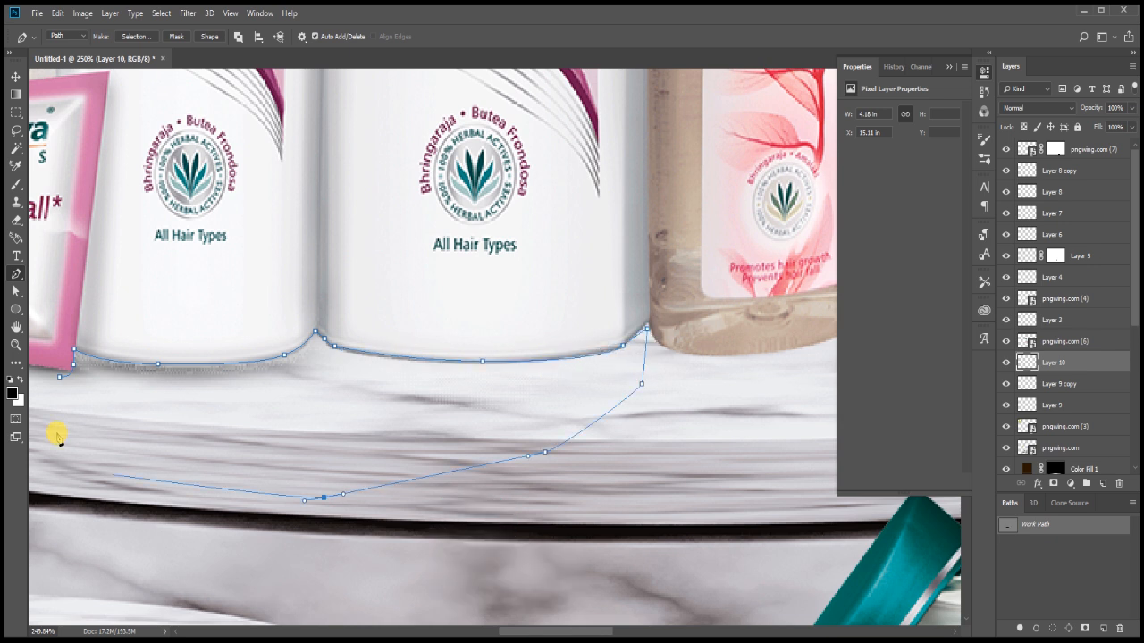
Step: Turn the path below the bottles into a selection and feather it slightly
{"action": "key", "text": "ctrl+Return"}
{"action": "key", "text": "shift+F6"}
{"action": "key", "text": "Down"}
{"action": "key", "text": "Down"}
{"action": "key", "text": "Down"}
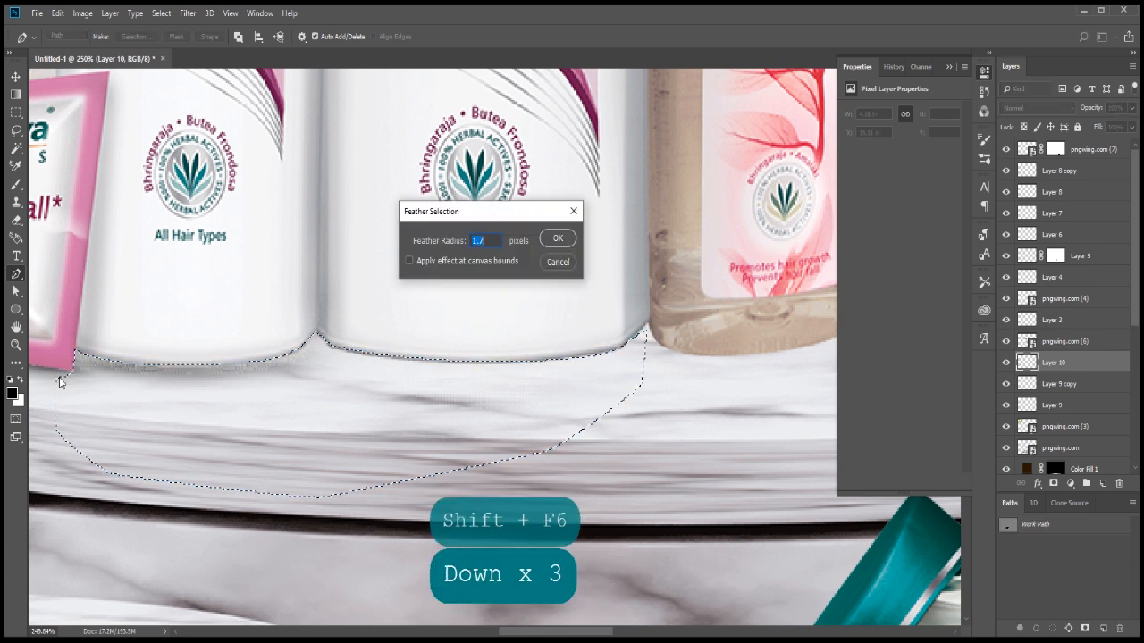
{"action": "type", "text": "1"}
{"action": "key", "text": "Down"}
{"action": "key", "text": "Down"}
{"action": "key", "text": "Down"}
{"action": "key", "text": "Down"}
{"action": "key", "text": "Down"}
{"action": "key", "text": "Return"}
Step: Mask the pngwing.com (6) layer with the inverted selection to hide the area under the bottles, then select Layer 10
{"action": "left_click", "coordinate": [1062, 346]}
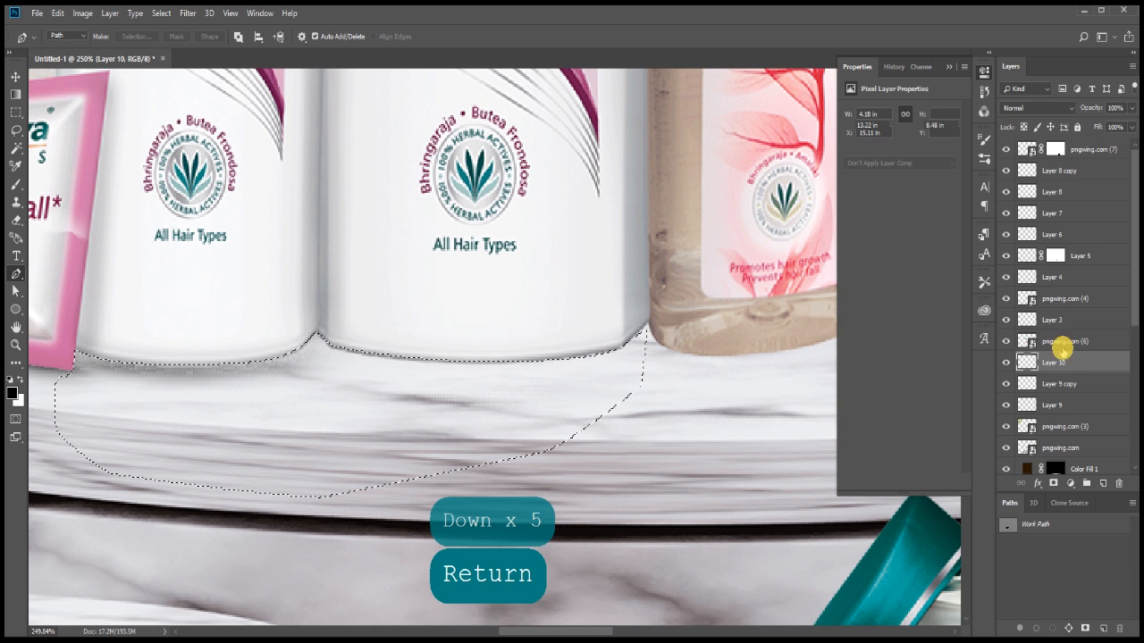
{"action": "key", "text": "ctrl+shift+i"}
{"action": "left_click", "coordinate": [1054, 483]}
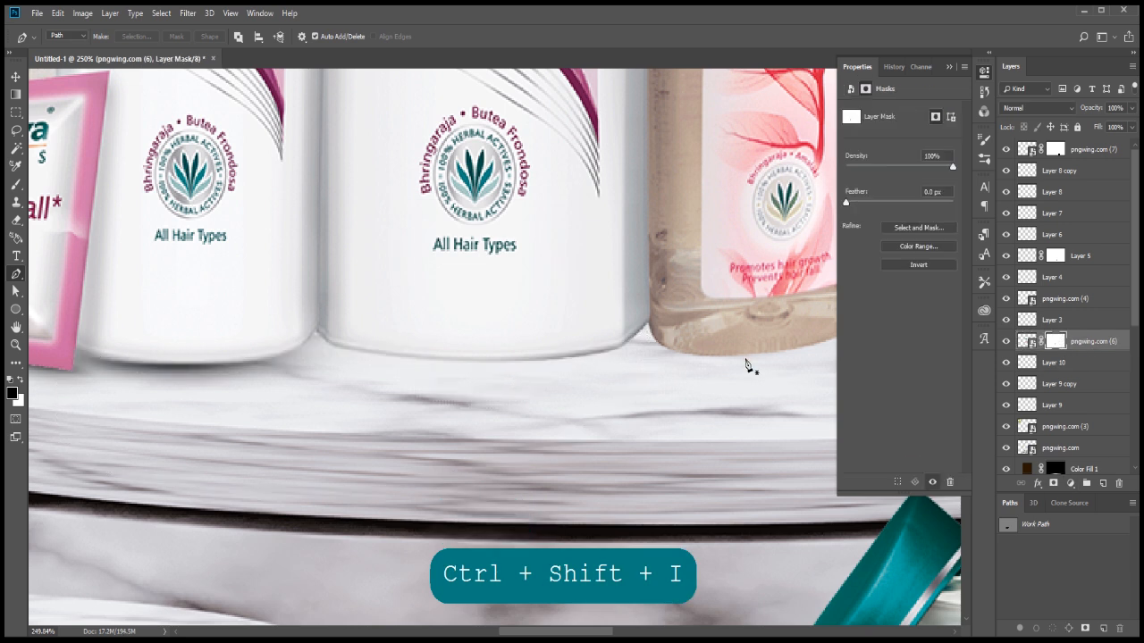
{"action": "left_click", "coordinate": [1027, 363]}
{"action": "left_click_drag", "start_coordinate": [218, 394], "coordinate": [372, 358]}
{"action": "key", "text": "ctrl+t"}
{"action": "key", "text": "Return"}
{"action": "key", "text": "ctrl+t"}
{"action": "key", "text": "Return"}
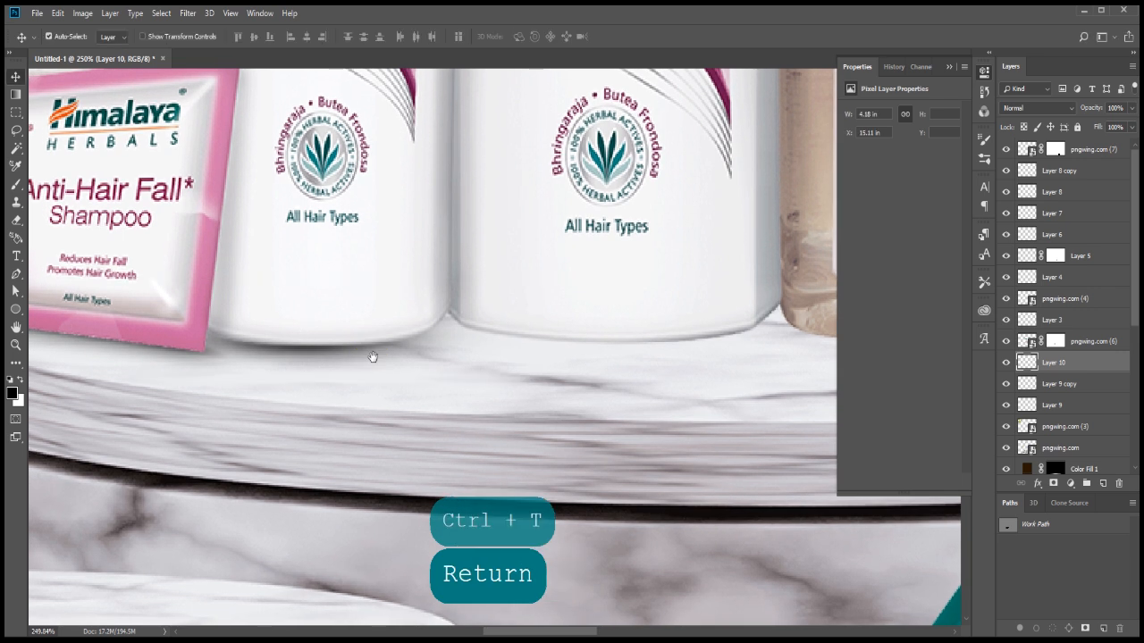
{"action": "key", "text": "v"}
{"action": "key", "text": "ctrl+t"}
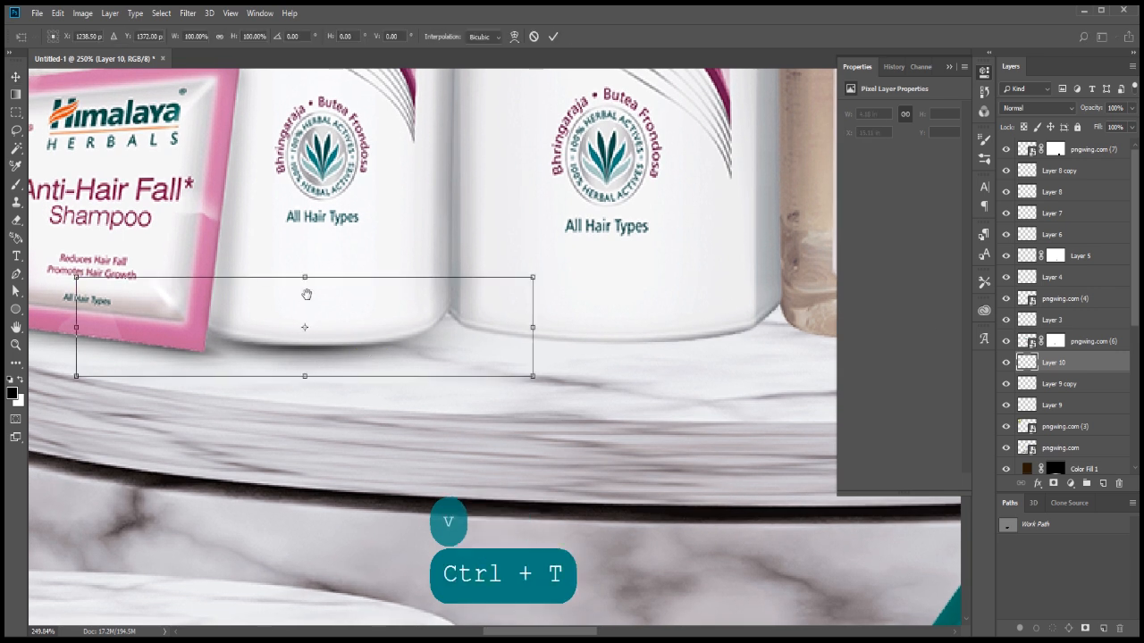
{"action": "left_click", "coordinate": [553, 37]}
Step: Nudge the contact shadow on Layer 10 upward and widen it on both sides under the first bottle
{"action": "scroll", "coordinate": [378, 349], "scroll_direction": "down", "scroll_amount": 2}
{"action": "key", "text": "ctrl+t"}
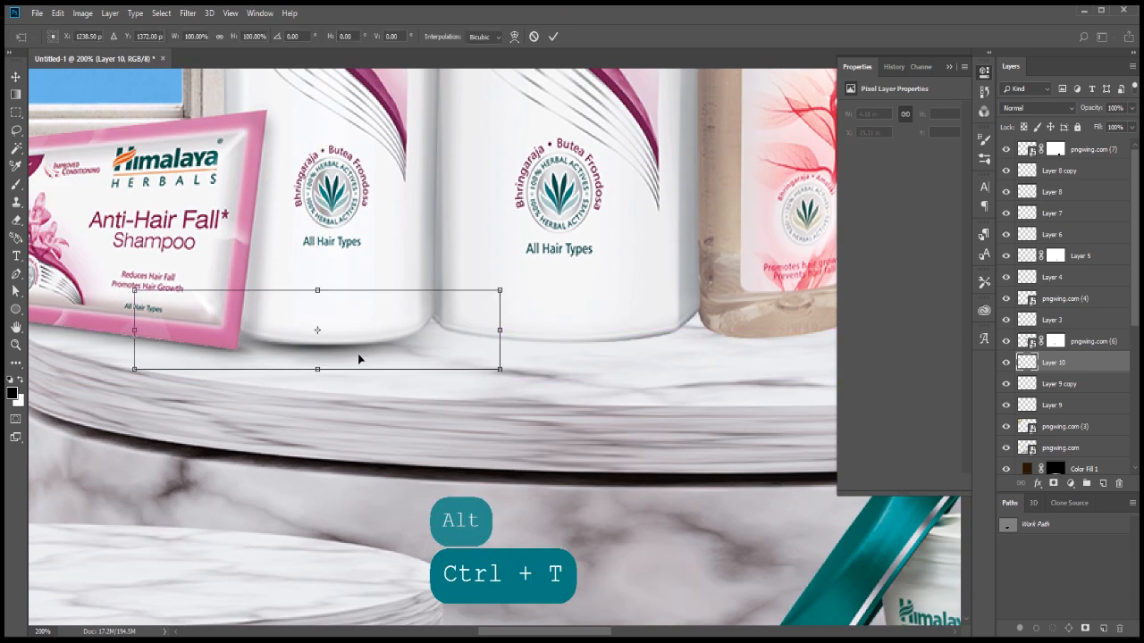
{"action": "left_click_drag", "start_coordinate": [350, 351], "coordinate": [360, 350]}
{"action": "key", "text": "Up"}
{"action": "key", "text": "Up"}
{"action": "key", "text": "Up"}
{"action": "left_click_drag", "start_coordinate": [507, 328], "coordinate": [593, 332]}
{"action": "key", "text": "Return"}
Step: Duplicate the Layer 10 contact shadow, move the copy under the second shampoo bottle and enlarge it to about 123% width and 116% height
{"action": "key", "text": "ctrl+j"}
{"action": "key", "text": "ctrl+t"}
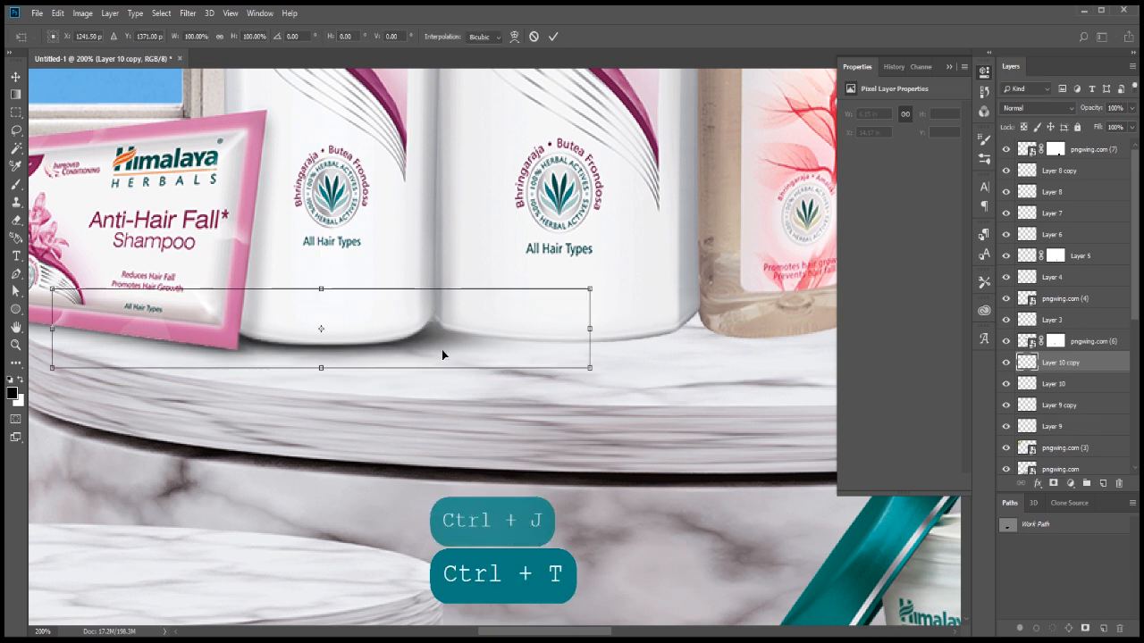
{"action": "left_click_drag", "start_coordinate": [441, 349], "coordinate": [630, 344]}
{"action": "mouse_move", "coordinate": [766, 340]}
{"action": "left_mouse_down"}
{"action": "mouse_move", "coordinate": [664, 334]}
{"action": "mouse_move", "coordinate": [782, 329]}
{"action": "left_mouse_up"}
{"action": "left_click_drag", "start_coordinate": [448, 285], "coordinate": [452, 277]}
{"action": "left_click_drag", "start_coordinate": [523, 343], "coordinate": [528, 339]}
Step: Nudge the enlarged shadow copy slightly right to line up with the second bottle's base and apply the transform
{"action": "key", "text": "Up"}
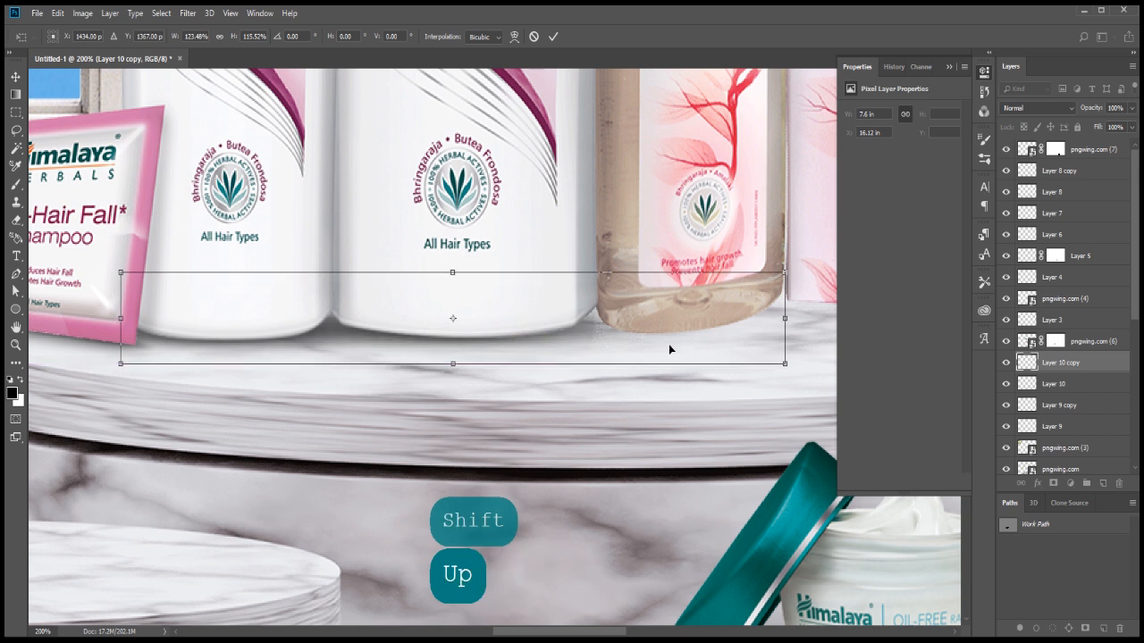
{"action": "key", "text": "Down"}
{"action": "key", "text": "Right"}
{"action": "key", "text": "Right"}
{"action": "key", "text": "Right"}
{"action": "key", "text": "Right"}
{"action": "key", "text": "Right"}
{"action": "key", "text": "Return"}
Step: Duplicate the Layer 10 copy shadow and move the new copy under the Anti Hair Fall Cream jar
{"action": "left_click_drag", "start_coordinate": [710, 354], "coordinate": [442, 437]}
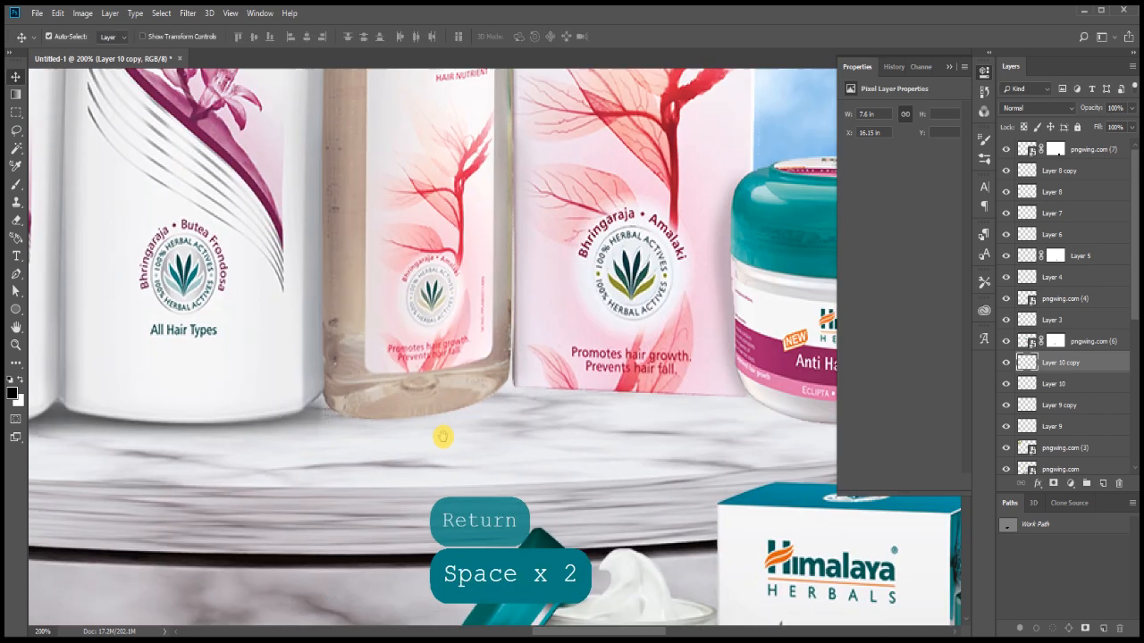
{"action": "scroll", "coordinate": [478, 422], "scroll_direction": "down", "scroll_amount": 4}
{"action": "left_click_drag", "start_coordinate": [373, 415], "coordinate": [527, 378]}
{"action": "scroll", "coordinate": [524, 383], "scroll_direction": "down", "scroll_amount": 4}
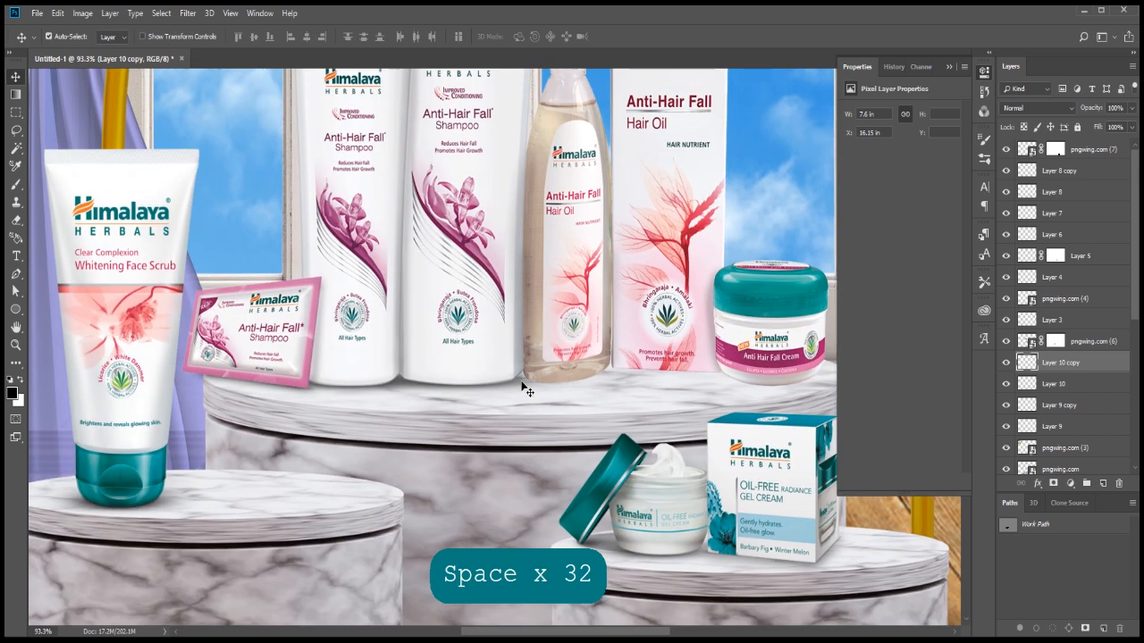
{"action": "scroll", "coordinate": [523, 383], "scroll_direction": "up", "scroll_amount": 3}
{"action": "key", "text": "ctrl+j"}
{"action": "key", "text": "ctrl+t"}
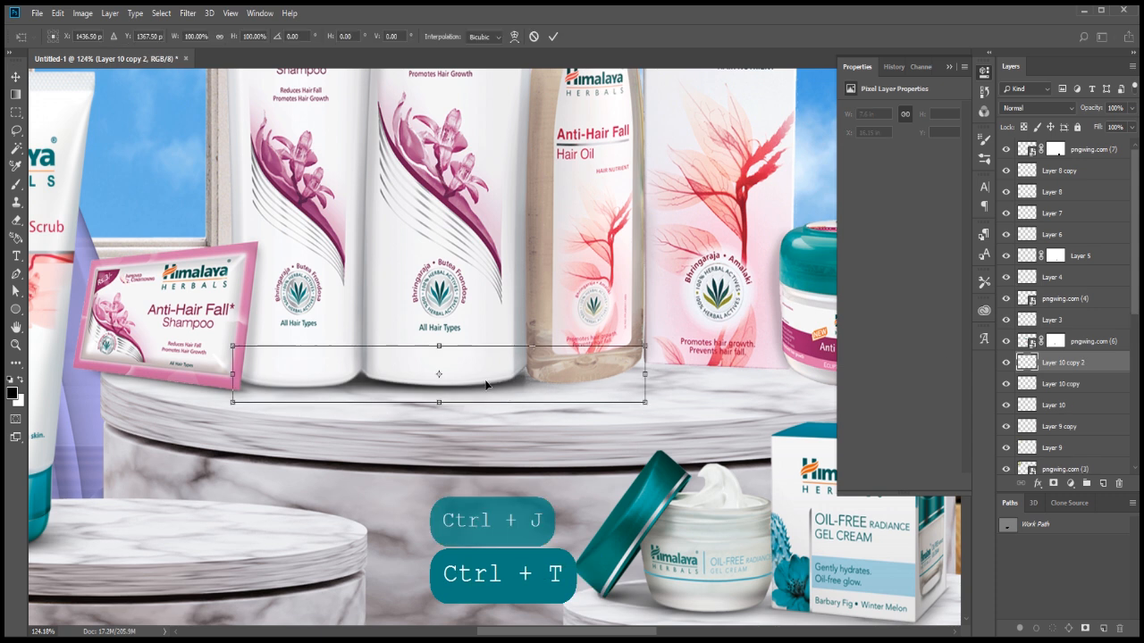
{"action": "left_click_drag", "start_coordinate": [479, 385], "coordinate": [438, 385]}
{"action": "left_click_drag", "start_coordinate": [463, 380], "coordinate": [623, 390]}
{"action": "key", "text": "Down"}
{"action": "key", "text": "Down"}
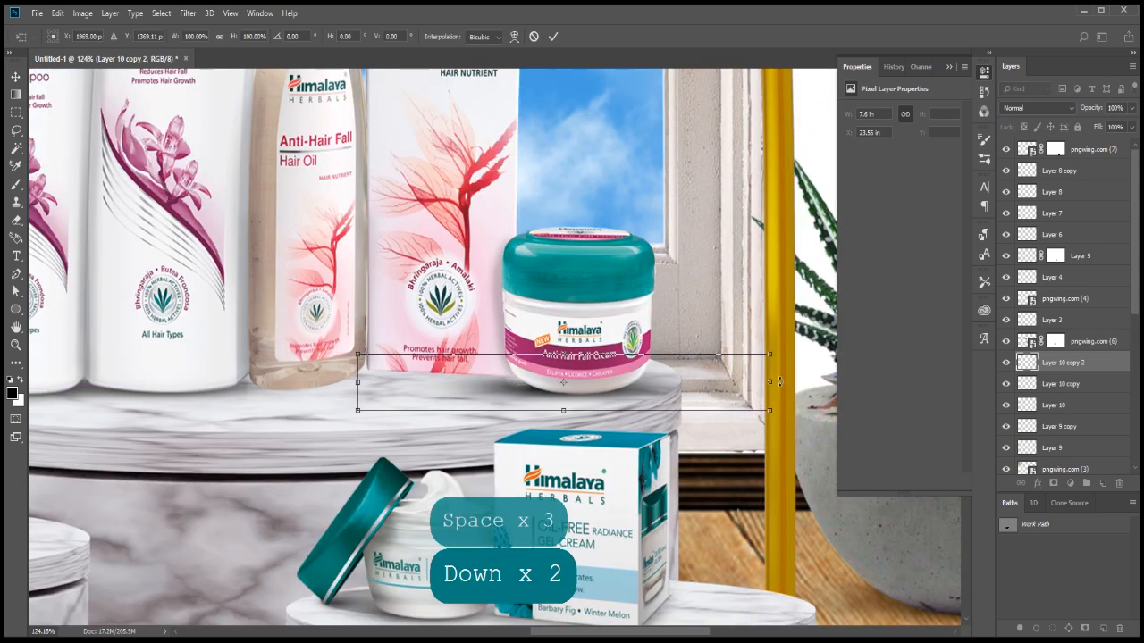
Step: Narrow the jar's shadow to about 90% width and shift it slightly right and down
{"action": "left_click_drag", "start_coordinate": [769, 383], "coordinate": [749, 384]}
{"action": "left_click_drag", "start_coordinate": [657, 387], "coordinate": [664, 388]}
{"action": "key", "text": "Down"}
{"action": "key", "text": "Down"}
{"action": "key", "text": "Down"}
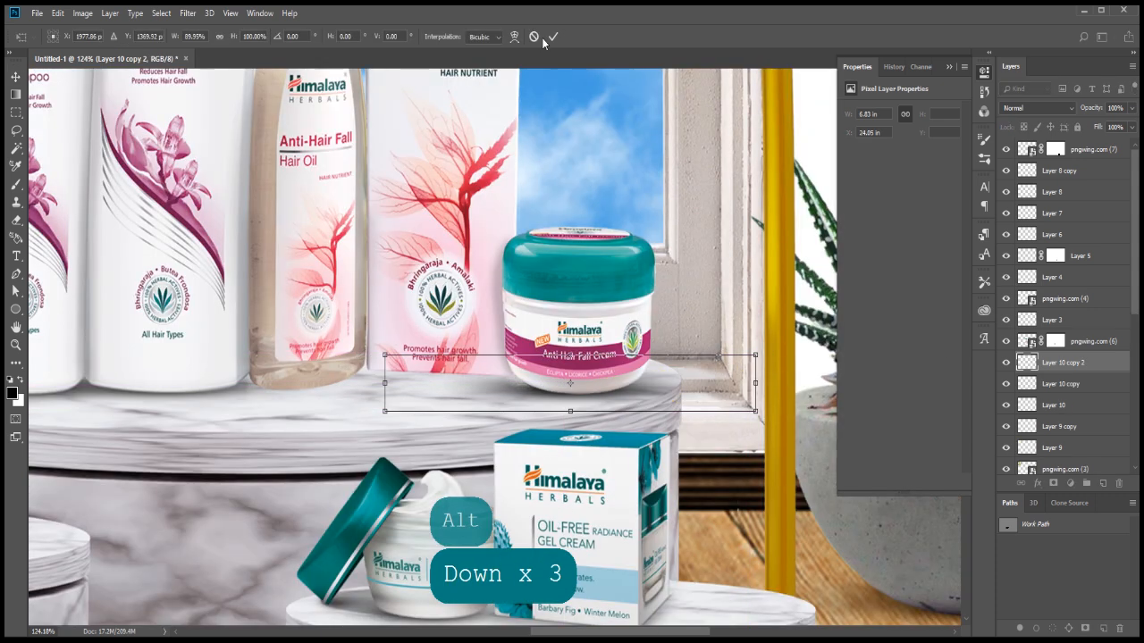
Step: Warp the jar's shadow by pulling both upper corners up and inward to curve it around the base, and apply it
{"action": "left_click", "coordinate": [513, 37]}
{"action": "left_click_drag", "start_coordinate": [385, 354], "coordinate": [406, 251]}
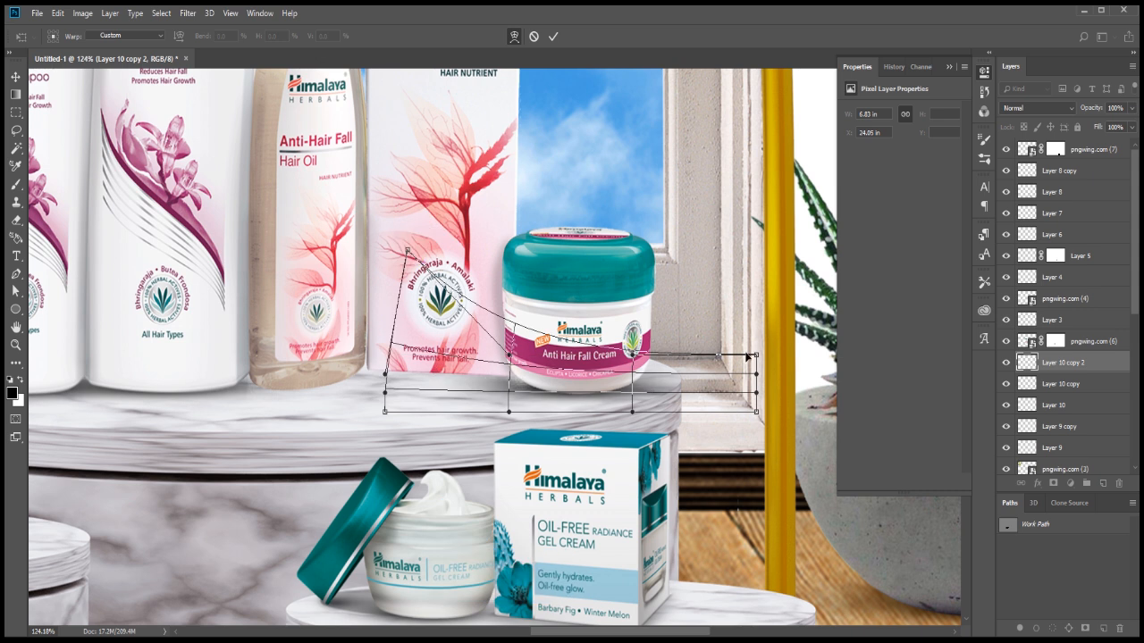
{"action": "left_click_drag", "start_coordinate": [756, 355], "coordinate": [729, 252]}
{"action": "key", "text": "Return"}
{"action": "scroll", "coordinate": [566, 393], "scroll_direction": "up", "scroll_amount": 3}
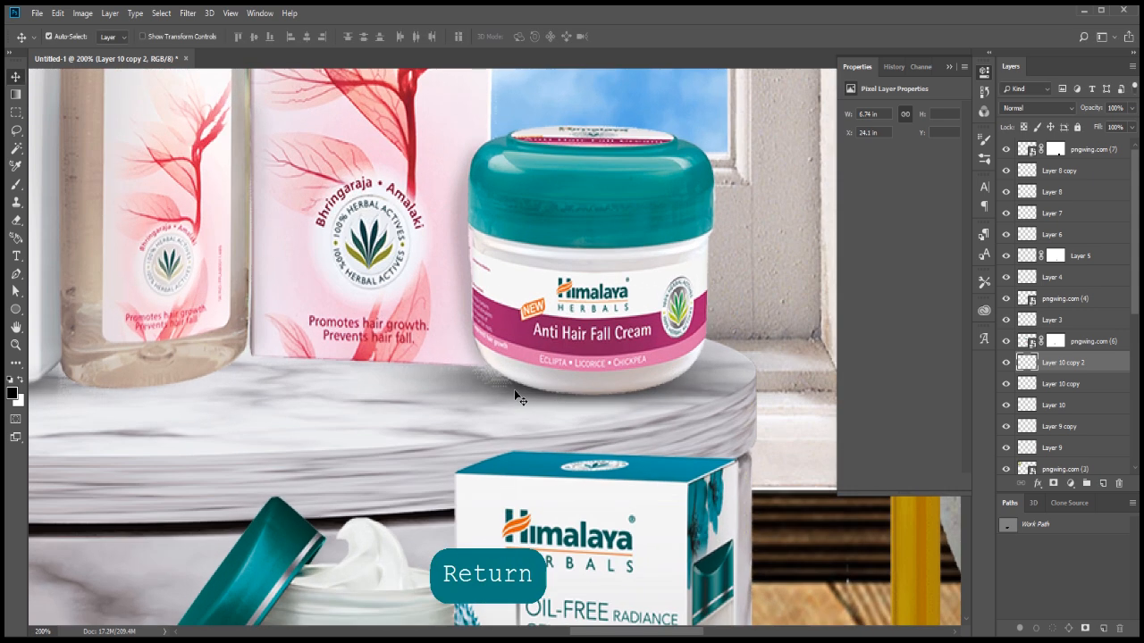
Step: Smudge the shadow upward beside the cream jar's base with an enlarged Smudge brush at 50% strength
{"action": "scroll", "coordinate": [515, 397], "scroll_direction": "down", "scroll_amount": 1}
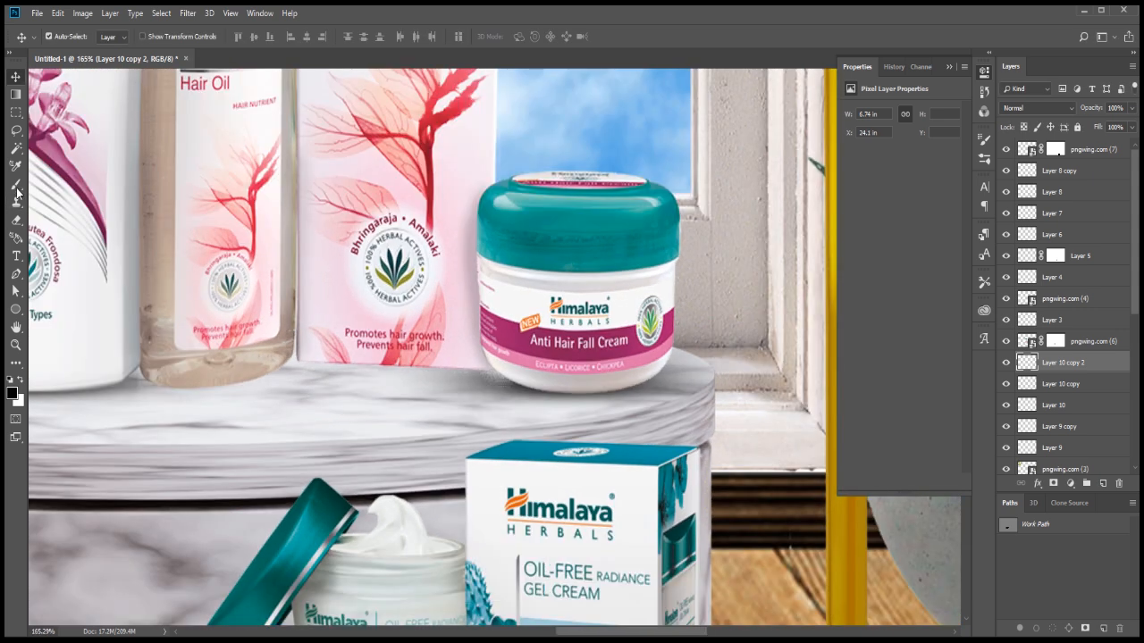
{"action": "left_click", "coordinate": [20, 369]}
{"action": "left_click", "coordinate": [51, 592]}
{"action": "key", "text": "bracketright"}
{"action": "key", "text": "bracketright"}
{"action": "key", "text": "bracketright"}
{"action": "key", "text": "bracketright"}
{"action": "key", "text": "bracketright"}
{"action": "key", "text": "bracketright"}
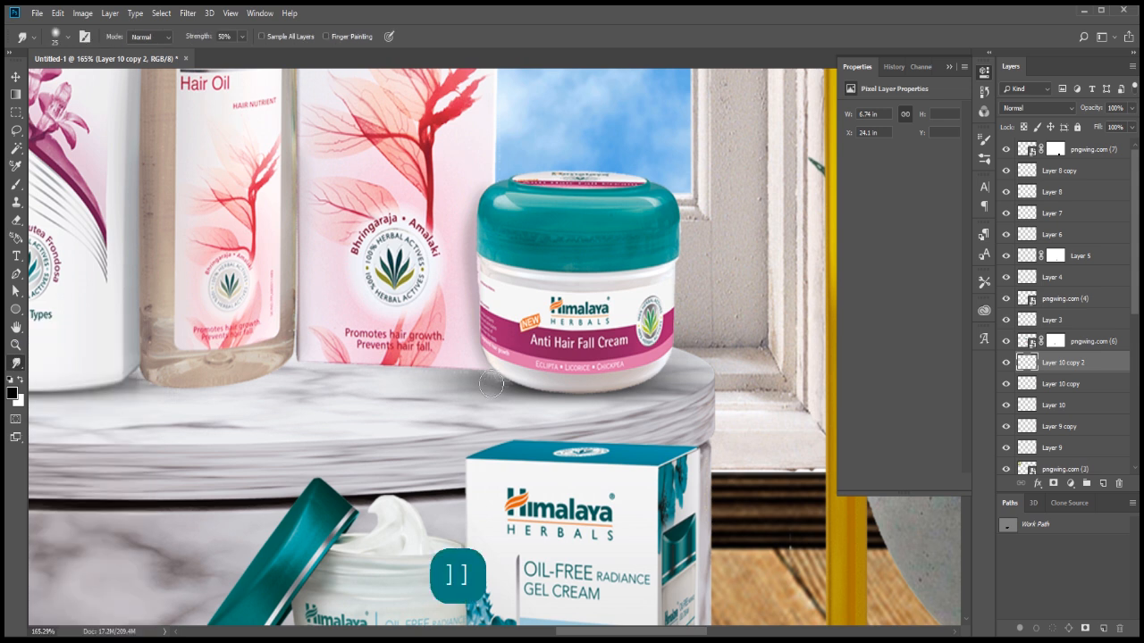
{"action": "mouse_move", "coordinate": [492, 378]}
{"action": "left_mouse_down"}
{"action": "mouse_move", "coordinate": [522, 381]}
{"action": "mouse_move", "coordinate": [471, 363]}
{"action": "mouse_move", "coordinate": [476, 357]}
{"action": "left_mouse_up"}
Step: Draw a thin Pen path along the bottom edge of the Hair Oil box and turn it into a selection
{"action": "left_click", "coordinate": [15, 274]}
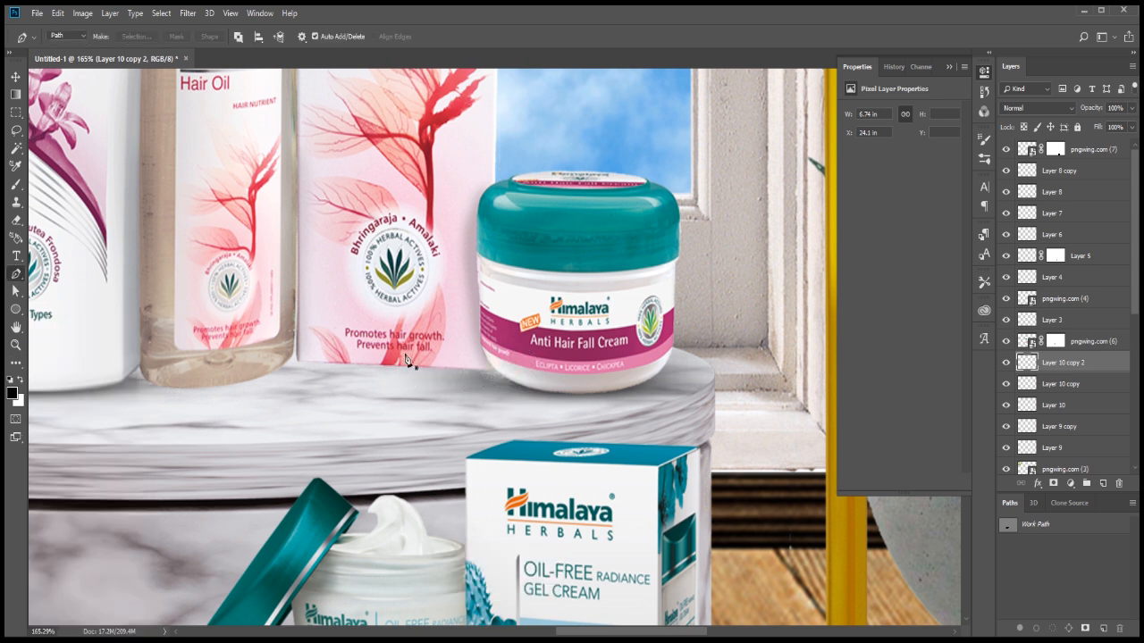
{"action": "left_click", "coordinate": [485, 371]}
{"action": "key", "text": "Right"}
{"action": "key", "text": "Right"}
{"action": "key", "text": "Right"}
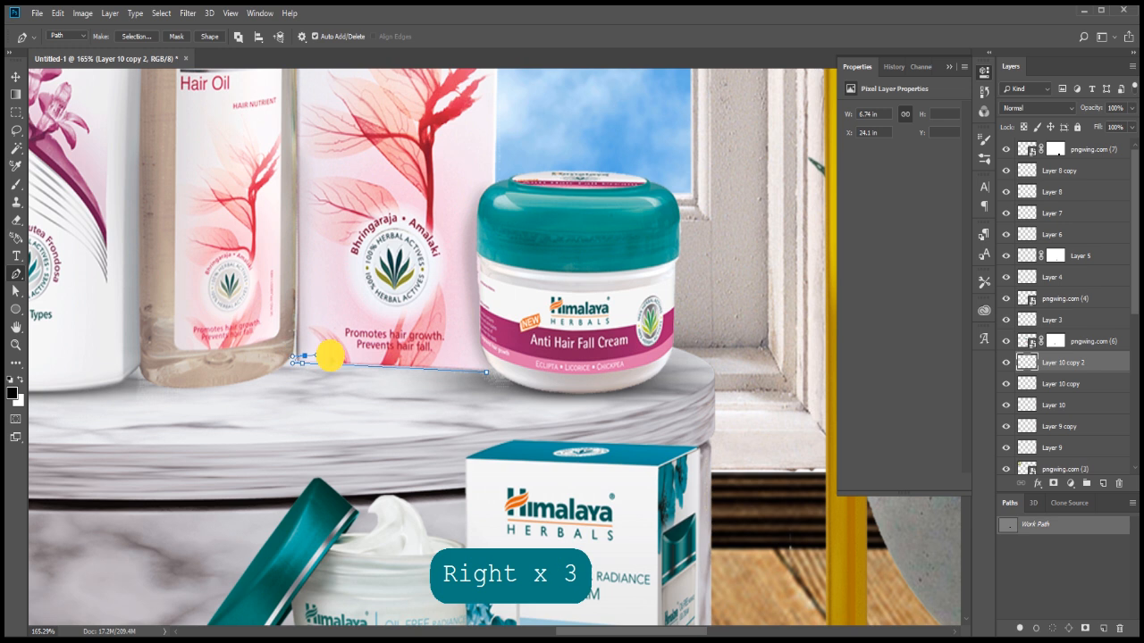
{"action": "key", "text": "Down"}
{"action": "key", "text": "Down"}
{"action": "key", "text": "ctrl+Return"}
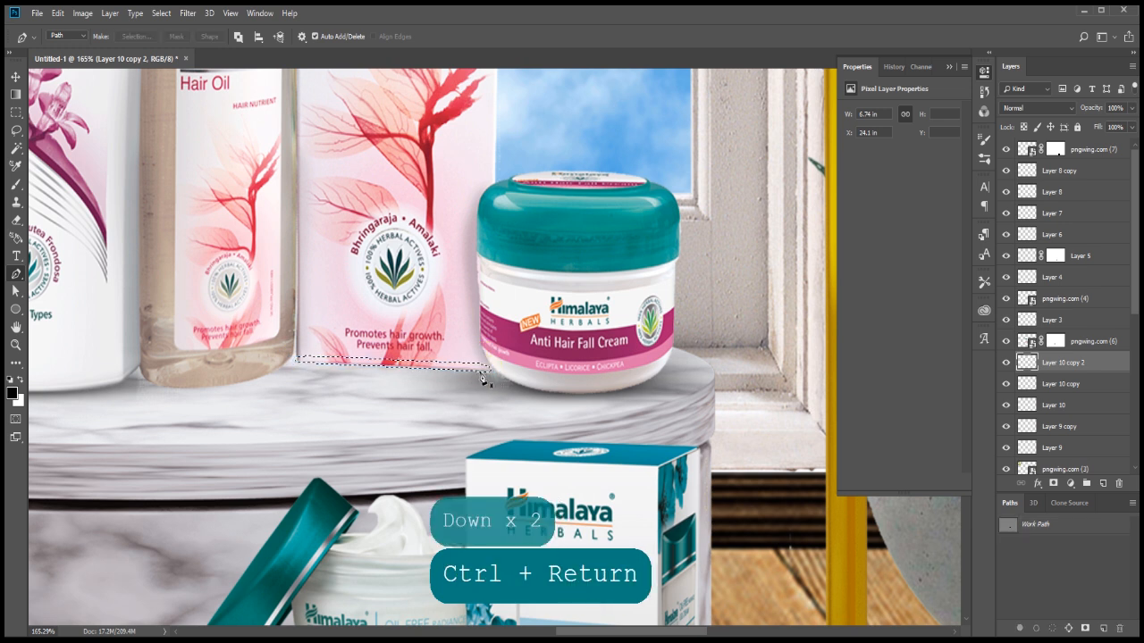
Step: Feather the box-edge selection, fill it with black on a new layer, and deselect
{"action": "key", "text": "shift+F6"}
{"action": "key", "text": "Return"}
{"action": "left_click", "coordinate": [1103, 483]}
{"action": "key", "text": "alt+BackSpace"}
{"action": "key", "text": "ctrl+d"}
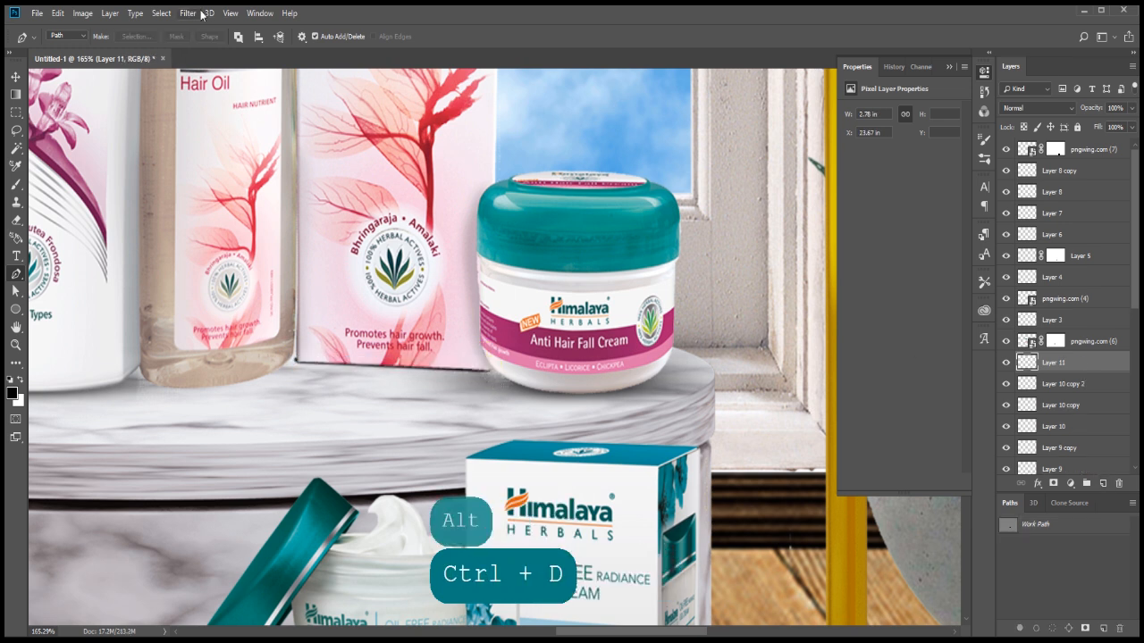
Step: Apply a Motion Blur to the Layer 11 shadow with an angle of 0° and a distance of 28 pixels
{"action": "left_click", "coordinate": [187, 13]}
{"action": "mouse_move", "coordinate": [268, 169]}
{"action": "left_click", "coordinate": [362, 247]}
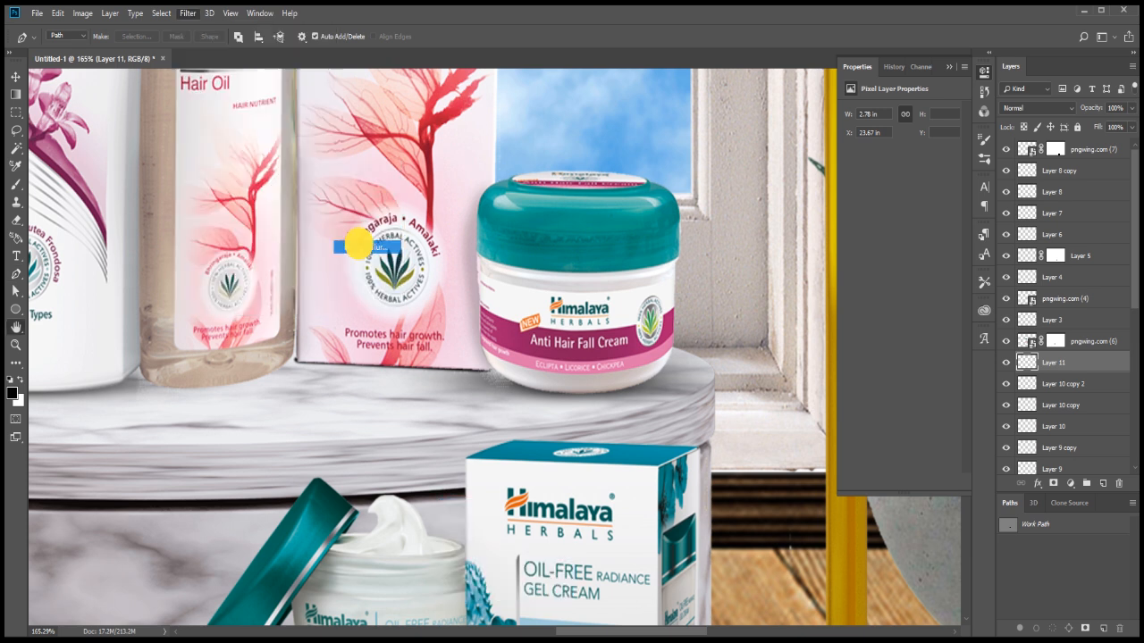
{"action": "type", "text": "0"}
{"action": "key", "text": "Return"}
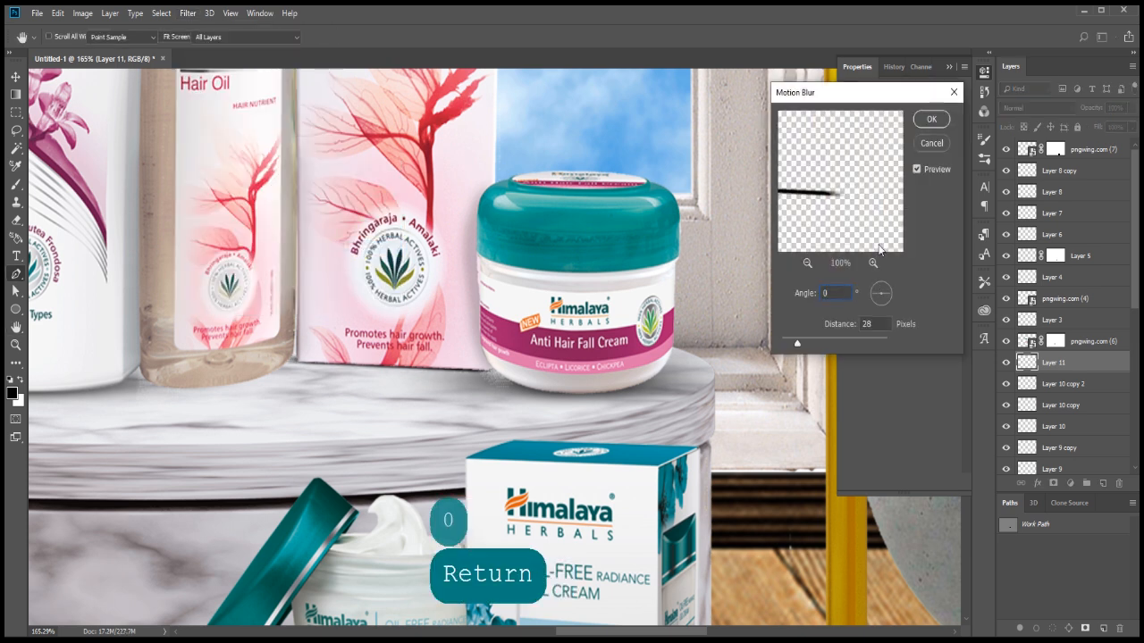
Step: Duplicate Layer 11 and apply a Gaussian Blur with a 10-pixel radius to the copy
{"action": "key", "text": "ctrl+j"}
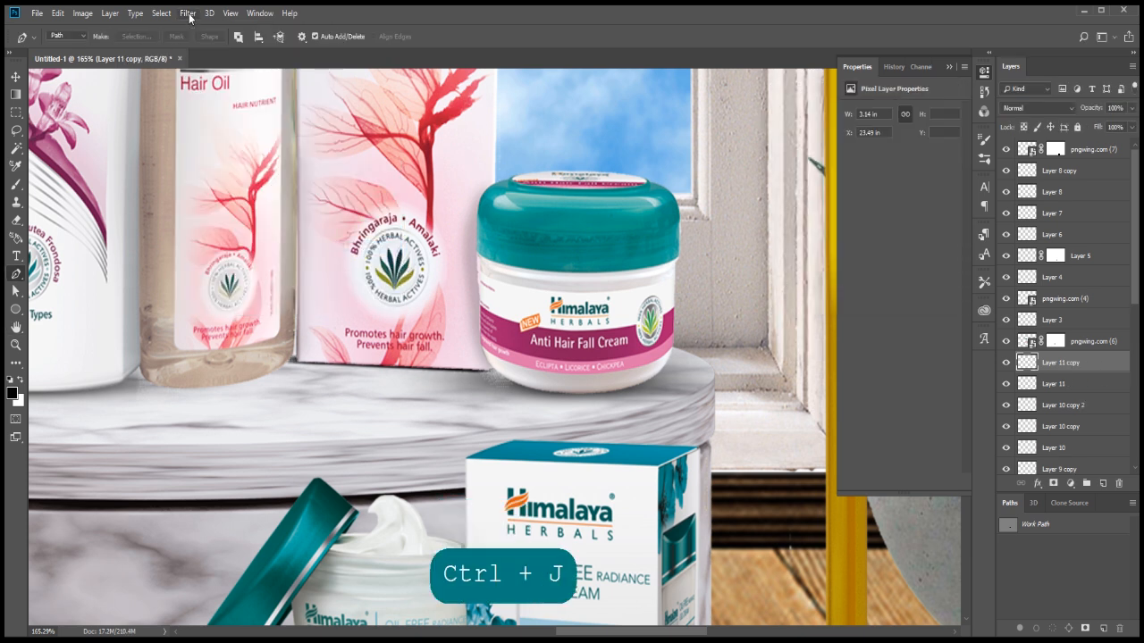
{"action": "left_click", "coordinate": [188, 12]}
{"action": "mouse_move", "coordinate": [268, 174]}
{"action": "left_click", "coordinate": [370, 217]}
{"action": "type", "text": "10"}
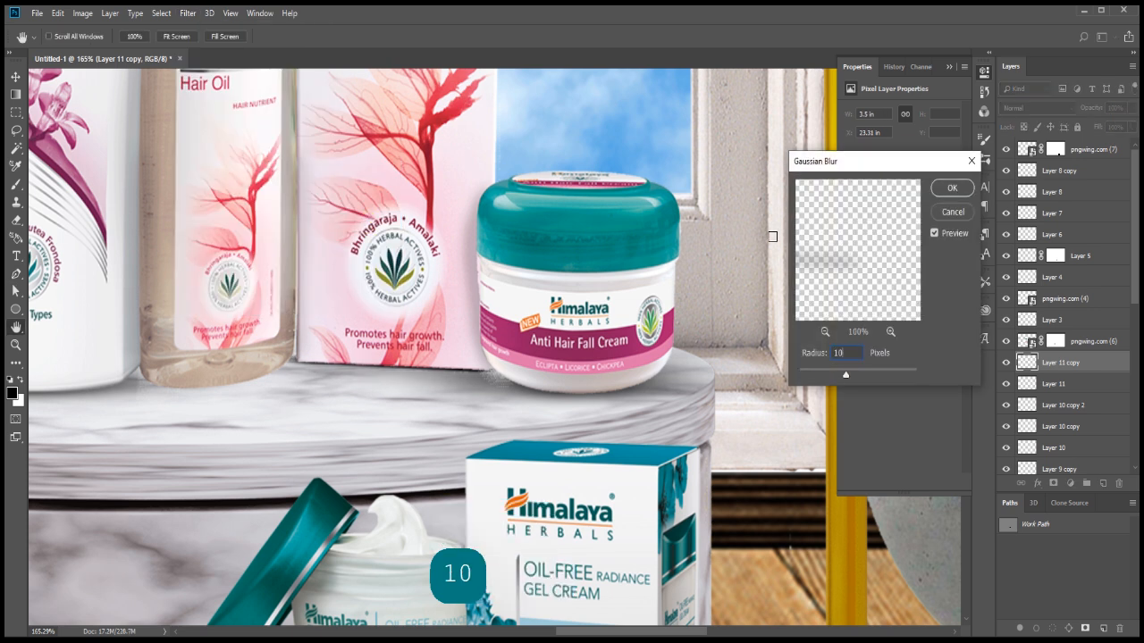
{"action": "key", "text": "Return"}
Step: Reduce the opacity of the original Layer 11 shadow to 50%
{"action": "left_click", "coordinate": [1038, 382]}
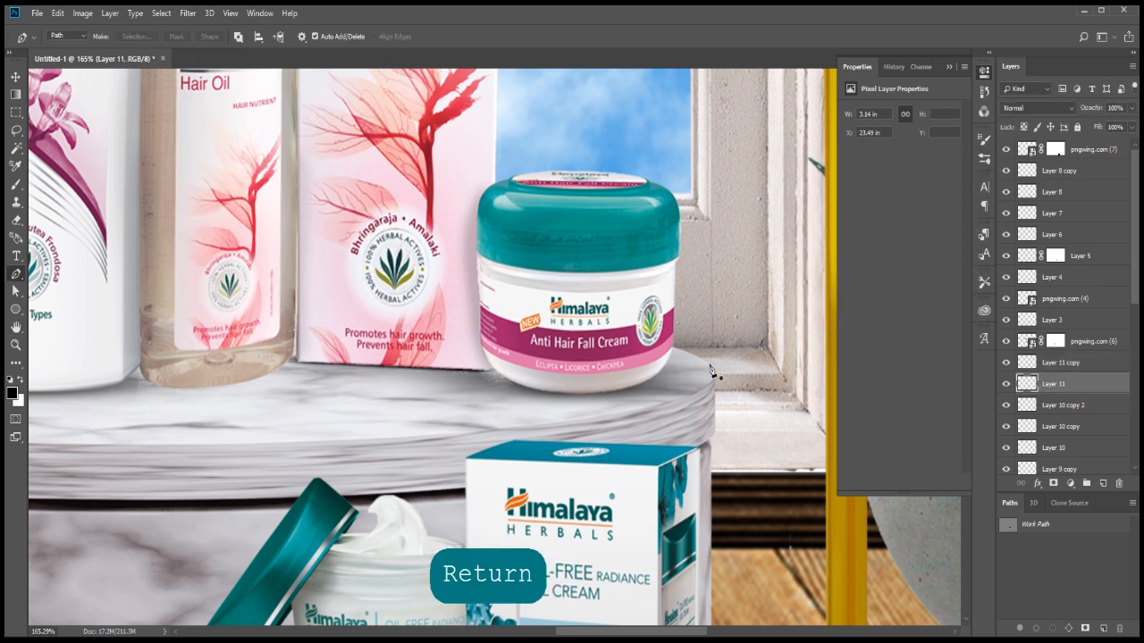
{"action": "key", "text": "4"}
{"action": "key", "text": "6"}
{"action": "key", "text": "7"}
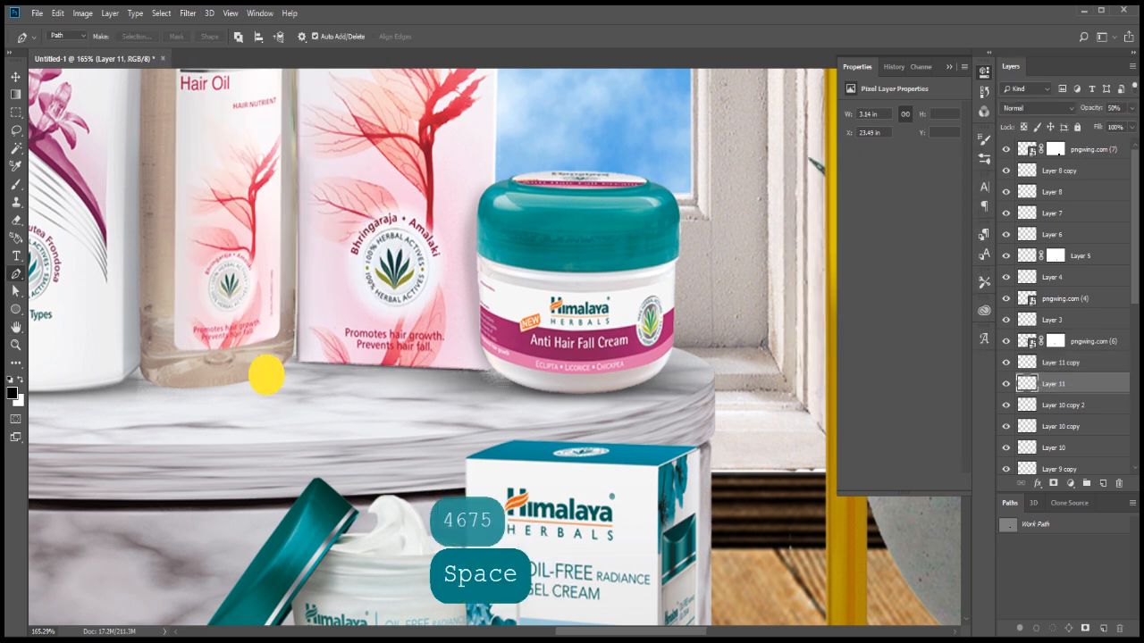
Step: Duplicate the Layer 10 copy shadow, move it under the Hair Oil bottle and narrow it to fit the bottle's base
{"action": "left_click_drag", "start_coordinate": [265, 376], "coordinate": [539, 330]}
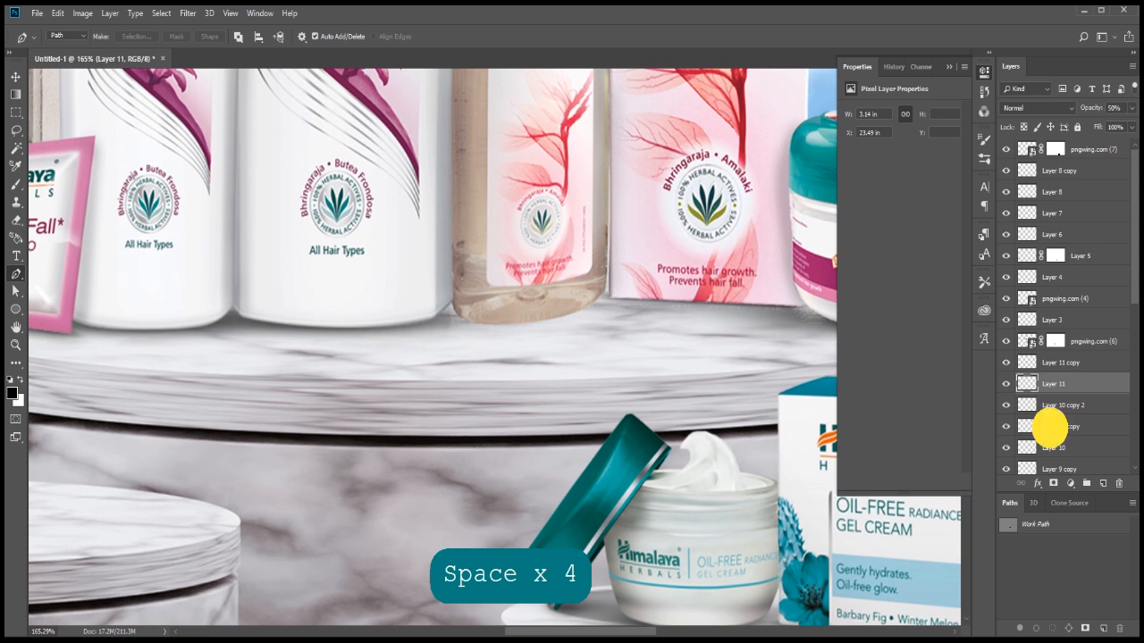
{"action": "left_click", "coordinate": [1049, 427]}
{"action": "key", "text": "ctrl+j"}
{"action": "key", "text": "ctrl+t"}
{"action": "left_click_drag", "start_coordinate": [388, 298], "coordinate": [565, 325]}
{"action": "left_click_drag", "start_coordinate": [621, 332], "coordinate": [450, 341]}
{"action": "left_click_drag", "start_coordinate": [670, 313], "coordinate": [543, 295]}
{"action": "key", "text": "Right"}
Step: Group the contact shadow layers from Layer 11 copy down to Layer 9 and merge the group into one layer
{"action": "scroll", "coordinate": [536, 279], "scroll_direction": "down", "scroll_amount": 3}
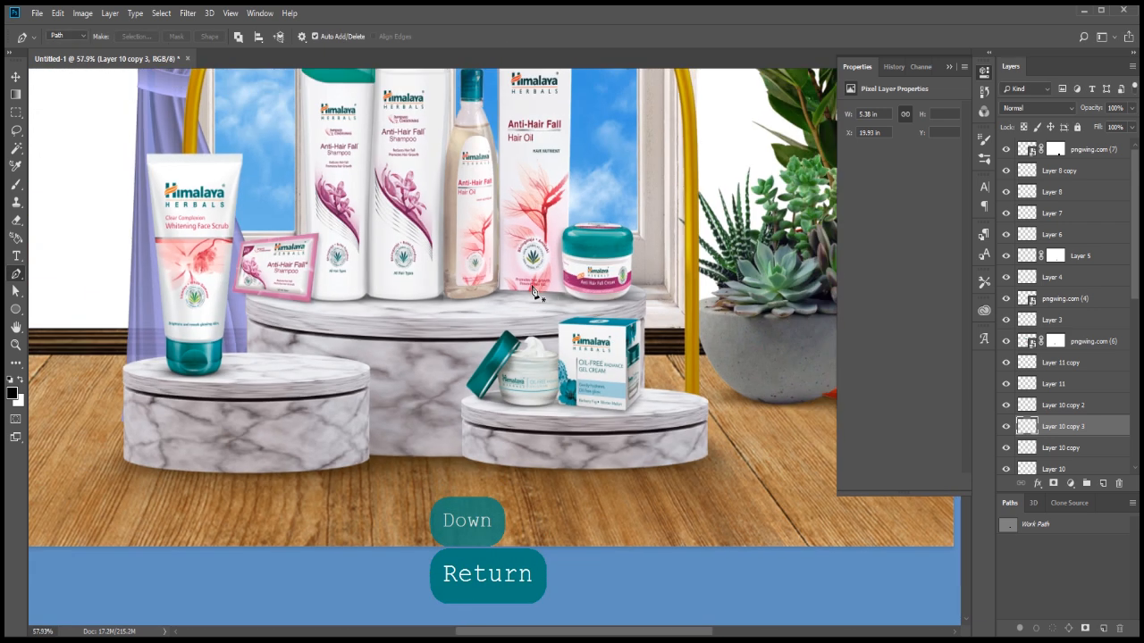
{"action": "scroll", "coordinate": [585, 341], "scroll_direction": "down", "scroll_amount": 1}
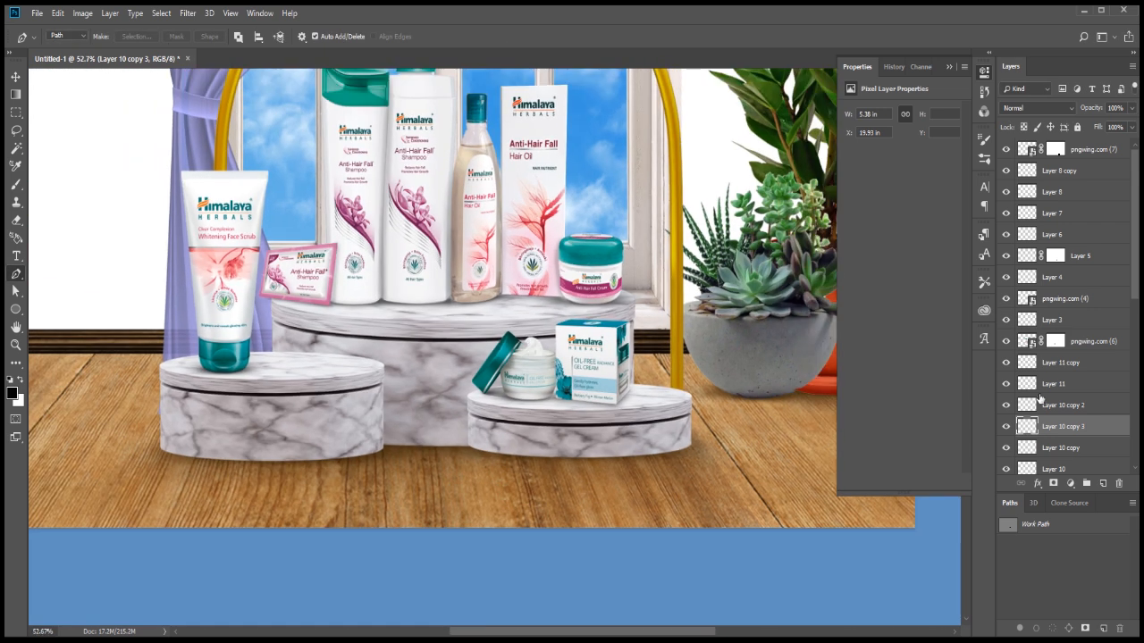
{"action": "left_click", "coordinate": [1034, 363]}
{"action": "scroll", "coordinate": [1072, 379], "scroll_direction": "down", "scroll_amount": 3}
{"action": "left_click", "coordinate": [1051, 363], "text": "shift"}
{"action": "key", "text": "ctrl+g"}
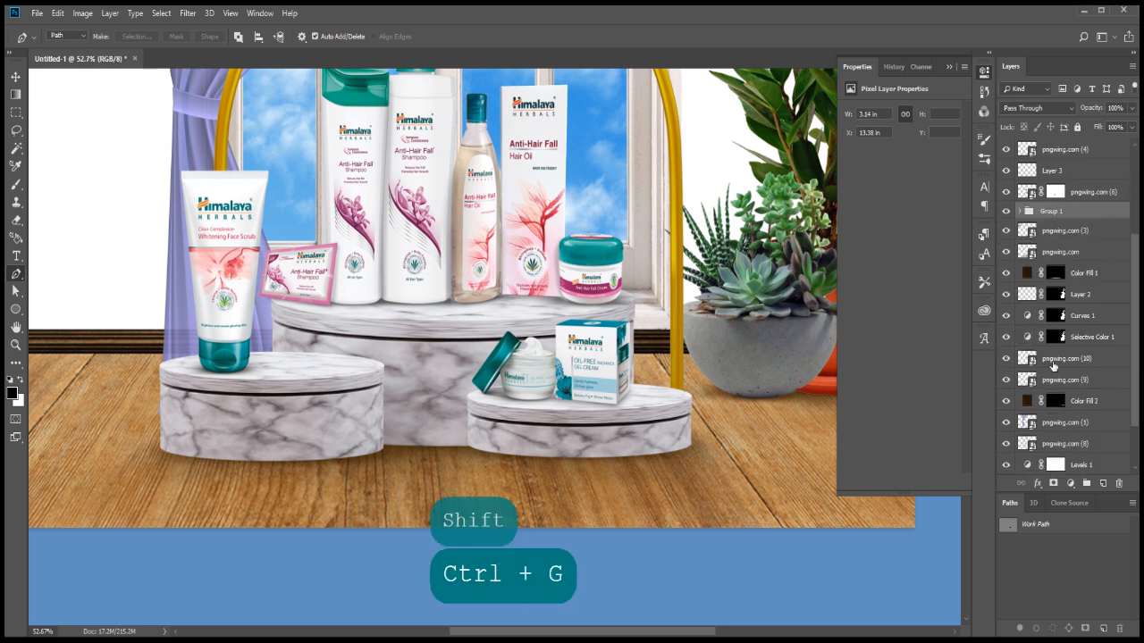
{"action": "left_click", "coordinate": [1009, 211]}
{"action": "key", "text": "ctrl+e"}
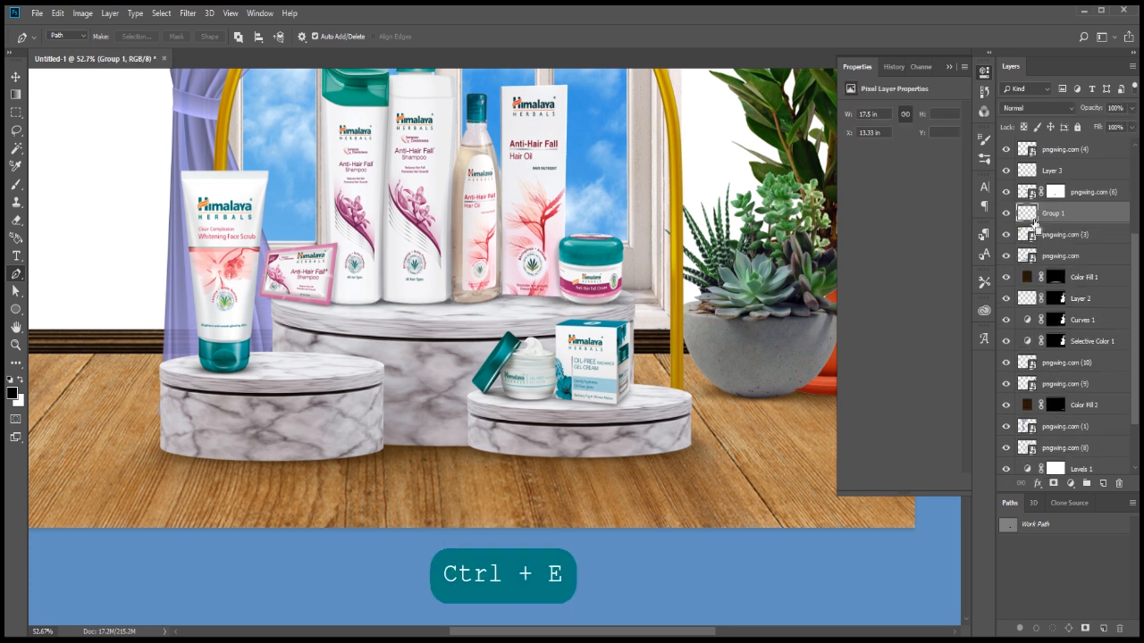
Step: Add a Solid Color fill layer masked to the merged shadow's shape, using a light colour sampled from the marble podium
{"action": "left_click", "coordinate": [1071, 482]}
{"action": "left_click", "coordinate": [1085, 243]}
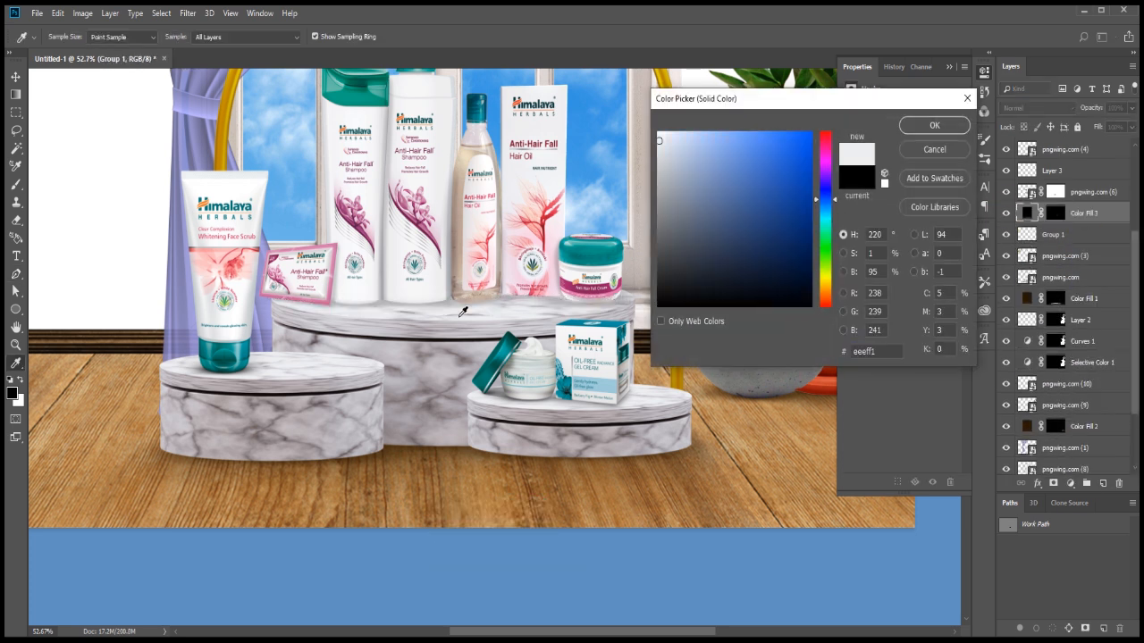
{"action": "left_click", "coordinate": [459, 313]}
{"action": "left_click", "coordinate": [952, 132]}
Step: Hide the merged Group 1 shadow layer while keeping the pngwing.com (6) products visible
{"action": "left_click", "coordinate": [1006, 191]}
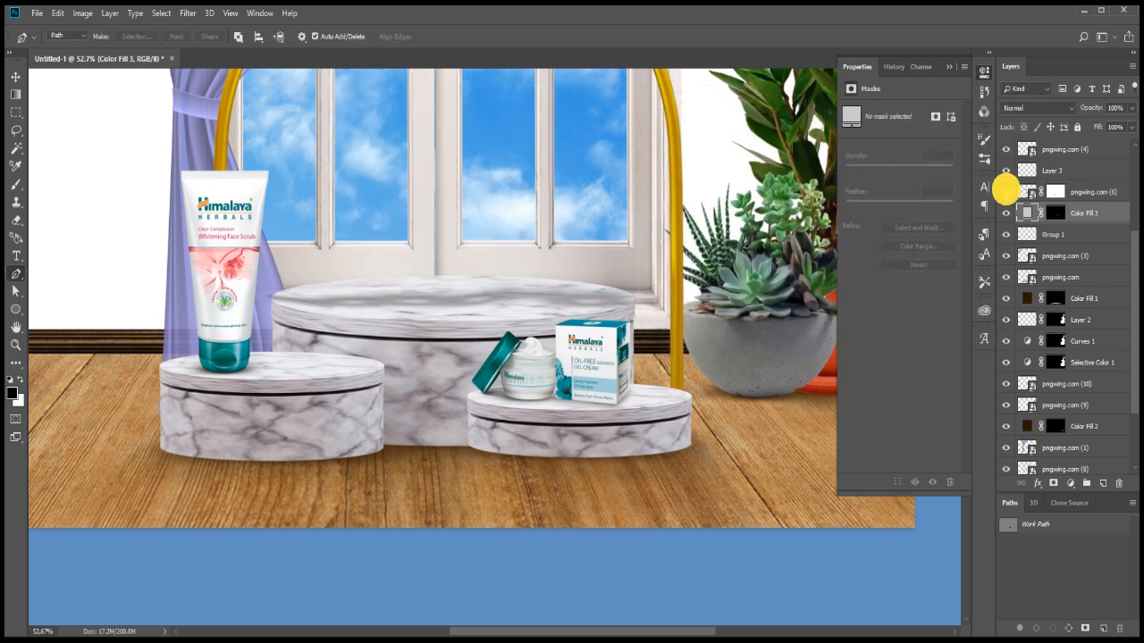
{"action": "left_click", "coordinate": [1006, 191]}
{"action": "left_click", "coordinate": [1006, 234]}
{"action": "left_click", "coordinate": [1006, 234]}
{"action": "left_click", "coordinate": [1006, 236]}
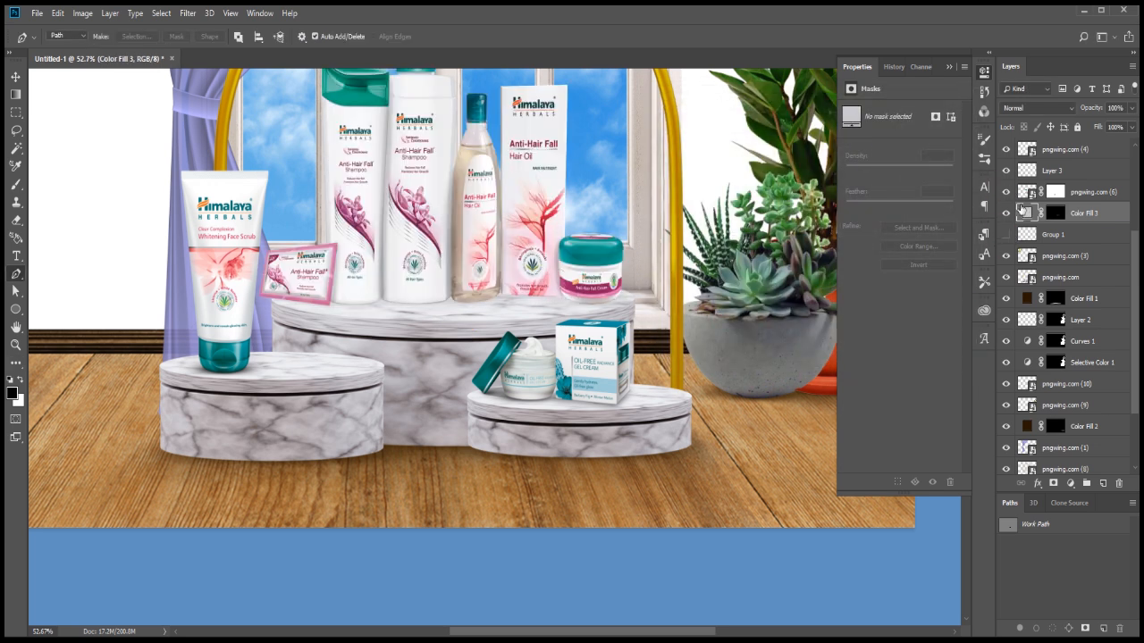
Step: Change the Color Fill 3 colour to dark grey 3f3f3f
{"action": "left_click_drag", "start_coordinate": [663, 202], "coordinate": [637, 211]}
{"action": "mouse_move", "coordinate": [659, 255]}
{"action": "left_mouse_down"}
{"action": "mouse_move", "coordinate": [669, 268]}
{"action": "mouse_move", "coordinate": [644, 264]}
{"action": "left_mouse_up"}
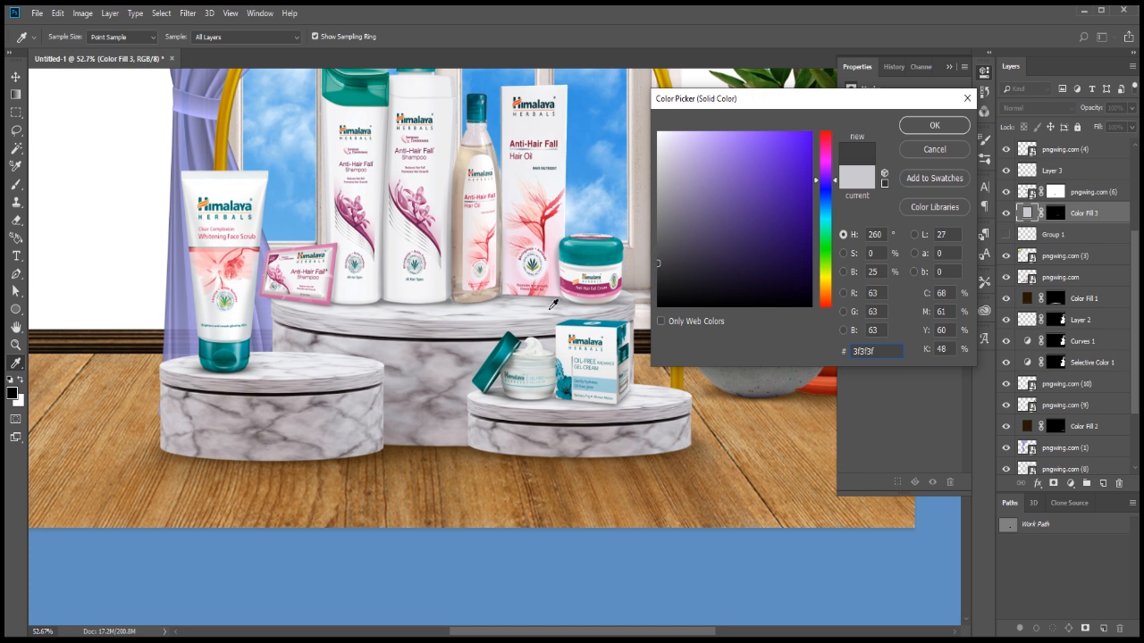
{"action": "left_click", "coordinate": [927, 131]}
Step: Set the blend mode of Color Fill 3 to Multiply
{"action": "scroll", "coordinate": [564, 243], "scroll_direction": "up", "scroll_amount": 10}
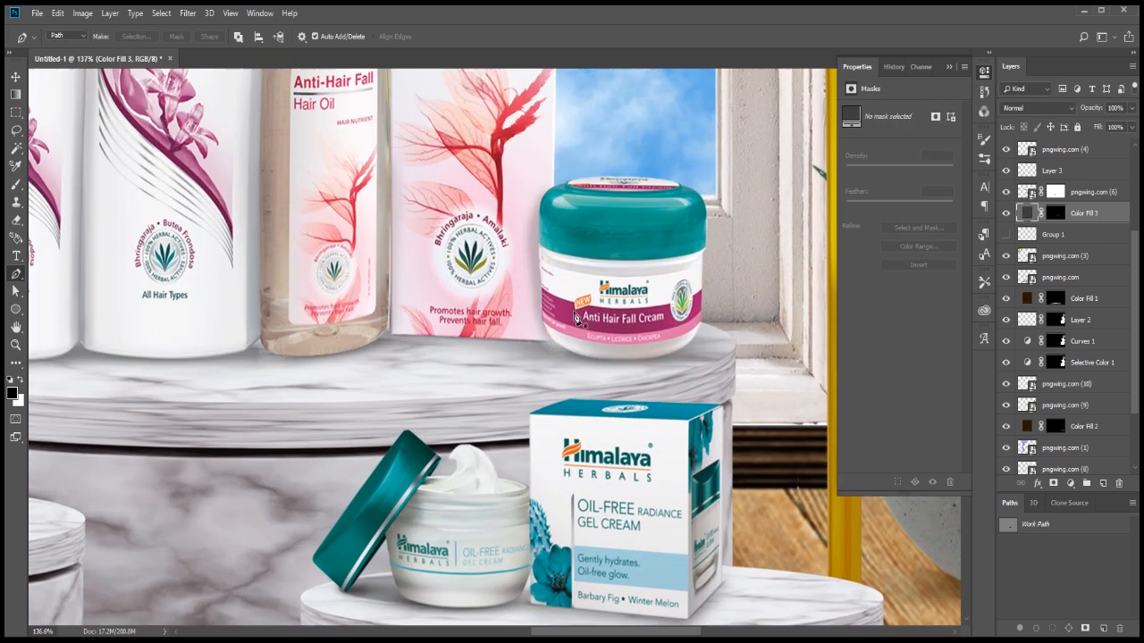
{"action": "scroll", "coordinate": [580, 319], "scroll_direction": "down", "scroll_amount": 5}
{"action": "left_click", "coordinate": [1036, 107]}
{"action": "left_click", "coordinate": [1027, 148]}
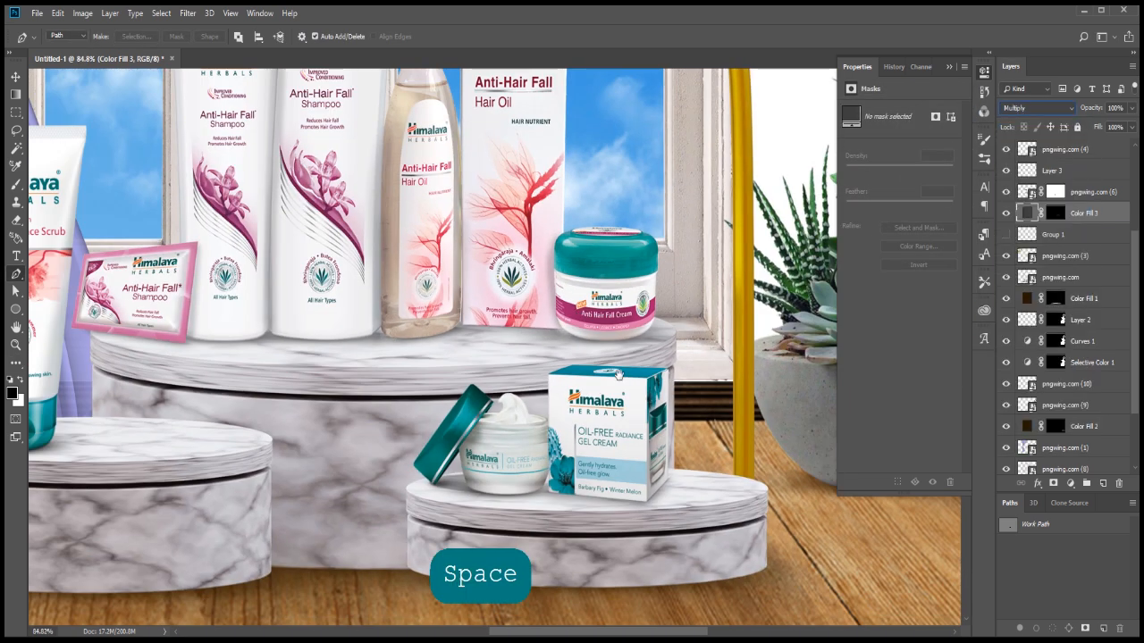
Step: Delete the hidden Group 1 shadow layer
{"action": "left_click", "coordinate": [619, 375], "text": "alt"}
{"action": "left_click", "coordinate": [619, 375], "text": "alt"}
{"action": "left_click_drag", "start_coordinate": [1082, 230], "coordinate": [1117, 483]}
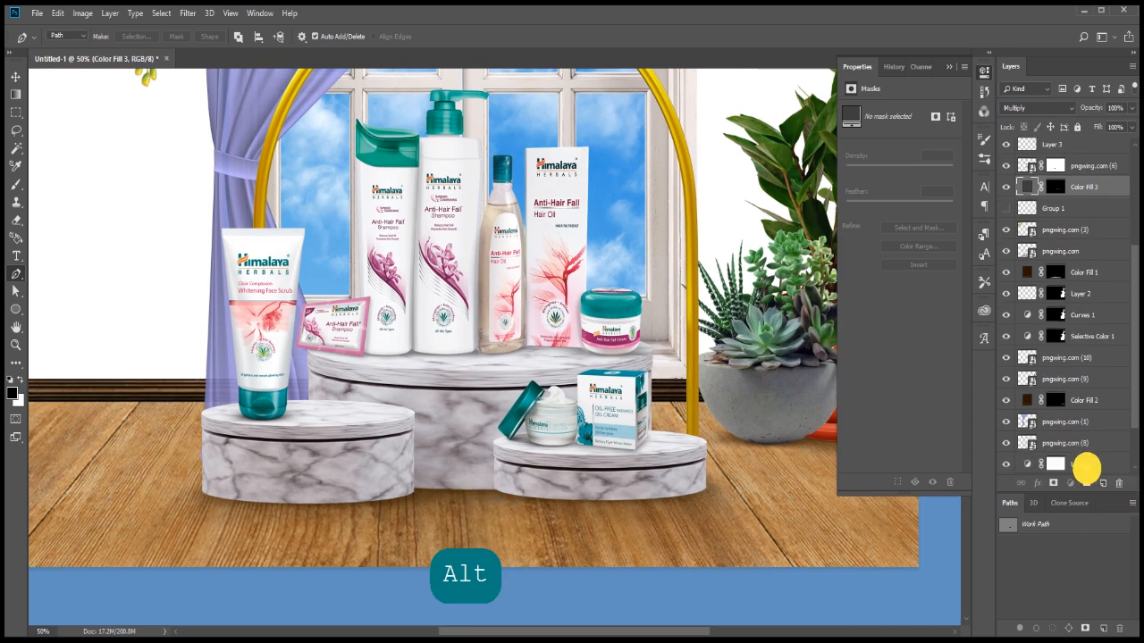
{"action": "scroll", "coordinate": [595, 351], "scroll_direction": "down", "scroll_amount": 5}
{"action": "left_click", "coordinate": [595, 355], "text": "alt"}
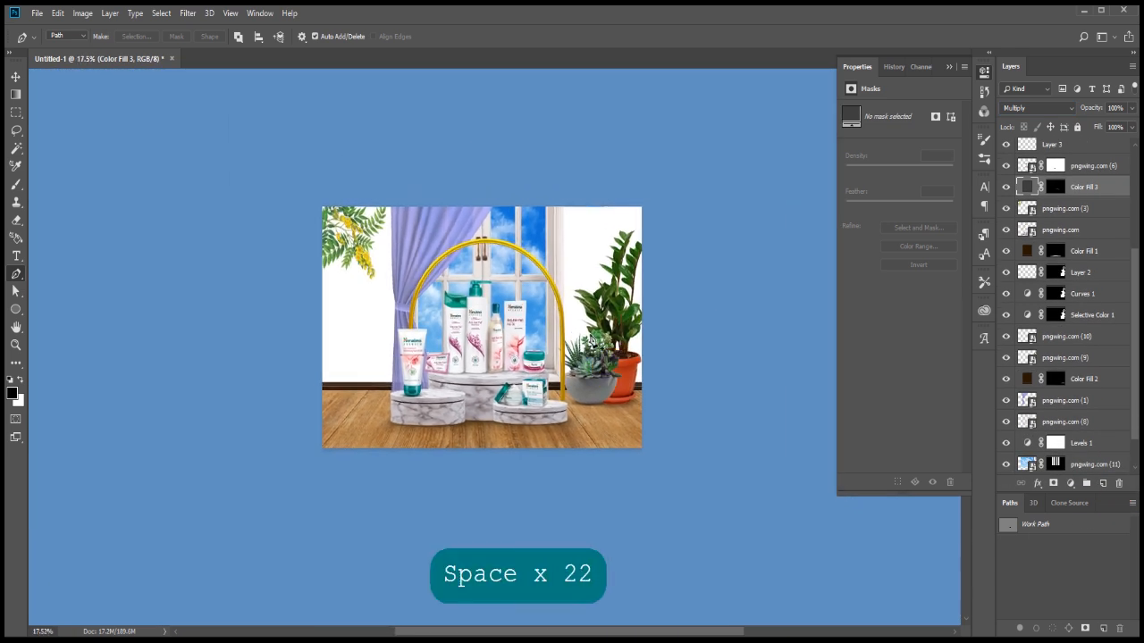
{"action": "scroll", "coordinate": [615, 329], "scroll_direction": "up", "scroll_amount": 1}
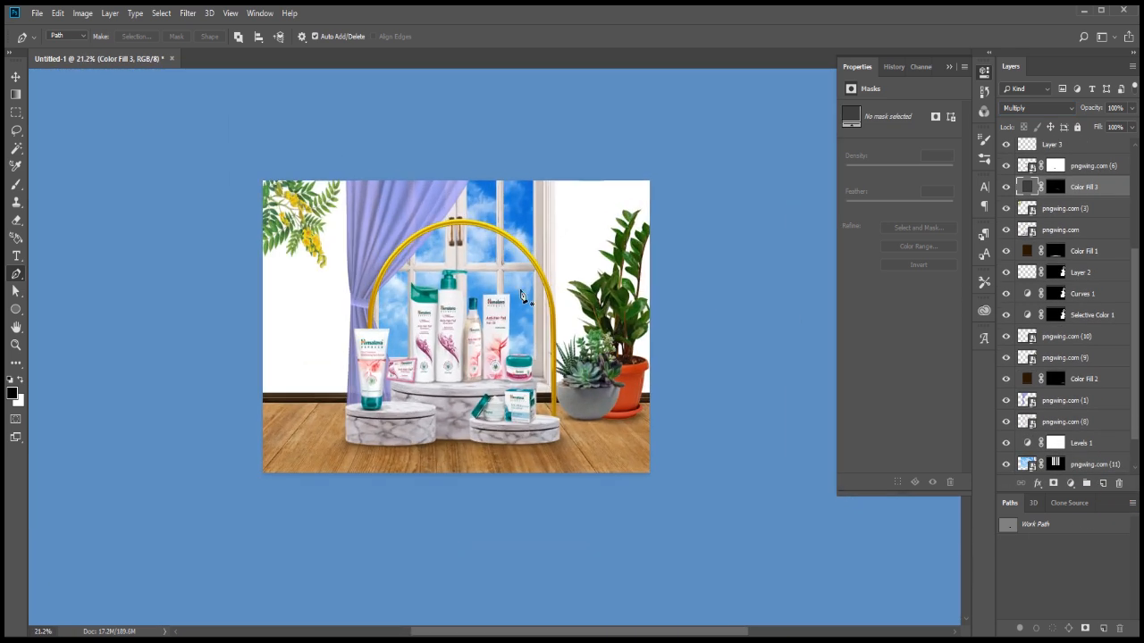
Step: Nudge all layers from pngwing.com (7) down to pngwing.com (11) slightly to the left
{"action": "scroll", "coordinate": [1068, 155], "scroll_direction": "up", "scroll_amount": 4}
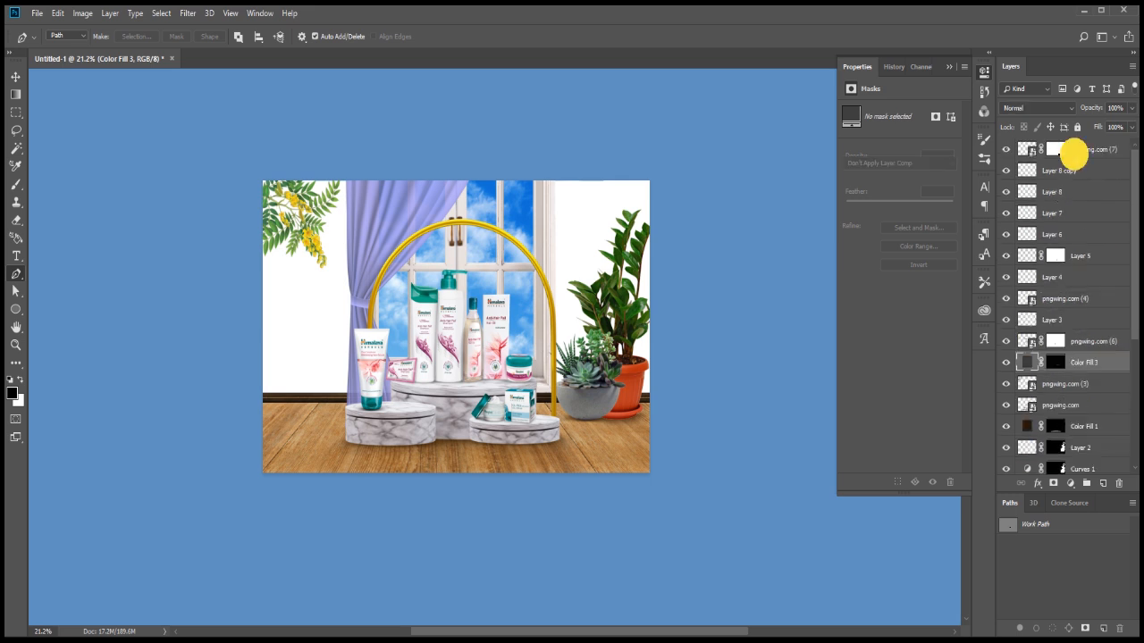
{"action": "left_click", "coordinate": [1072, 153]}
{"action": "scroll", "coordinate": [1072, 312], "scroll_direction": "down", "scroll_amount": 5}
{"action": "left_click", "coordinate": [1077, 442], "text": "shift"}
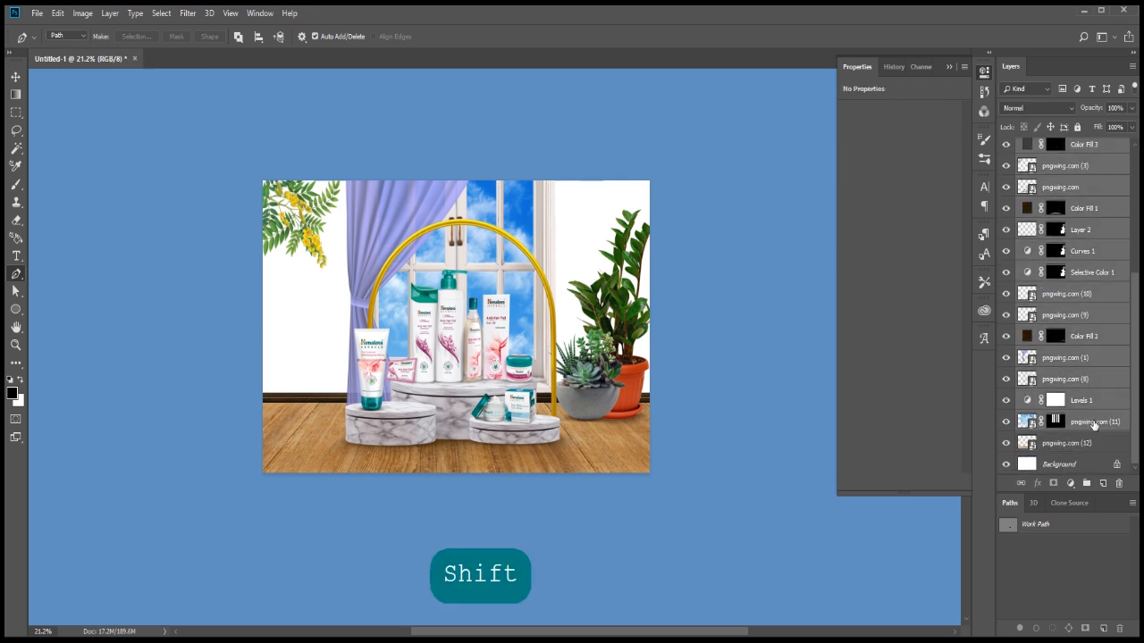
{"action": "key", "text": "ctrl"}
{"action": "key", "text": "ctrl"}
{"action": "key", "text": "ctrl+t"}
{"action": "key", "text": "shift+Left"}
{"action": "key", "text": "shift+Left"}
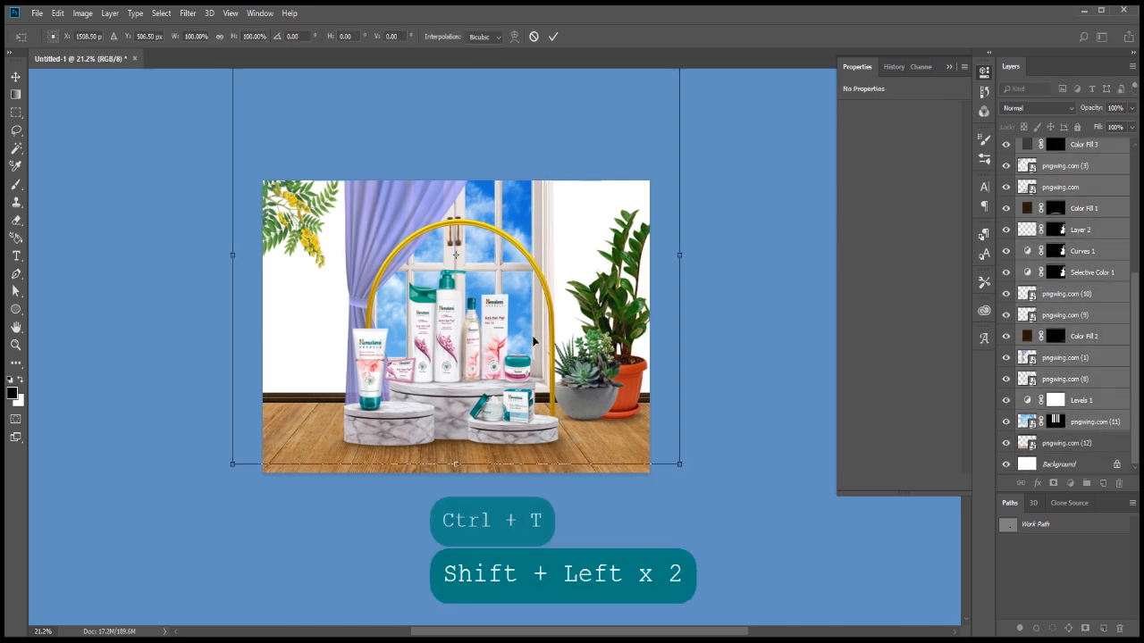
{"action": "key", "text": "shift+Left"}
{"action": "key", "text": "Return"}
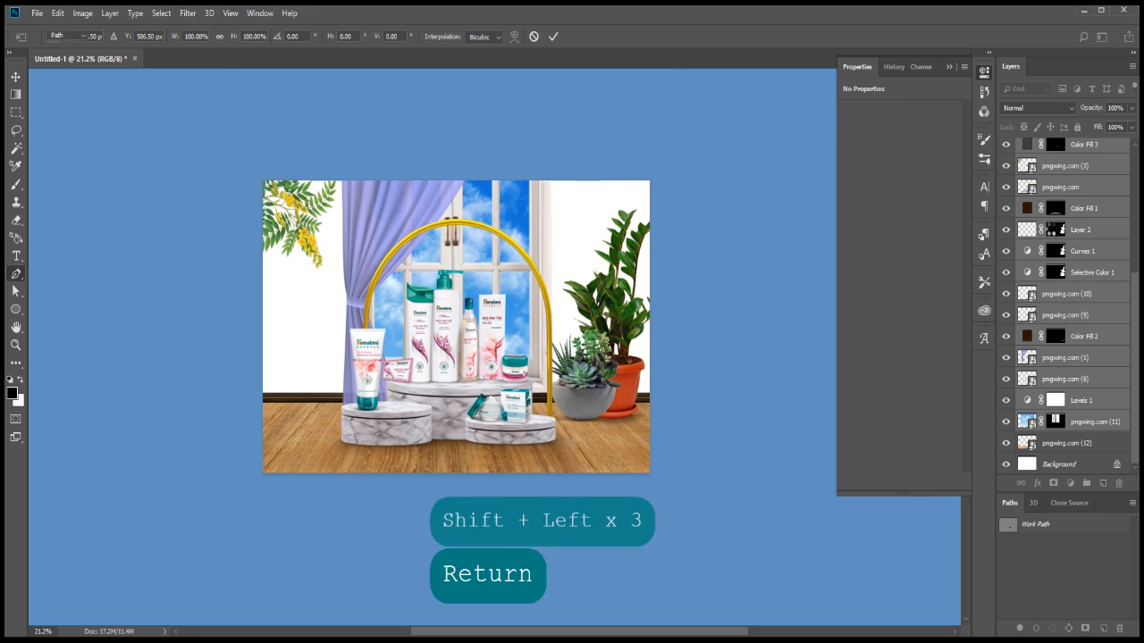
Step: Try to shift the selected scene layers further left, and undo the move
{"action": "key", "text": "ctrl+t"}
{"action": "left_click_drag", "start_coordinate": [551, 334], "coordinate": [522, 331]}
{"action": "key", "text": "Return"}
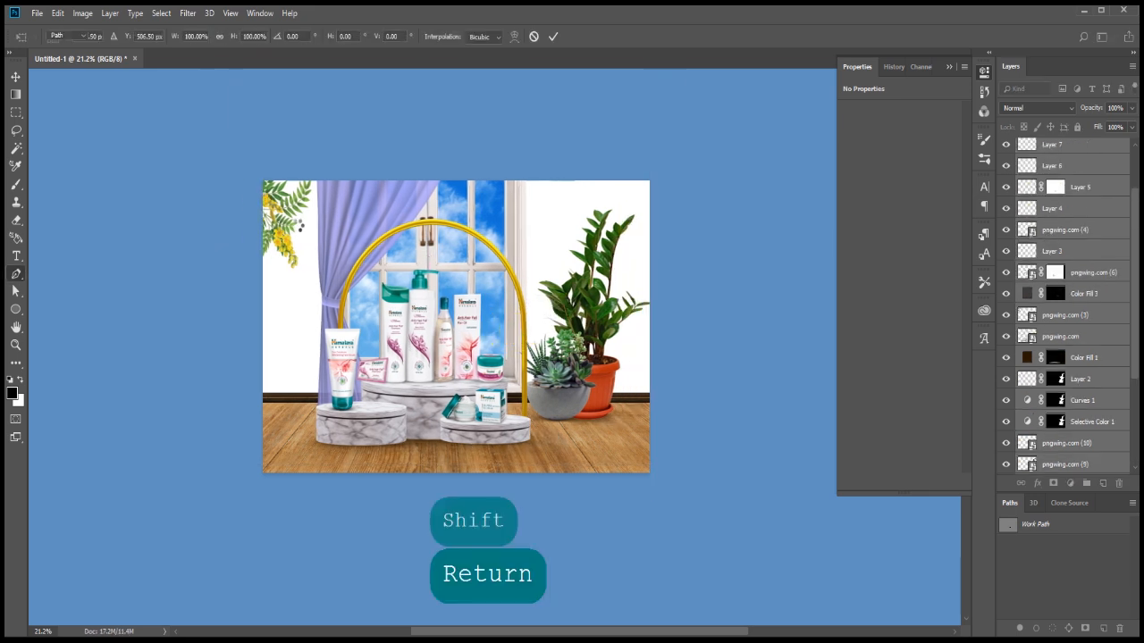
{"action": "key", "text": "ctrl+alt+z"}
{"action": "key", "text": "v"}
{"action": "key", "text": "ctrl+t"}
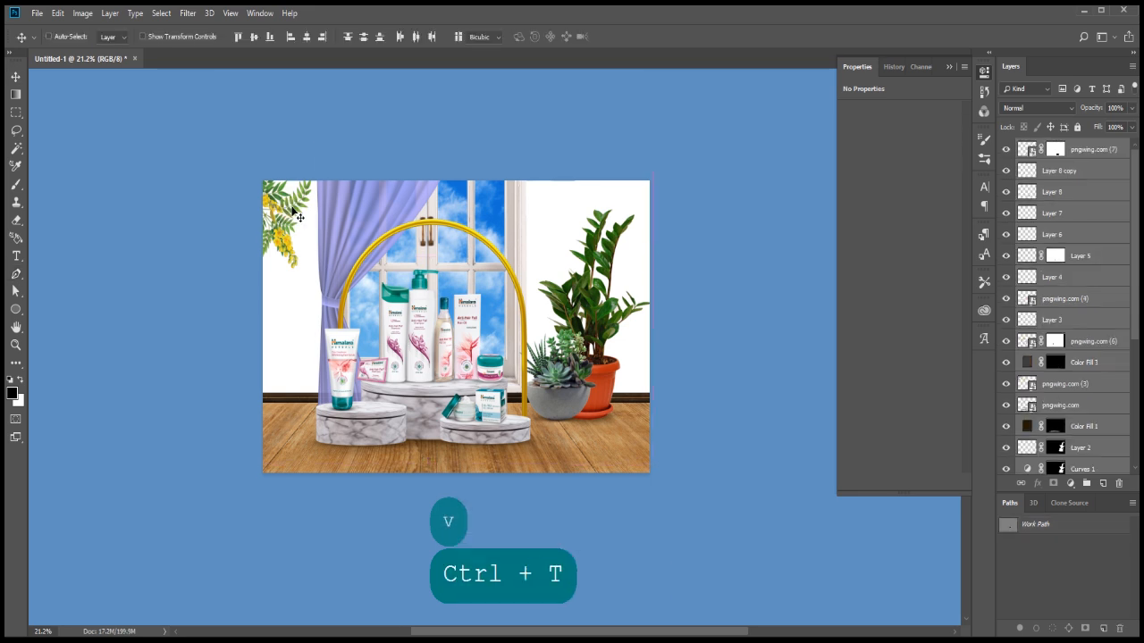
{"action": "left_click_drag", "start_coordinate": [293, 212], "coordinate": [304, 207]}
{"action": "key", "text": "Escape"}
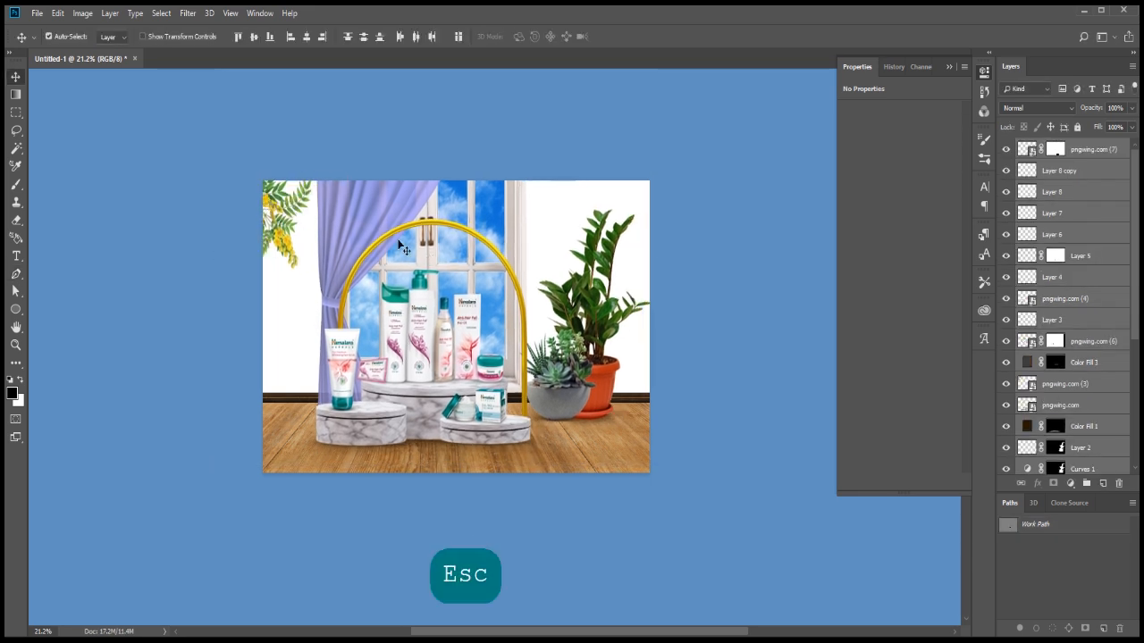
{"action": "key", "text": "ctrl+alt+z"}
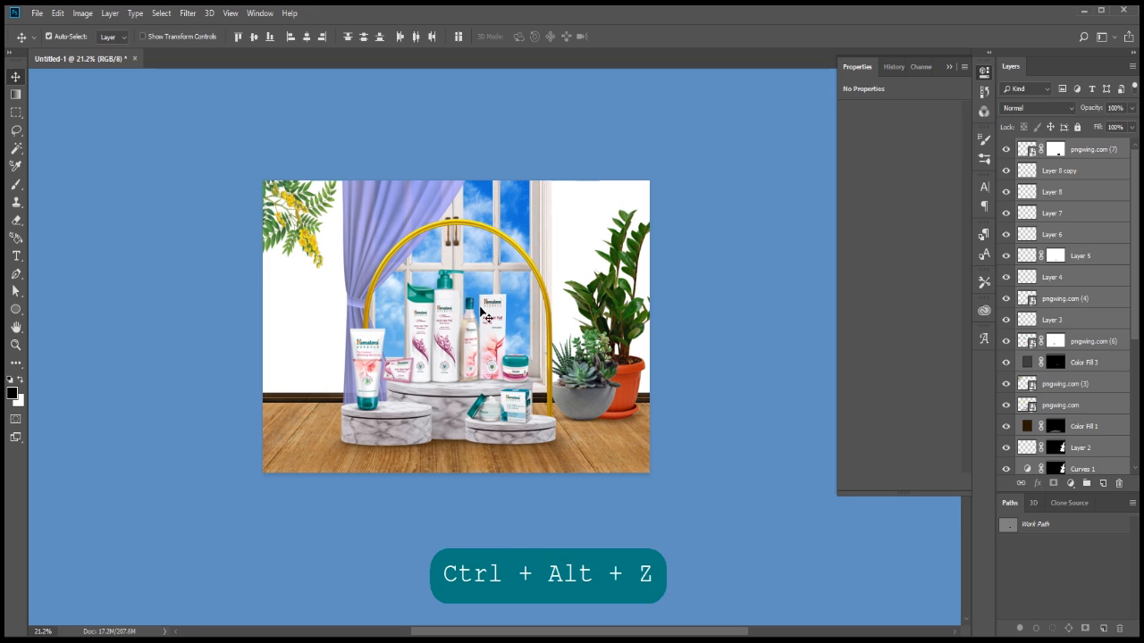
Step: Add a solid color fill layer directly above the Background in a pale lavender based on the curtain's color
{"action": "scroll", "coordinate": [481, 308], "scroll_direction": "up", "scroll_amount": 1}
{"action": "scroll", "coordinate": [1072, 357], "scroll_direction": "down", "scroll_amount": 5}
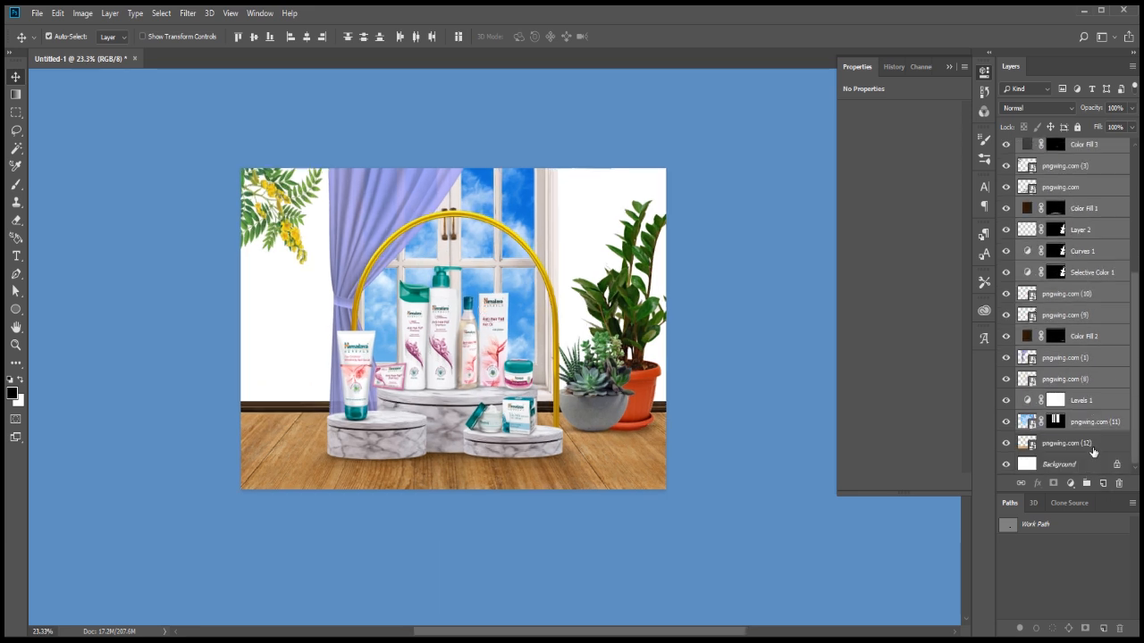
{"action": "left_click", "coordinate": [1088, 466]}
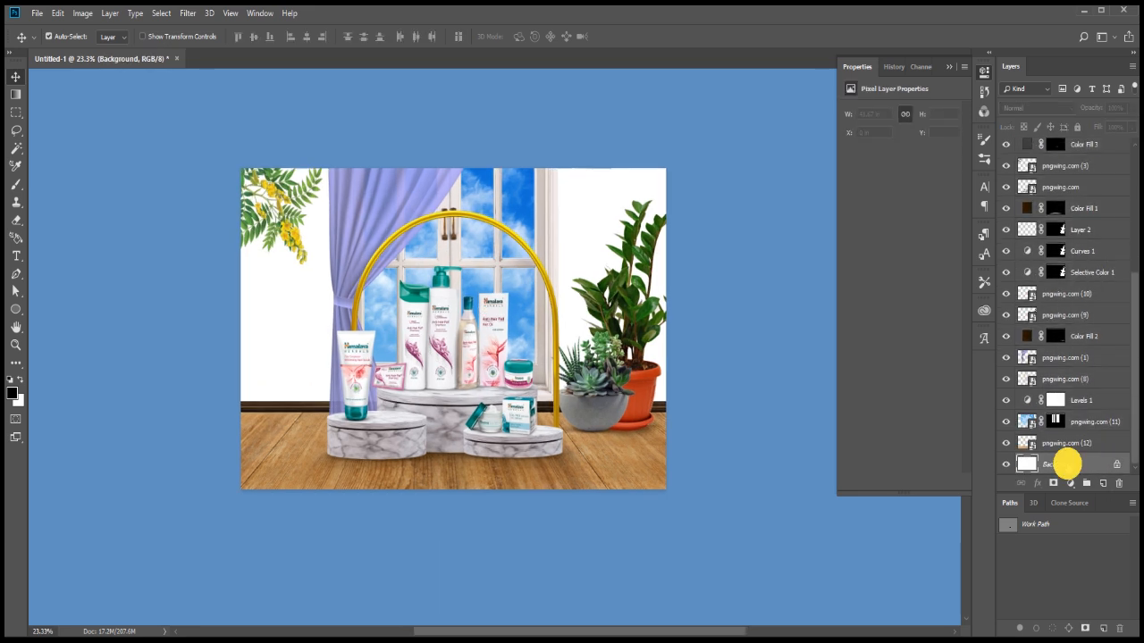
{"action": "left_click", "coordinate": [1069, 483]}
{"action": "left_click", "coordinate": [1086, 249]}
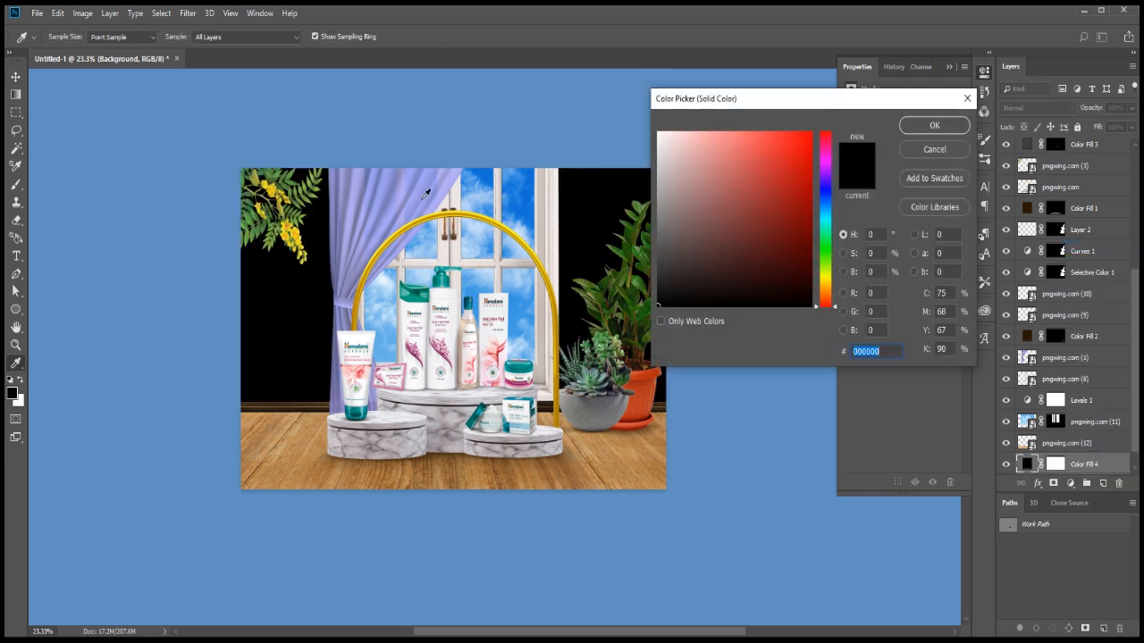
{"action": "left_click", "coordinate": [422, 190]}
{"action": "left_click", "coordinate": [350, 217]}
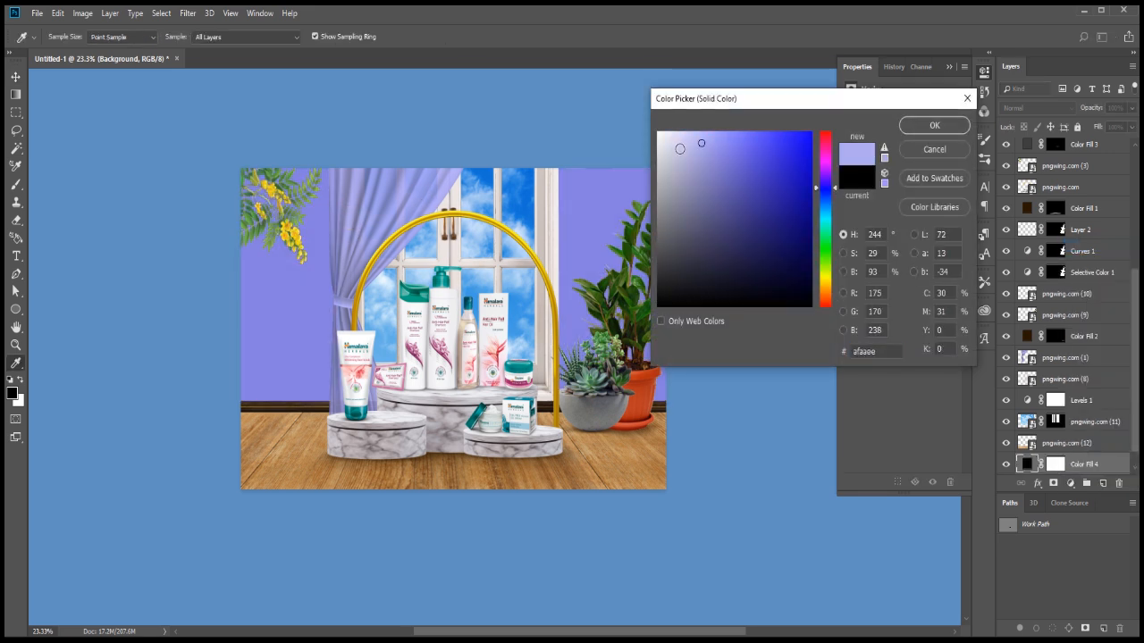
{"action": "left_click", "coordinate": [672, 130]}
{"action": "left_click", "coordinate": [933, 125]}
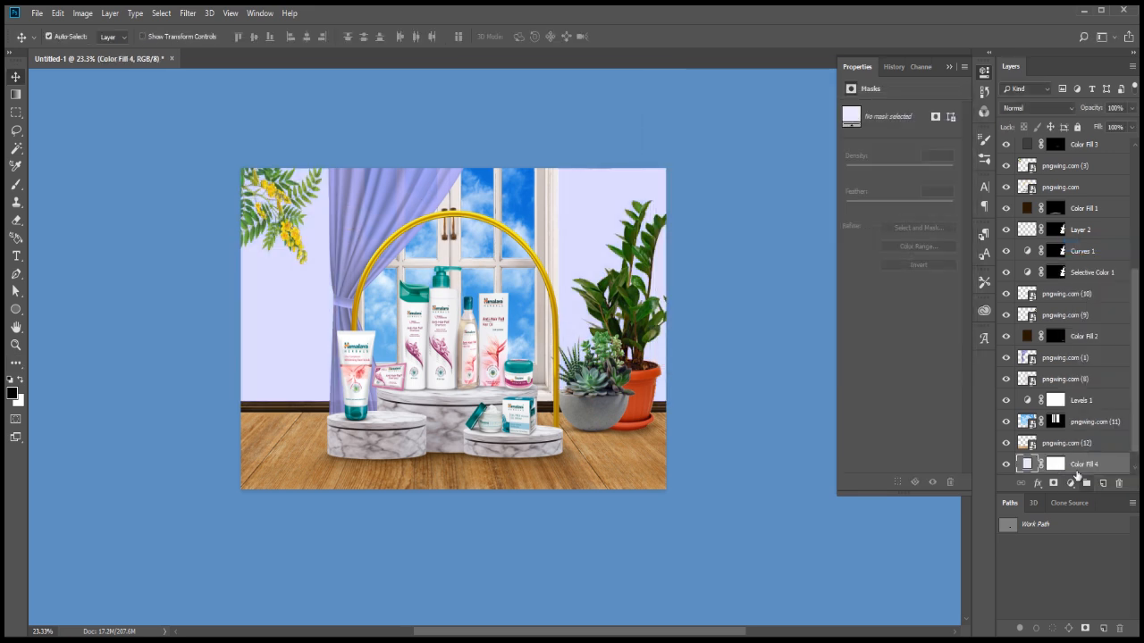
Step: Create a white-filled layer above Color Fill 4 and apply 5% Gaussian, monochromatic noise to it
{"action": "left_click", "coordinate": [1103, 482]}
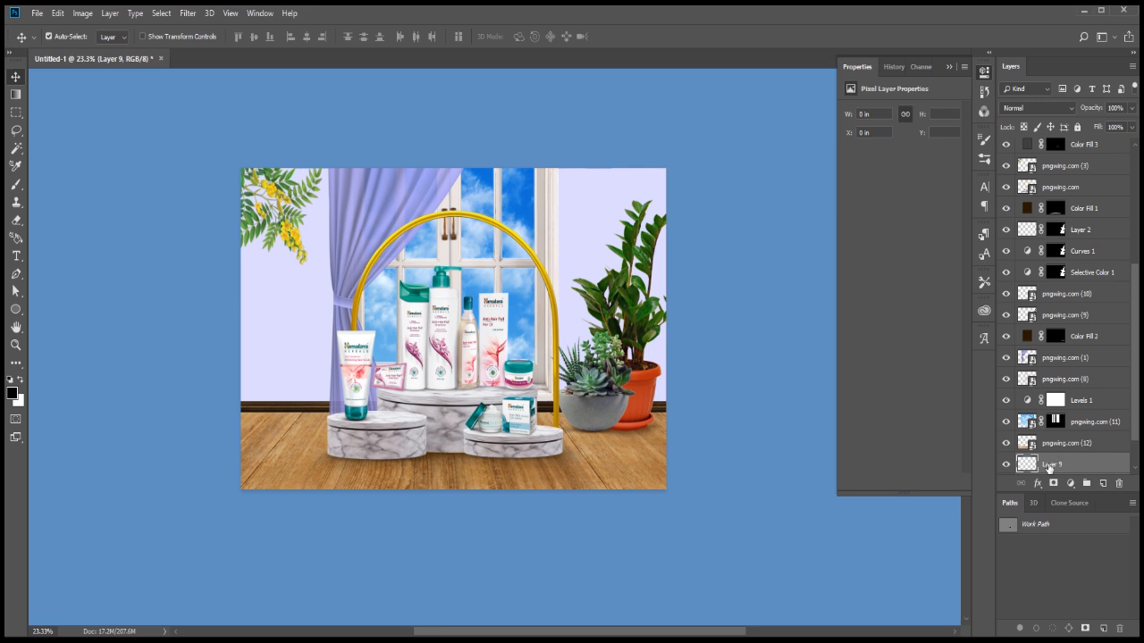
{"action": "key", "text": "ctrl+BackSpace"}
{"action": "left_click", "coordinate": [184, 15]}
{"action": "mouse_move", "coordinate": [295, 191]}
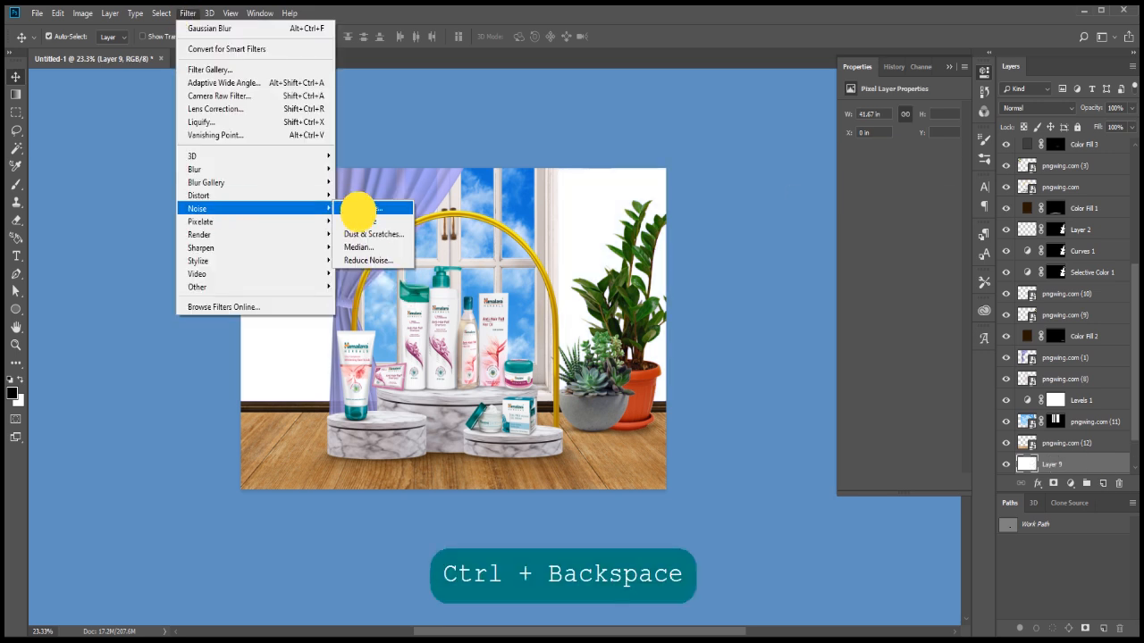
{"action": "left_click", "coordinate": [362, 212]}
{"action": "type", "text": "10"}
{"action": "left_click_drag", "start_coordinate": [287, 312], "coordinate": [350, 386]}
{"action": "type", "text": "5"}
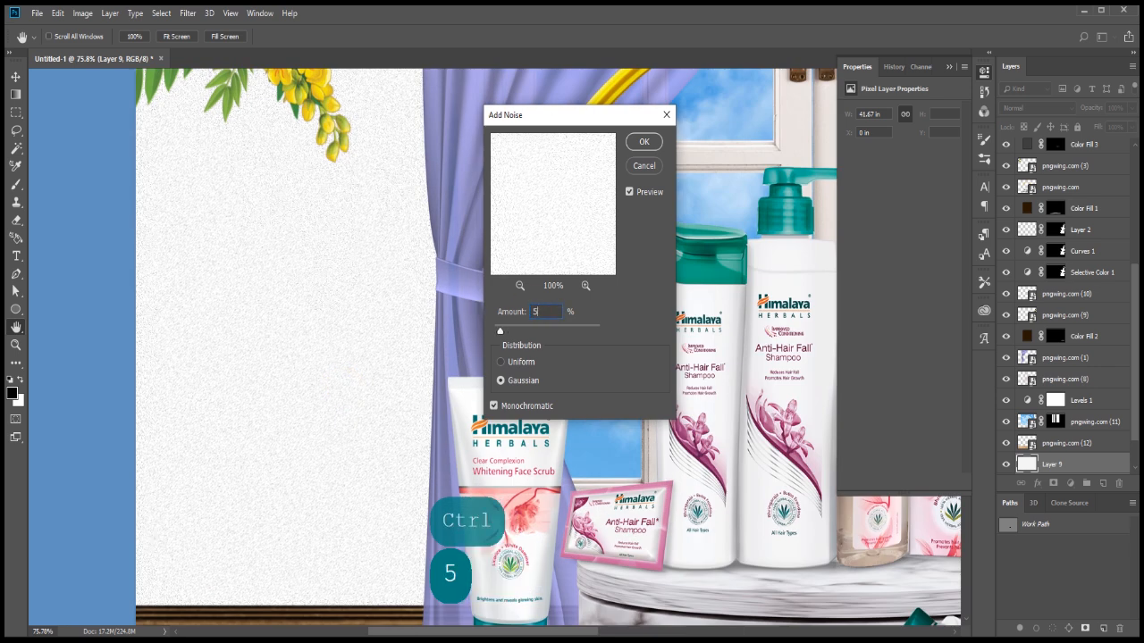
{"action": "key", "text": "Return"}
Step: Soften the noise on the white wall layer with a Gaussian Blur of 1 pixel radius
{"action": "left_click", "coordinate": [440, 293], "text": "alt"}
{"action": "left_click_drag", "start_coordinate": [439, 292], "coordinate": [189, 365]}
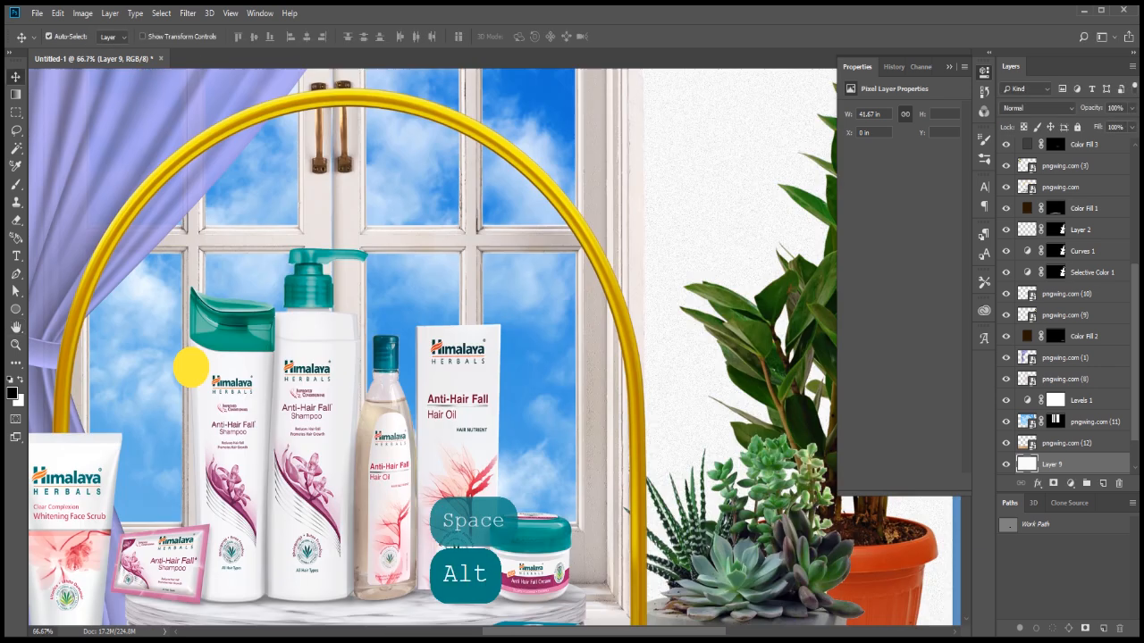
{"action": "left_click", "coordinate": [188, 14]}
{"action": "mouse_move", "coordinate": [209, 169]}
{"action": "left_click", "coordinate": [376, 216]}
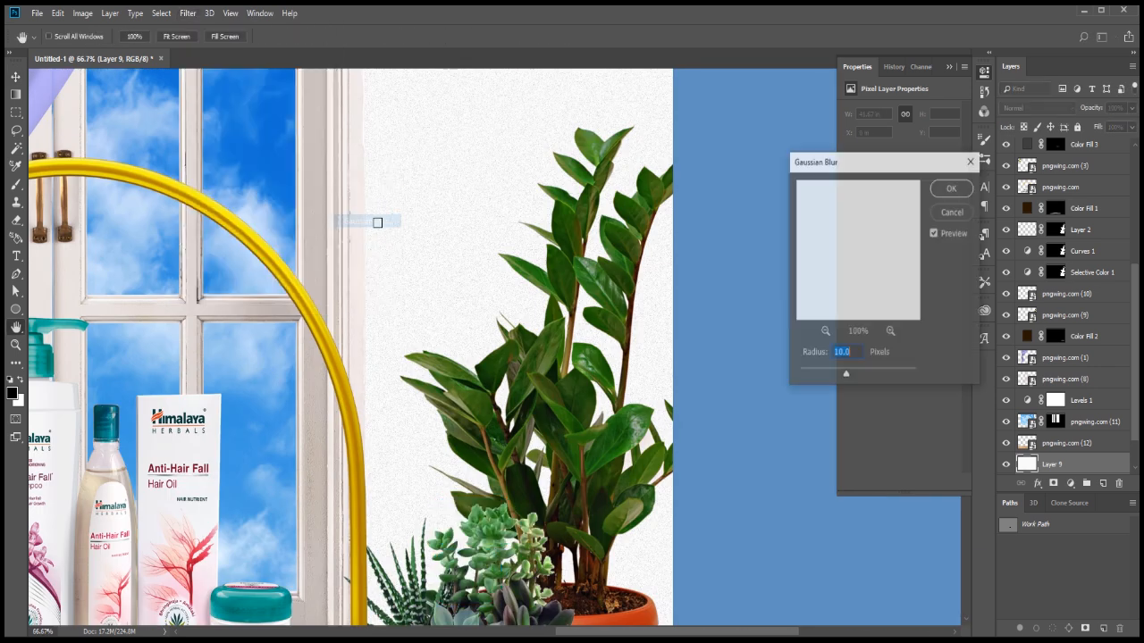
{"action": "type", "text": "1"}
{"action": "left_click", "coordinate": [414, 201], "text": "ctrl"}
{"action": "left_click", "coordinate": [445, 224], "text": "ctrl"}
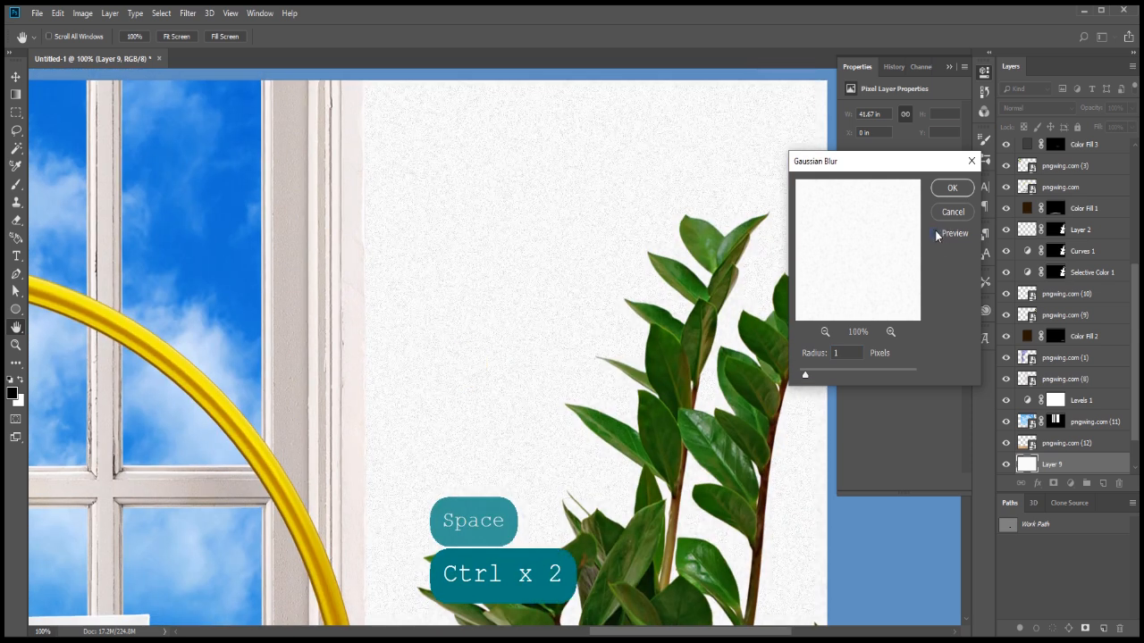
{"action": "left_click", "coordinate": [952, 187]}
{"action": "key", "text": "ctrl+minus"}
{"action": "key", "text": "ctrl+minus"}
{"action": "key", "text": "ctrl+minus"}
{"action": "key", "text": "ctrl+minus"}
{"action": "key", "text": "ctrl+minus"}
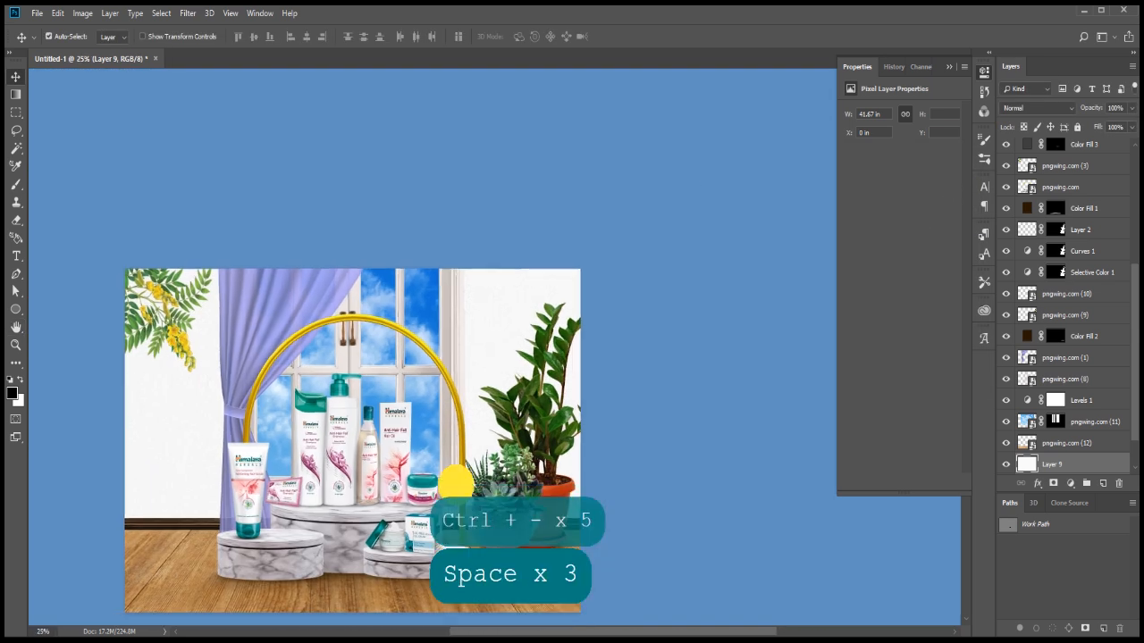
{"action": "left_click_drag", "start_coordinate": [455, 477], "coordinate": [551, 442]}
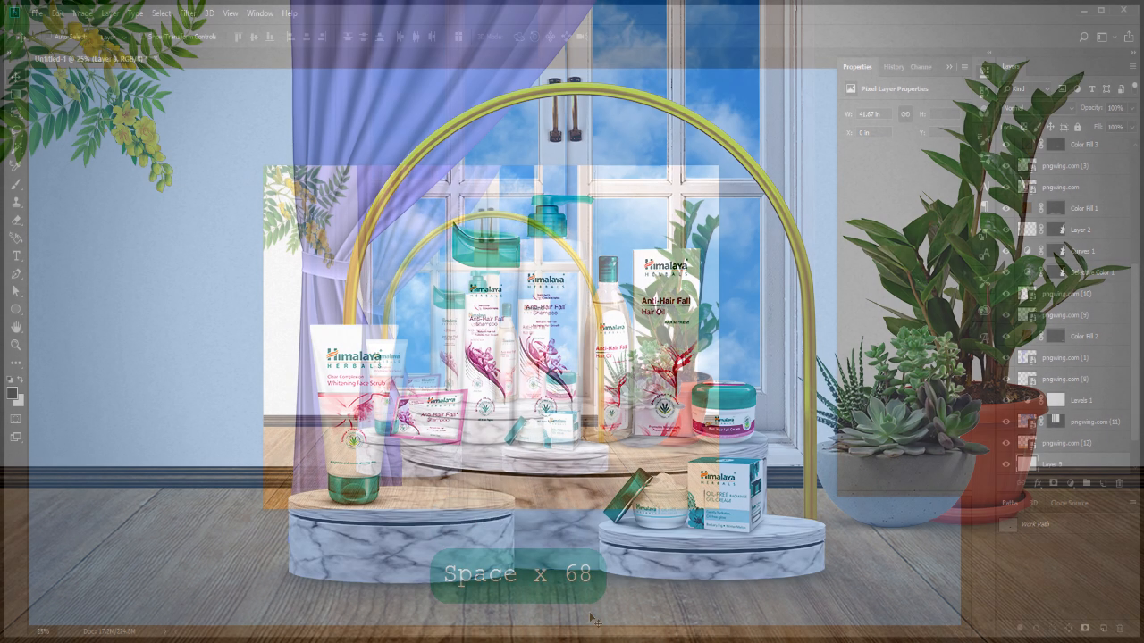